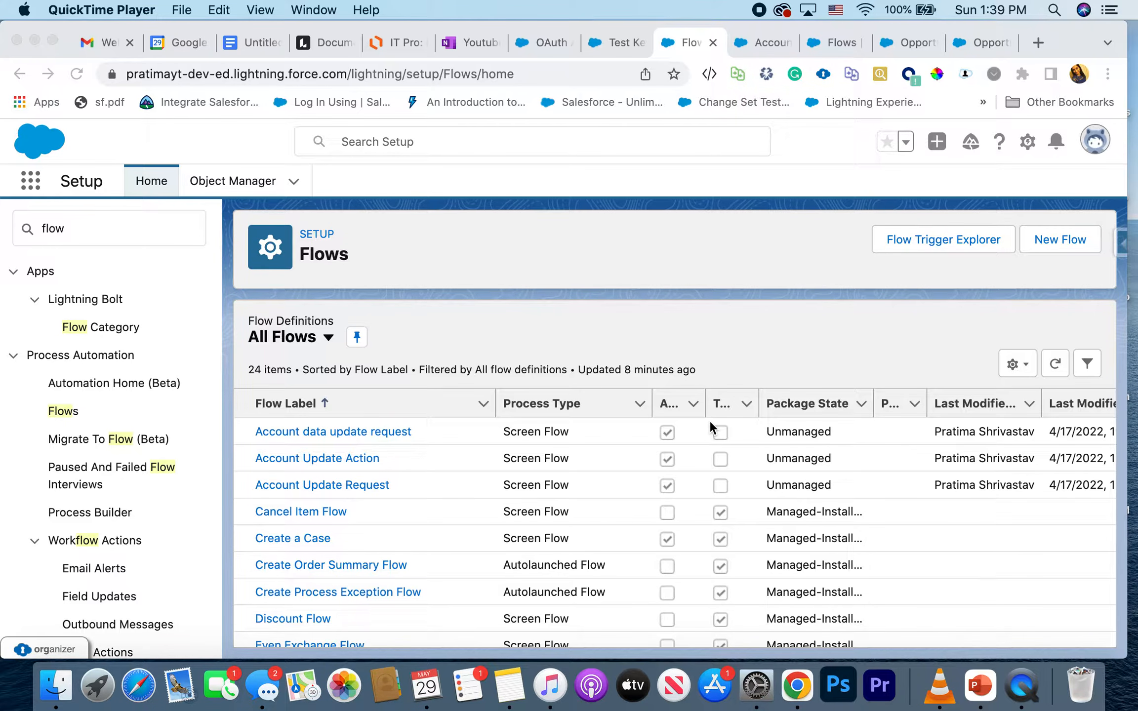
Start creating a new flow from the Flows setup page
{"action": "left_click", "coordinate": [1051, 241]}
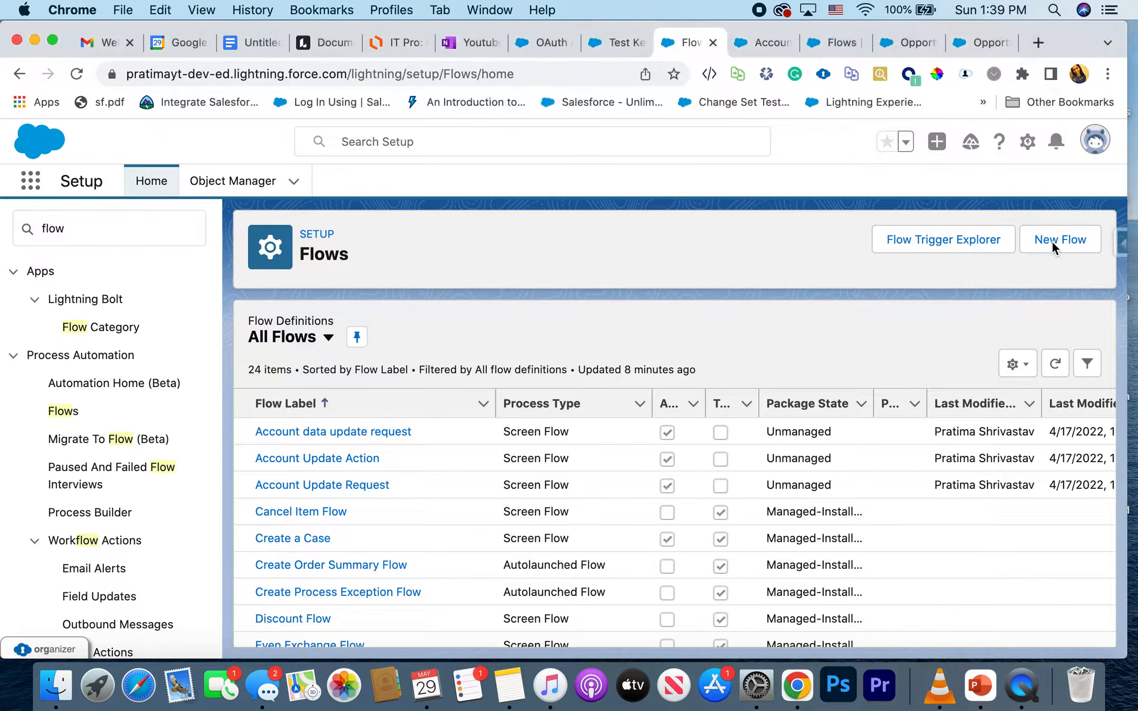
{"action": "left_click", "coordinate": [1046, 242]}
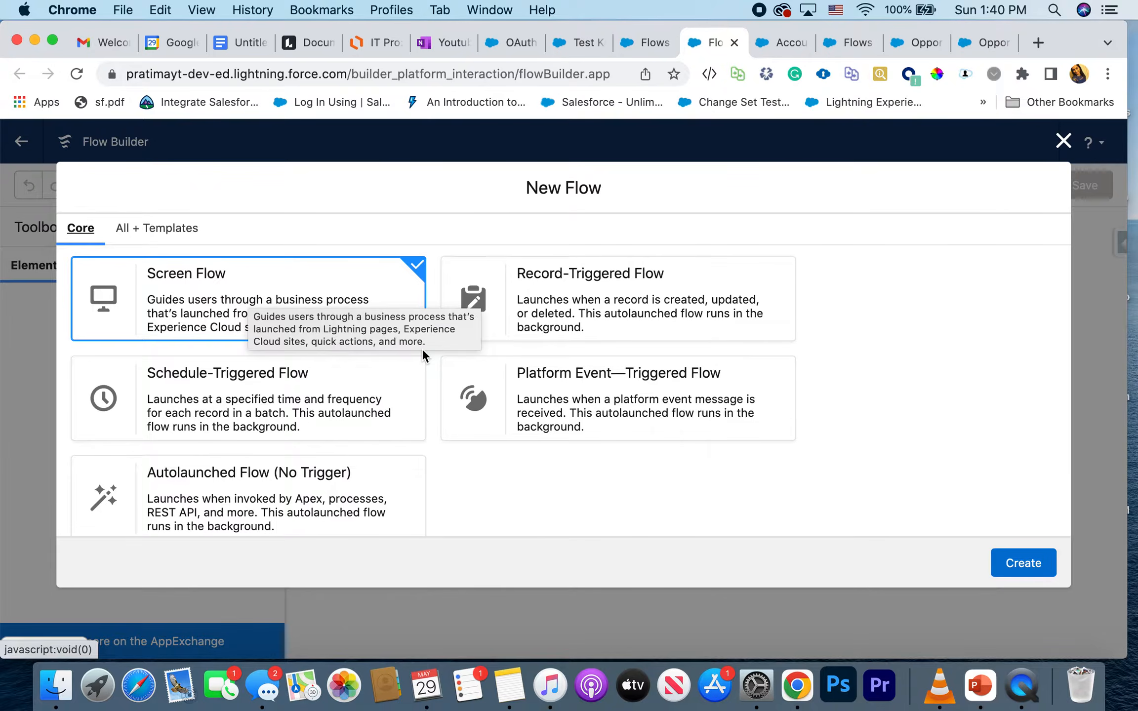
Examine the core flow types and the full list of flow types and templates, returning to the core types
{"action": "scroll", "coordinate": [646, 332], "scroll_direction": "down", "scroll_amount": 2}
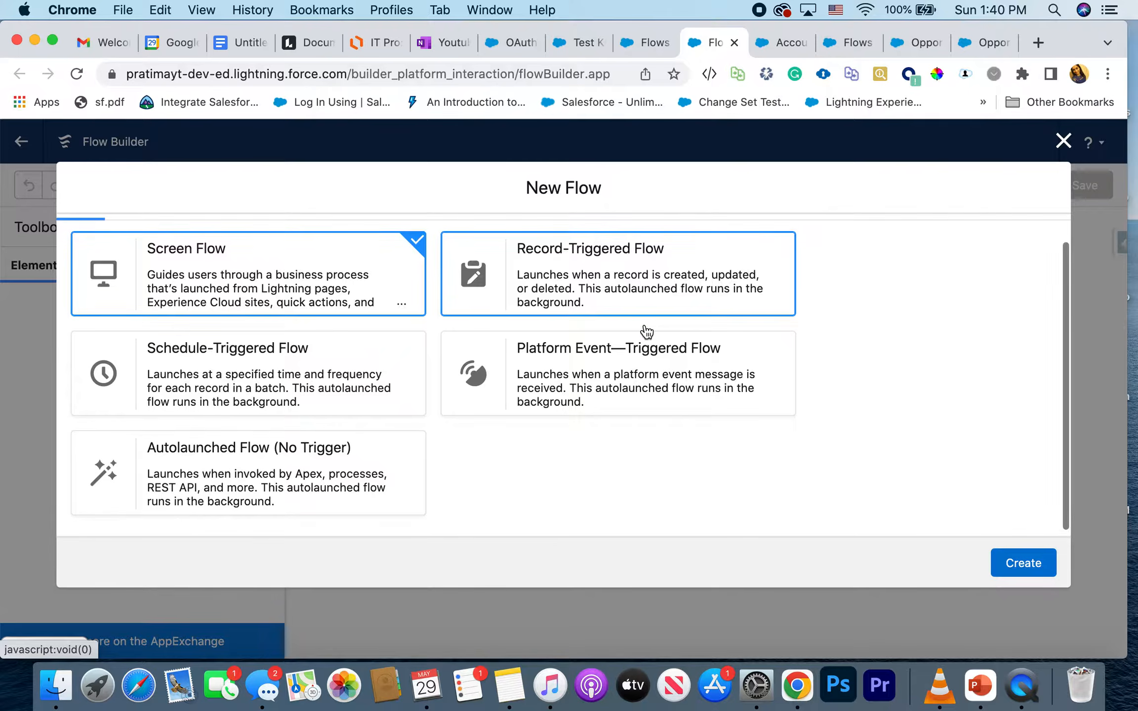
{"action": "scroll", "coordinate": [647, 332], "scroll_direction": "up", "scroll_amount": 2}
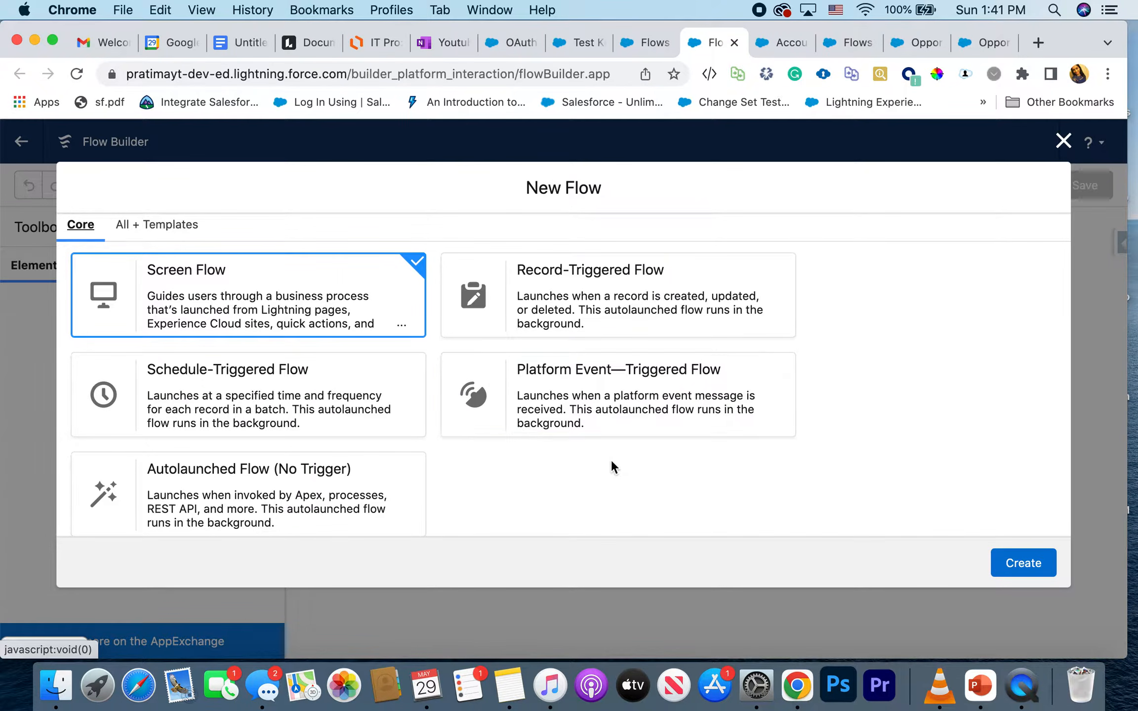
{"action": "scroll", "coordinate": [606, 461], "scroll_direction": "down", "scroll_amount": 1}
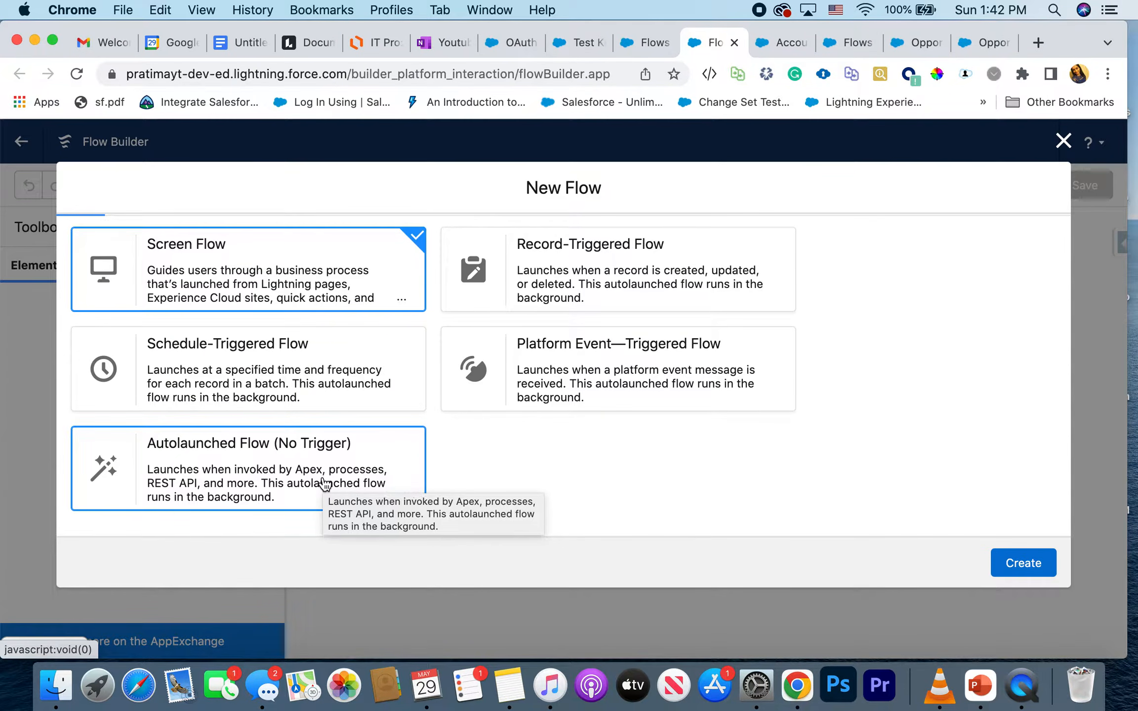
{"action": "scroll", "coordinate": [325, 485], "scroll_direction": "up", "scroll_amount": 2}
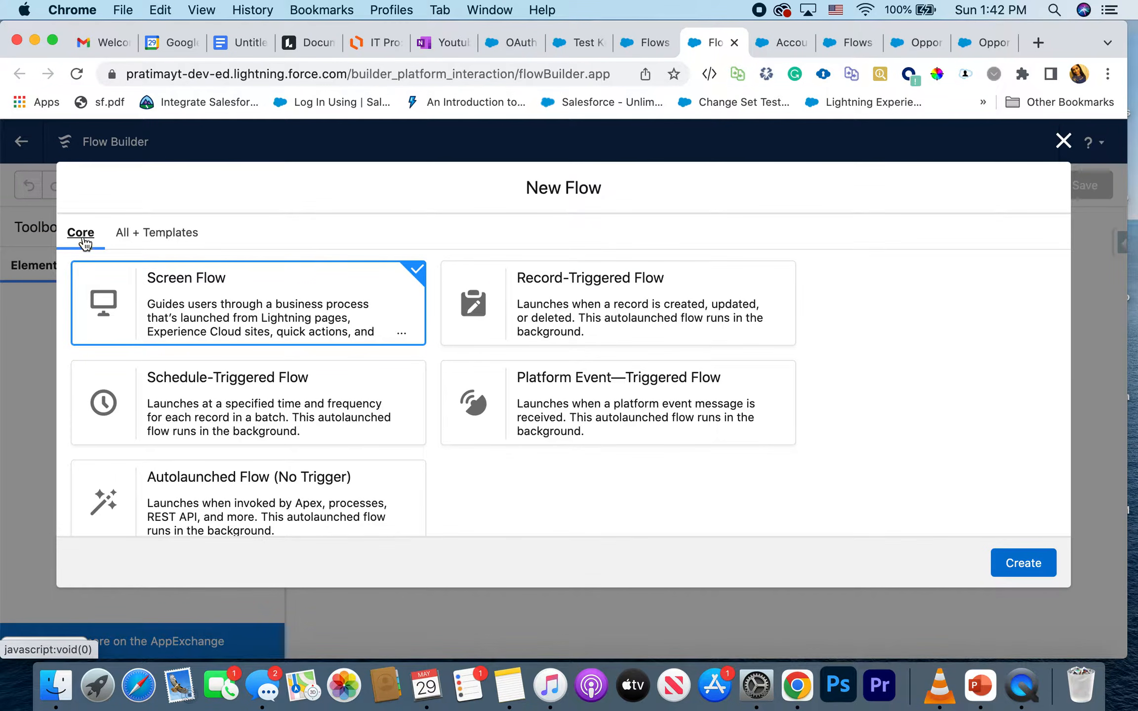
{"action": "left_click", "coordinate": [147, 242]}
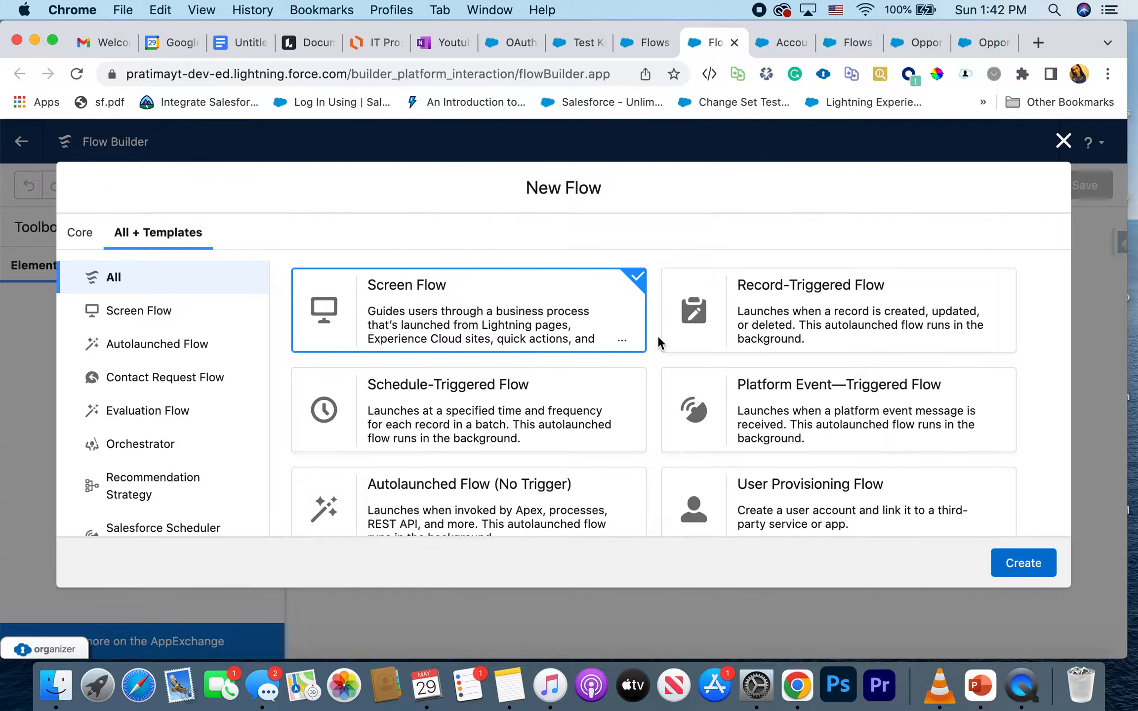
{"action": "scroll", "coordinate": [657, 335], "scroll_direction": "down", "scroll_amount": 2}
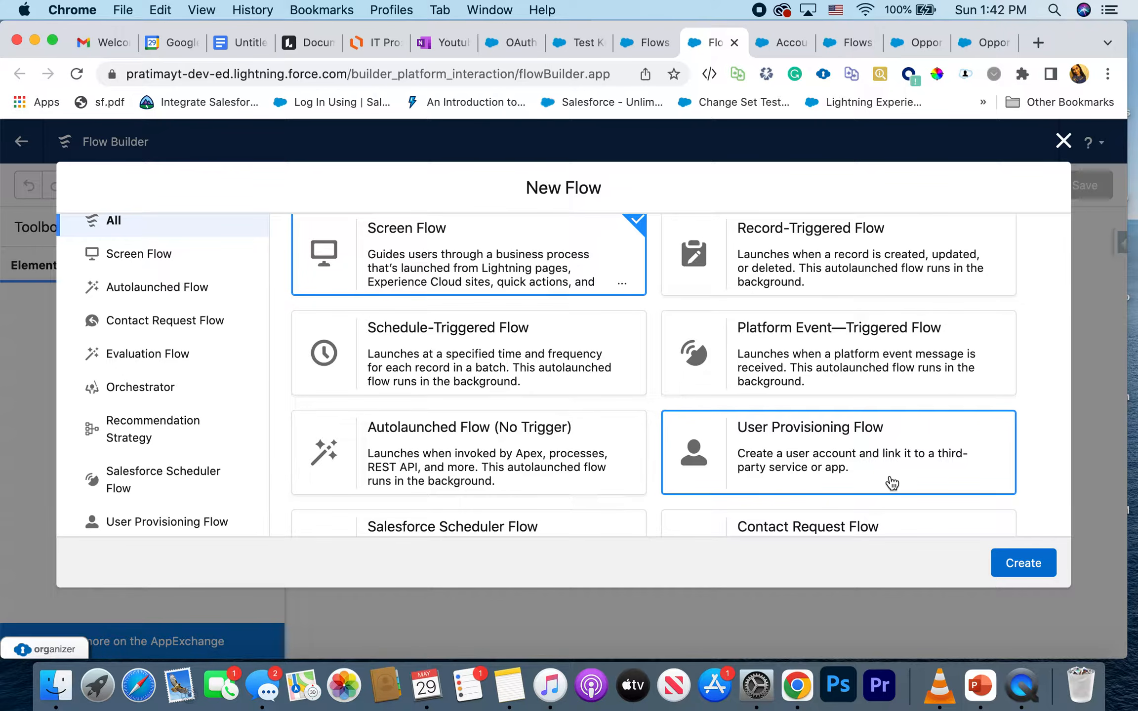
{"action": "scroll", "coordinate": [893, 483], "scroll_direction": "down", "scroll_amount": 2}
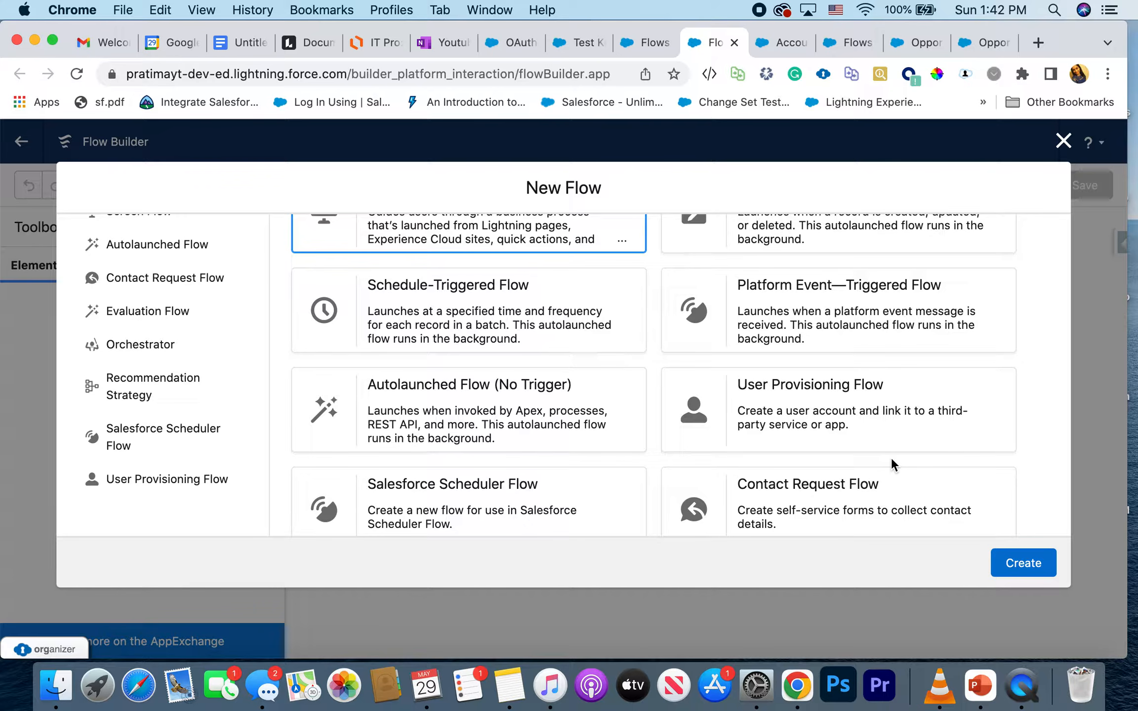
{"action": "scroll", "coordinate": [891, 457], "scroll_direction": "down", "scroll_amount": 2}
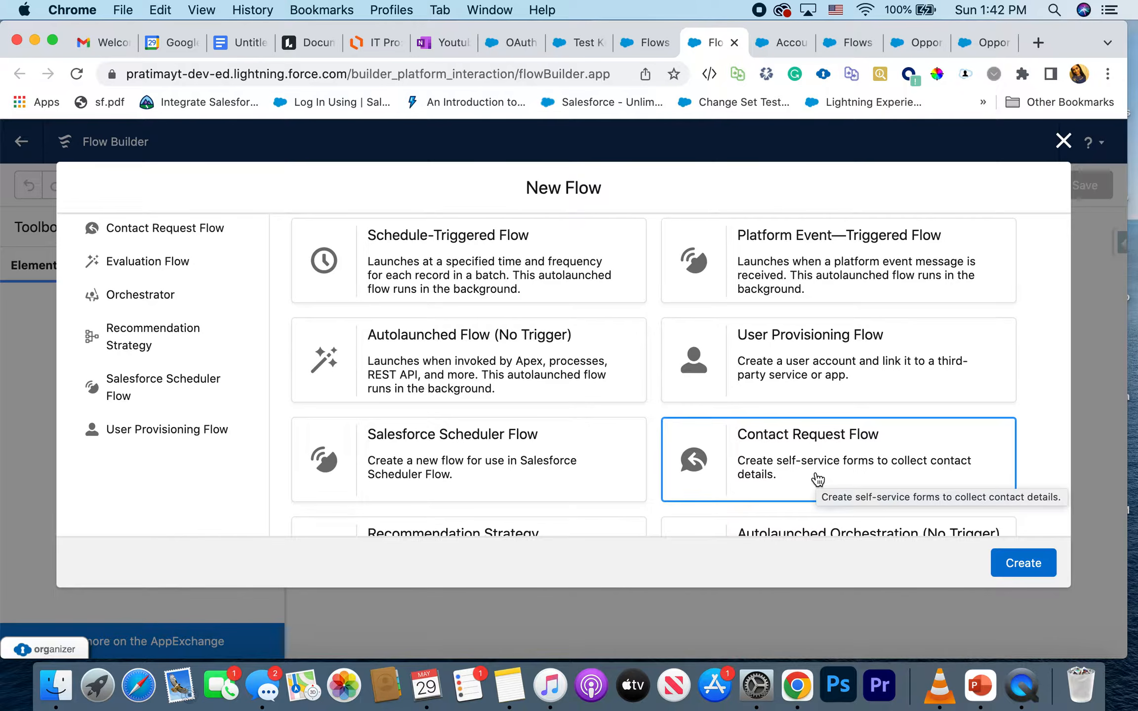
{"action": "scroll", "coordinate": [818, 478], "scroll_direction": "up", "scroll_amount": 5}
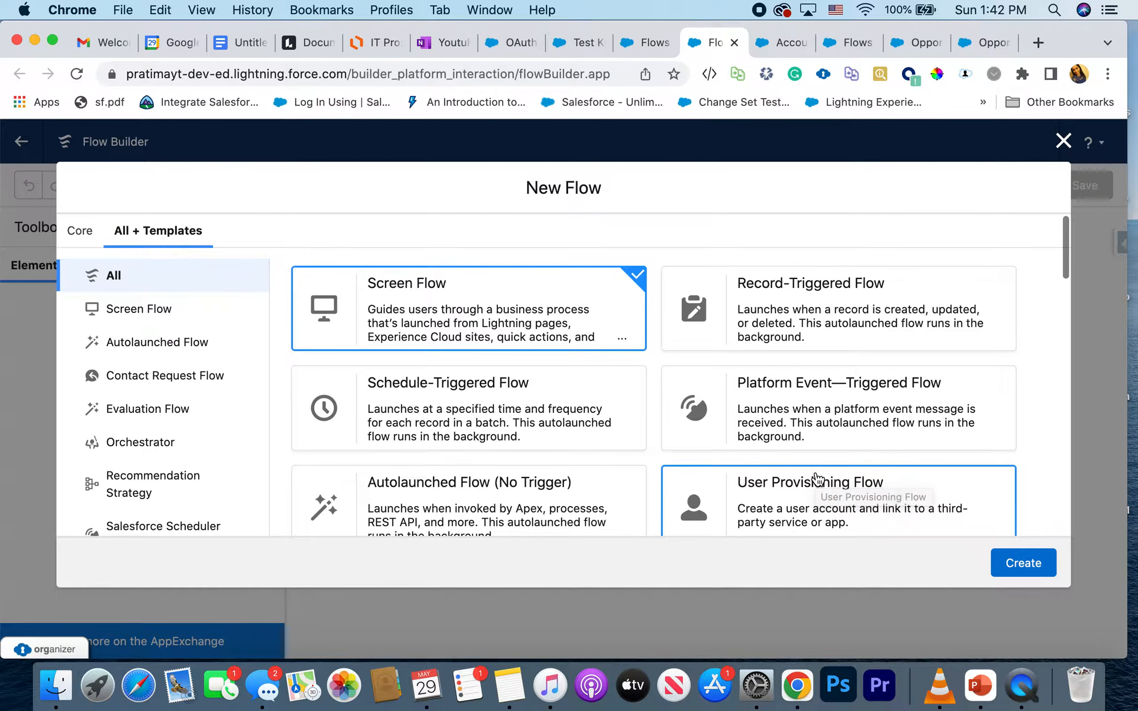
{"action": "left_click", "coordinate": [83, 231]}
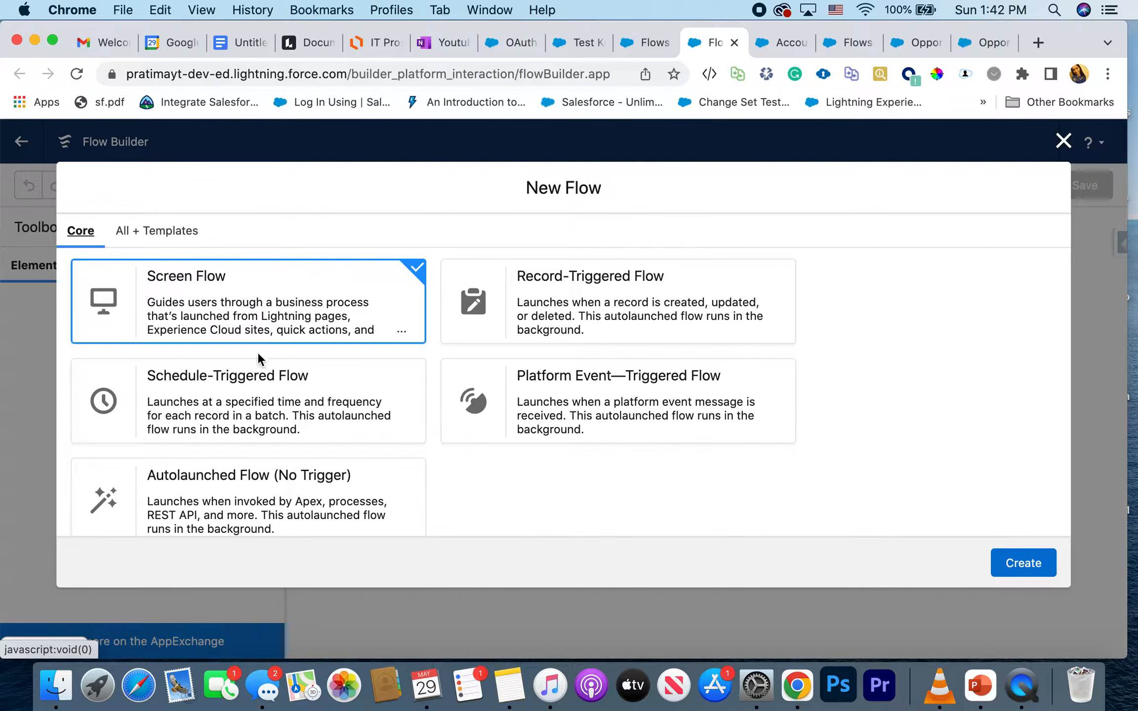
Create a Record-Triggered Flow and set Account as the object whose records trigger it
{"action": "left_click", "coordinate": [610, 305]}
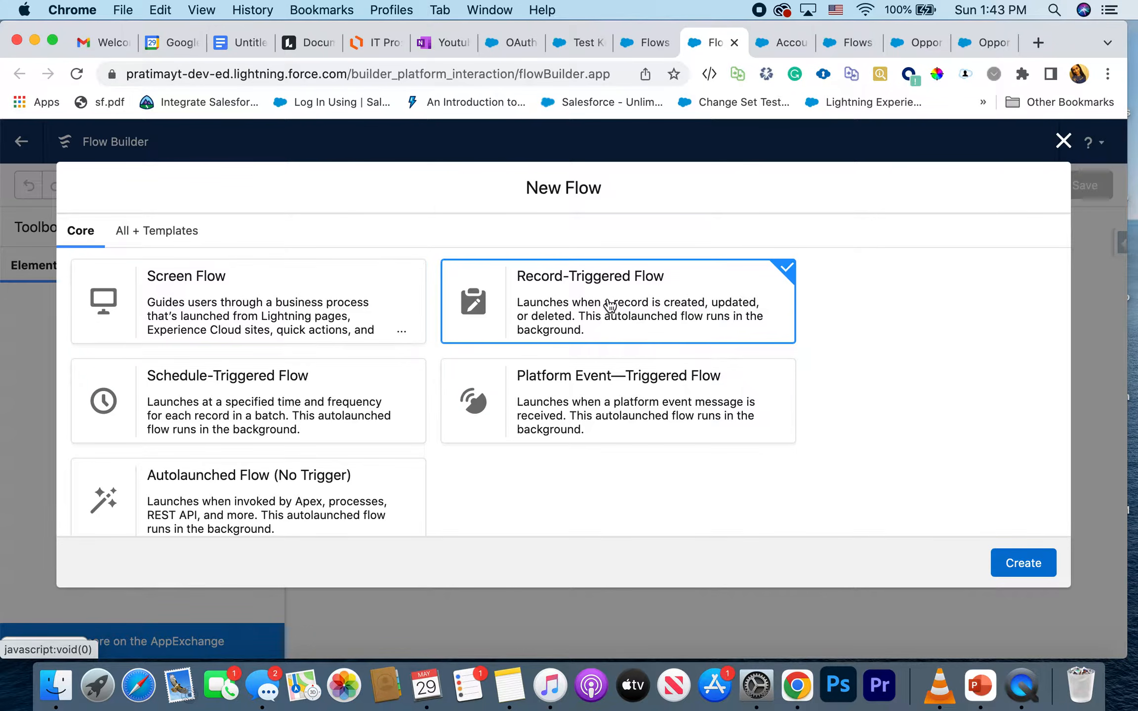
{"action": "left_click", "coordinate": [1036, 564]}
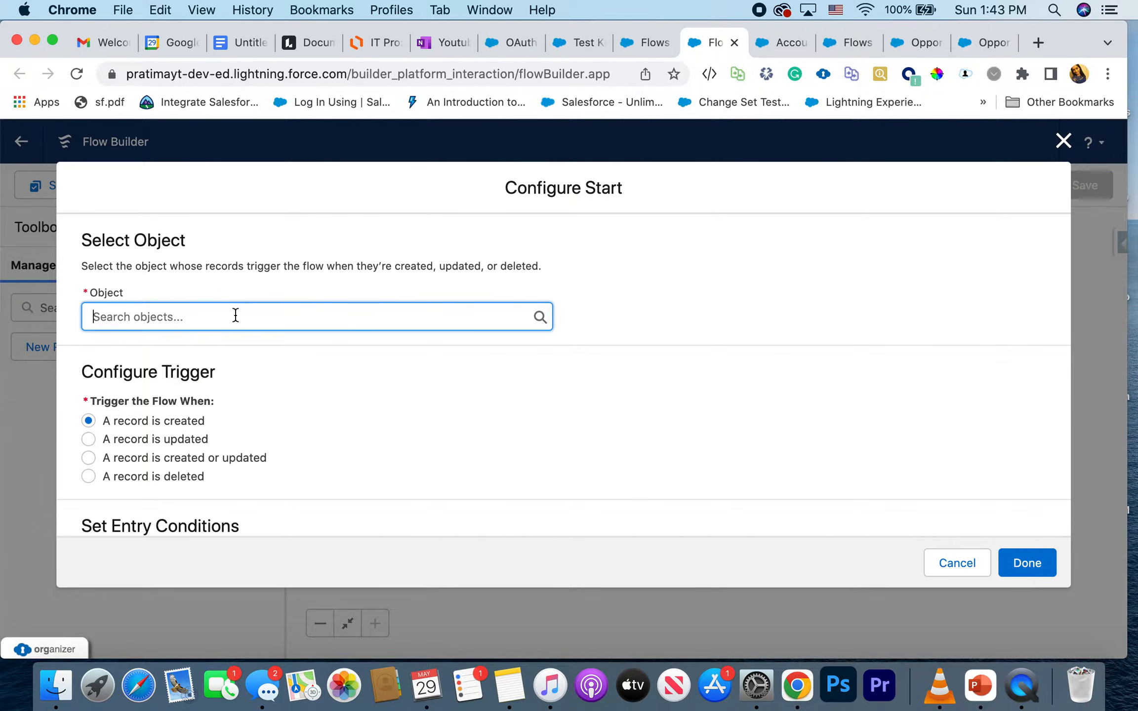
{"action": "left_click", "coordinate": [207, 315]}
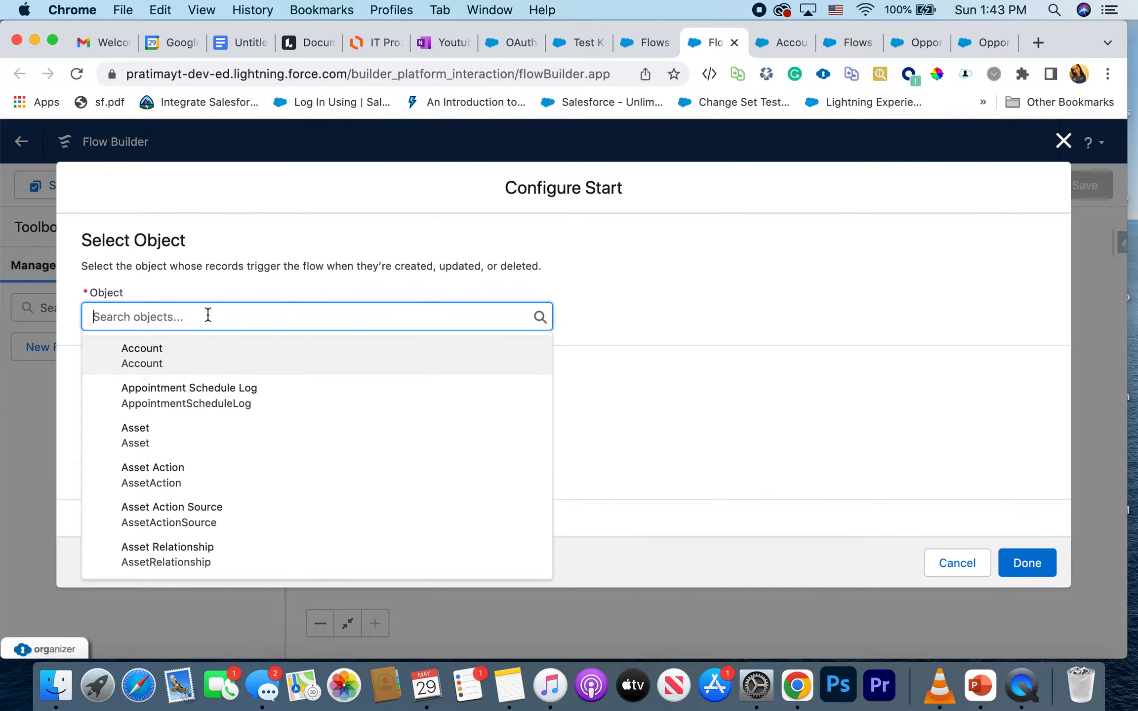
{"action": "left_click", "coordinate": [216, 357]}
Set the entry conditions to All Conditions Are Met (AND), with AccountSource Equals Phone Inquiry
{"action": "scroll", "coordinate": [256, 382], "scroll_direction": "down", "scroll_amount": 2}
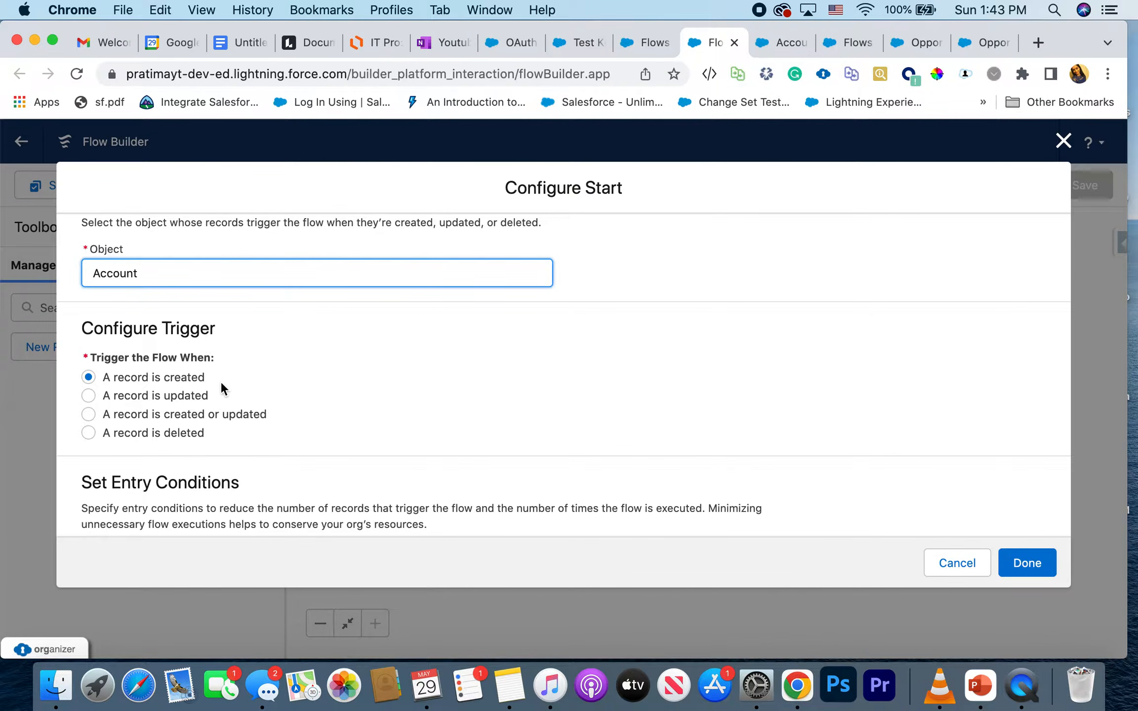
{"action": "scroll", "coordinate": [194, 384], "scroll_direction": "down", "scroll_amount": 3}
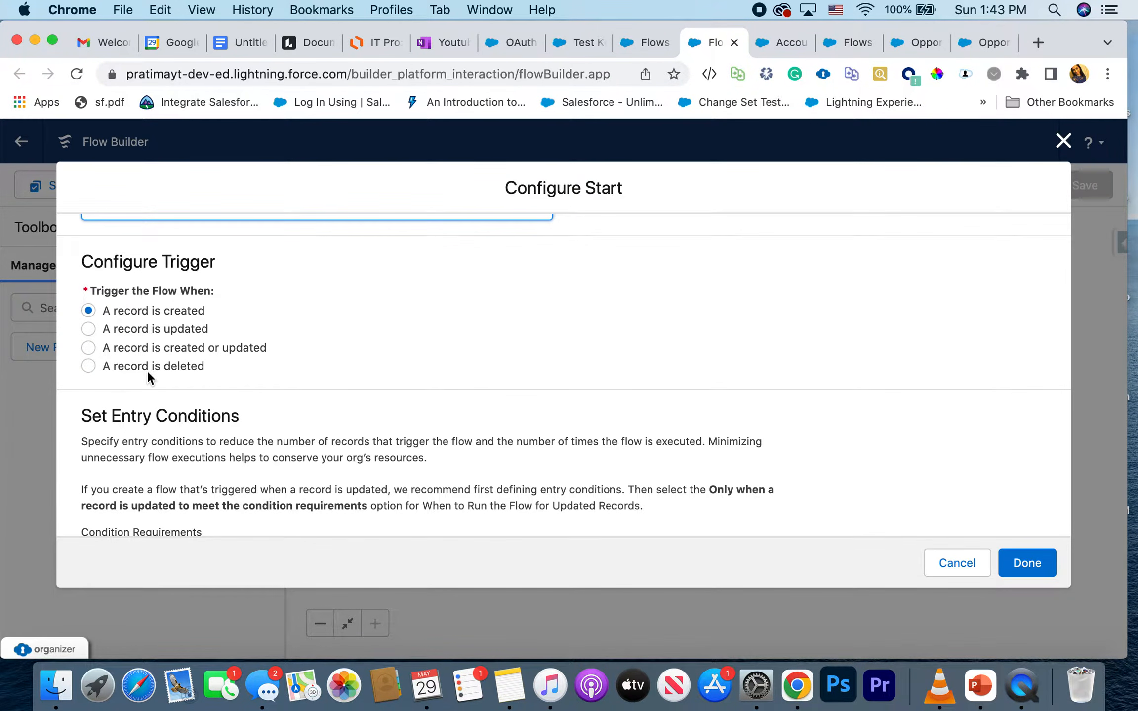
{"action": "scroll", "coordinate": [148, 372], "scroll_direction": "down", "scroll_amount": 7}
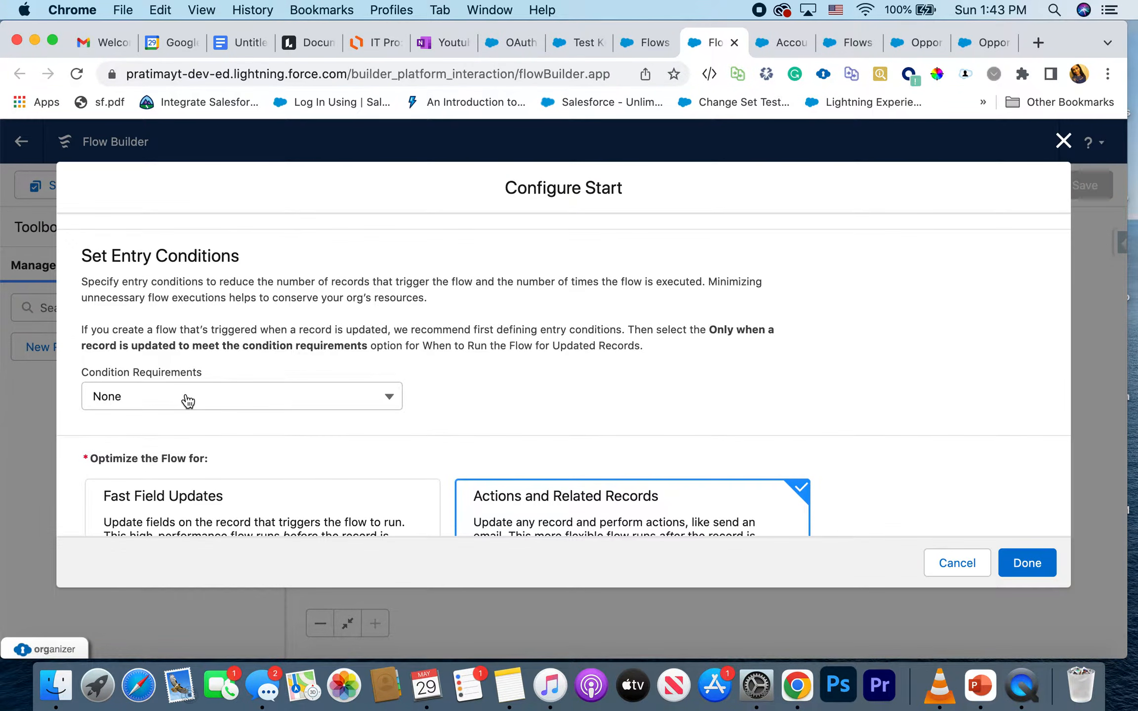
{"action": "left_click", "coordinate": [324, 420]}
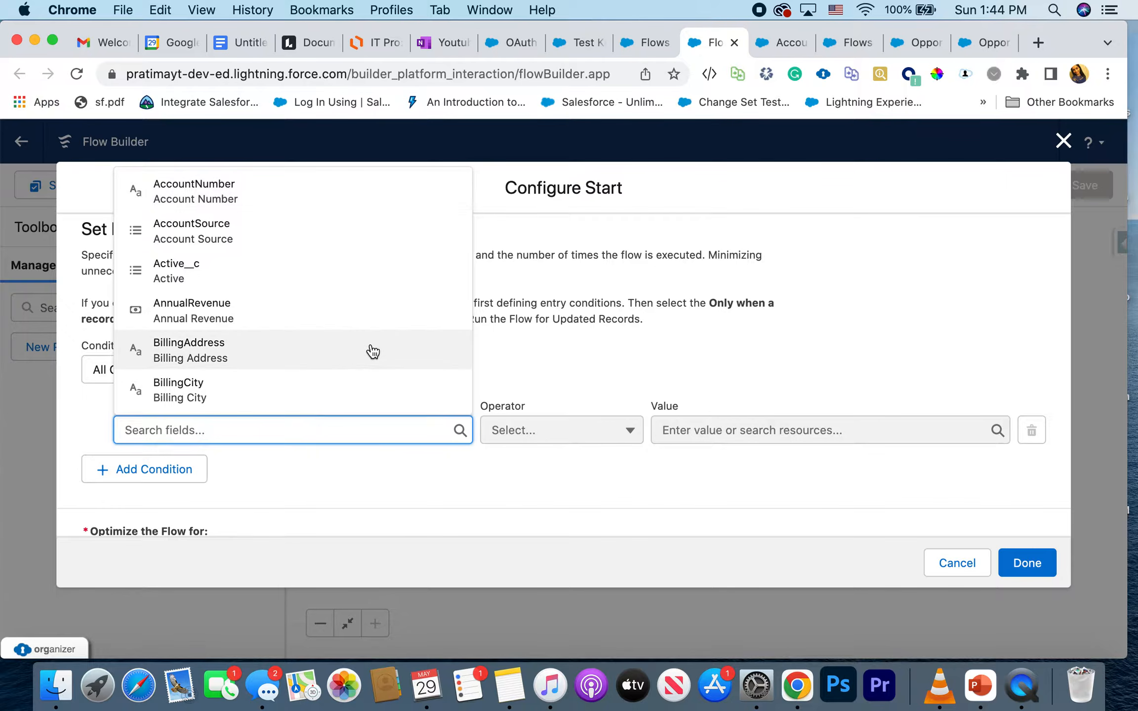
{"action": "left_click", "coordinate": [406, 233]}
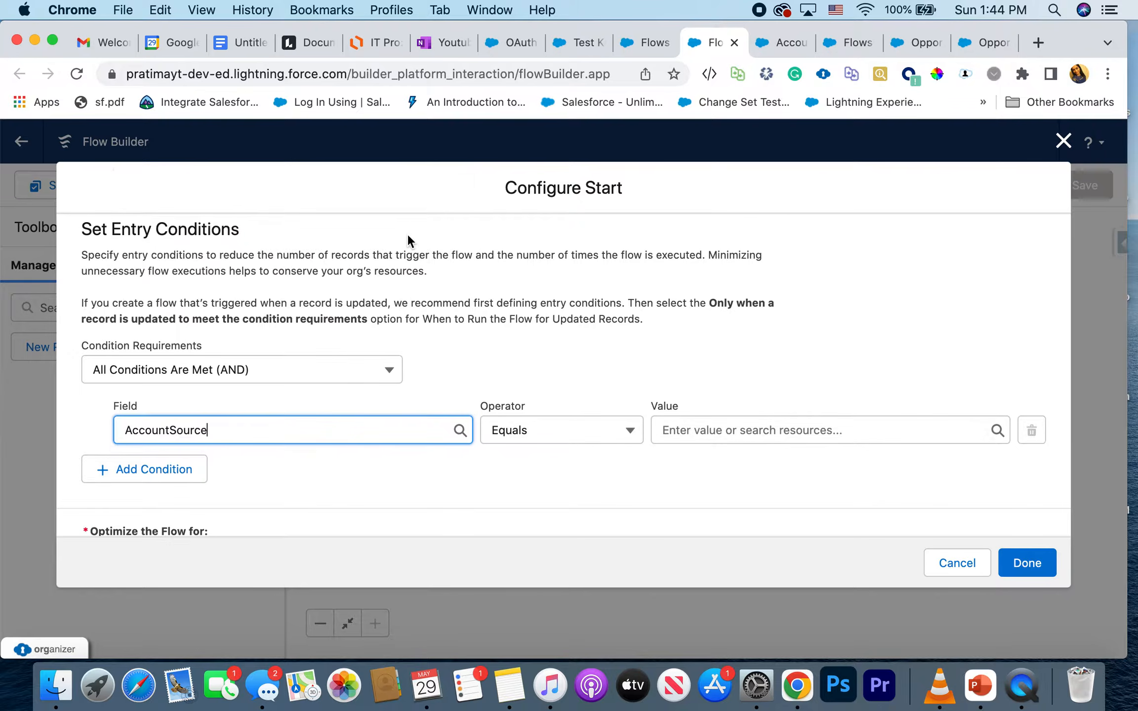
{"action": "left_click", "coordinate": [732, 431]}
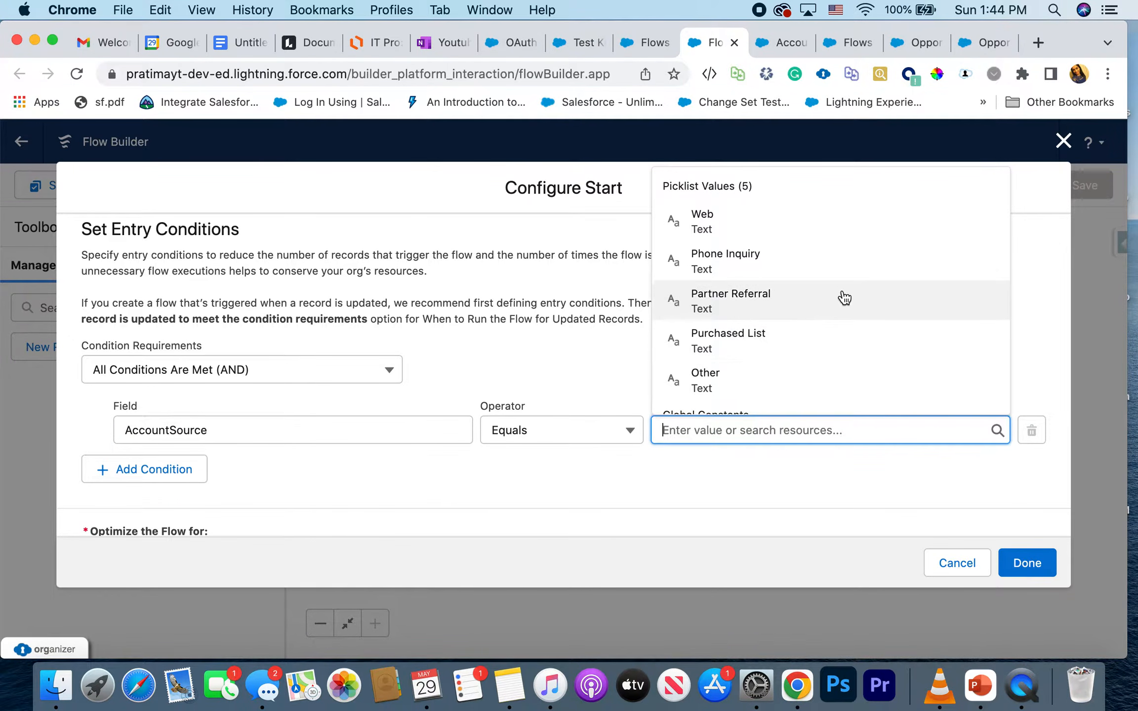
{"action": "left_click", "coordinate": [852, 267]}
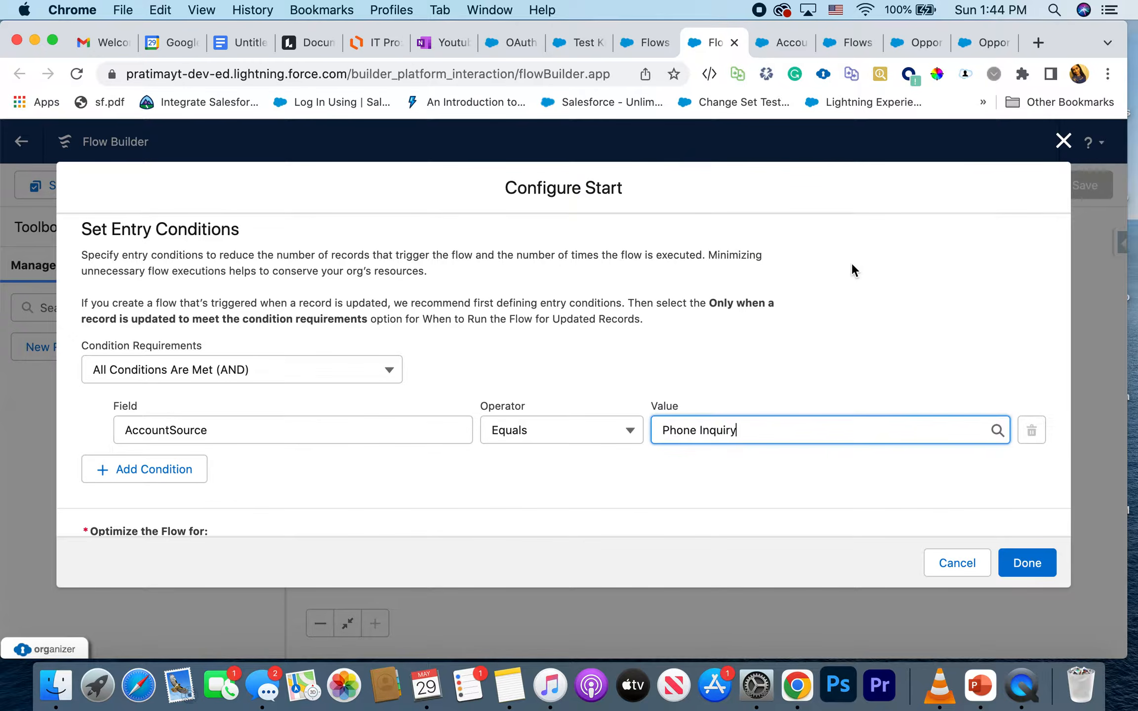
{"action": "left_click", "coordinate": [780, 441]}
{"action": "left_click", "coordinate": [820, 347]}
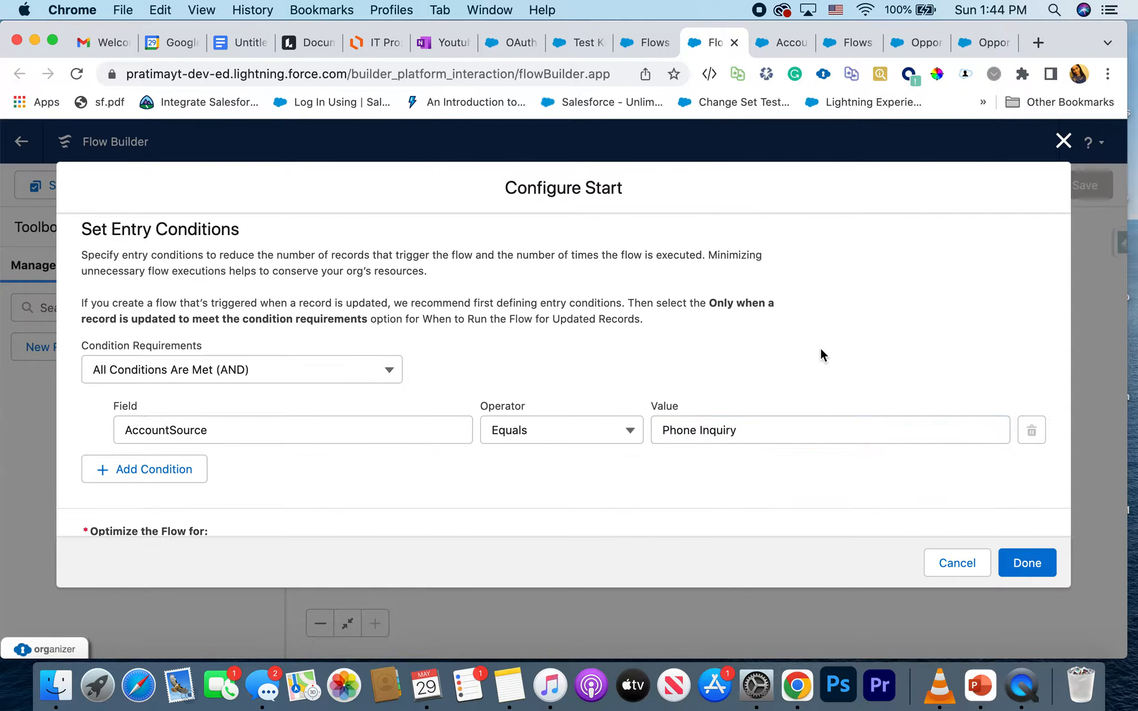
Include a Run Asynchronously path for the flow and finish the start configuration
{"action": "scroll", "coordinate": [353, 291], "scroll_direction": "down", "scroll_amount": 3}
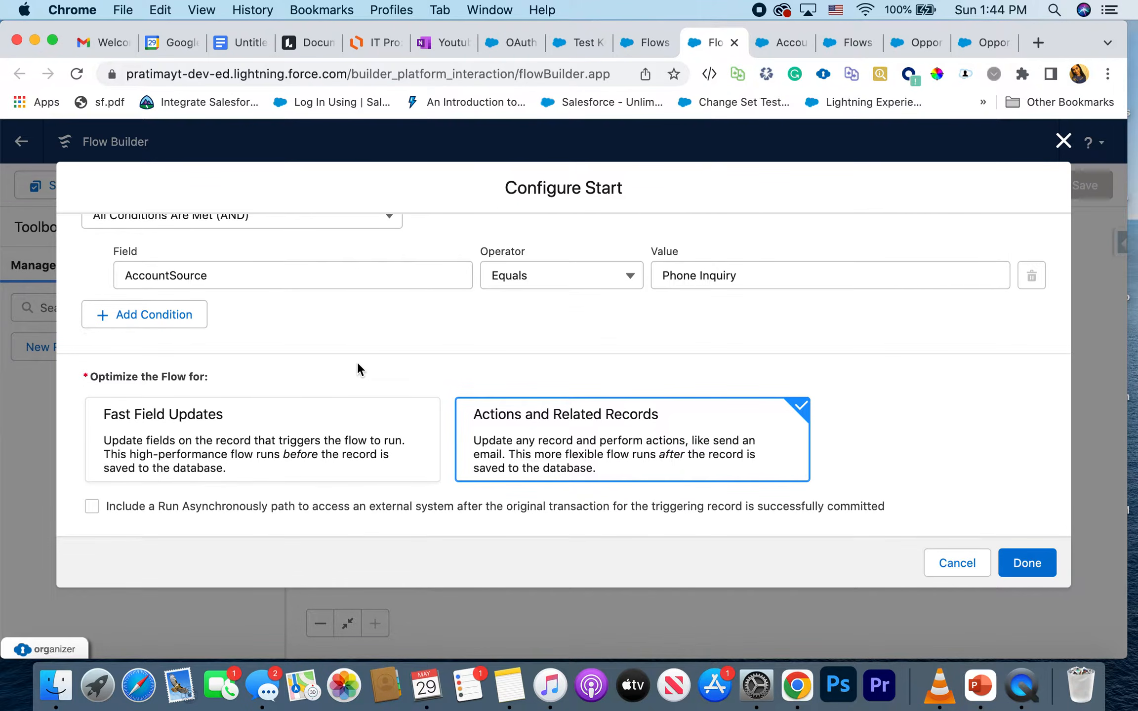
{"action": "left_click", "coordinate": [346, 276]}
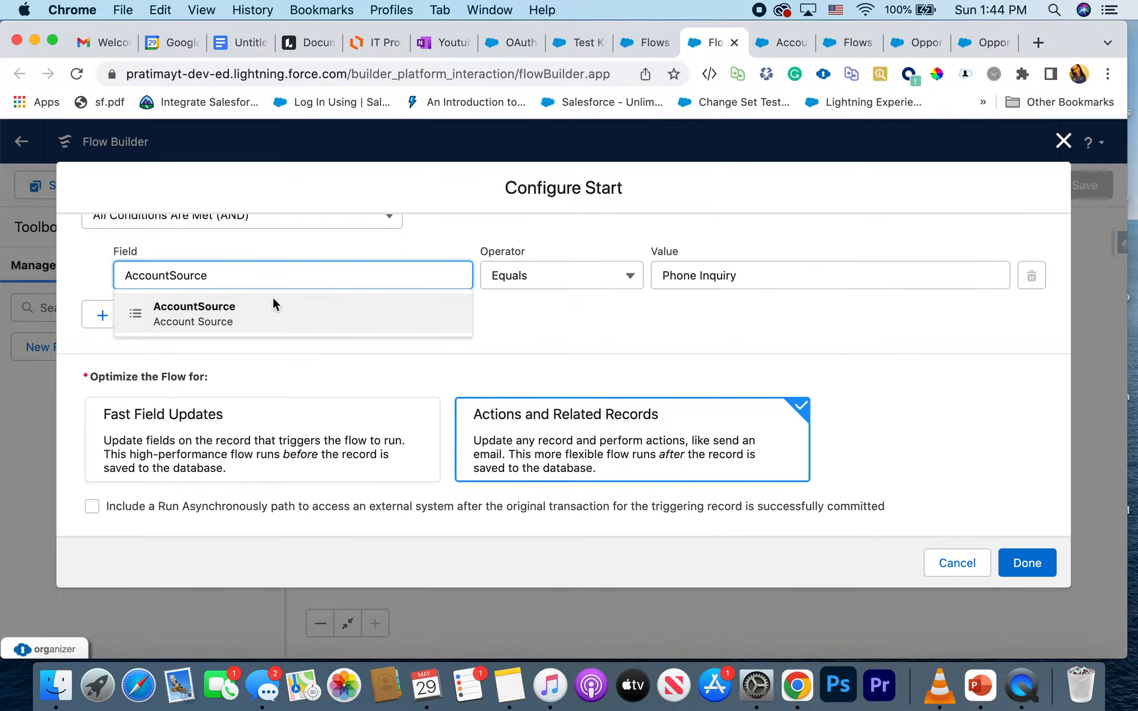
{"action": "left_click", "coordinate": [398, 371]}
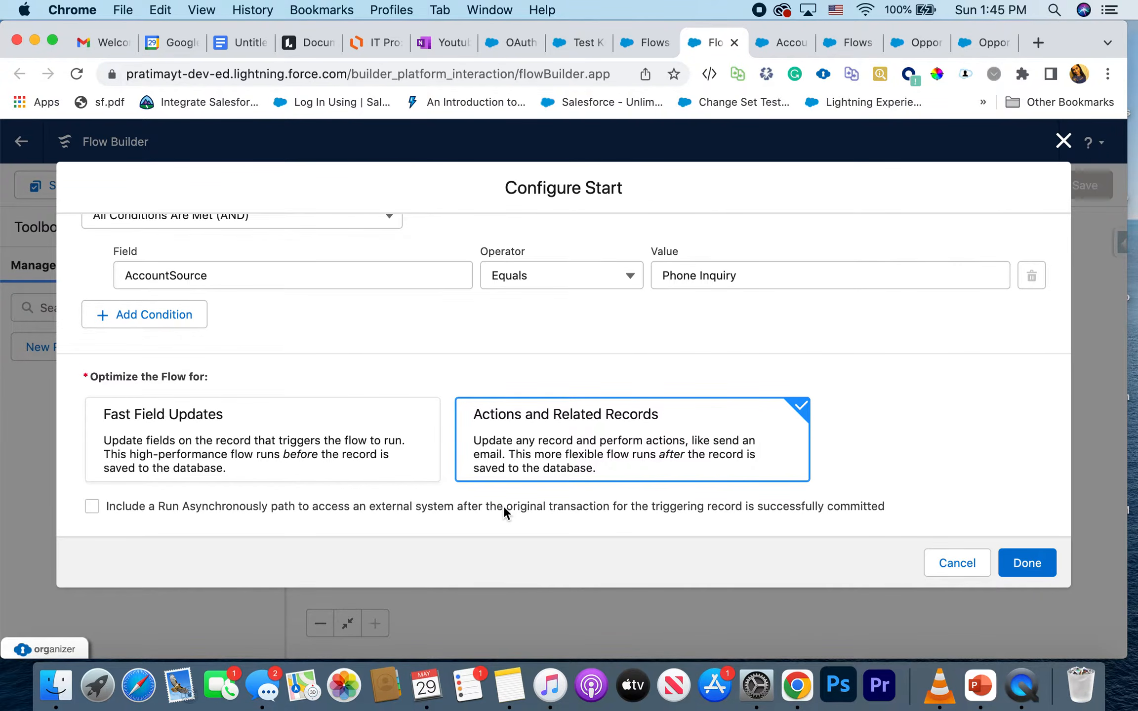
{"action": "left_click", "coordinate": [91, 507]}
{"action": "left_click", "coordinate": [1035, 564]}
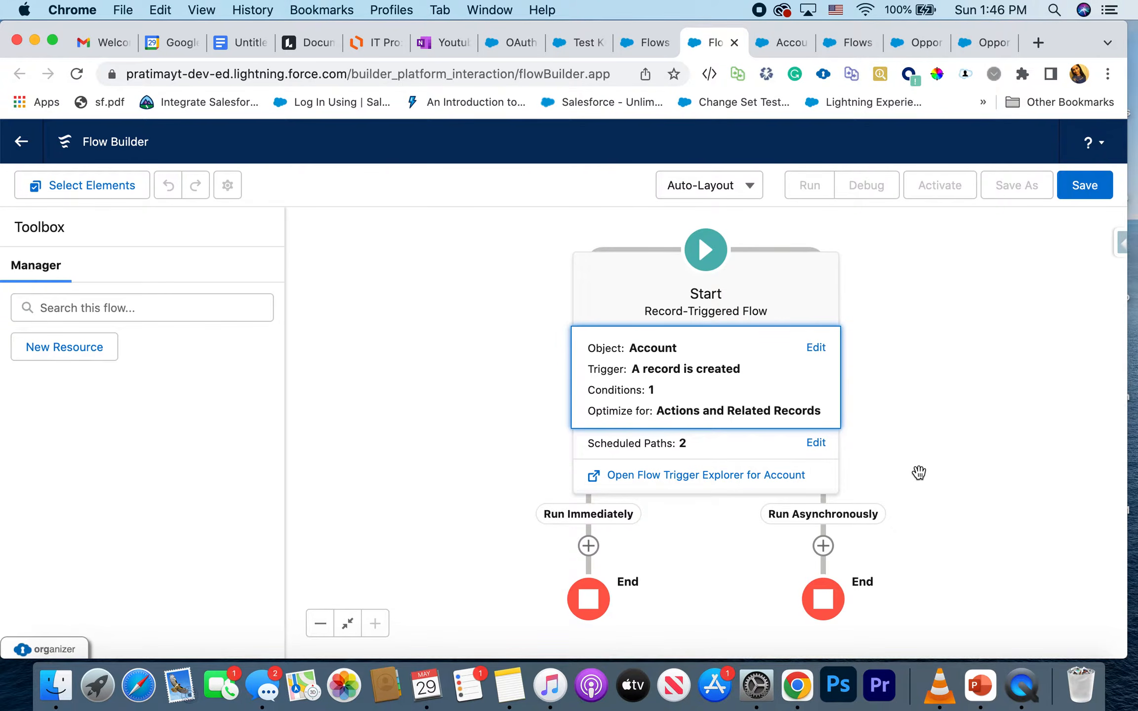
Examine the canvas layout options and the shortcut, interaction, logic and data elements available for the Run Immediately path
{"action": "left_click", "coordinate": [919, 473]}
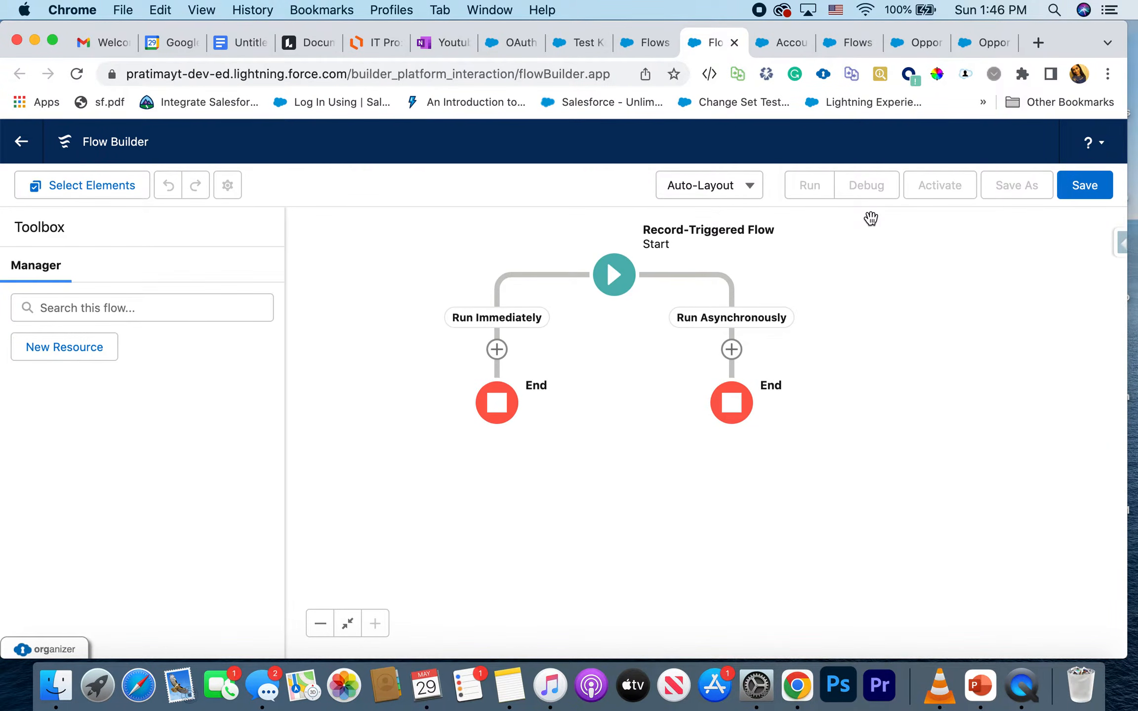
{"action": "left_click", "coordinate": [747, 186]}
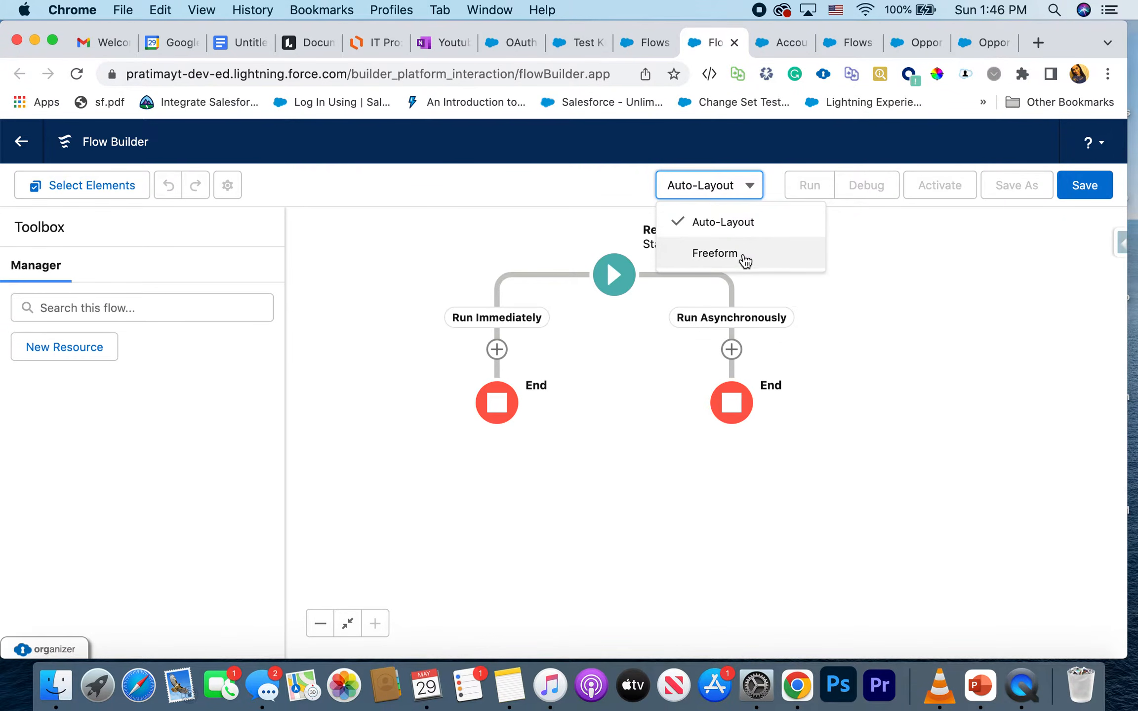
{"action": "left_click", "coordinate": [497, 349]}
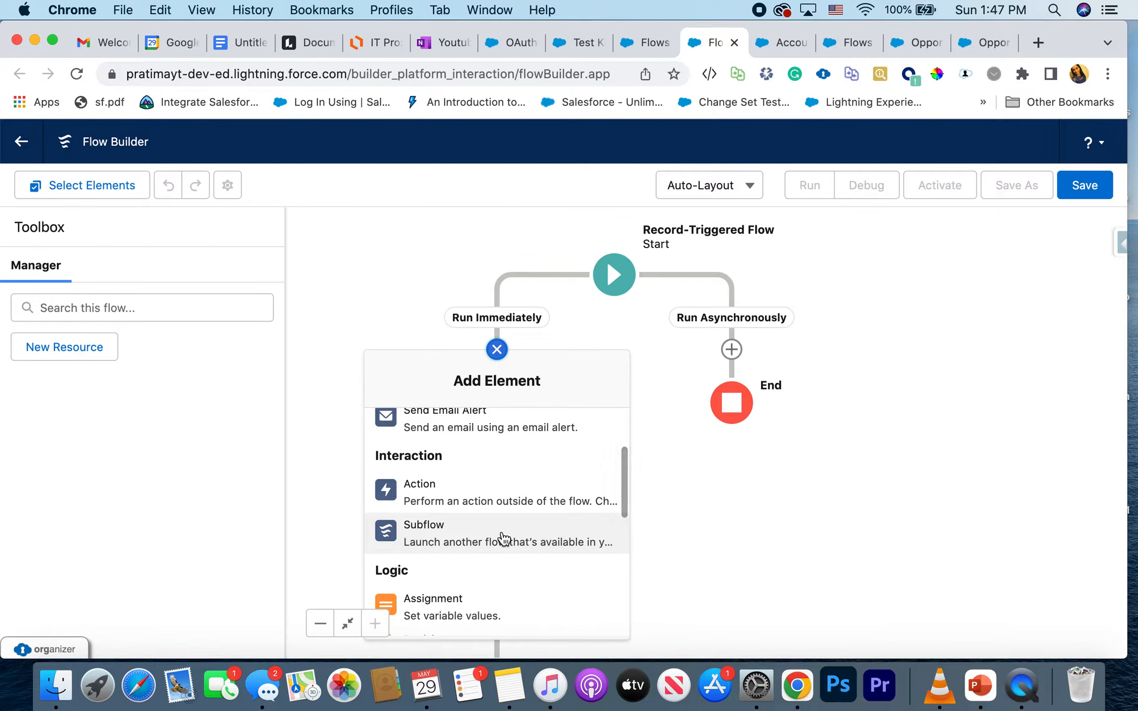
{"action": "scroll", "coordinate": [503, 538], "scroll_direction": "up", "scroll_amount": 3}
{"action": "scroll", "coordinate": [501, 531], "scroll_direction": "down", "scroll_amount": 2}
{"action": "scroll", "coordinate": [502, 532], "scroll_direction": "up", "scroll_amount": 2}
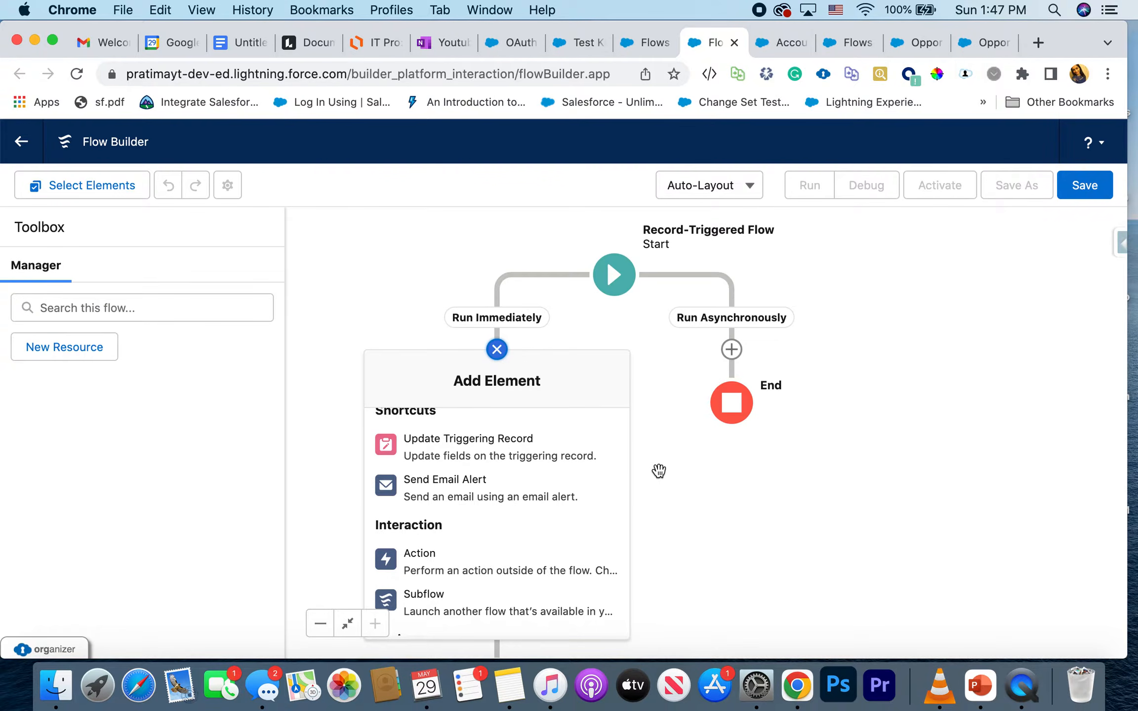
{"action": "scroll", "coordinate": [538, 496], "scroll_direction": "up", "scroll_amount": 2}
{"action": "scroll", "coordinate": [536, 482], "scroll_direction": "down", "scroll_amount": 4}
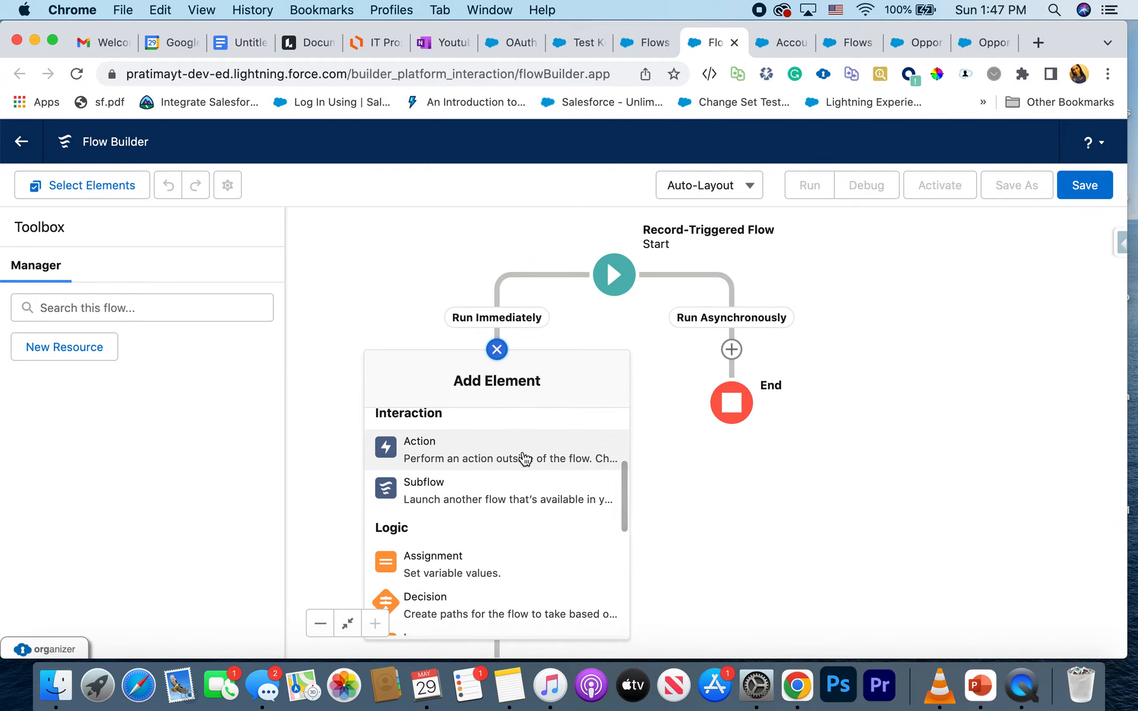
{"action": "scroll", "coordinate": [521, 507], "scroll_direction": "down", "scroll_amount": 2}
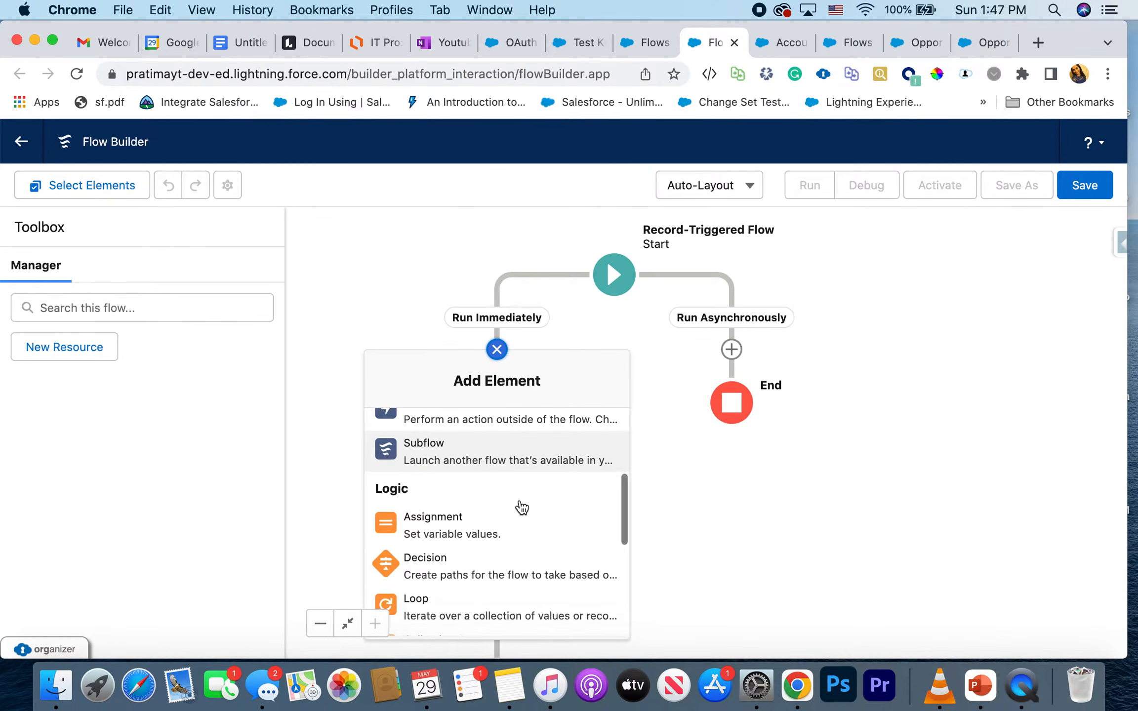
{"action": "scroll", "coordinate": [521, 507], "scroll_direction": "down", "scroll_amount": 1}
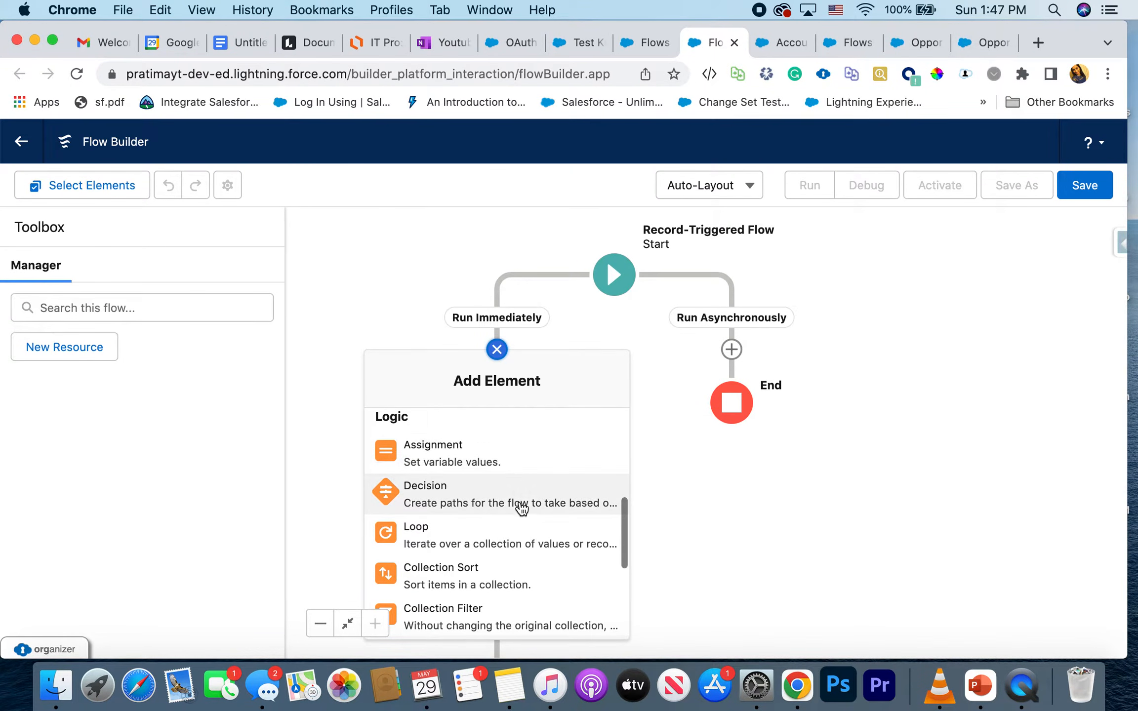
{"action": "scroll", "coordinate": [522, 494], "scroll_direction": "down", "scroll_amount": 1}
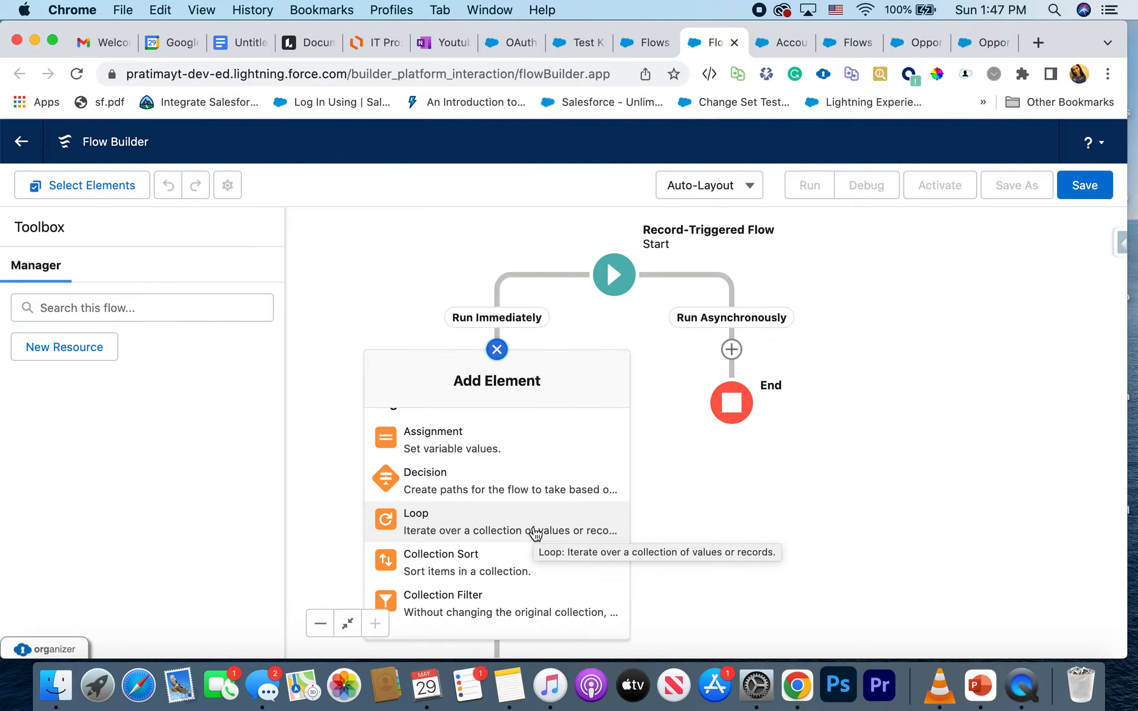
{"action": "scroll", "coordinate": [473, 532], "scroll_direction": "down", "scroll_amount": 2}
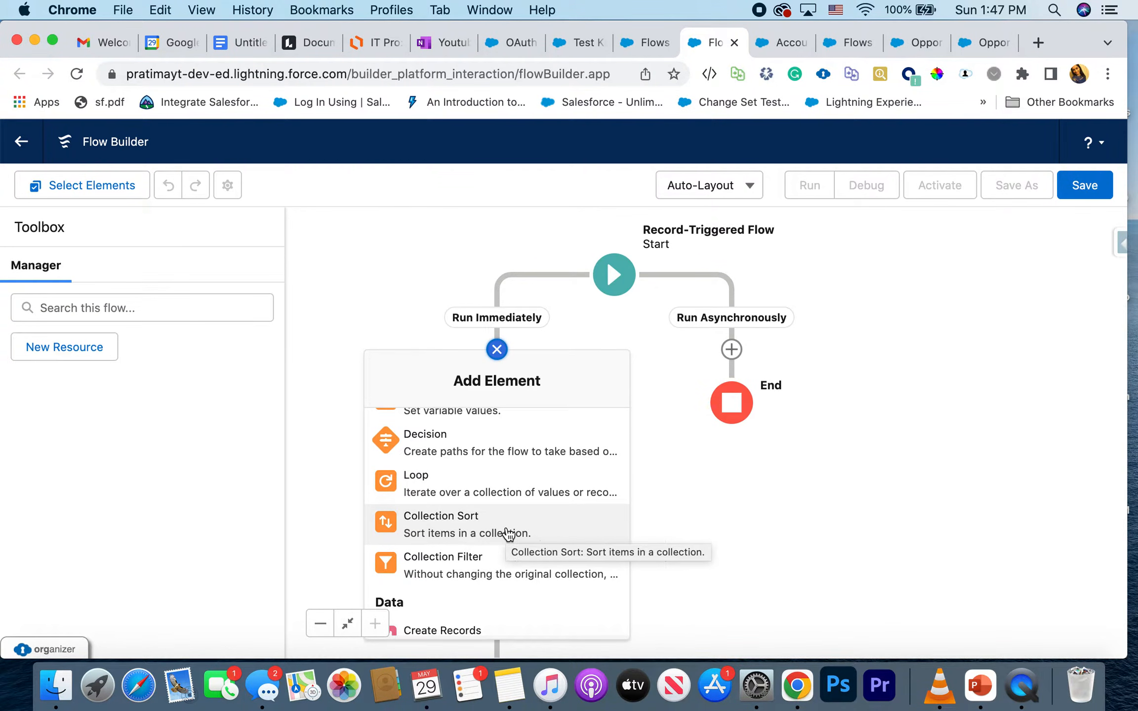
{"action": "scroll", "coordinate": [483, 536], "scroll_direction": "up", "scroll_amount": 3}
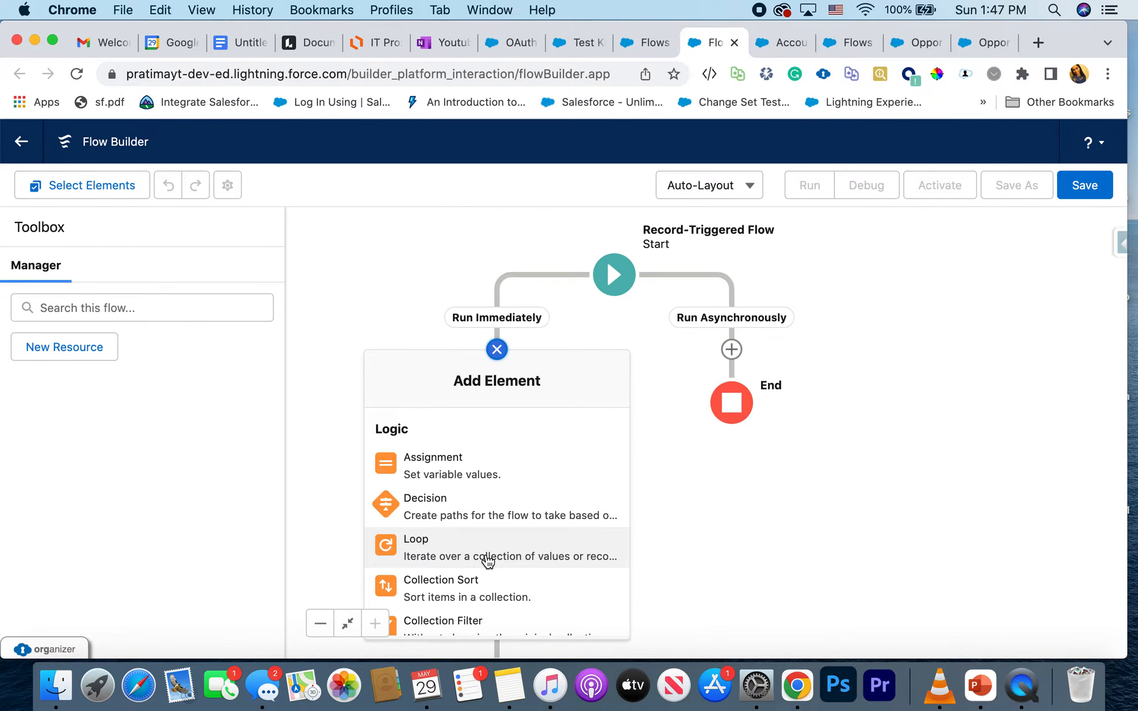
{"action": "scroll", "coordinate": [488, 561], "scroll_direction": "down", "scroll_amount": 2}
{"action": "scroll", "coordinate": [487, 561], "scroll_direction": "down", "scroll_amount": 5}
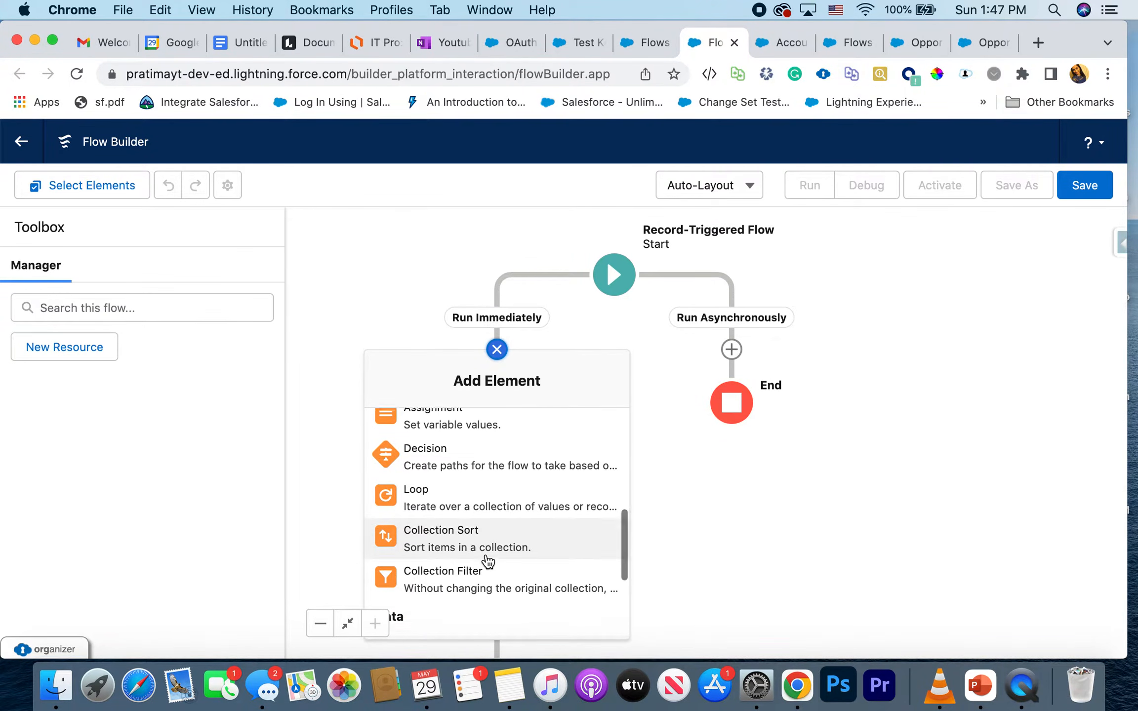
{"action": "scroll", "coordinate": [489, 560], "scroll_direction": "up", "scroll_amount": 4}
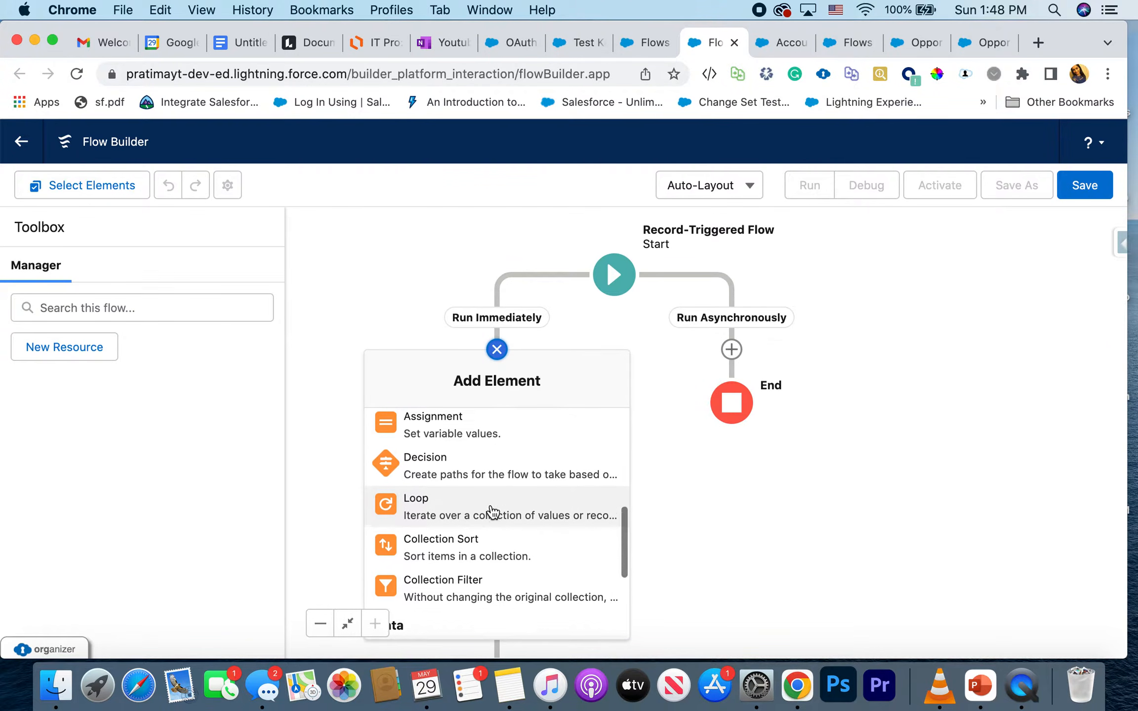
{"action": "scroll", "coordinate": [492, 513], "scroll_direction": "down", "scroll_amount": 8}
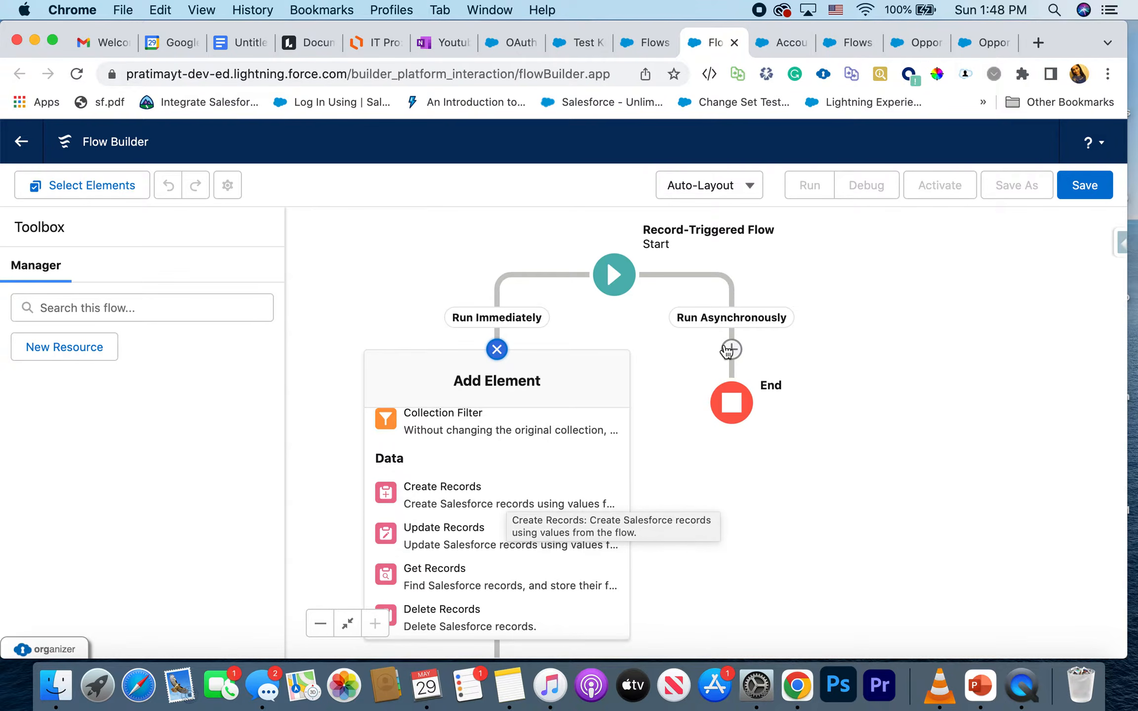
Start a Create Records element on the Run Asynchronously path for one record, using all values from a record
{"action": "left_click", "coordinate": [731, 349]}
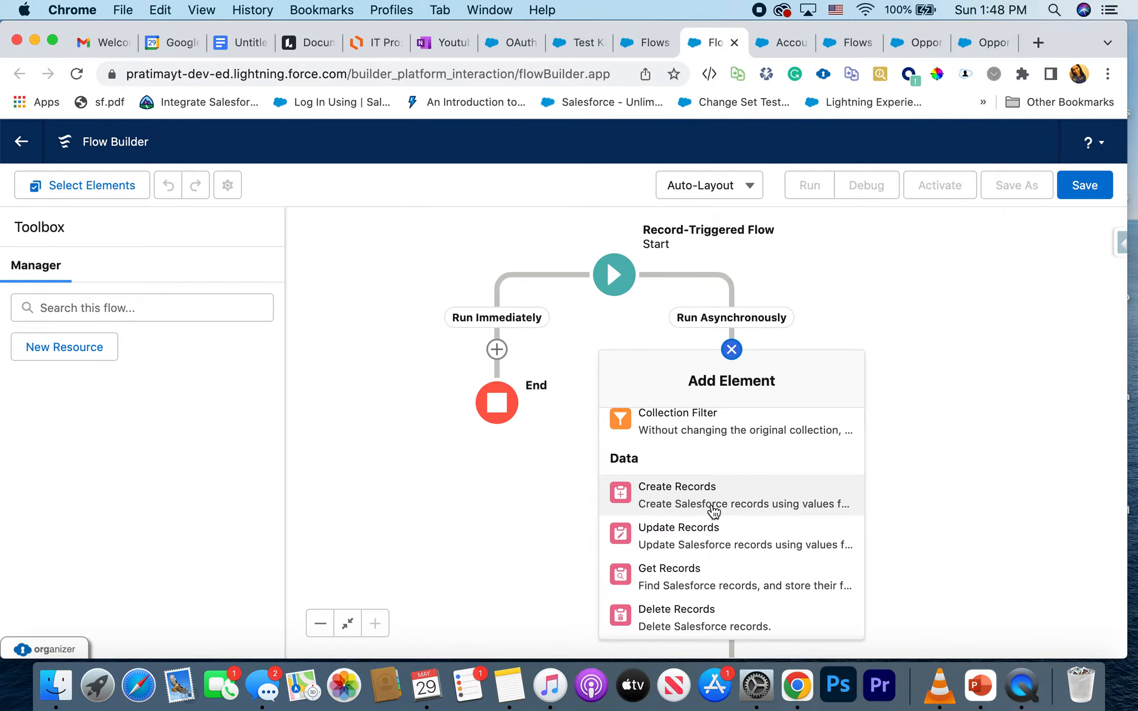
{"action": "left_click", "coordinate": [712, 508]}
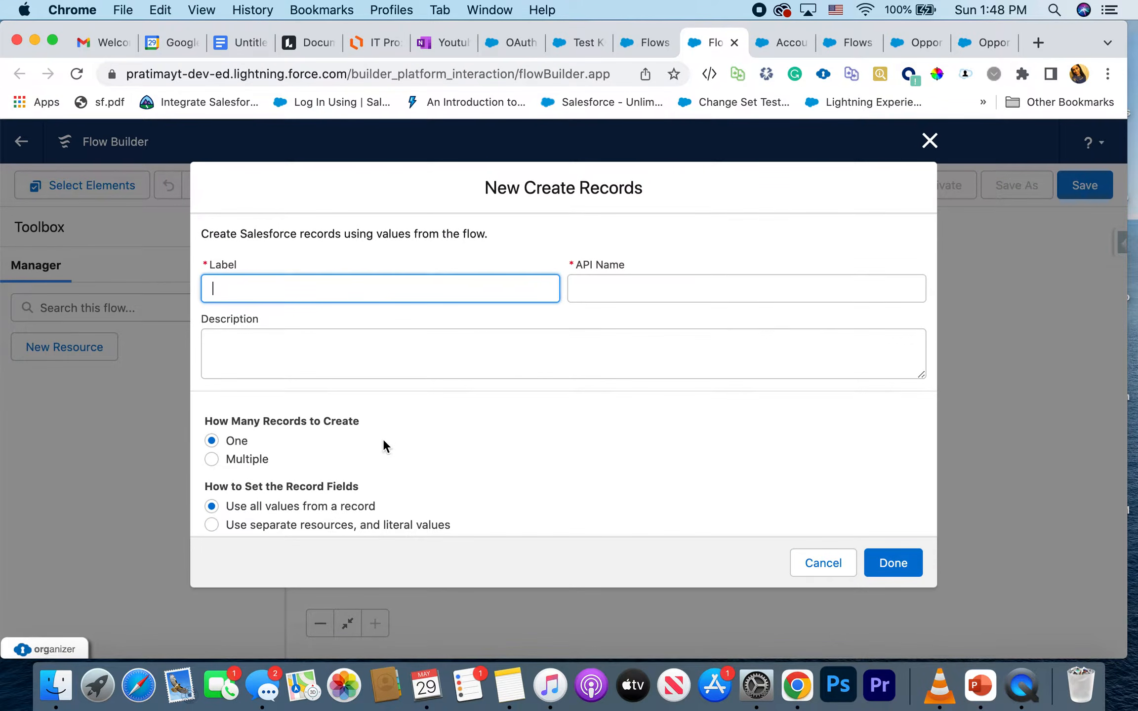
{"action": "scroll", "coordinate": [406, 298], "scroll_direction": "down", "scroll_amount": 2}
{"action": "scroll", "coordinate": [406, 298], "scroll_direction": "up", "scroll_amount": 1}
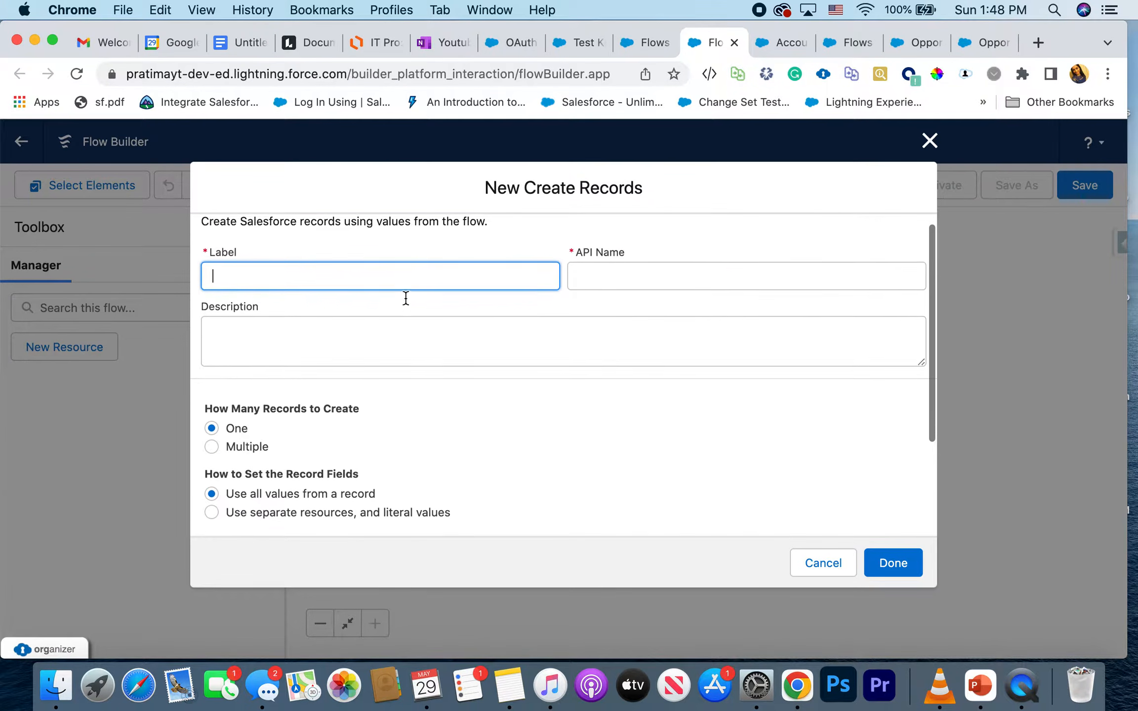
{"action": "scroll", "coordinate": [405, 298], "scroll_direction": "down", "scroll_amount": 3}
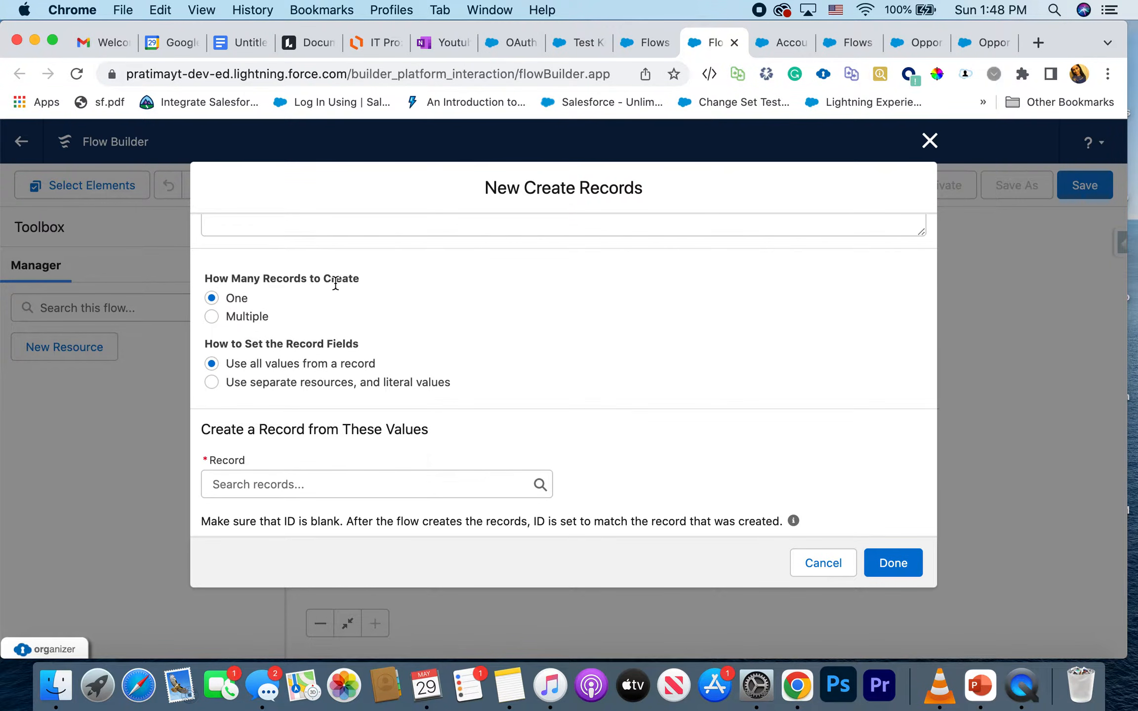
{"action": "triple_click", "coordinate": [281, 280]}
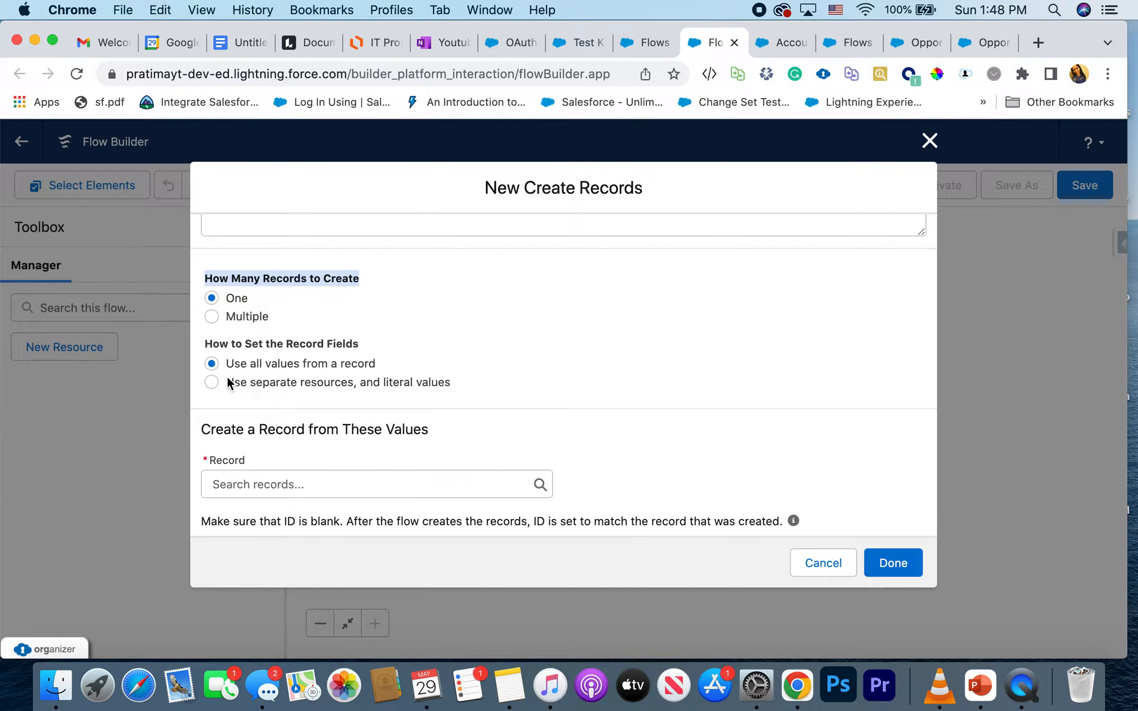
{"action": "left_click", "coordinate": [291, 367]}
{"action": "triple_click", "coordinate": [256, 368]}
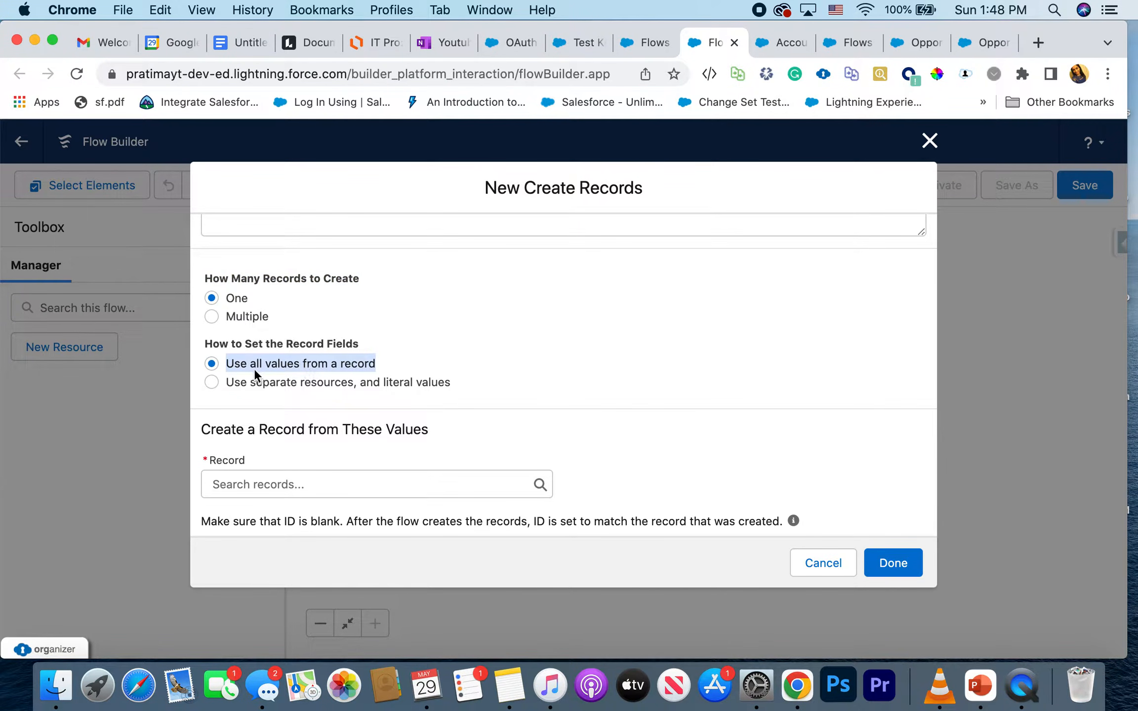
Start a new resource of type Variable to supply the record for the Create Records element
{"action": "left_click", "coordinate": [239, 483]}
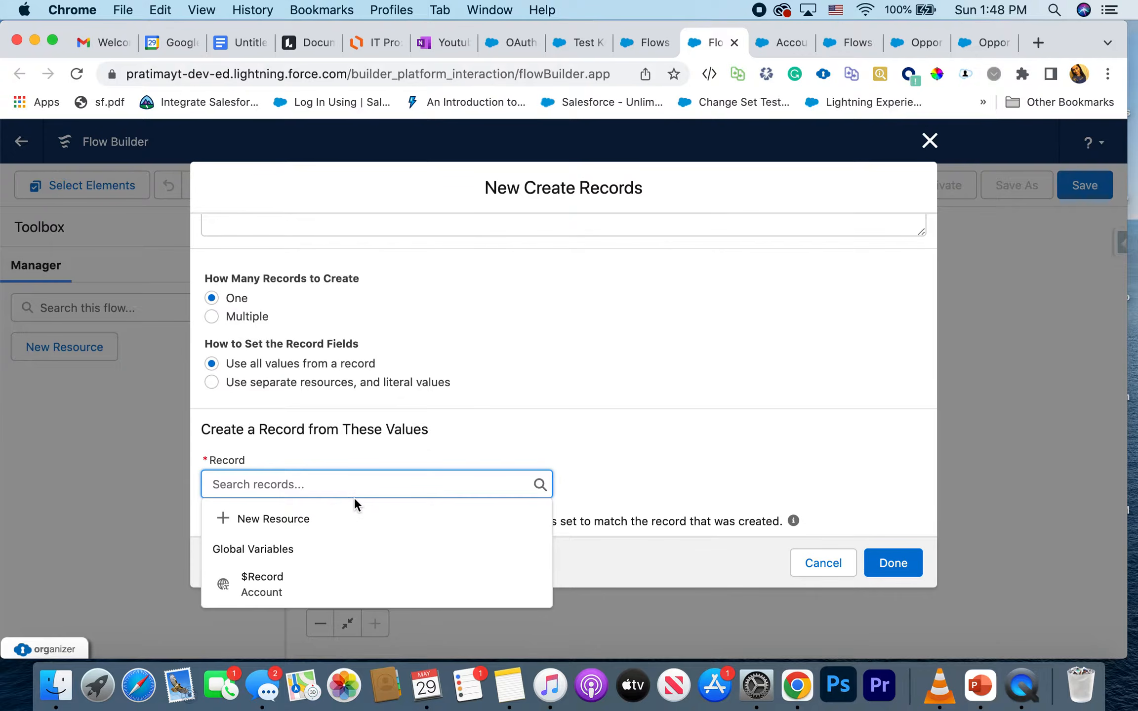
{"action": "left_click", "coordinate": [299, 519]}
{"action": "left_click", "coordinate": [370, 326]}
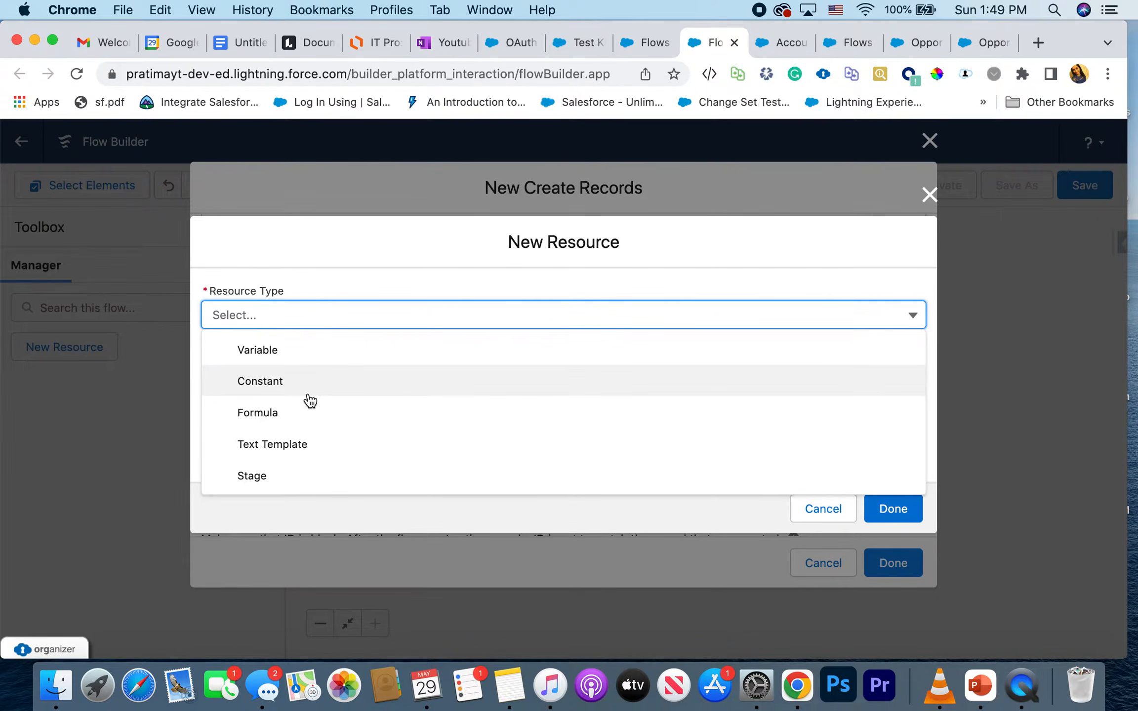
{"action": "left_click", "coordinate": [315, 355]}
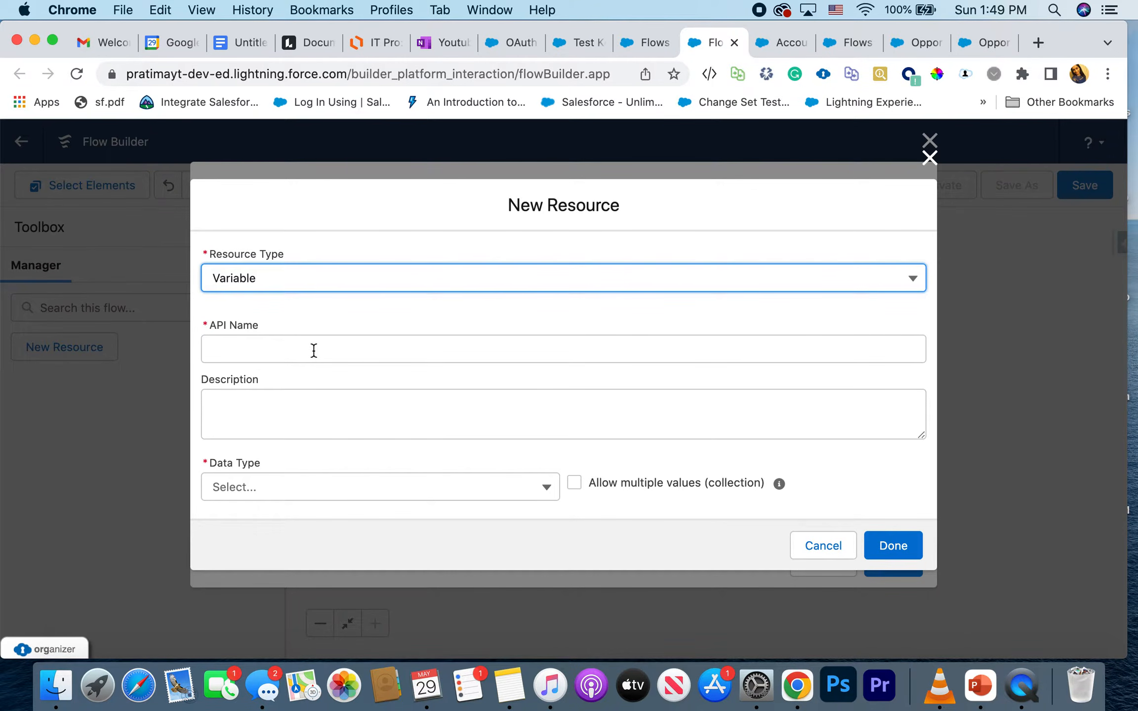
Set the new variable's data type to Record and its object to Task
{"action": "left_click", "coordinate": [304, 488]}
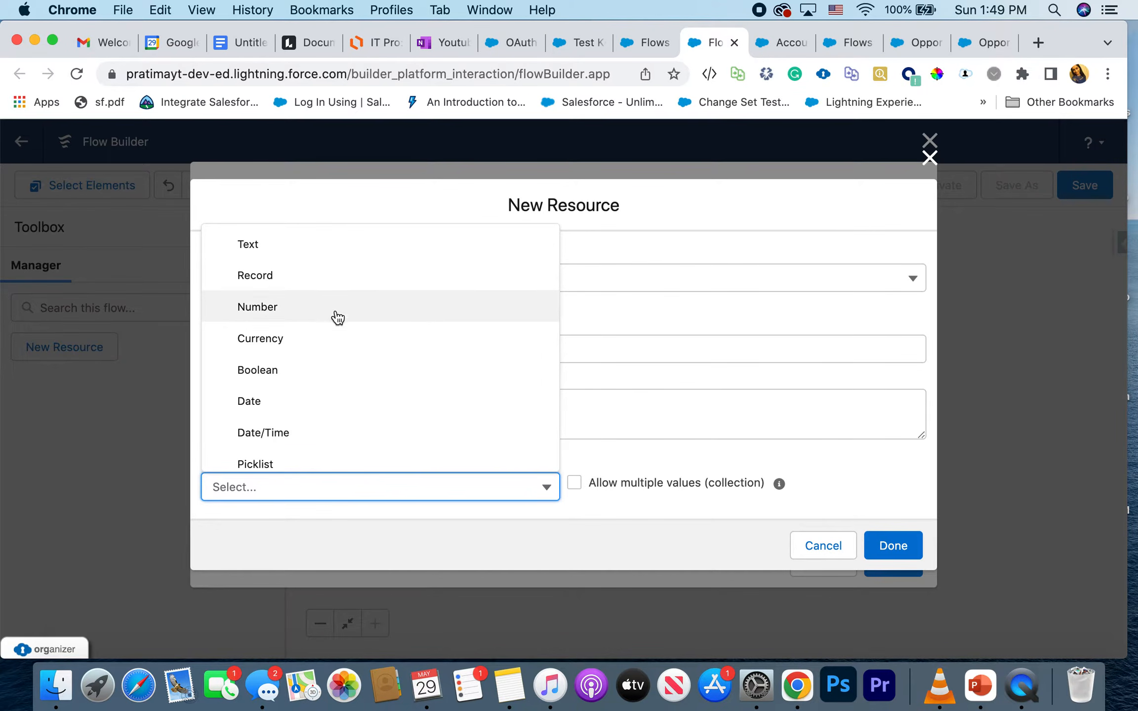
{"action": "scroll", "coordinate": [333, 427], "scroll_direction": "down", "scroll_amount": 3}
{"action": "scroll", "coordinate": [334, 429], "scroll_direction": "up", "scroll_amount": 3}
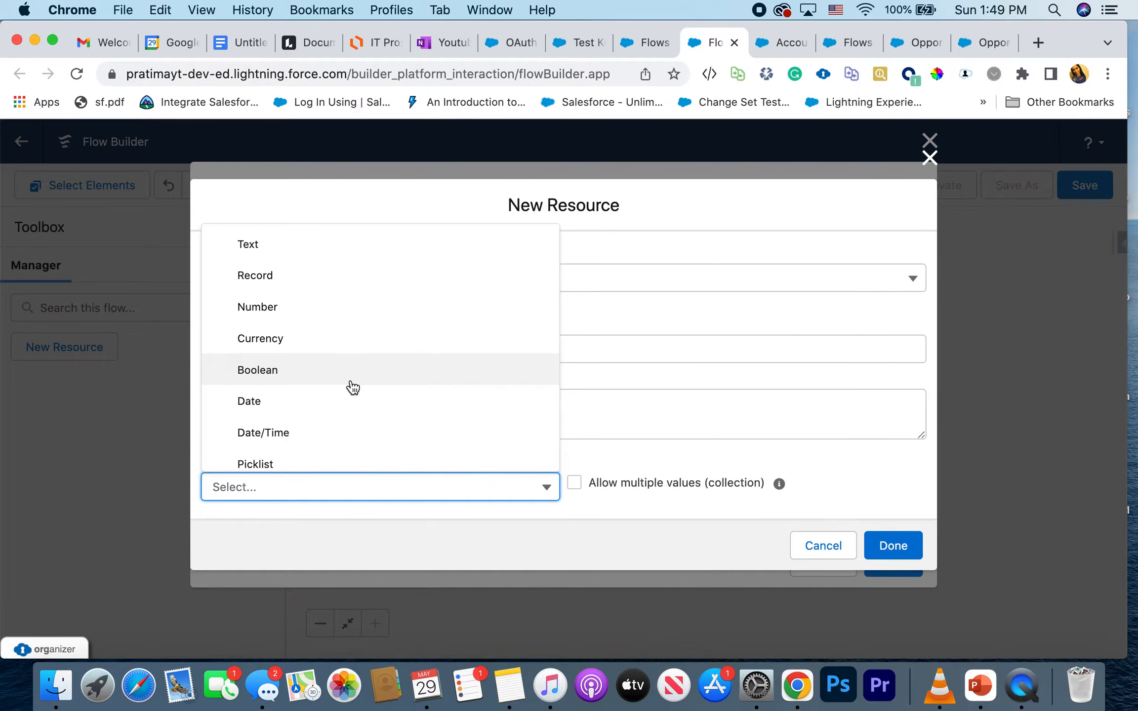
{"action": "left_click", "coordinate": [290, 275]}
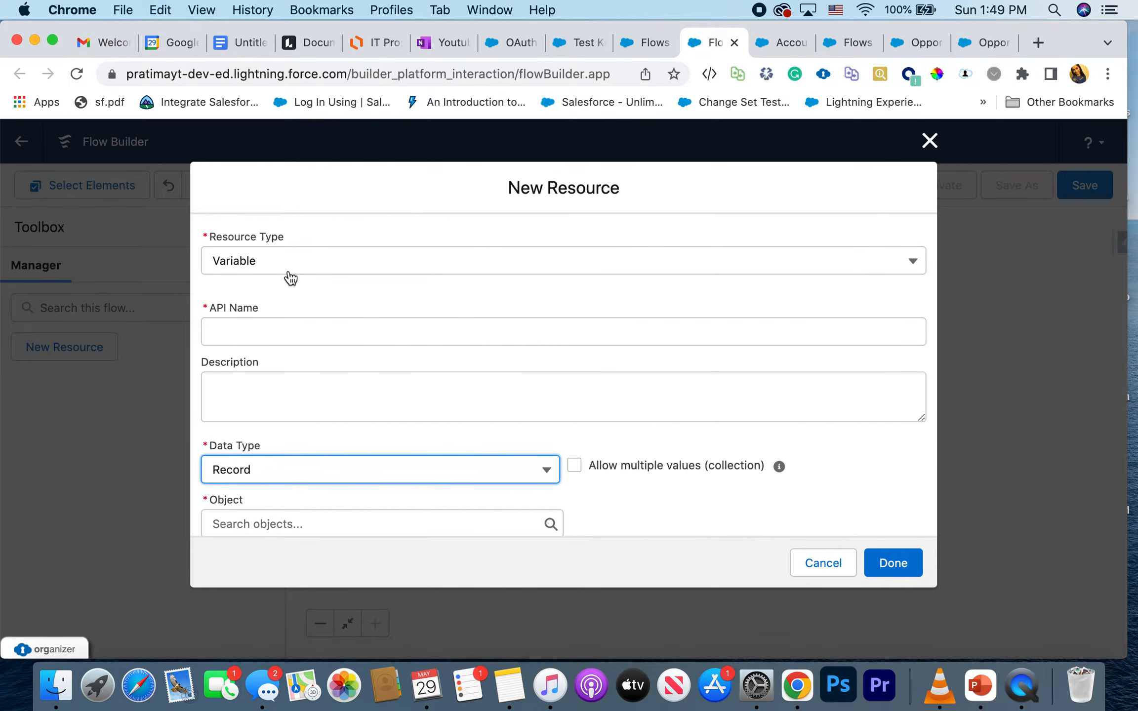
{"action": "scroll", "coordinate": [277, 469], "scroll_direction": "down", "scroll_amount": 3}
{"action": "left_click", "coordinate": [299, 458]}
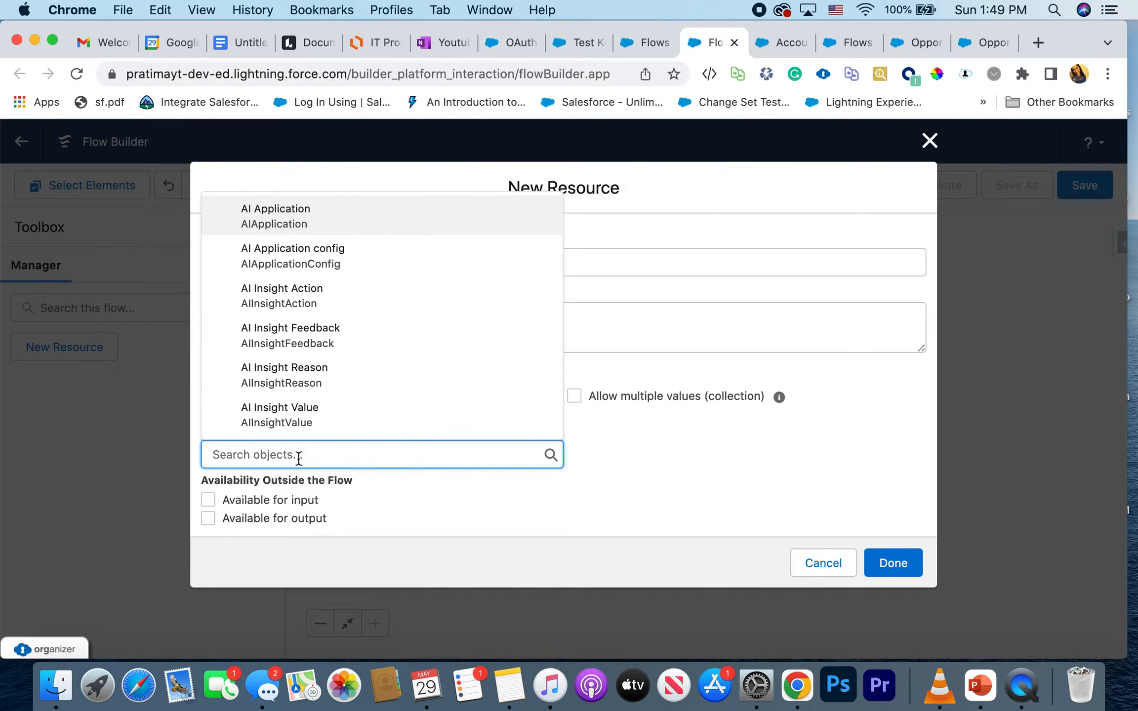
{"action": "scroll", "coordinate": [429, 297], "scroll_direction": "down", "scroll_amount": 10}
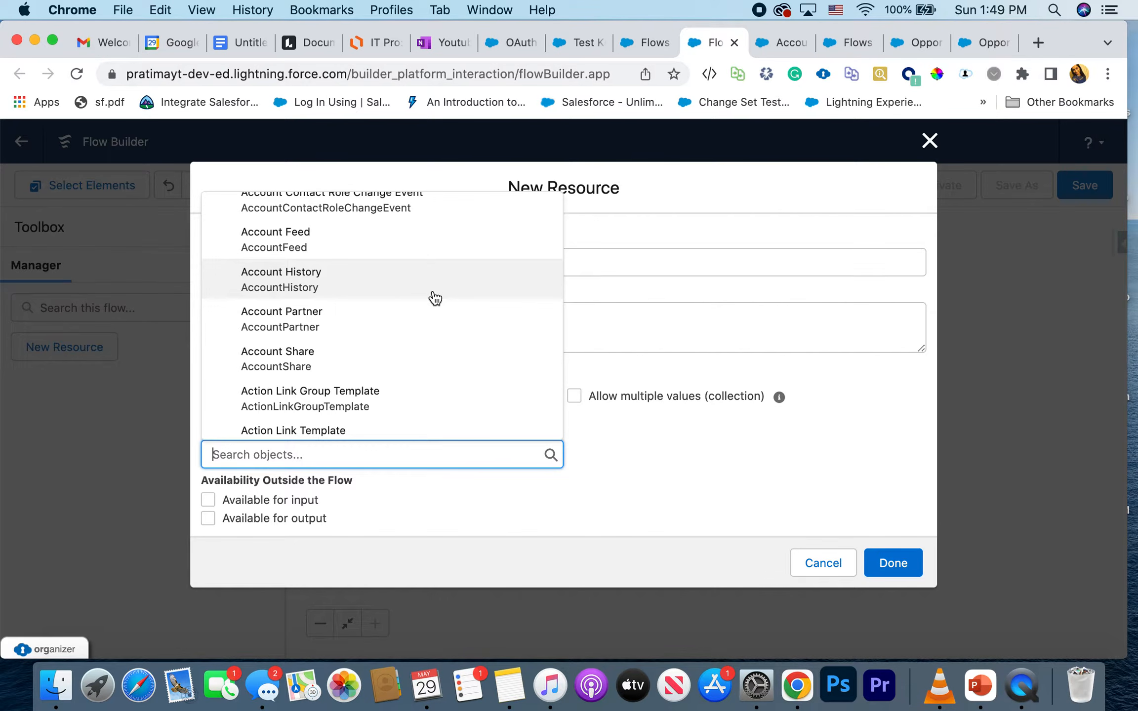
{"action": "type", "text": "ask"}
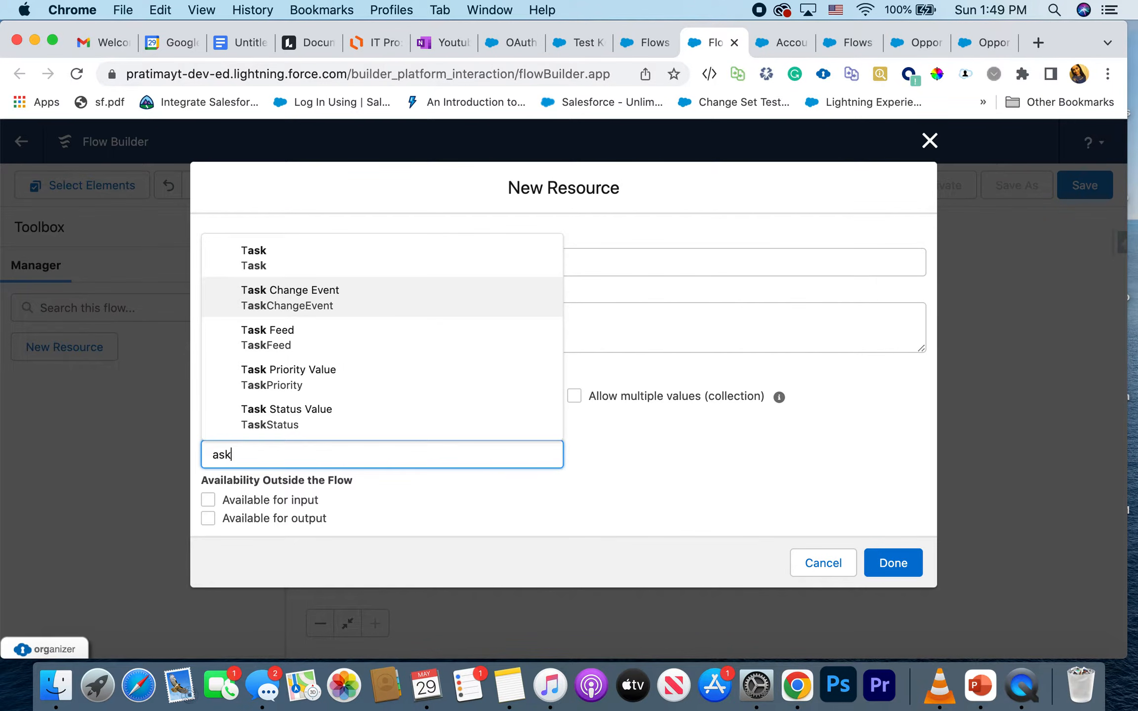
{"action": "left_click", "coordinate": [430, 246]}
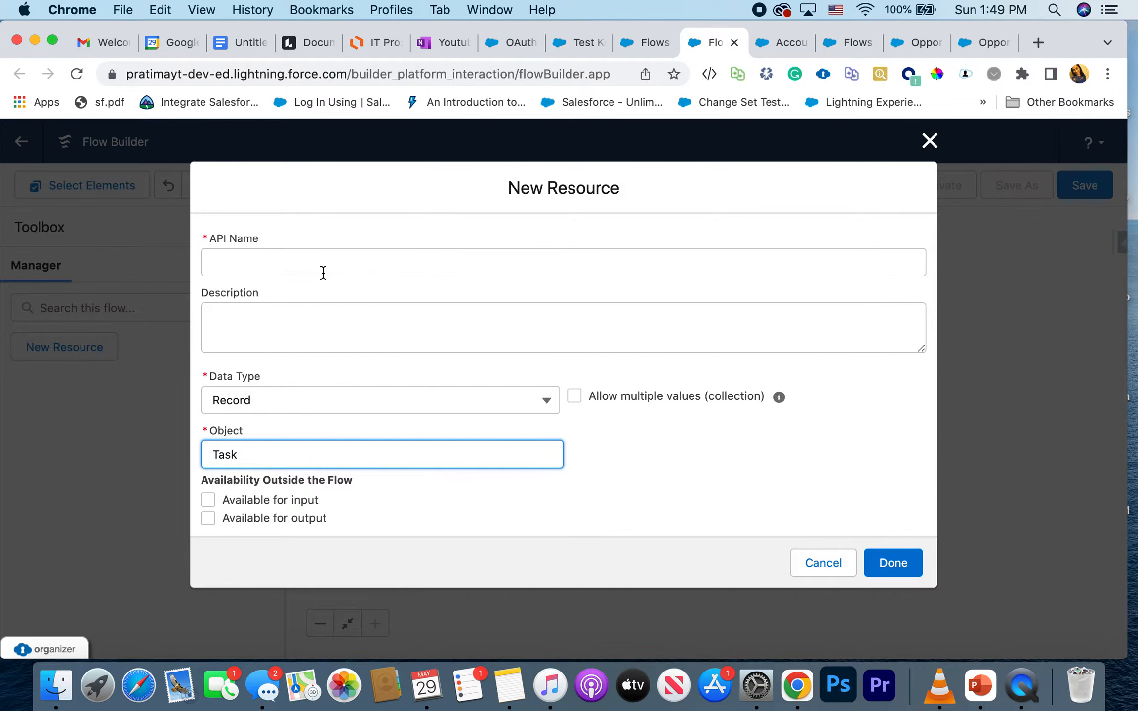
Give the variable the API name var_Task and finish it as the source record for the Create Records element
{"action": "scroll", "coordinate": [323, 273], "scroll_direction": "up", "scroll_amount": 2}
{"action": "left_click", "coordinate": [279, 321]}
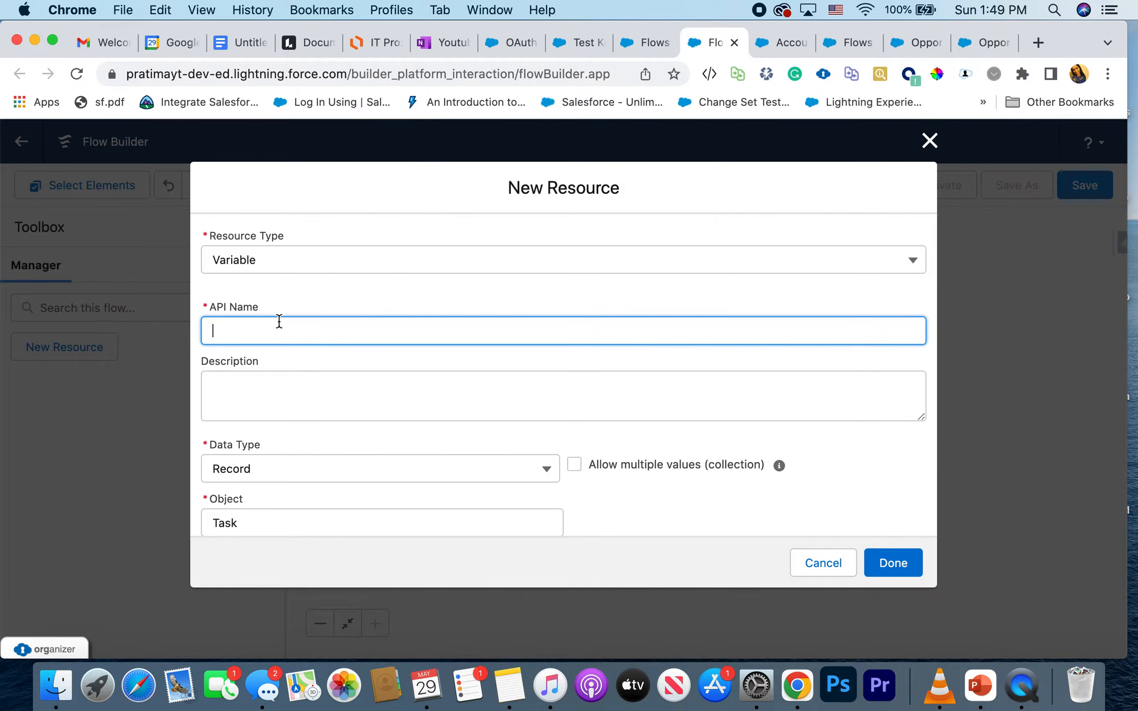
{"action": "type", "text": "var_"}
{"action": "type", "text": "Task"}
{"action": "scroll", "coordinate": [280, 373], "scroll_direction": "down", "scroll_amount": 3}
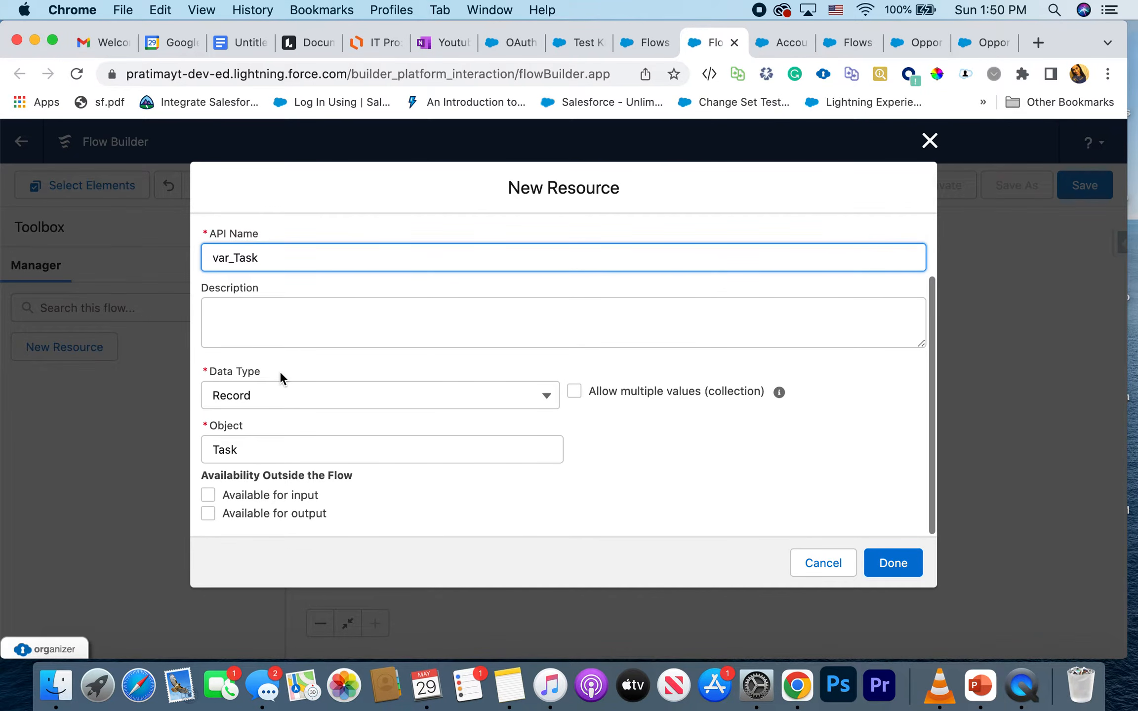
{"action": "scroll", "coordinate": [261, 330], "scroll_direction": "up", "scroll_amount": 3}
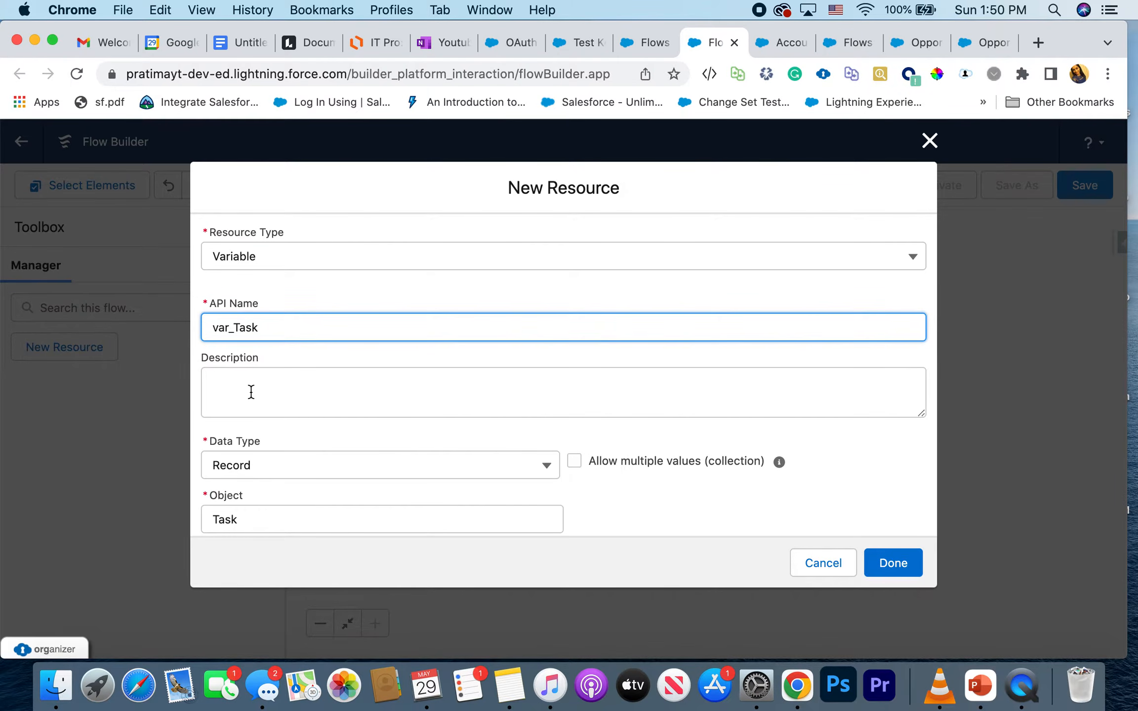
{"action": "scroll", "coordinate": [249, 391], "scroll_direction": "down", "scroll_amount": 3}
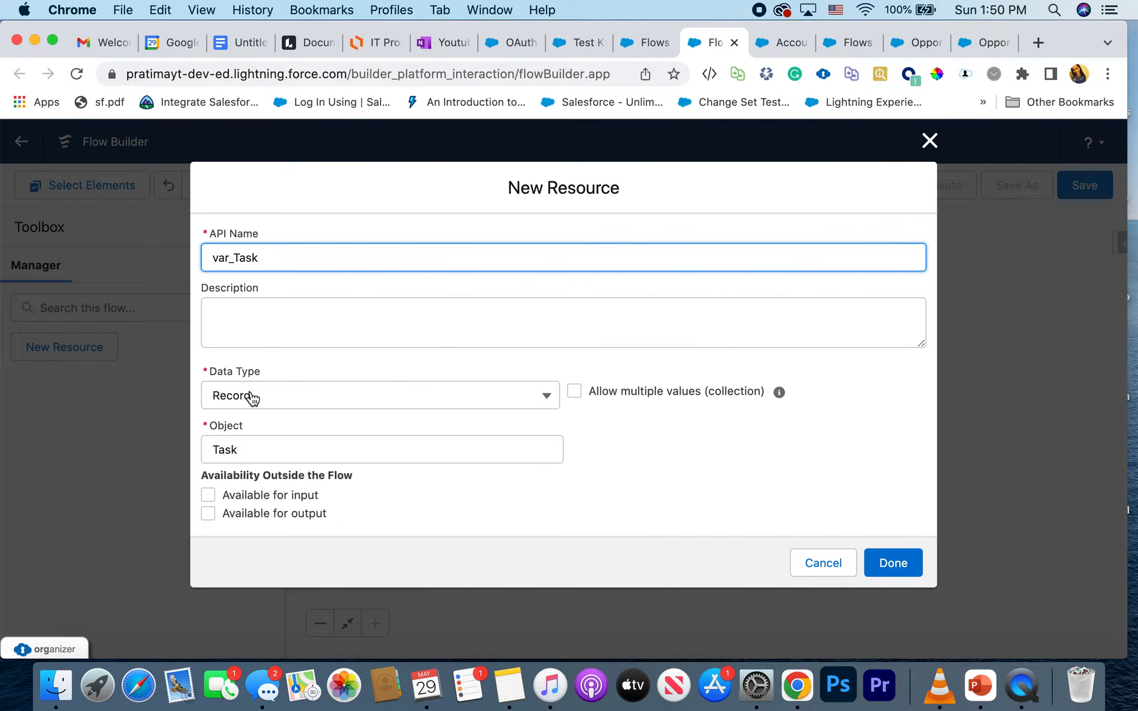
{"action": "left_click", "coordinate": [885, 563]}
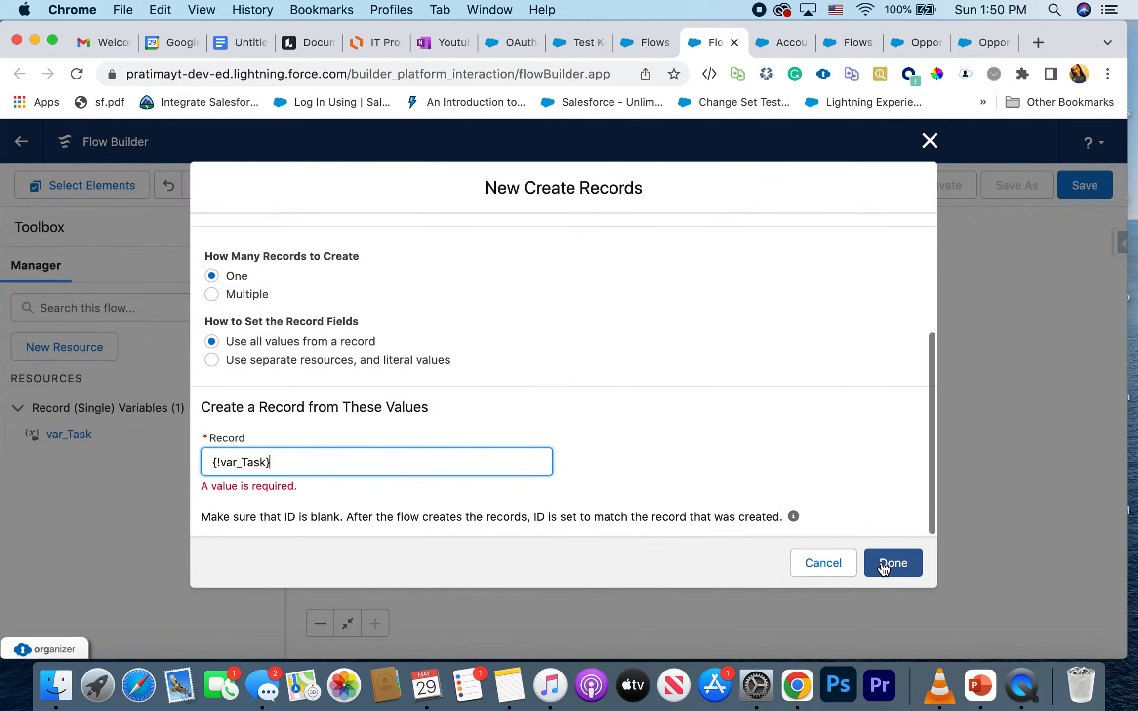
{"action": "left_click", "coordinate": [300, 491]}
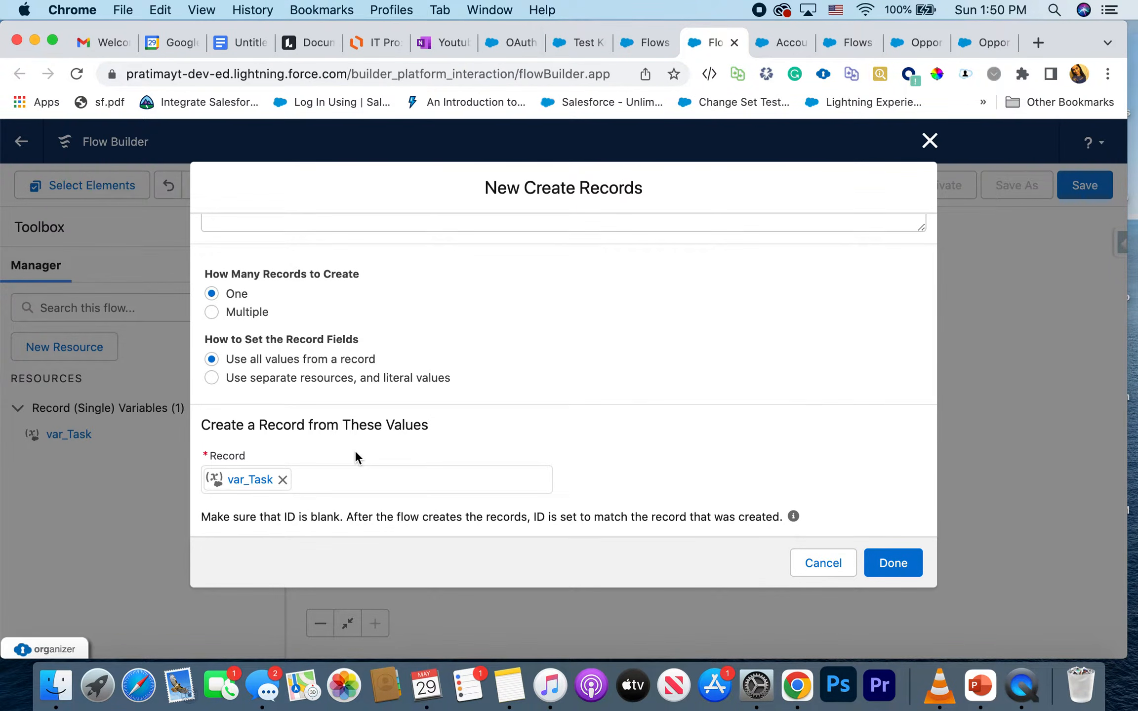
Label the Create Records element Create Data Task, with API name Create_Data_Task, and finish adding it to the flow
{"action": "scroll", "coordinate": [214, 450], "scroll_direction": "up", "scroll_amount": 5}
{"action": "left_click", "coordinate": [272, 287]}
{"action": "type", "text": "Create"}
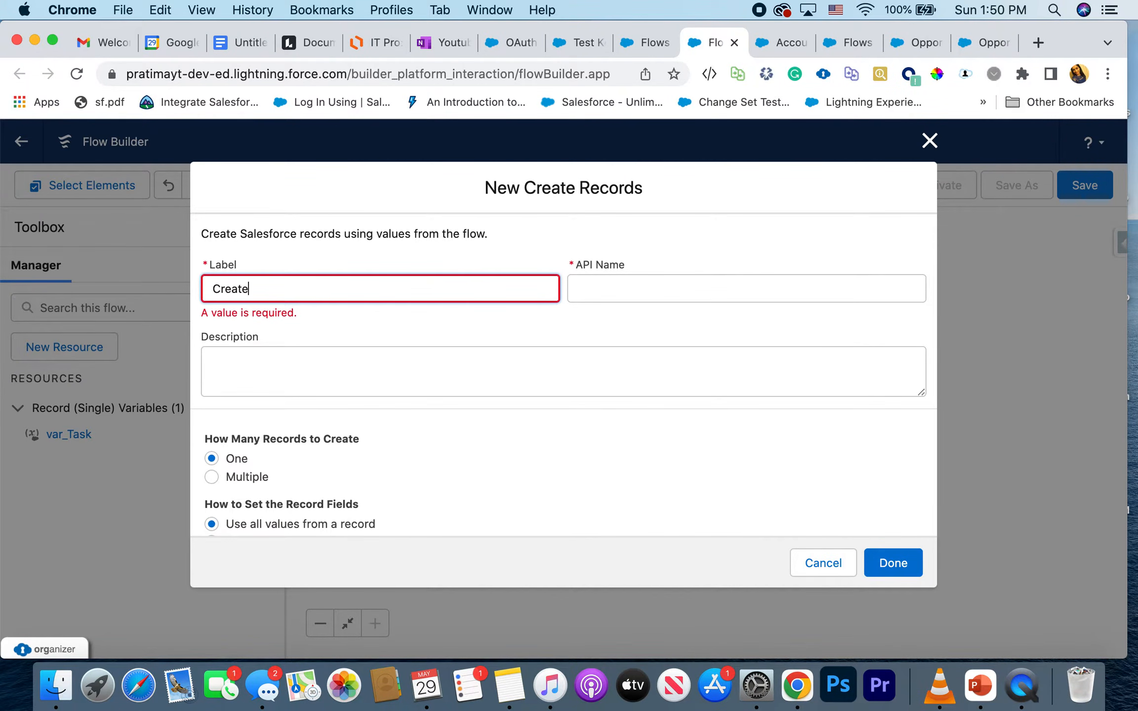
{"action": "type", "text": " Data Task"}
{"action": "left_click", "coordinate": [597, 289]}
{"action": "scroll", "coordinate": [598, 287], "scroll_direction": "down", "scroll_amount": 5}
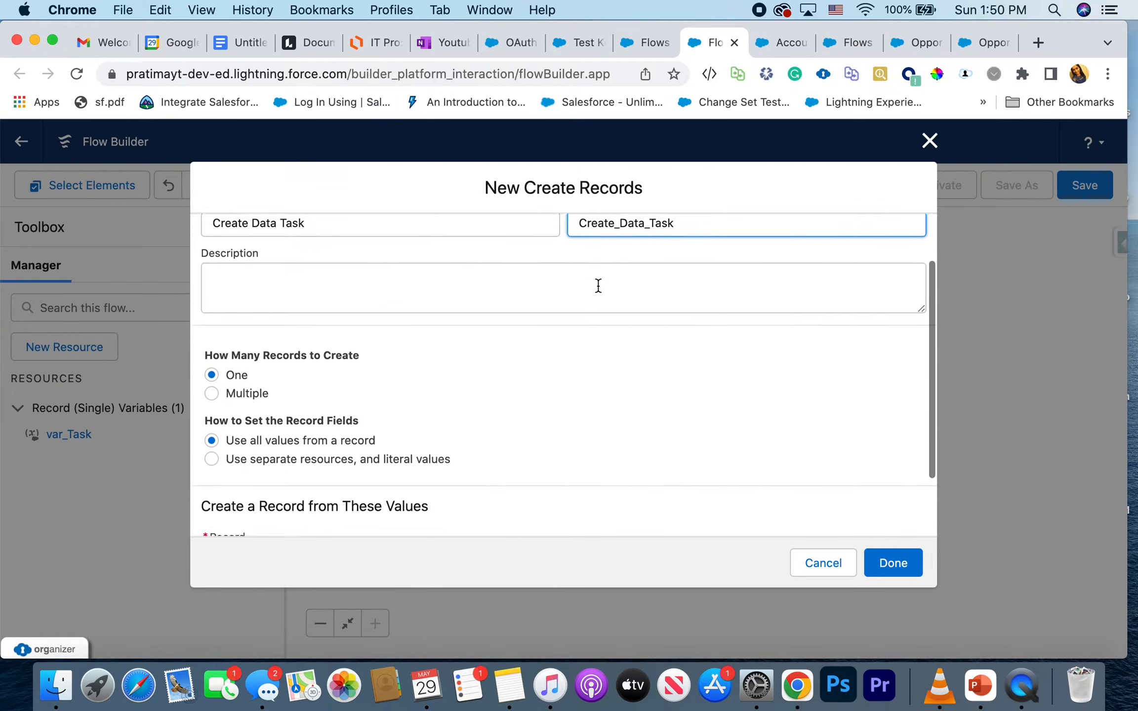
{"action": "scroll", "coordinate": [591, 394], "scroll_direction": "up", "scroll_amount": 2}
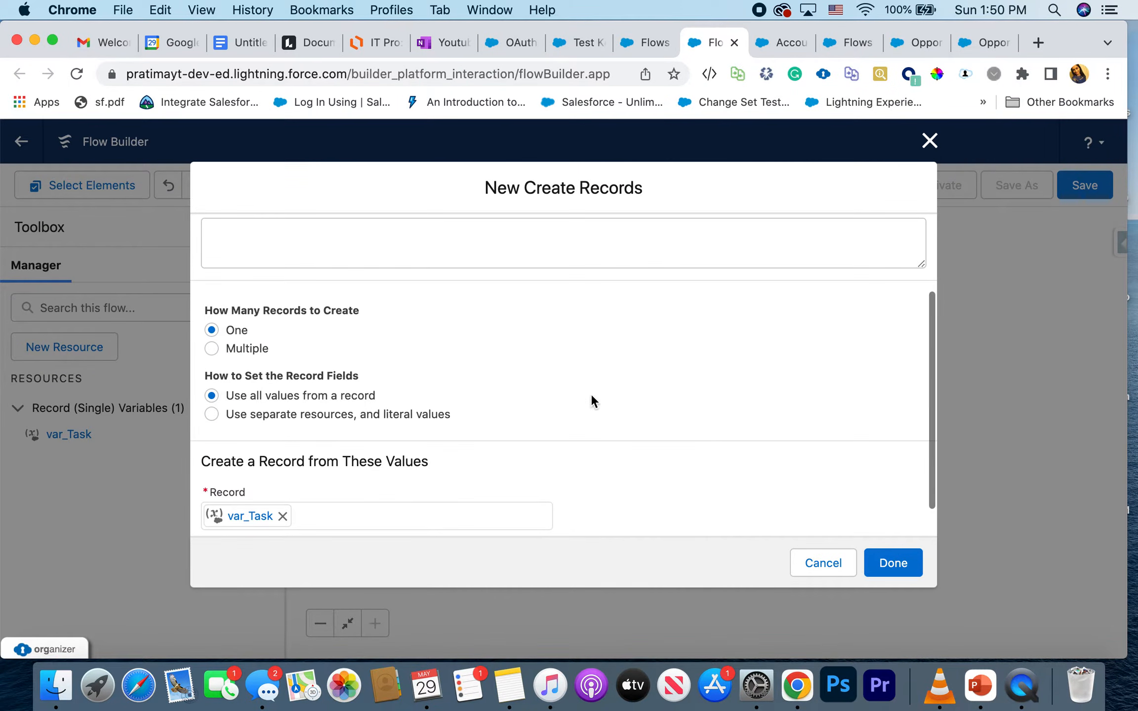
{"action": "scroll", "coordinate": [355, 490], "scroll_direction": "down", "scroll_amount": 2}
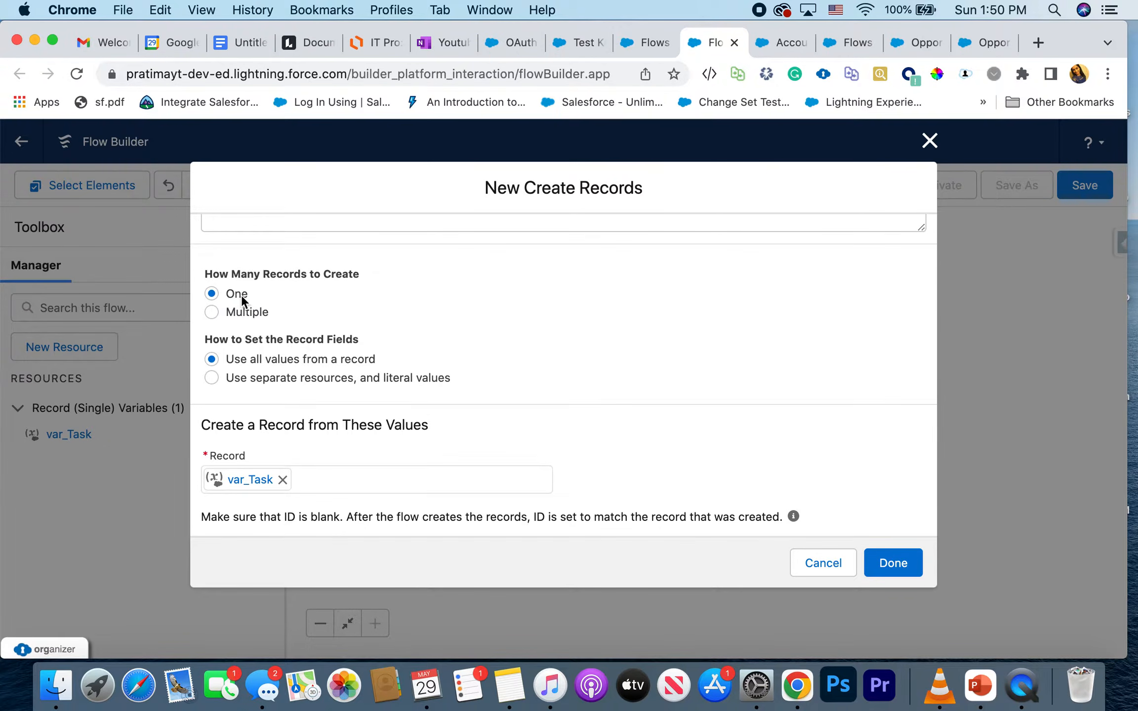
{"action": "left_click", "coordinate": [868, 558]}
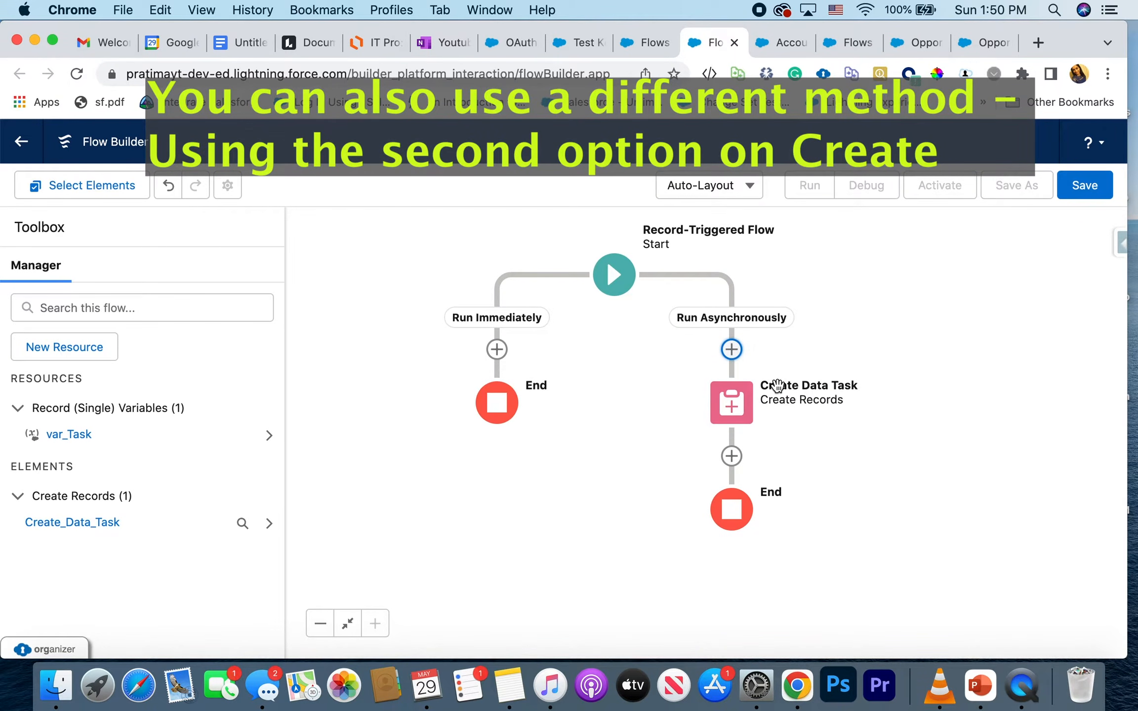
Review the var_Task variable's data type and object settings
{"action": "left_click", "coordinate": [68, 435]}
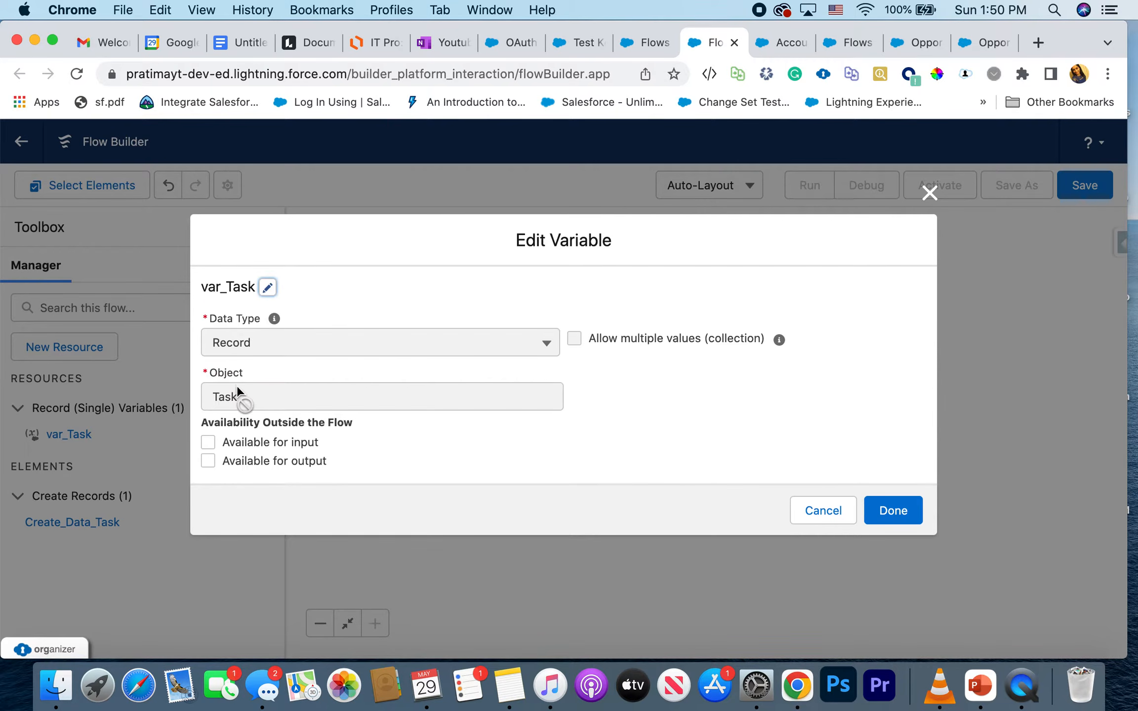
{"action": "left_click", "coordinate": [928, 193]}
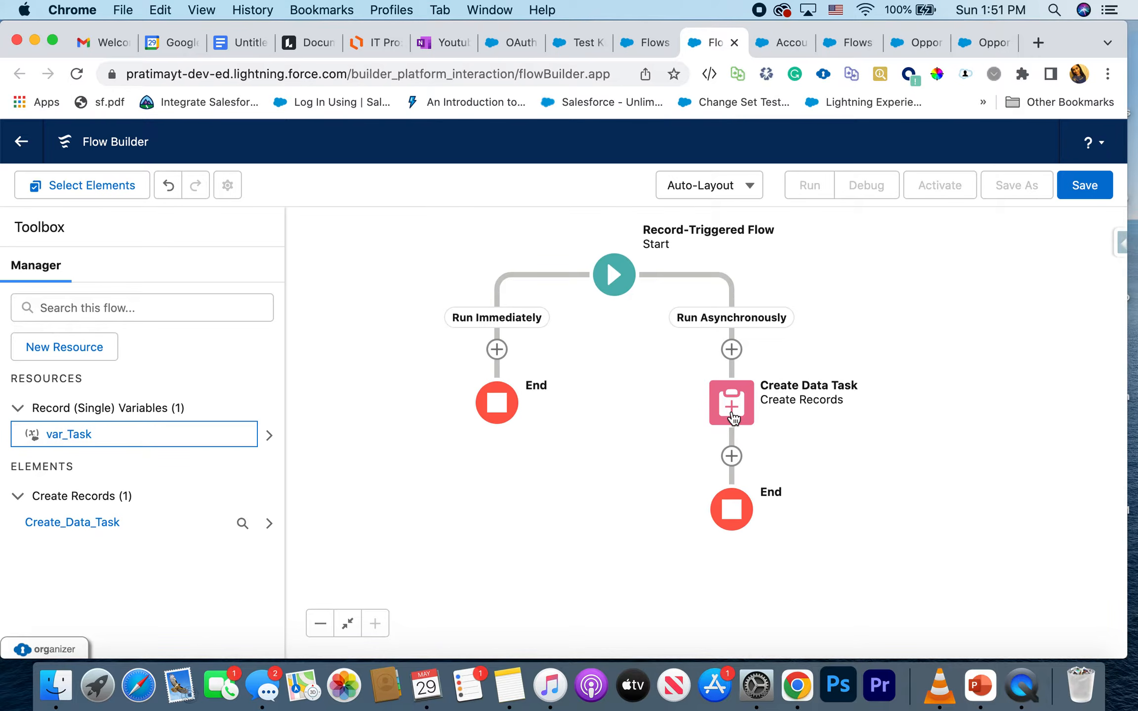
Add an Assignment element labelled Set Task Variable ahead of Create Data Task on the Run Asynchronously path
{"action": "left_click", "coordinate": [730, 351]}
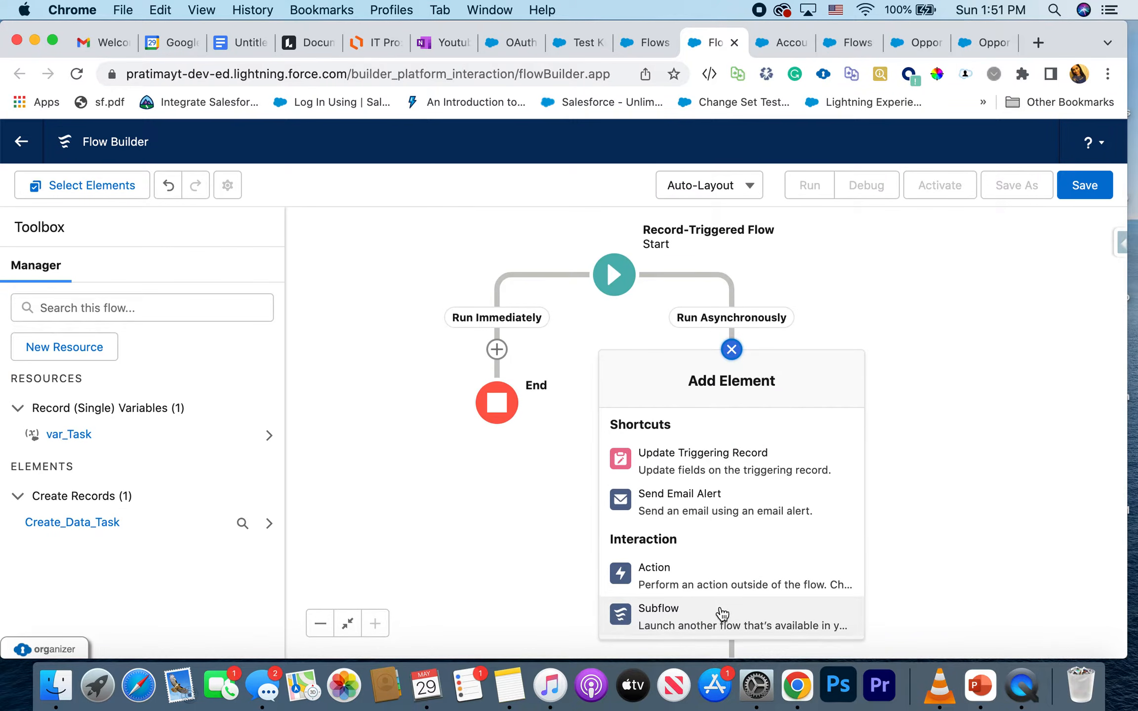
{"action": "scroll", "coordinate": [720, 609], "scroll_direction": "down", "scroll_amount": 2}
{"action": "scroll", "coordinate": [719, 610], "scroll_direction": "down", "scroll_amount": 2}
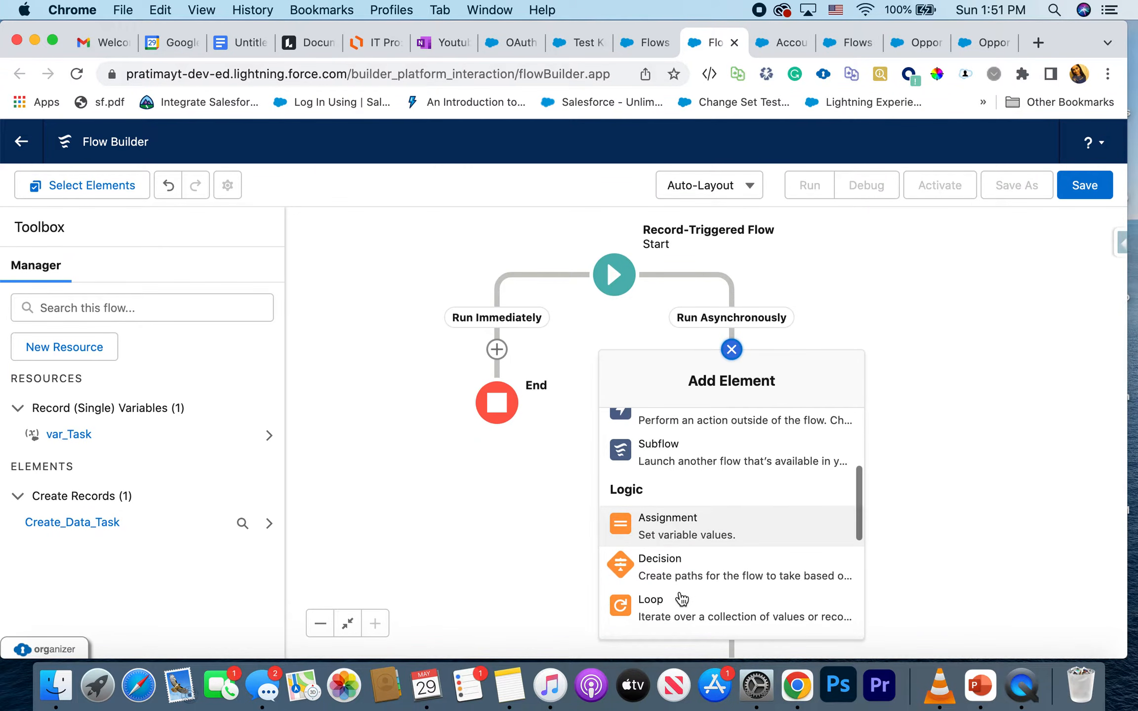
{"action": "scroll", "coordinate": [670, 548], "scroll_direction": "down", "scroll_amount": 1}
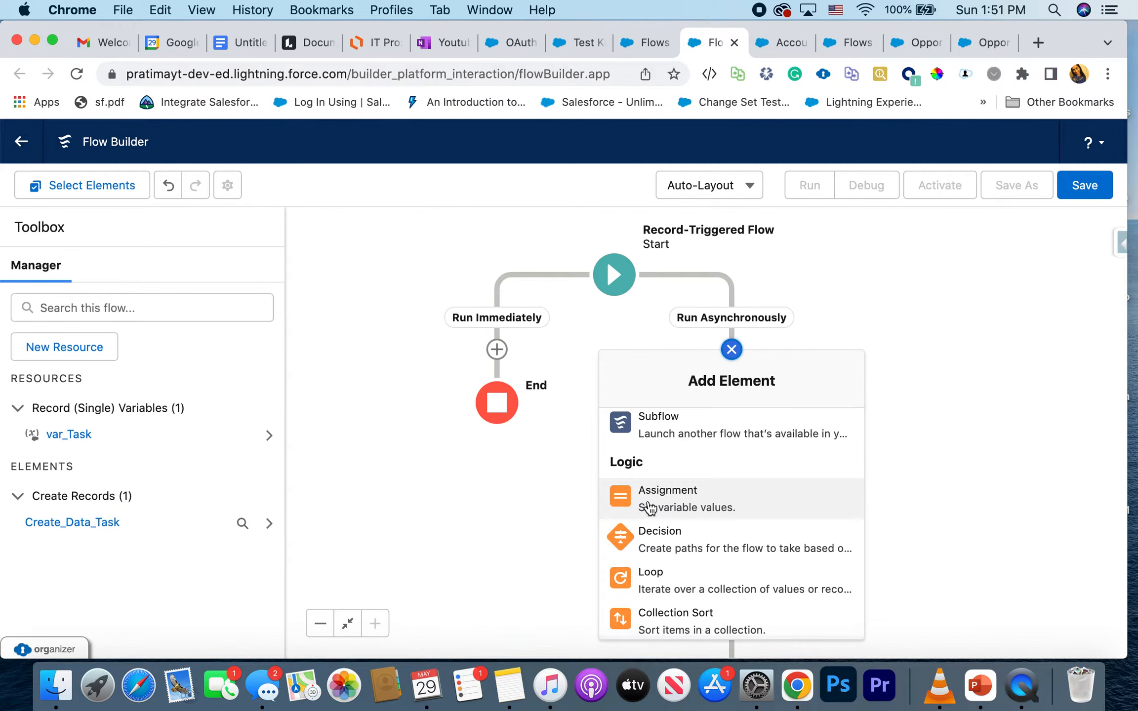
{"action": "left_click", "coordinate": [694, 511]}
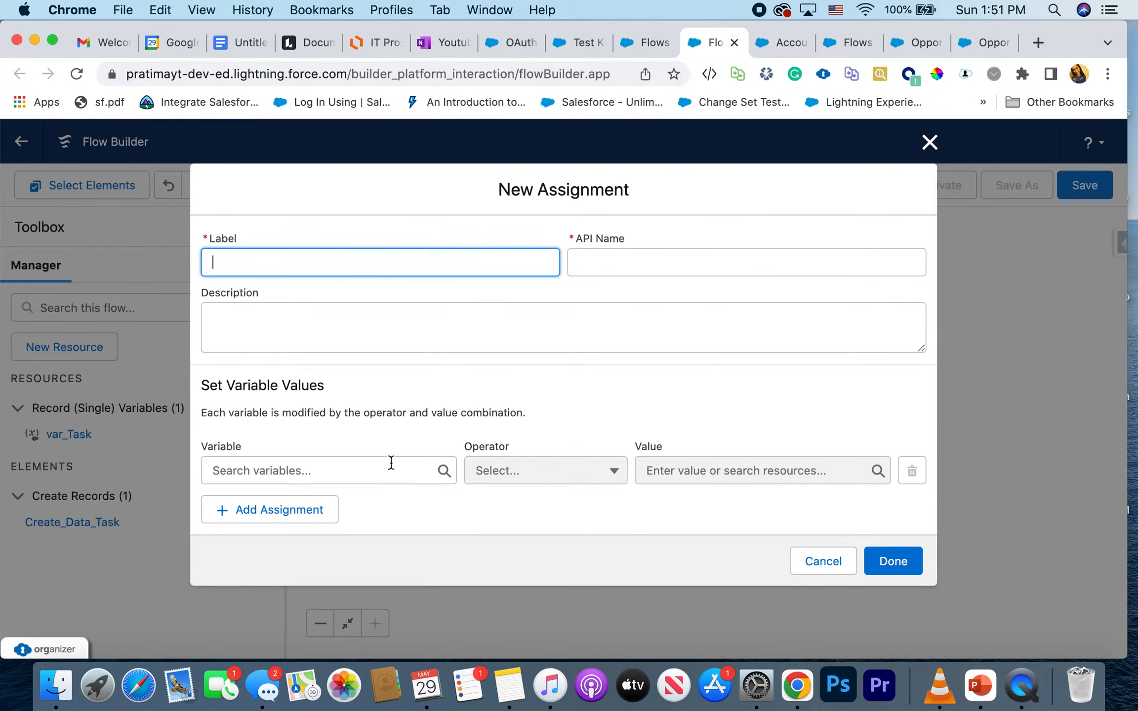
{"action": "left_click", "coordinate": [358, 464]}
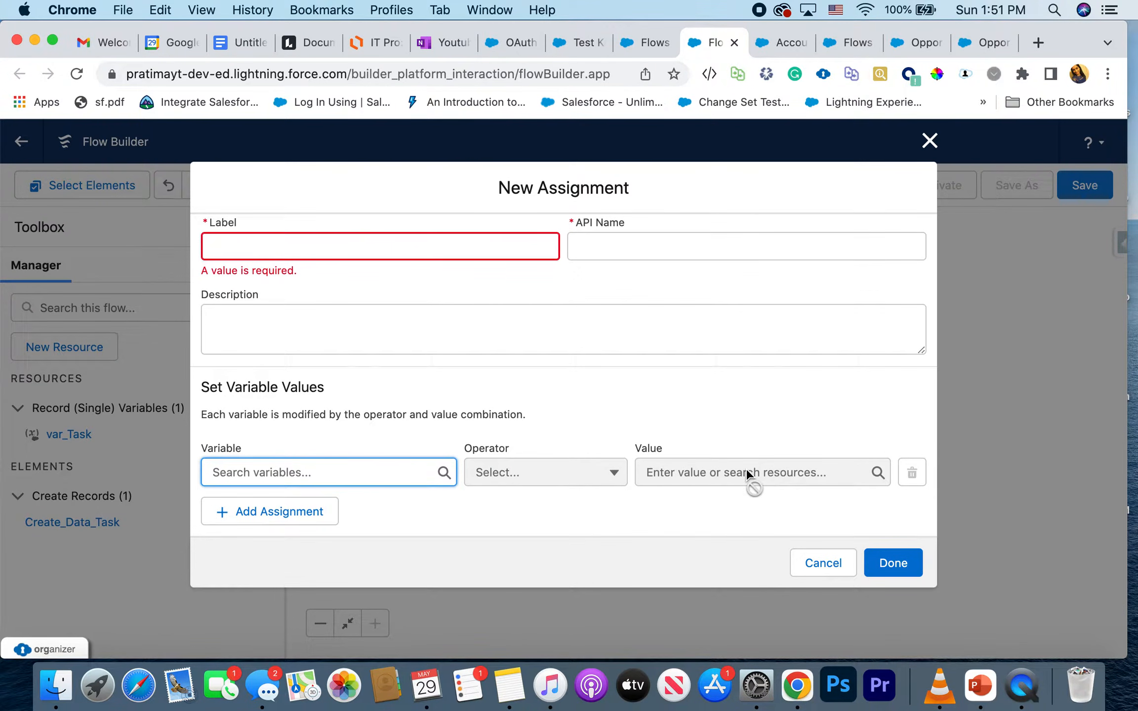
{"action": "left_click", "coordinate": [396, 246]}
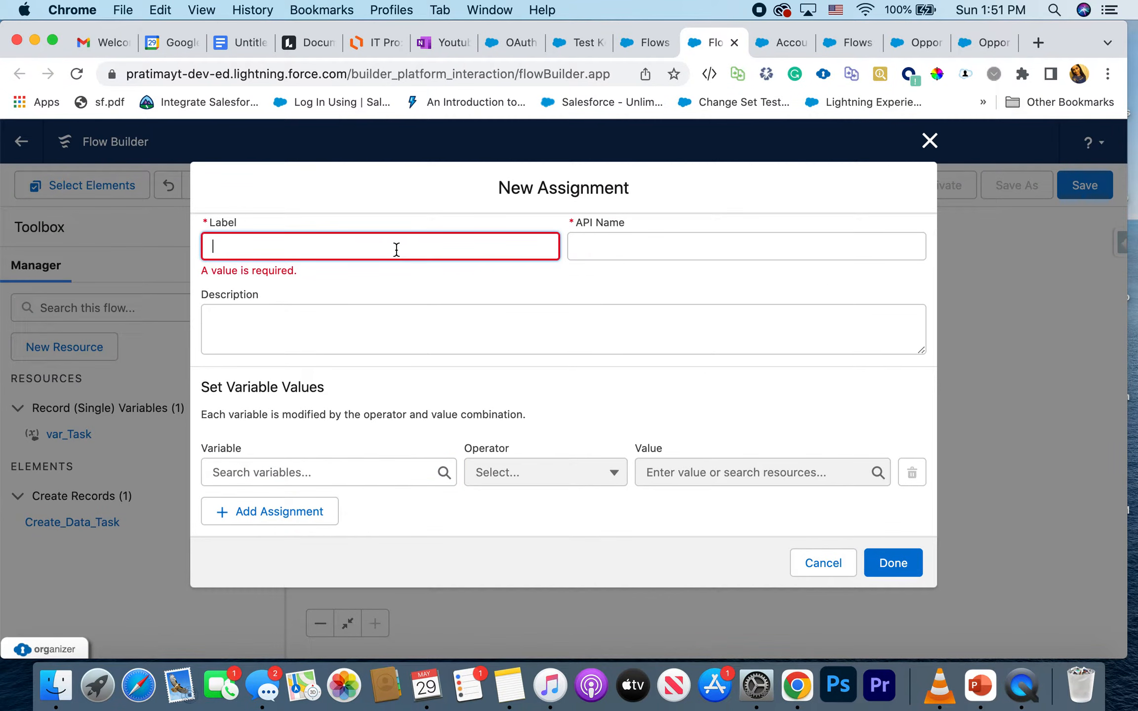
{"action": "type", "text": "Set Task Variable"}
{"action": "left_click", "coordinate": [398, 331]}
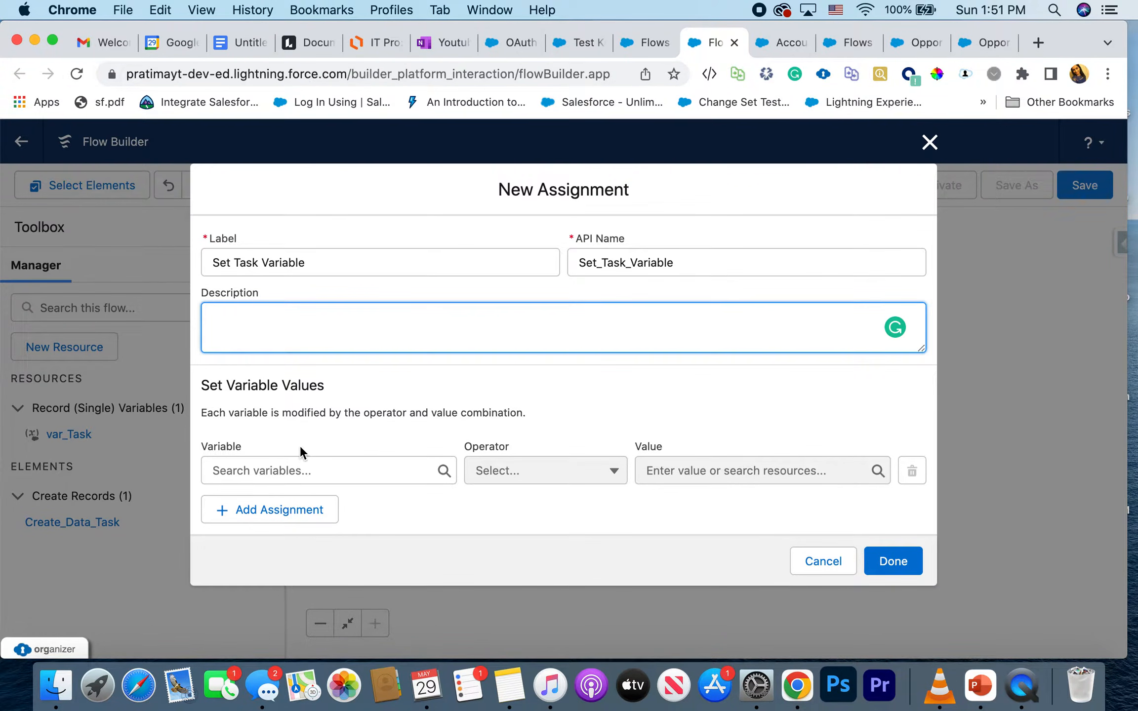
Choose the ActivityDate (Due Date Only) field of var_Task as the variable to set in the assignment
{"action": "left_click", "coordinate": [300, 470]}
{"action": "type", "text": "task"}
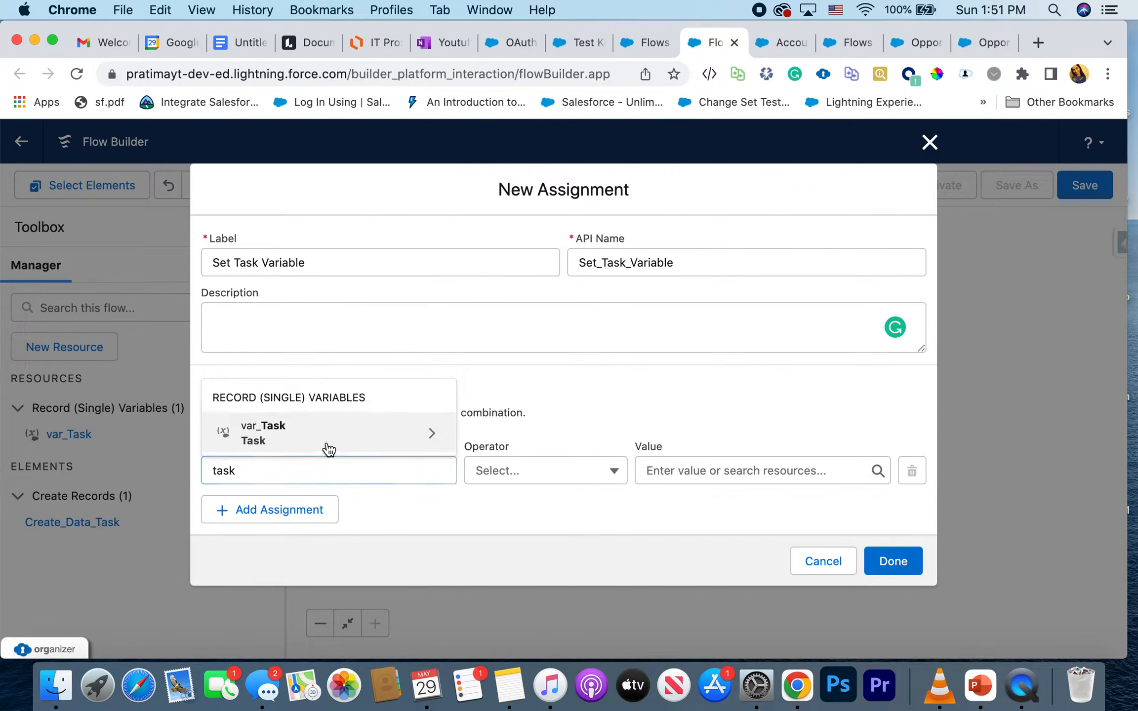
{"action": "left_click", "coordinate": [329, 449]}
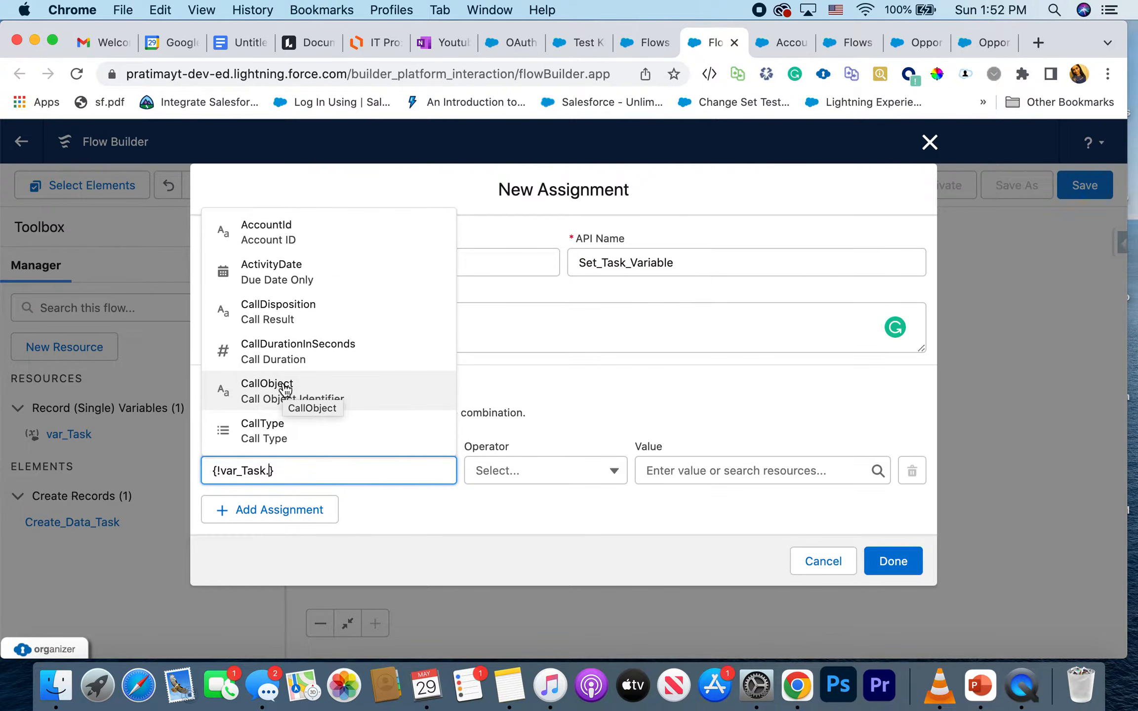
{"action": "left_click", "coordinate": [286, 282]}
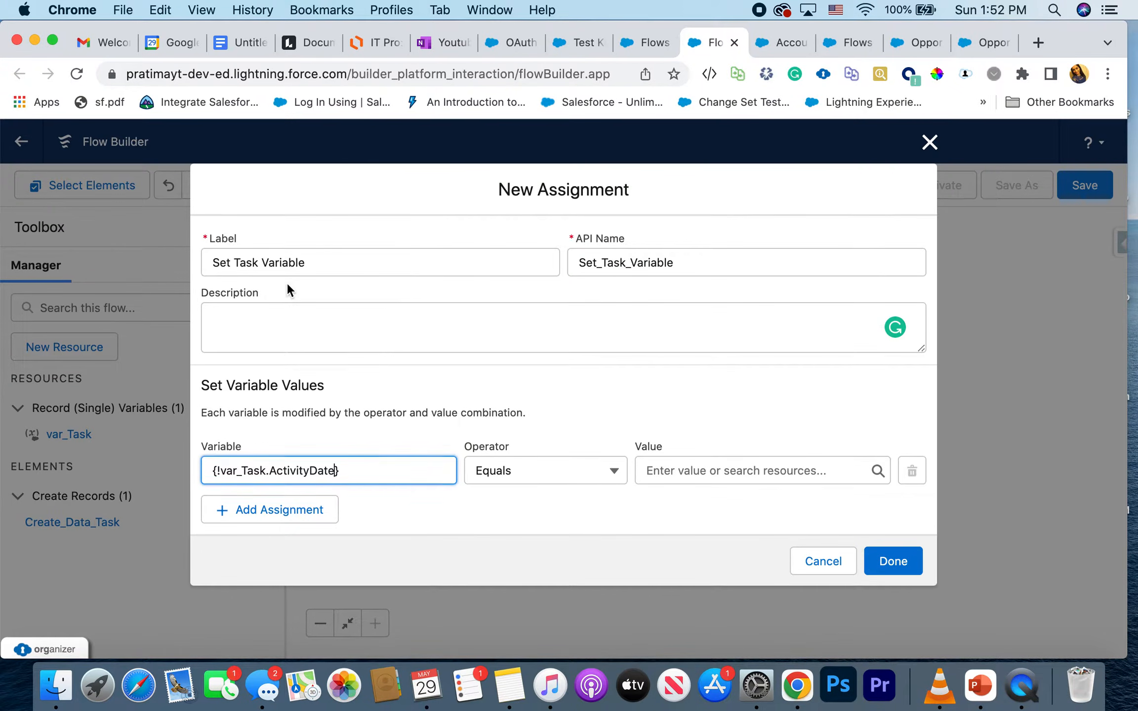
{"action": "left_click", "coordinate": [588, 497]}
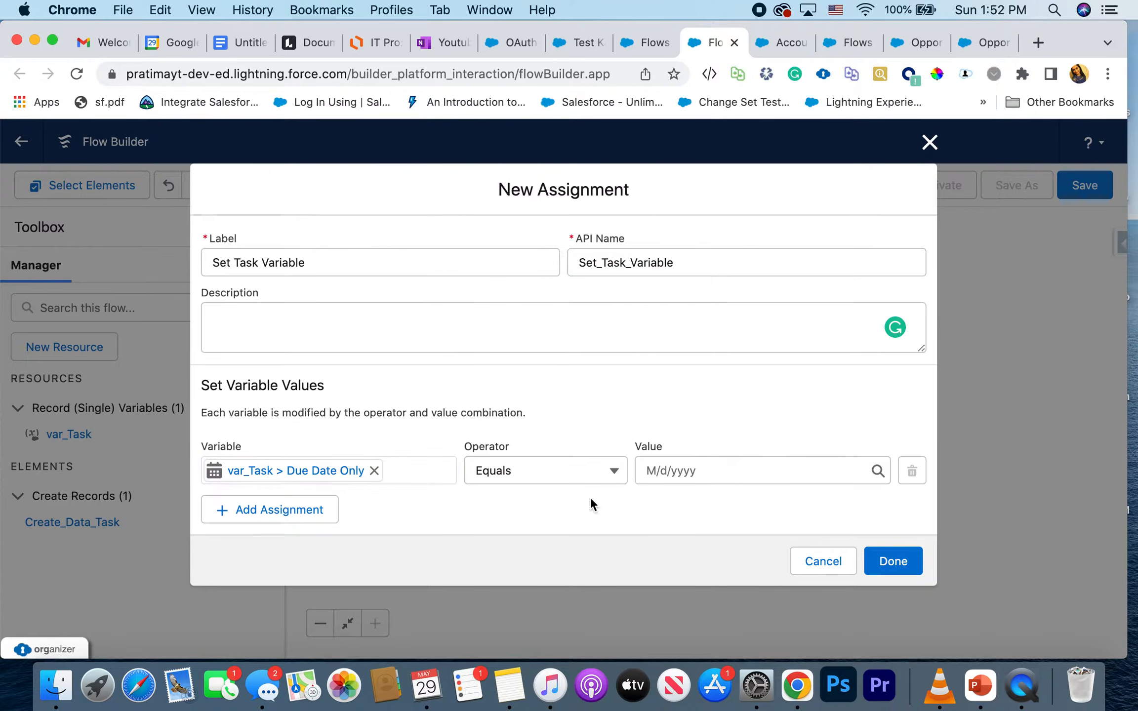
{"action": "left_click", "coordinate": [682, 473]}
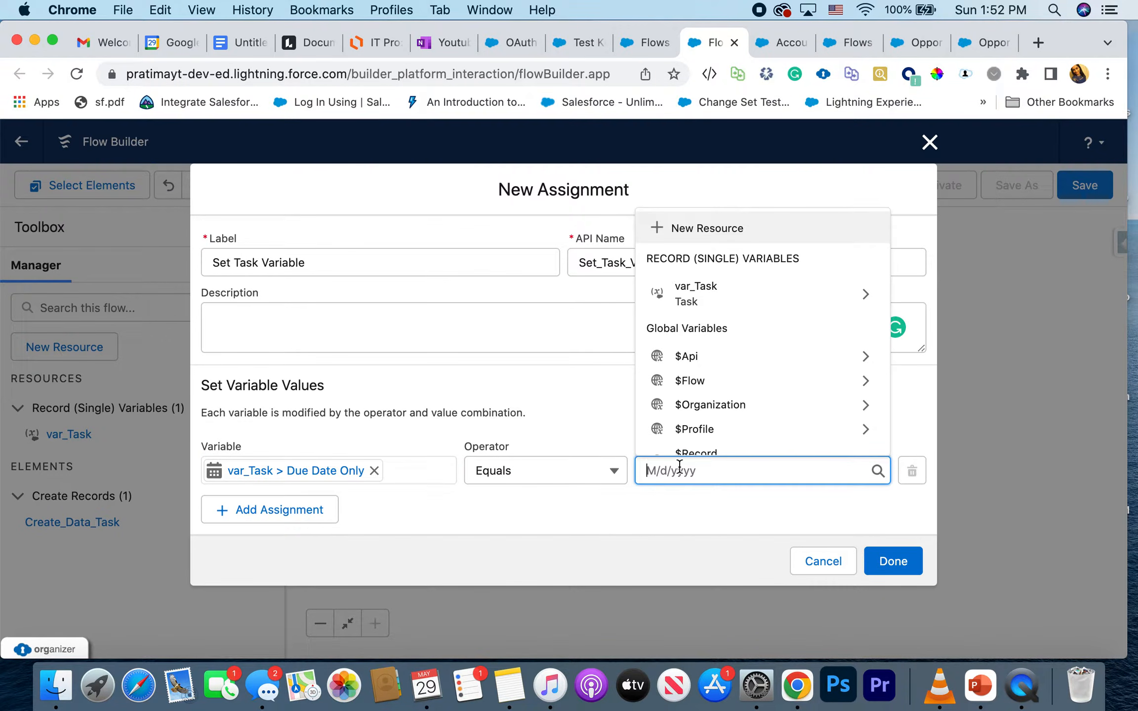
{"action": "scroll", "coordinate": [739, 427], "scroll_direction": "down", "scroll_amount": 4}
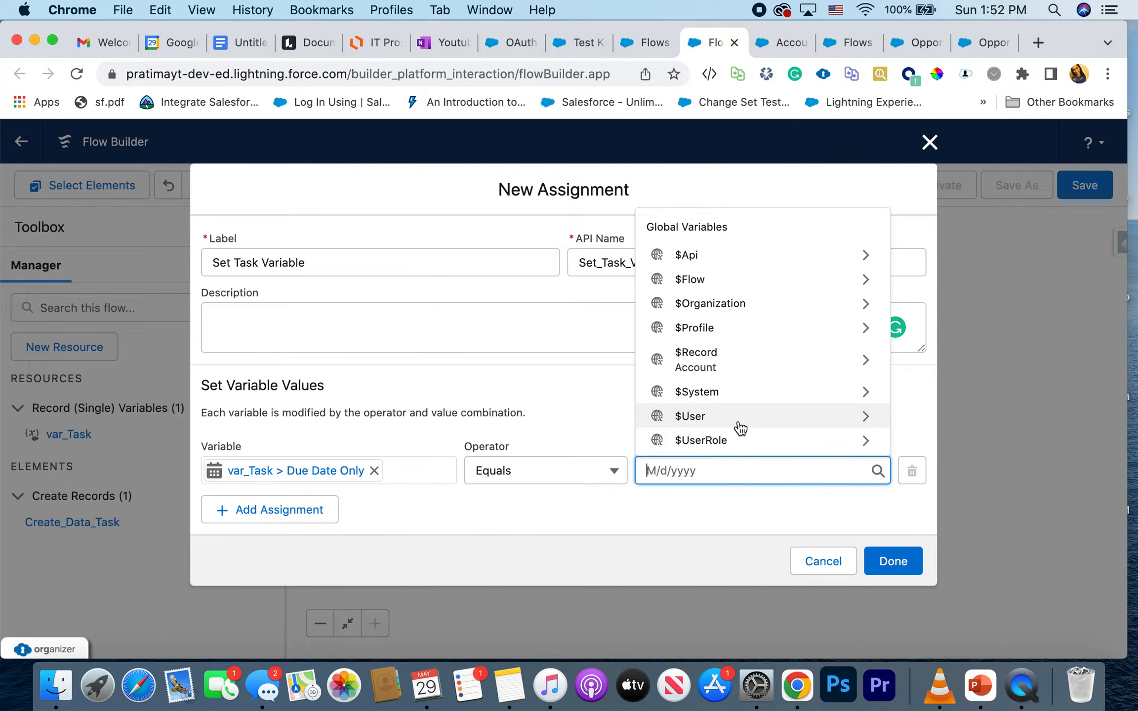
{"action": "scroll", "coordinate": [740, 428], "scroll_direction": "up", "scroll_amount": 3}
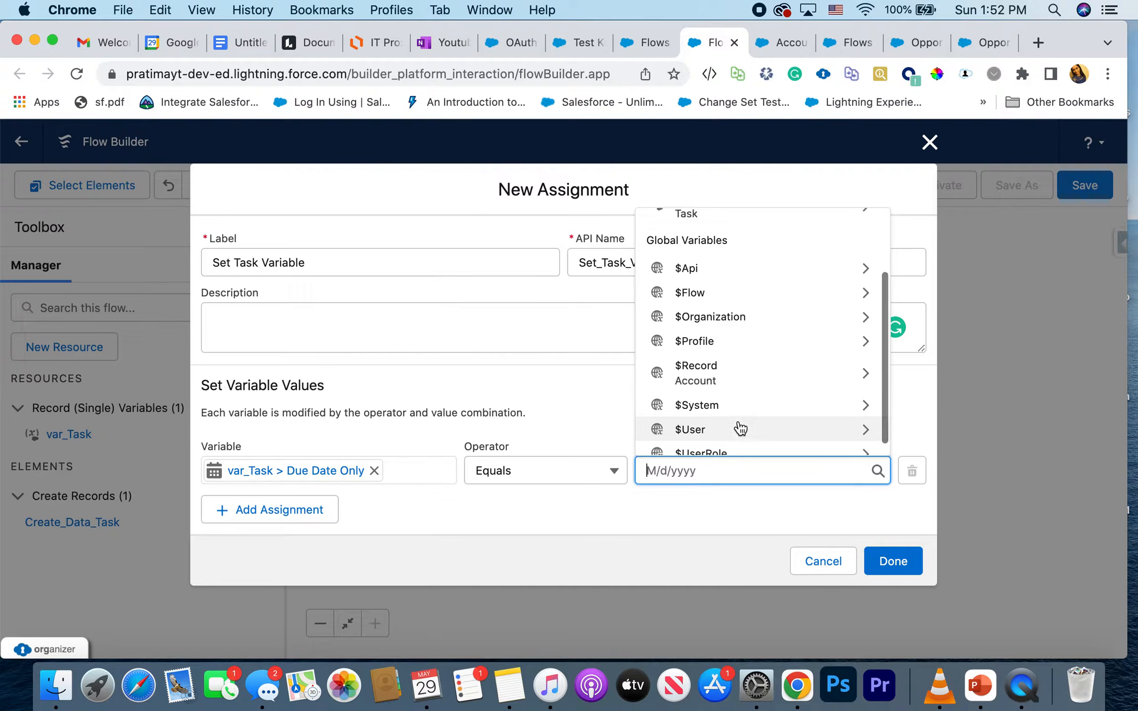
{"action": "scroll", "coordinate": [858, 369], "scroll_direction": "up", "scroll_amount": 1}
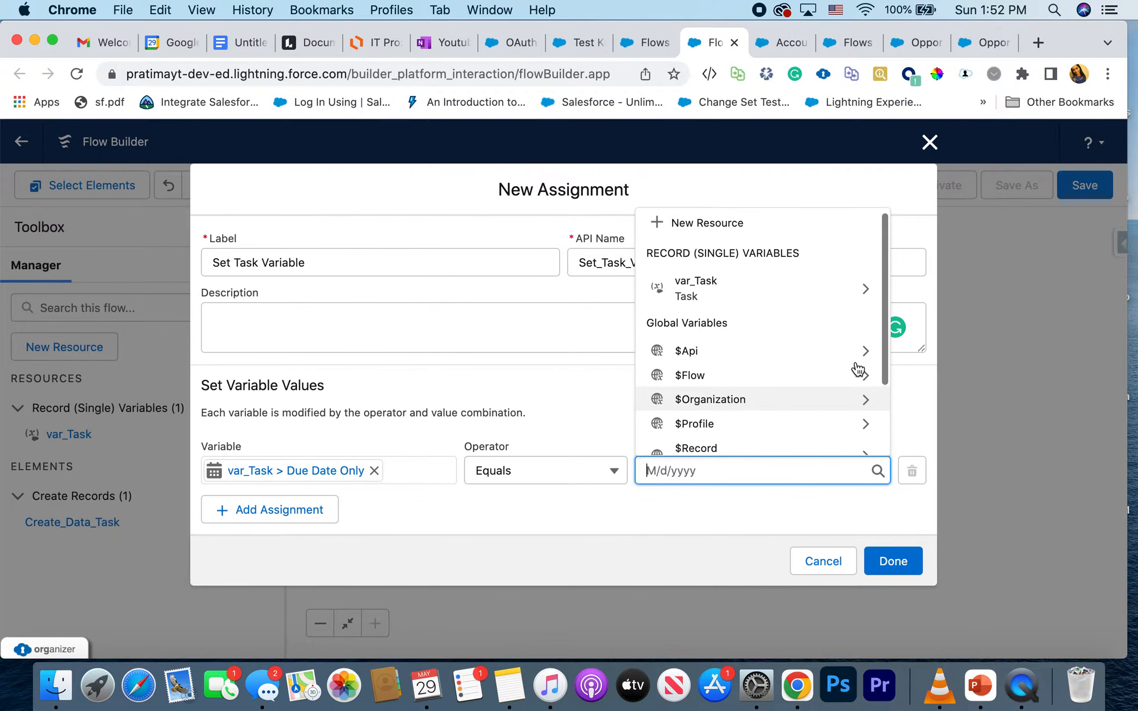
{"action": "scroll", "coordinate": [858, 369], "scroll_direction": "down", "scroll_amount": 3}
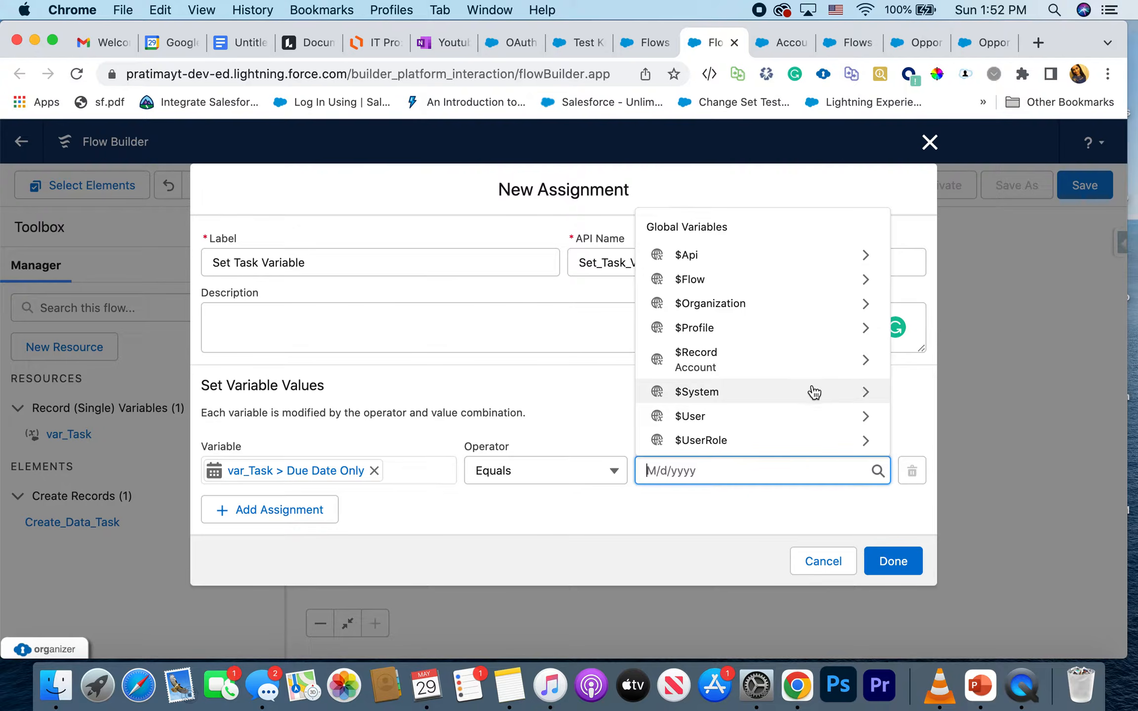
{"action": "left_click", "coordinate": [858, 393]}
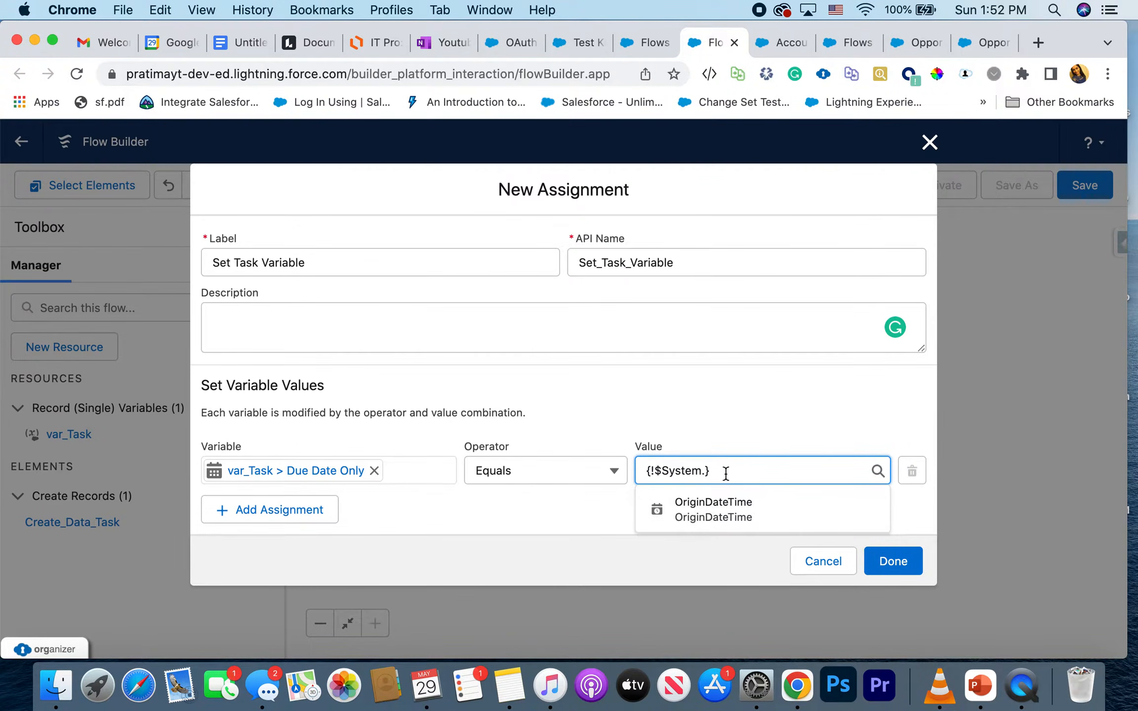
{"action": "left_click_drag", "start_coordinate": [725, 473], "coordinate": [590, 470]}
{"action": "key", "text": "BackSpace"}
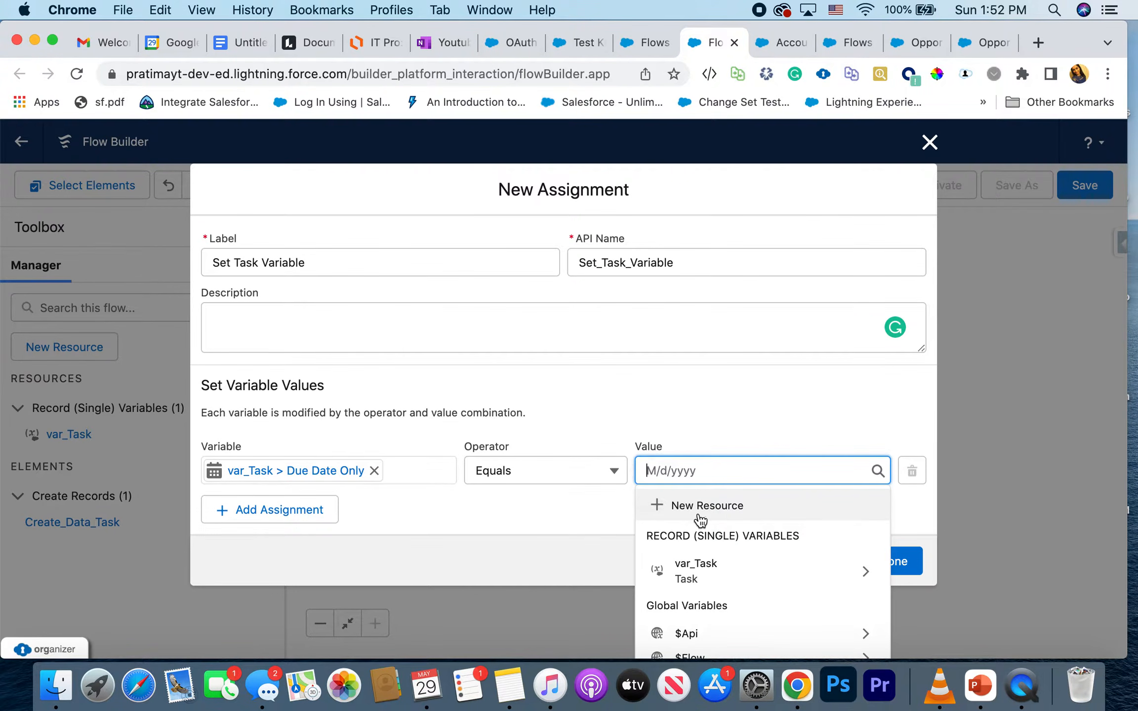
Start a new Formula resource with the API name DueDateFormula to supply the task's due date value
{"action": "scroll", "coordinate": [701, 521], "scroll_direction": "down", "scroll_amount": 3}
{"action": "scroll", "coordinate": [699, 513], "scroll_direction": "up", "scroll_amount": 3}
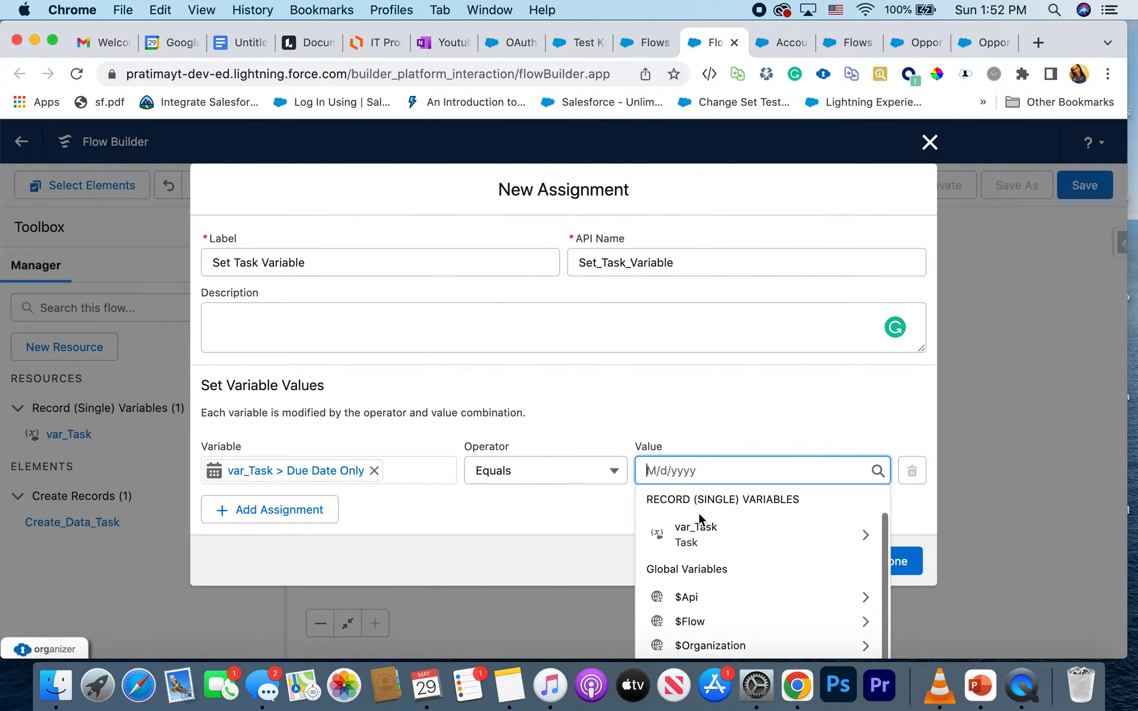
{"action": "scroll", "coordinate": [699, 514], "scroll_direction": "down", "scroll_amount": 3}
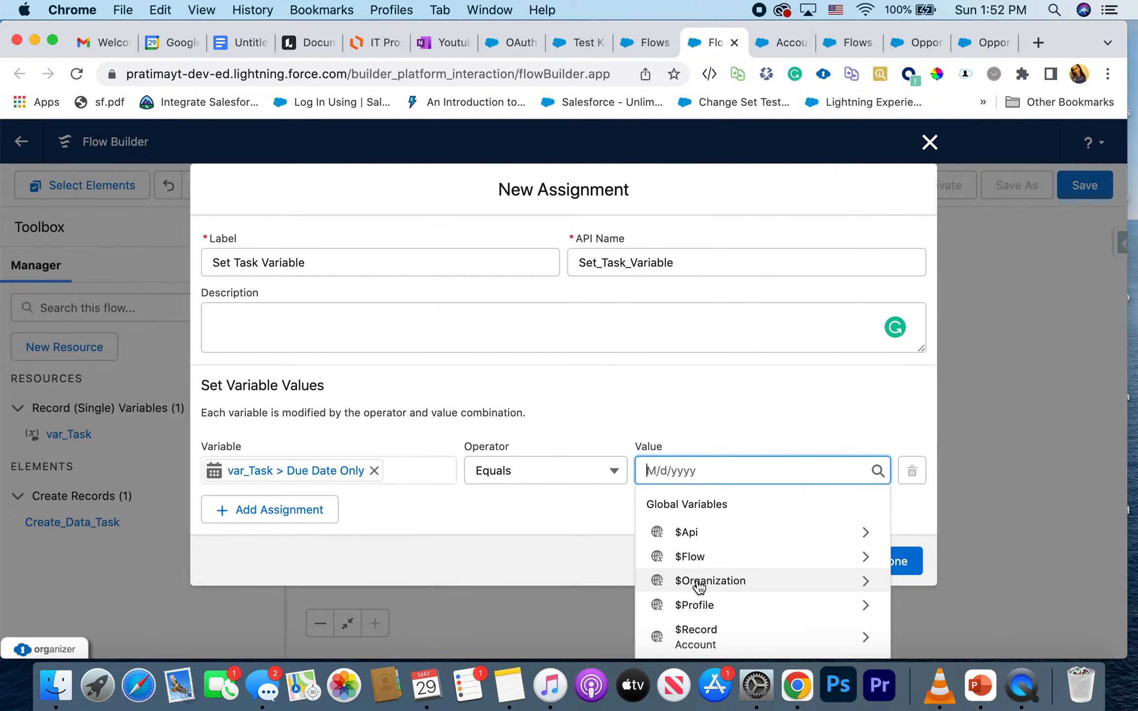
{"action": "scroll", "coordinate": [709, 607], "scroll_direction": "up", "scroll_amount": 3}
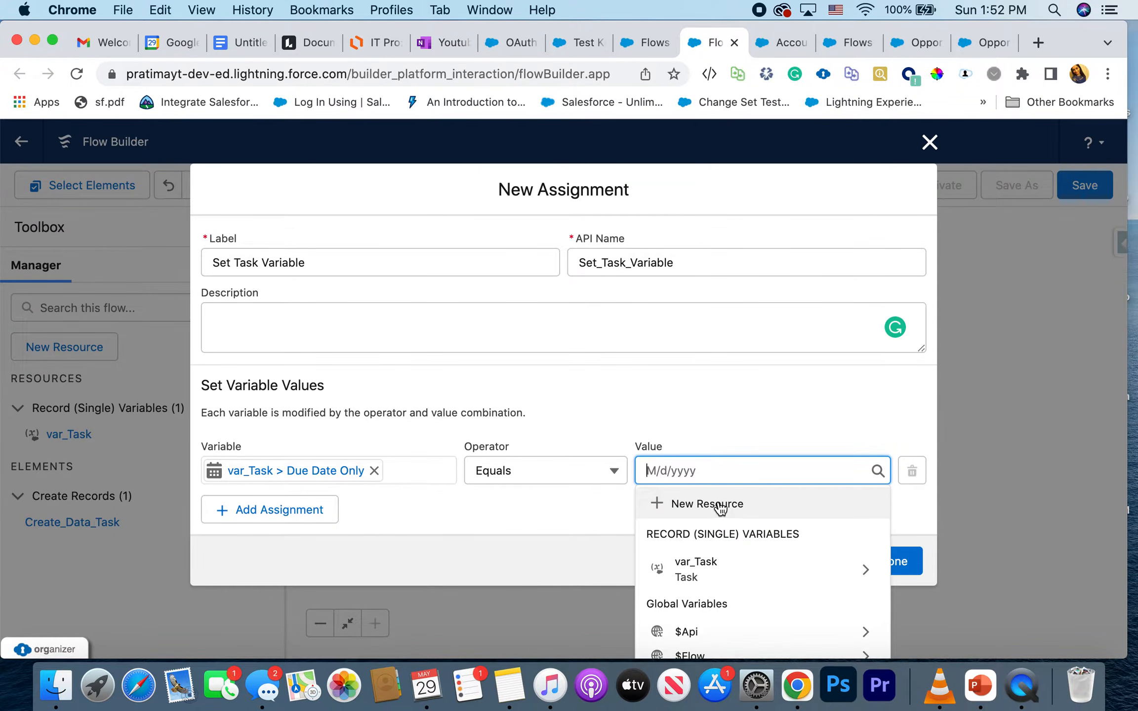
{"action": "left_click", "coordinate": [720, 504]}
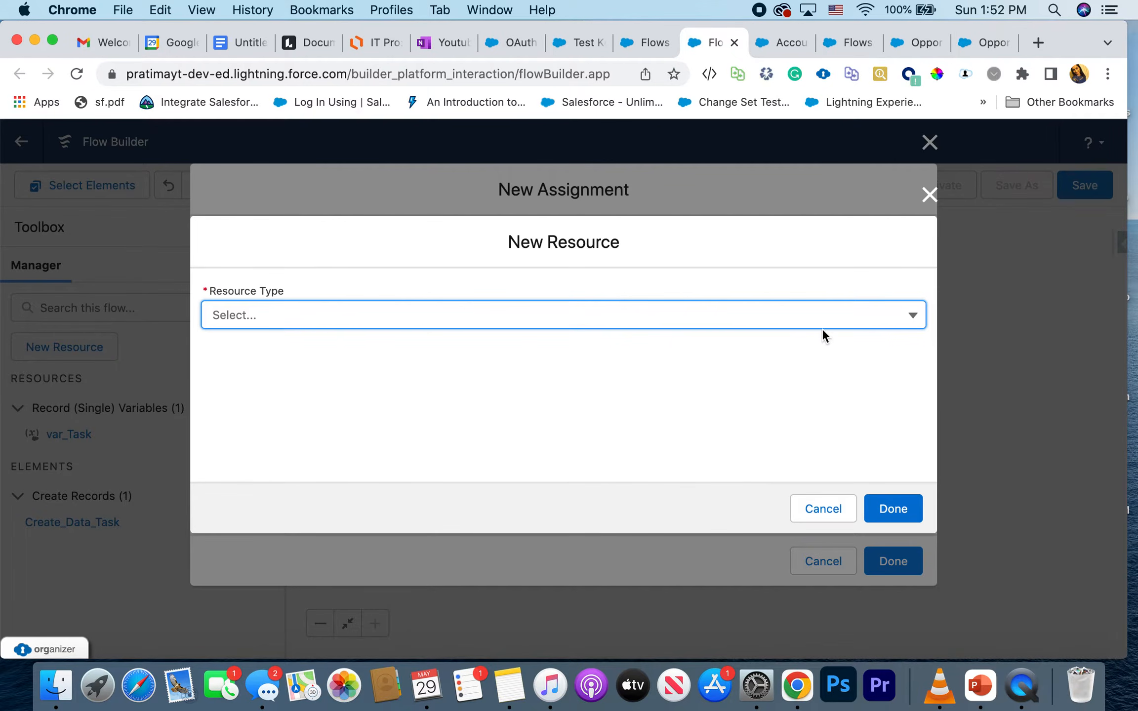
{"action": "left_click", "coordinate": [837, 312]}
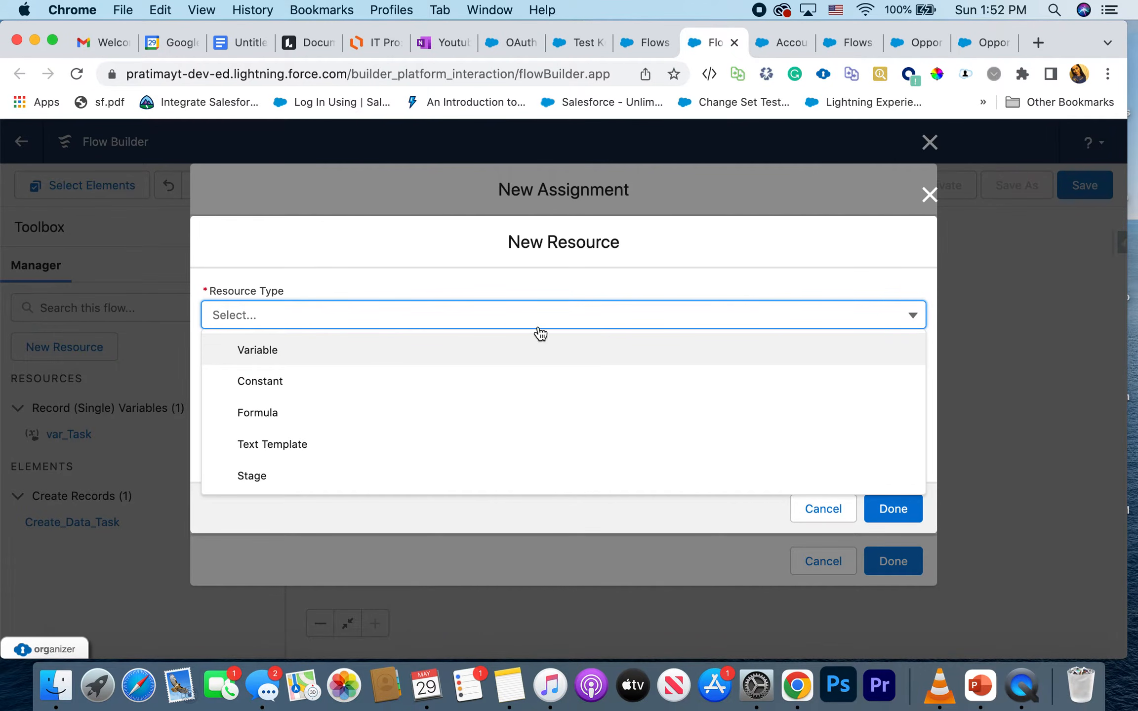
{"action": "left_click", "coordinate": [337, 424]}
{"action": "left_click", "coordinate": [272, 338]}
{"action": "type", "text": "DueDateFormula"}
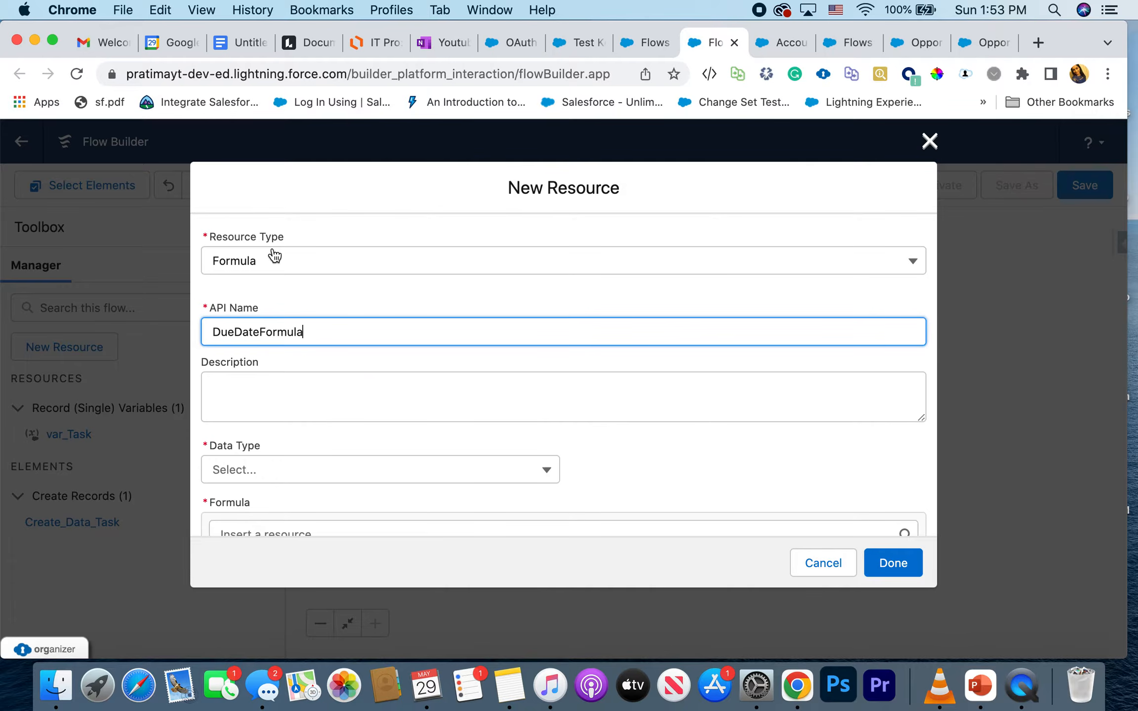
Set the DueDateFormula resource's data type to Date and its formula to TODAY() + 2
{"action": "scroll", "coordinate": [301, 378], "scroll_direction": "down", "scroll_amount": 2}
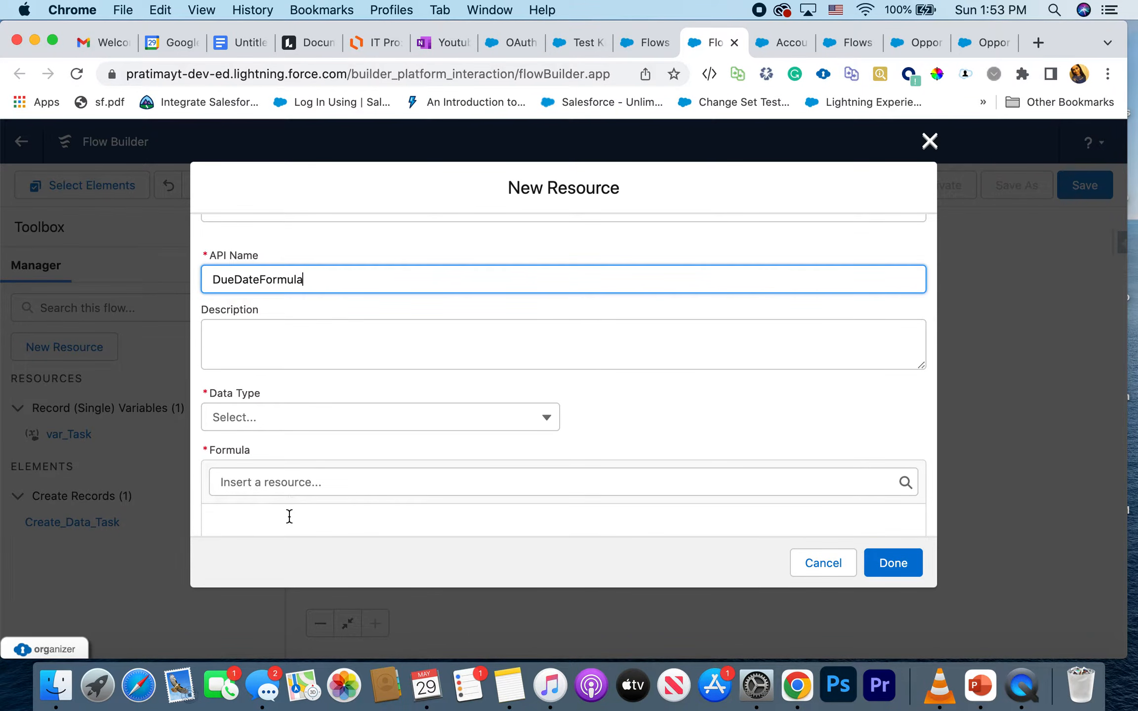
{"action": "scroll", "coordinate": [287, 515], "scroll_direction": "down", "scroll_amount": 1}
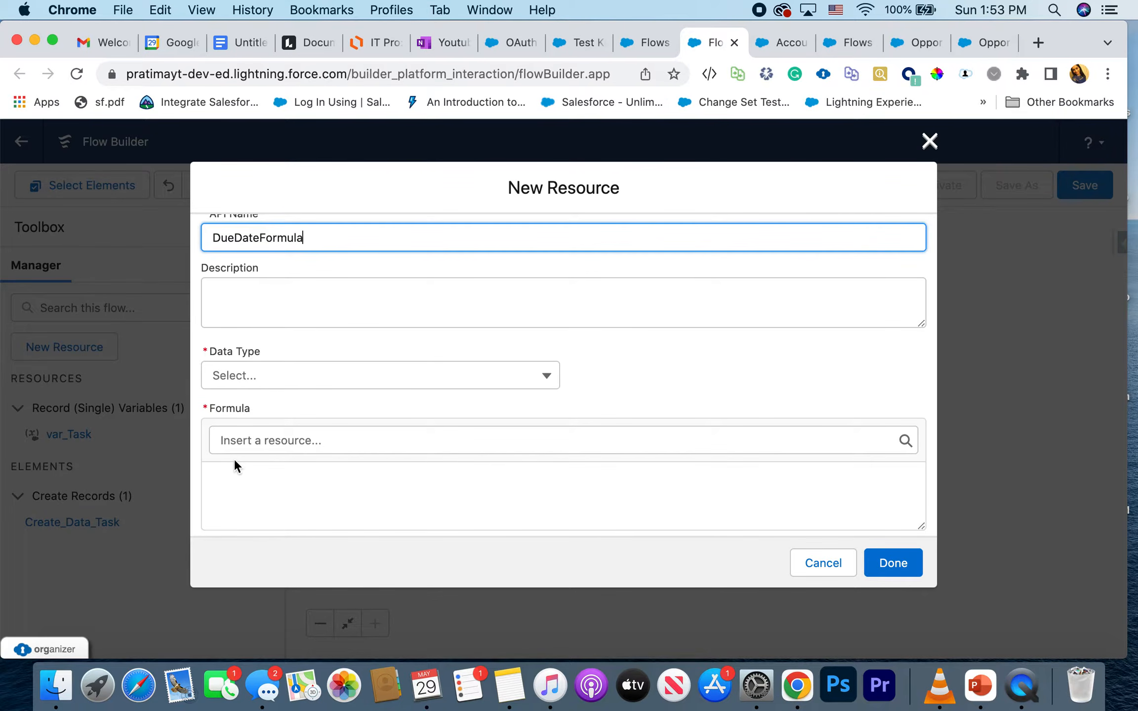
{"action": "left_click", "coordinate": [240, 490]}
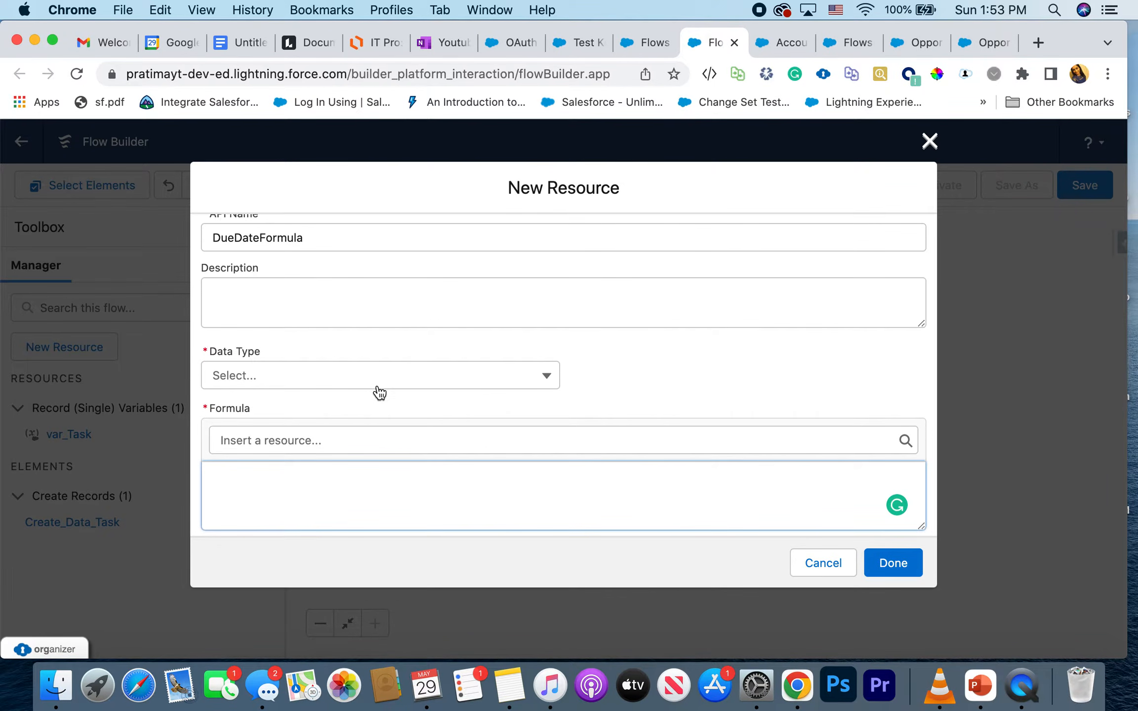
{"action": "scroll", "coordinate": [375, 391], "scroll_direction": "up", "scroll_amount": 2}
{"action": "scroll", "coordinate": [376, 388], "scroll_direction": "down", "scroll_amount": 1}
{"action": "left_click", "coordinate": [374, 407]}
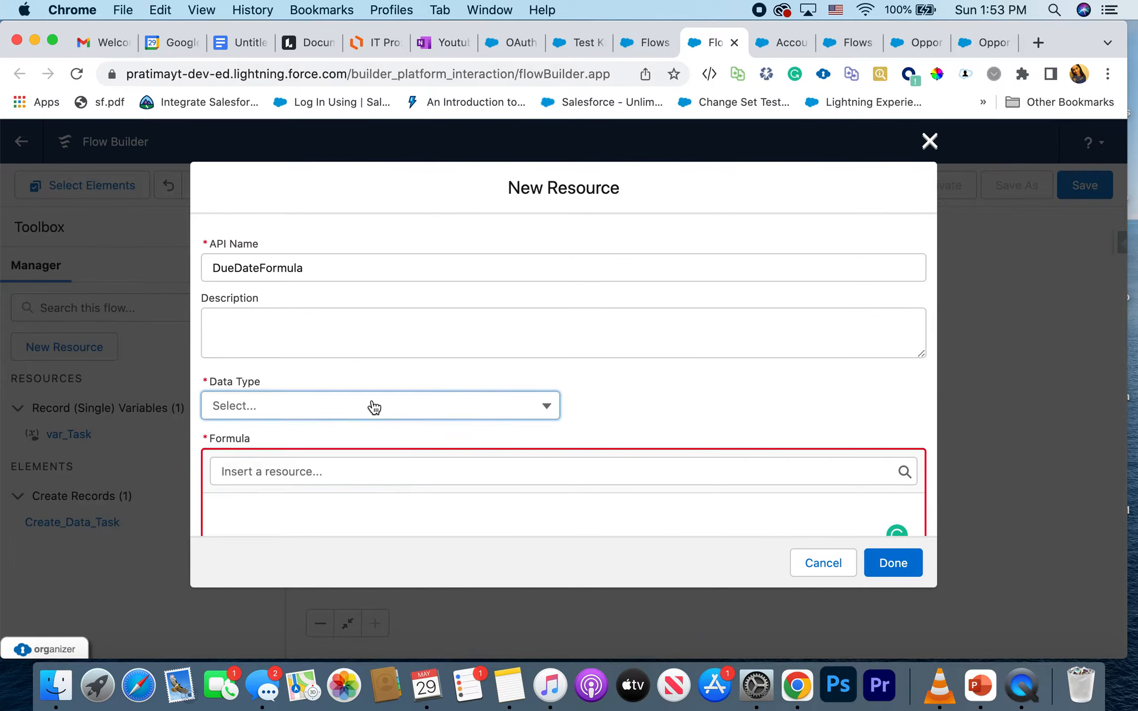
{"action": "scroll", "coordinate": [382, 278], "scroll_direction": "up", "scroll_amount": 2}
{"action": "scroll", "coordinate": [382, 278], "scroll_direction": "down", "scroll_amount": 3}
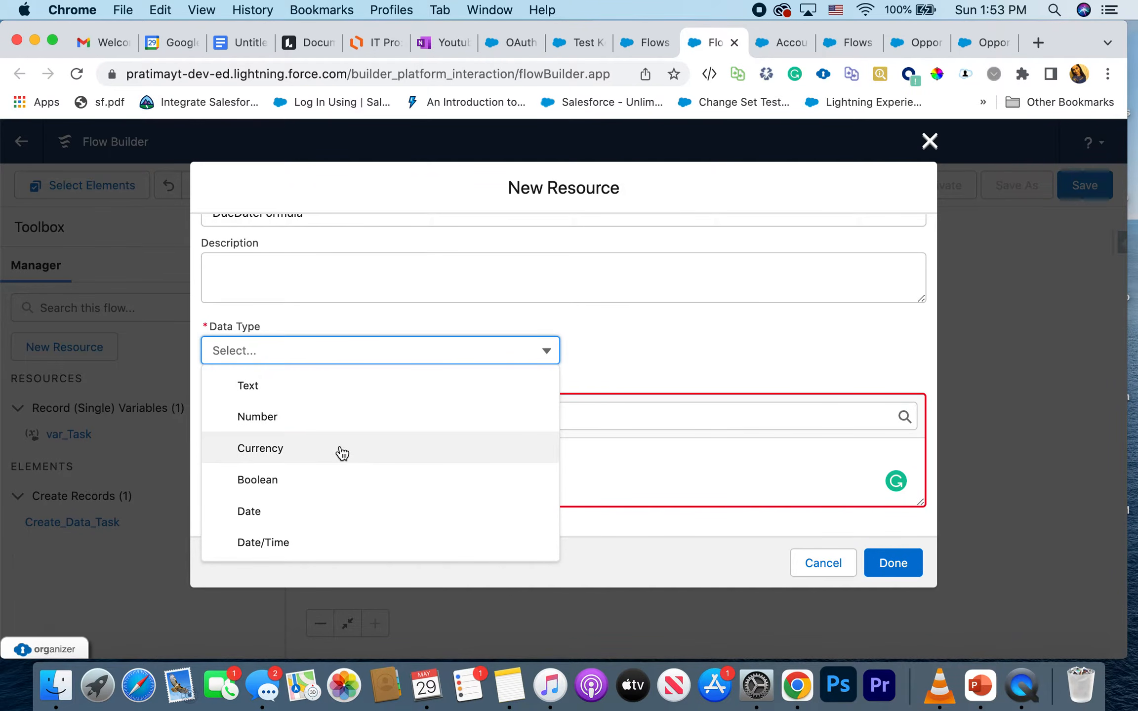
{"action": "left_click", "coordinate": [331, 518]}
{"action": "left_click", "coordinate": [399, 456]}
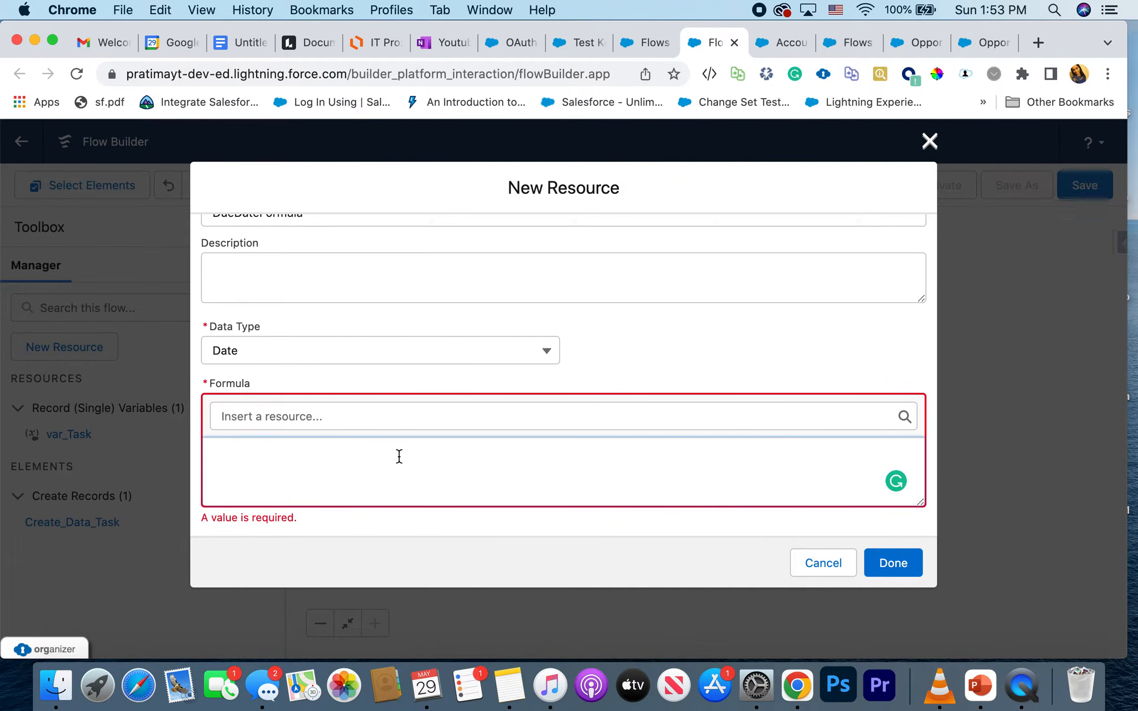
{"action": "type", "text": "TODAY() + 2"}
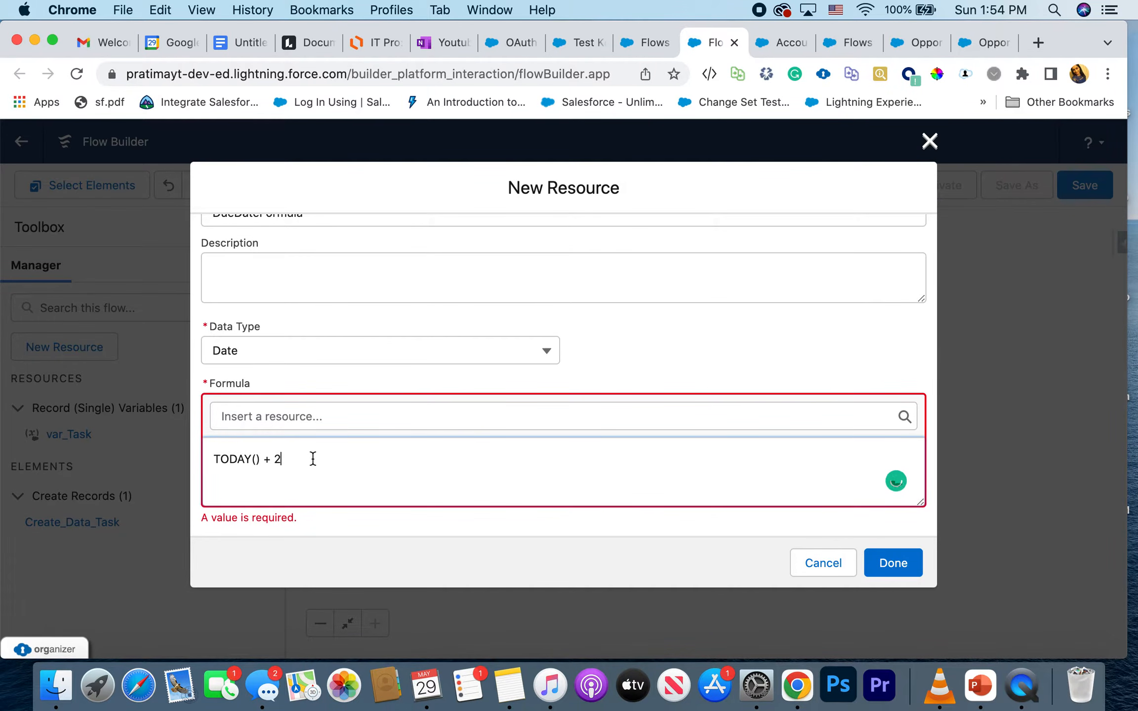
Describe the formula as "2 days from today" and finish it as the Due Date Only value
{"action": "scroll", "coordinate": [312, 459], "scroll_direction": "up", "scroll_amount": 5}
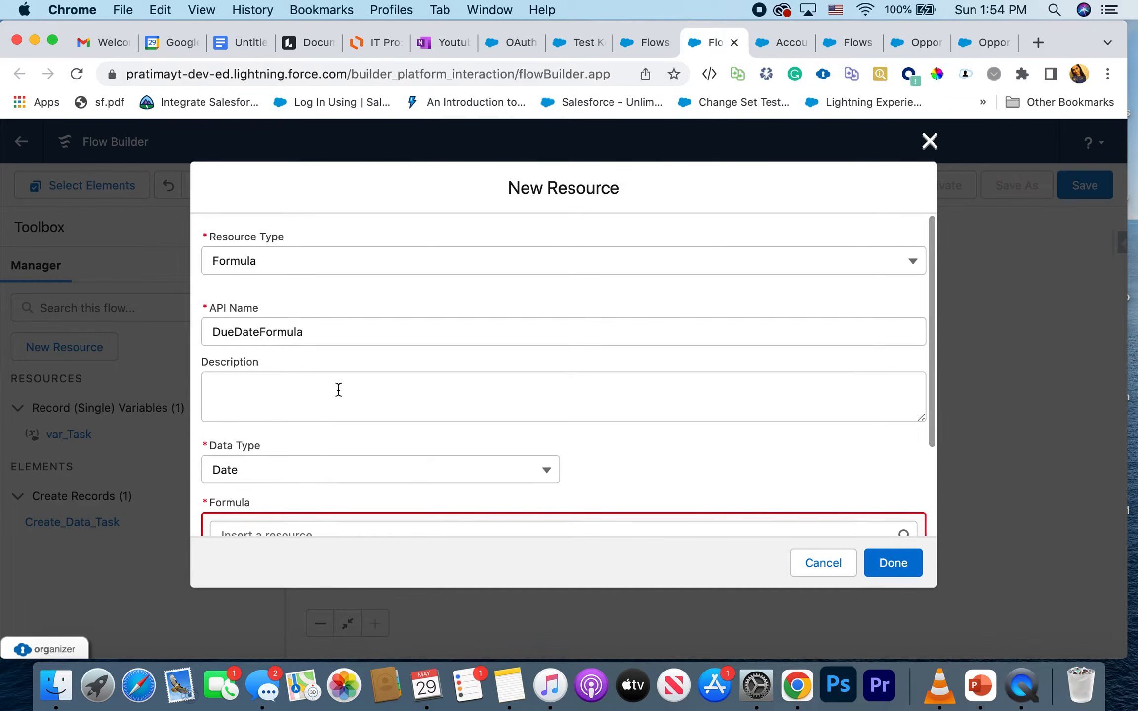
{"action": "left_click", "coordinate": [339, 390]}
{"action": "type", "text": "2 days from today"}
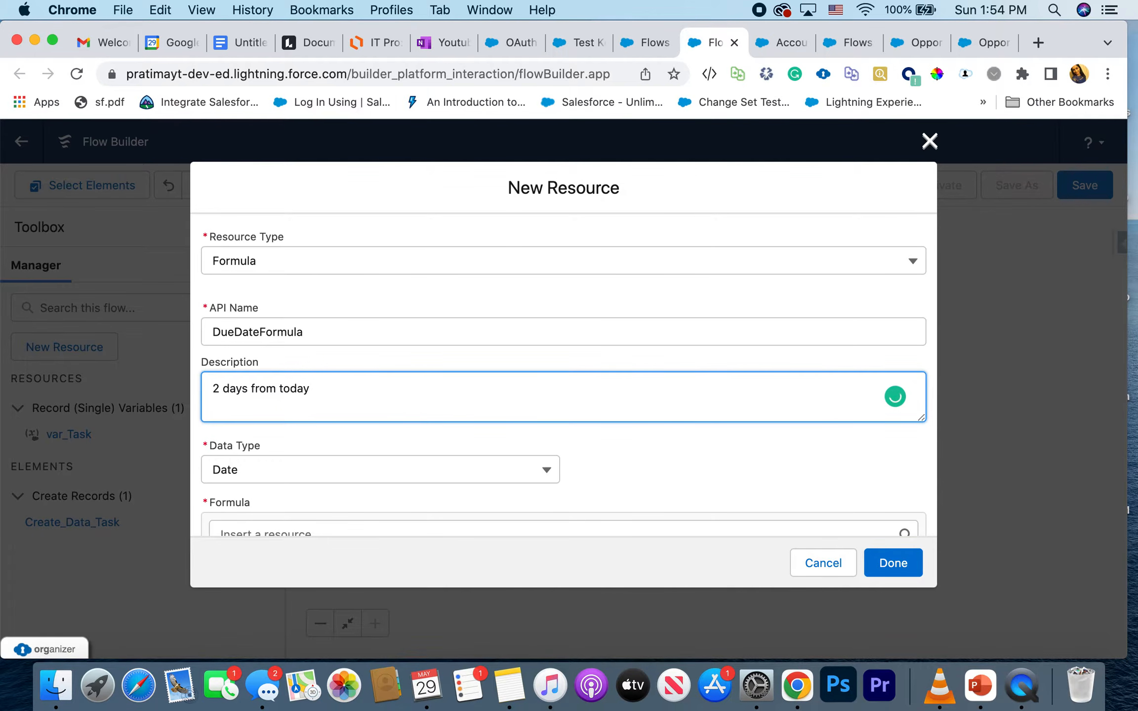
{"action": "left_click", "coordinate": [900, 571]}
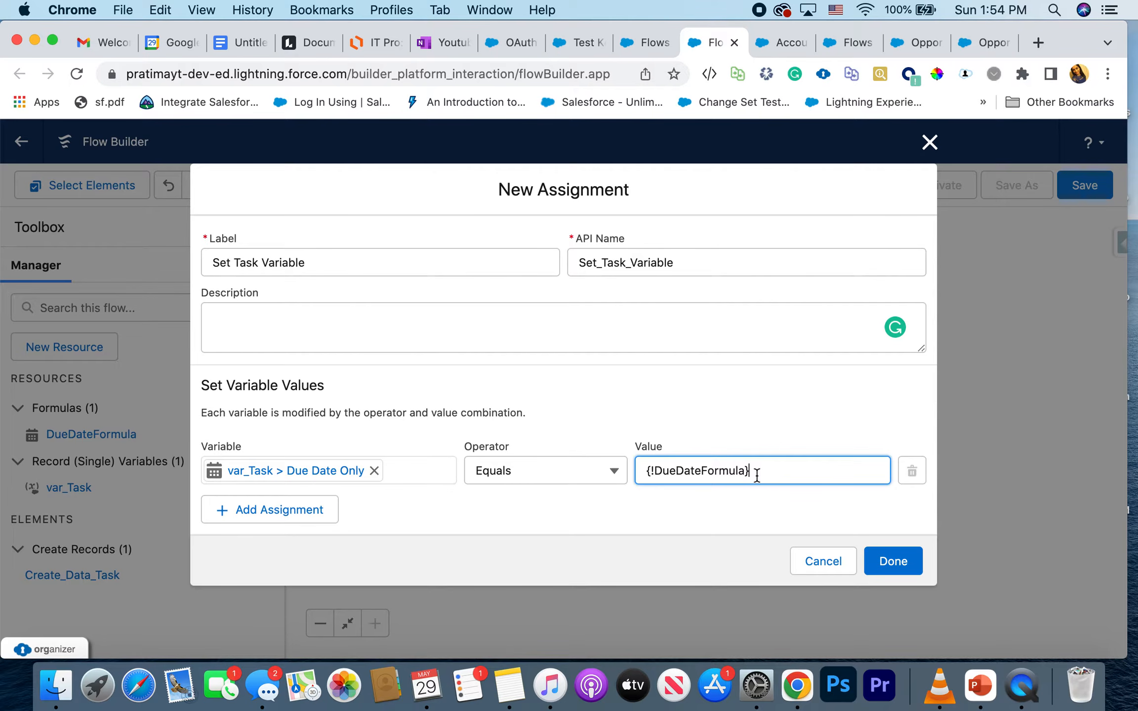
{"action": "left_click", "coordinate": [732, 504]}
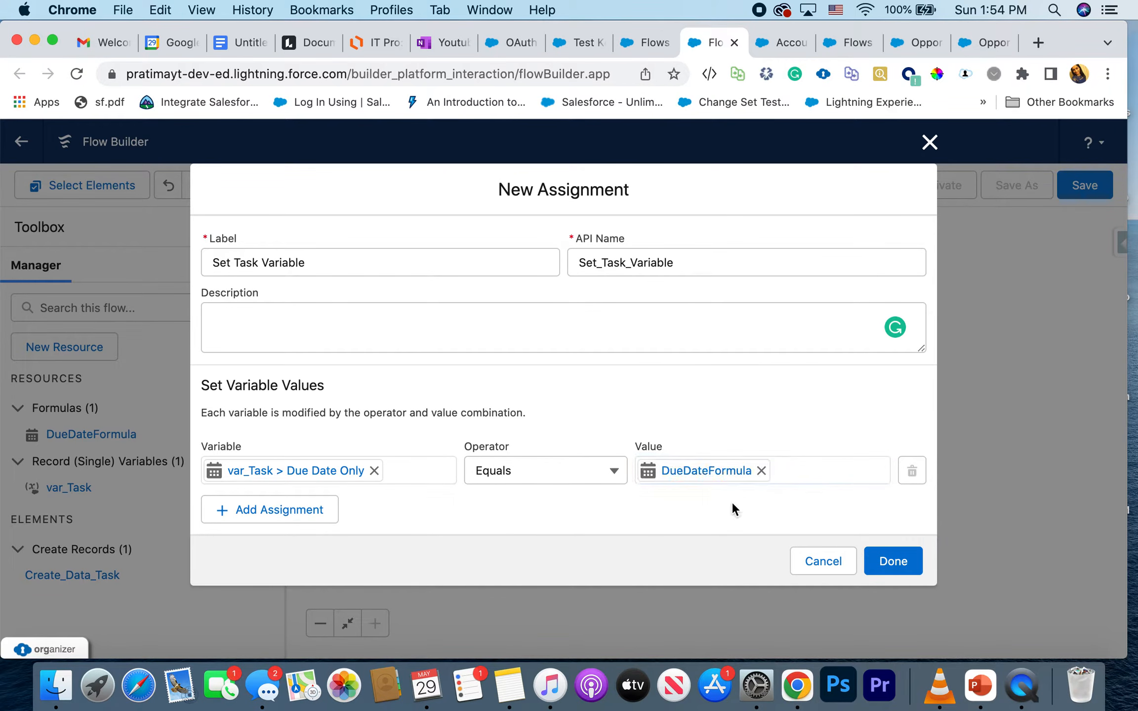
Add a second assignment row that sets the Subject field of var_Task
{"action": "left_click", "coordinate": [225, 508]}
{"action": "scroll", "coordinate": [340, 480], "scroll_direction": "down", "scroll_amount": 2}
{"action": "left_click", "coordinate": [328, 474]}
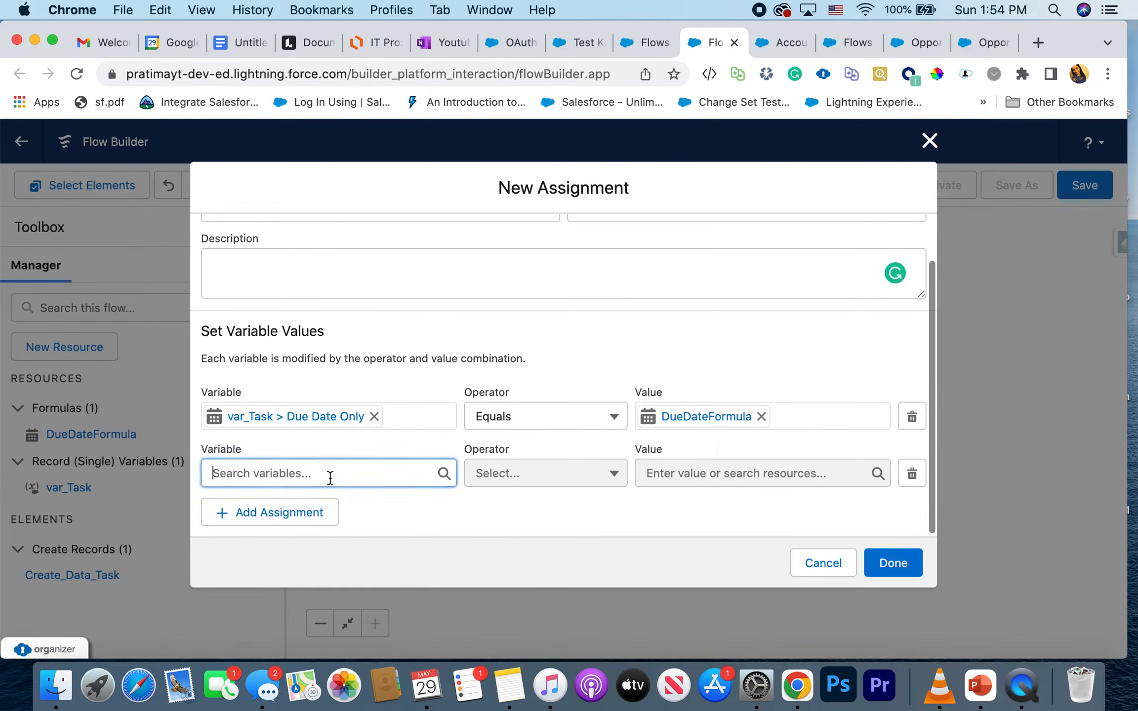
{"action": "type", "text": "var"}
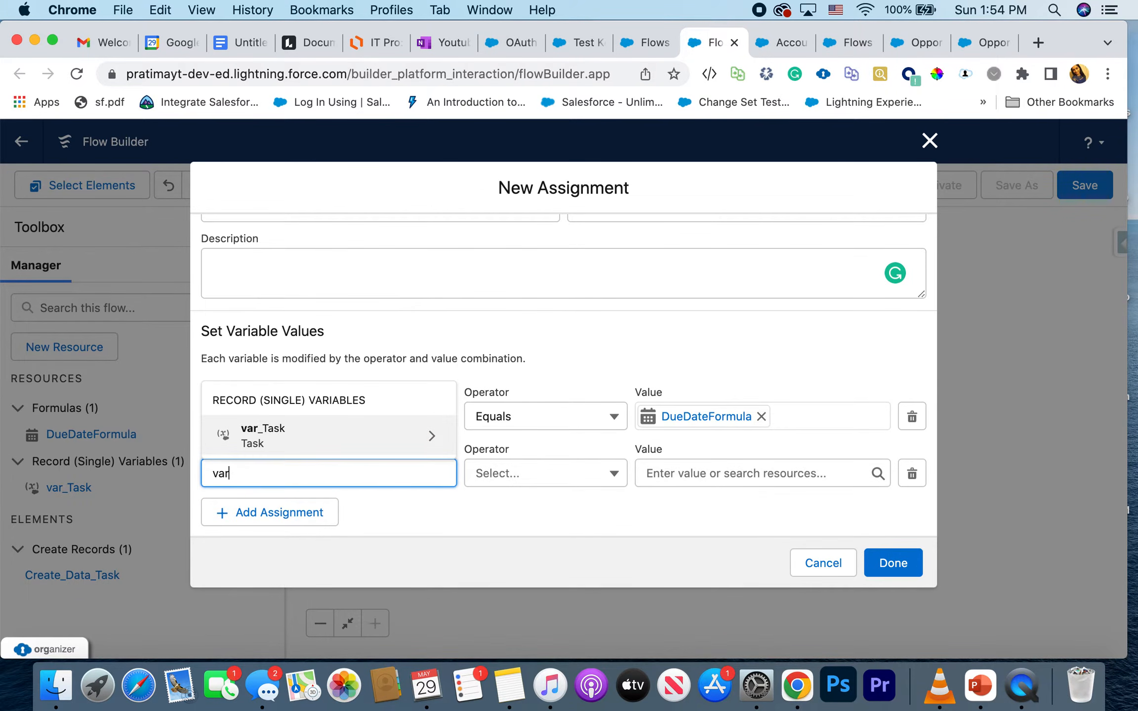
{"action": "left_click", "coordinate": [359, 449]}
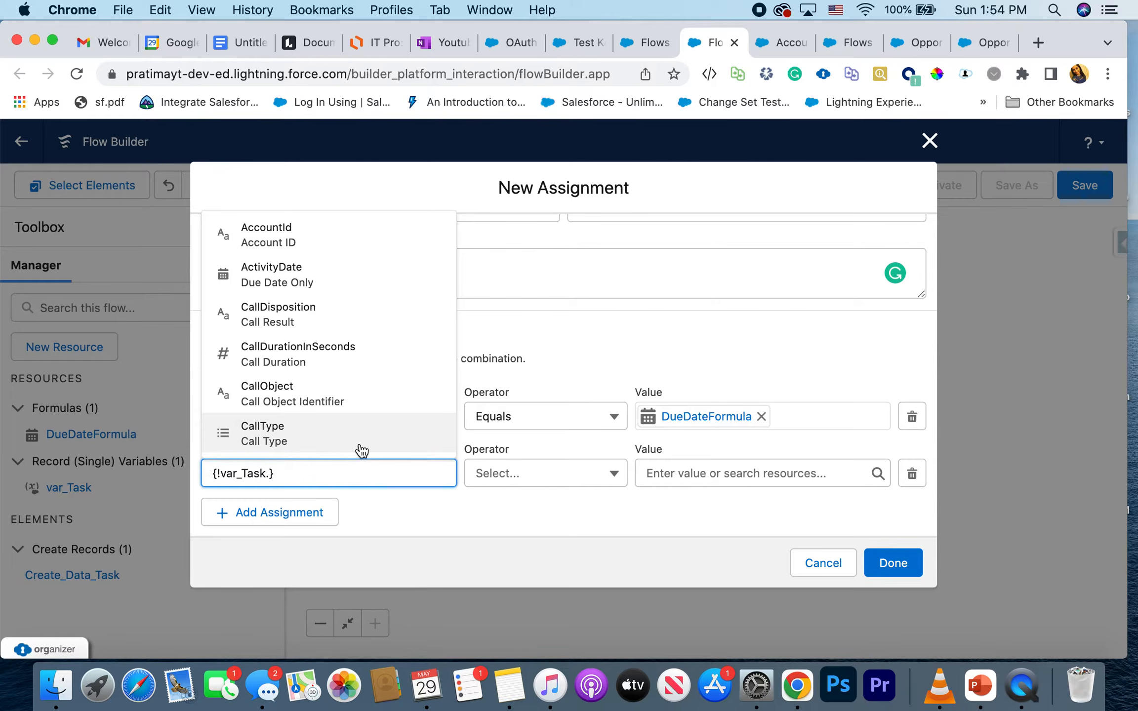
{"action": "type", "text": "Su"}
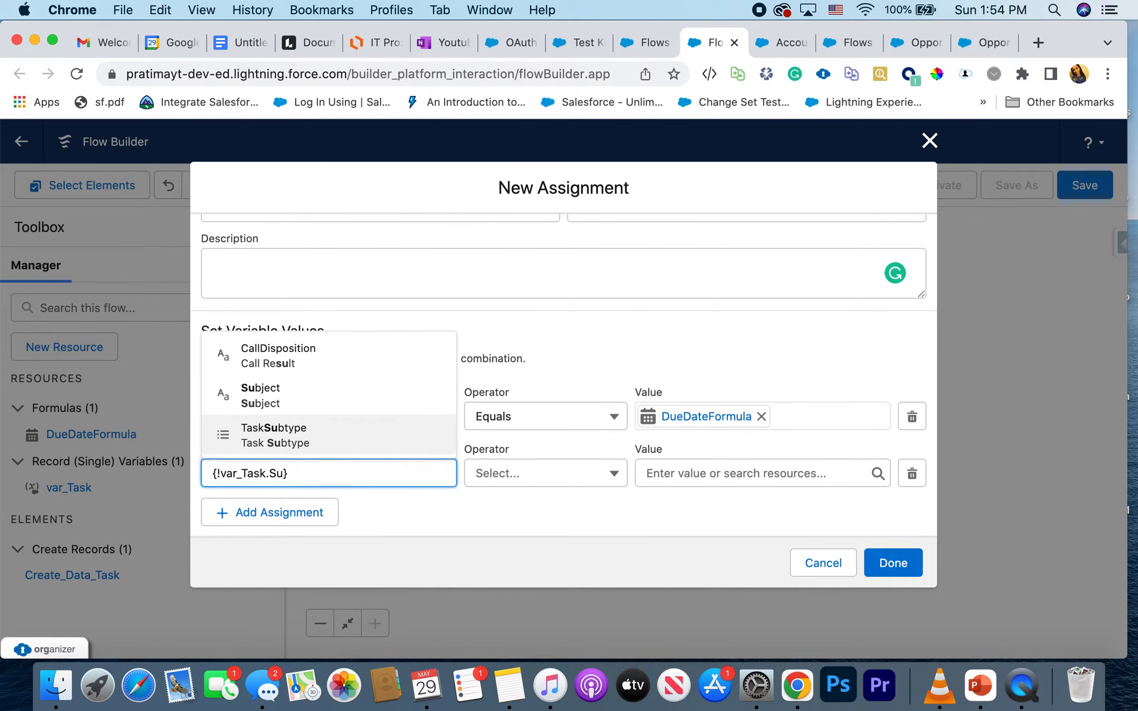
{"action": "left_click", "coordinate": [353, 395]}
Set the value for the task's Subject to "Account Data Request"
{"action": "left_click", "coordinate": [678, 462]}
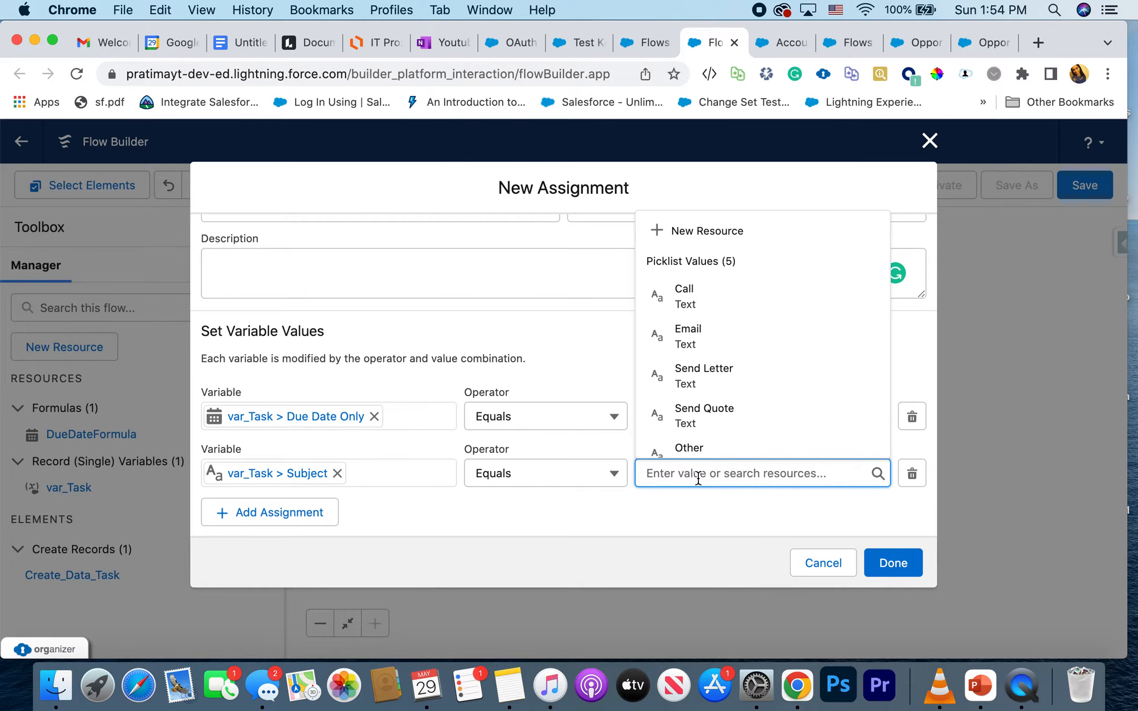
{"action": "type", "text": "Data Up"}
{"action": "key", "text": "BackSpace"}
{"action": "key", "text": "BackSpace"}
{"action": "key", "text": "BackSpace"}
{"action": "key", "text": "BackSpace"}
{"action": "key", "text": "BackSpace"}
{"action": "key", "text": "BackSpace"}
{"action": "key", "text": "BackSpace"}
{"action": "type", "text": "Acc"}
{"action": "type", "text": "t Data T"}
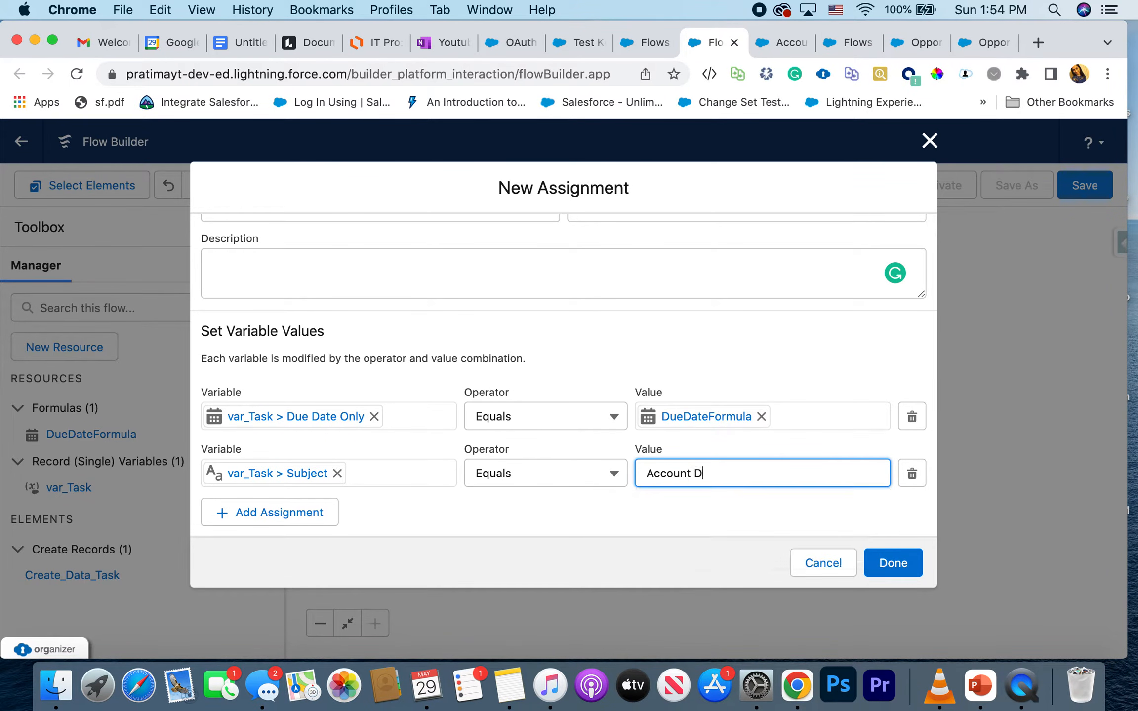
{"action": "key", "text": "BackSpace"}
{"action": "key", "text": "BackSpace"}
{"action": "type", "text": "Request"}
Add a third assignment row that sets the TaskSubtype field of var_Task
{"action": "left_click", "coordinate": [338, 518]}
{"action": "scroll", "coordinate": [311, 521], "scroll_direction": "down", "scroll_amount": 2}
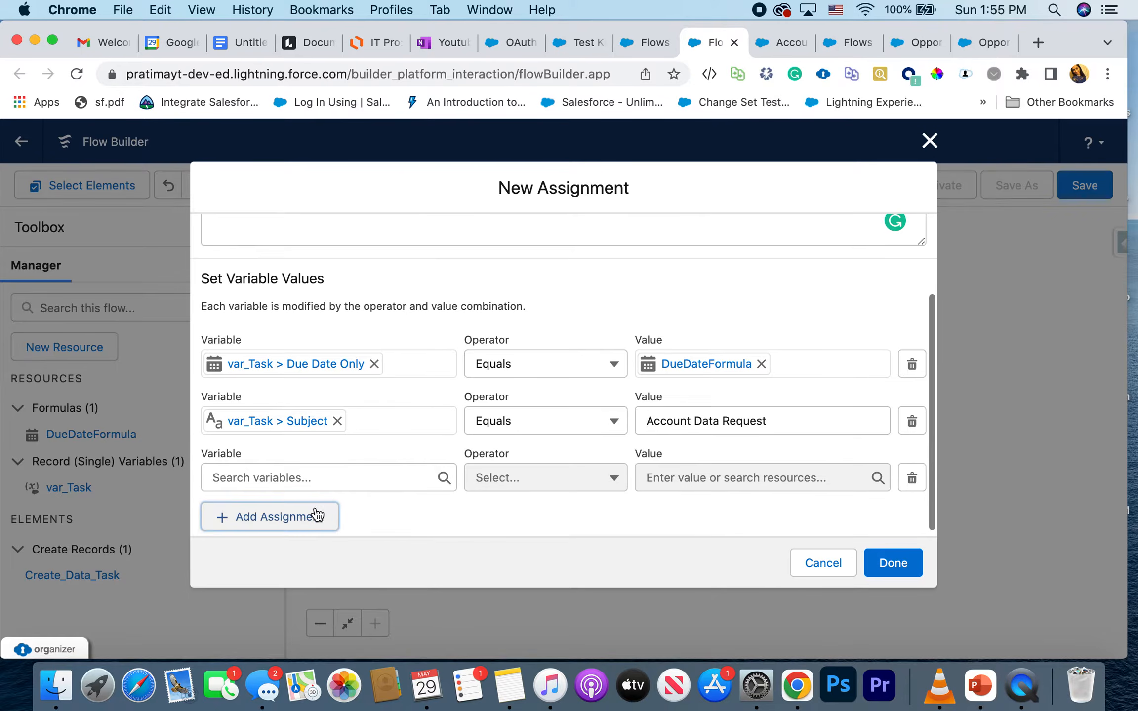
{"action": "left_click", "coordinate": [321, 478]}
{"action": "left_click", "coordinate": [276, 338]}
{"action": "type", "text": "ty"}
{"action": "left_click", "coordinate": [313, 434]}
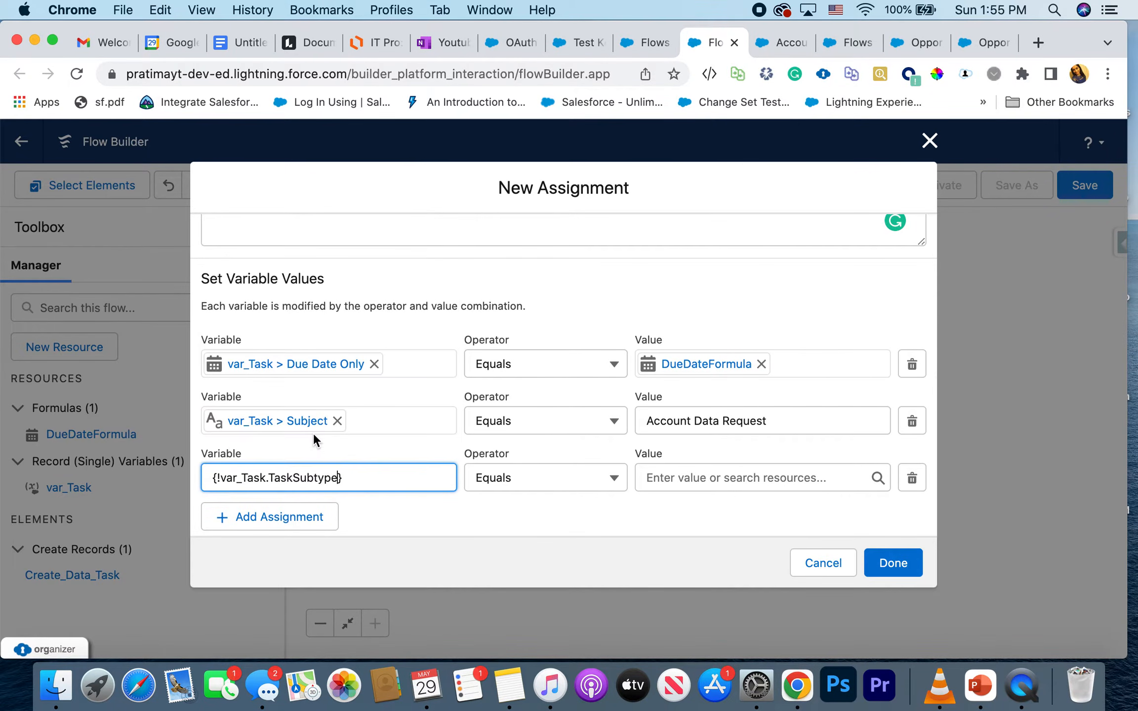
Set the Task Subtype value to "Account Data Request", reusing the Subject row's text
{"action": "left_click", "coordinate": [712, 478]}
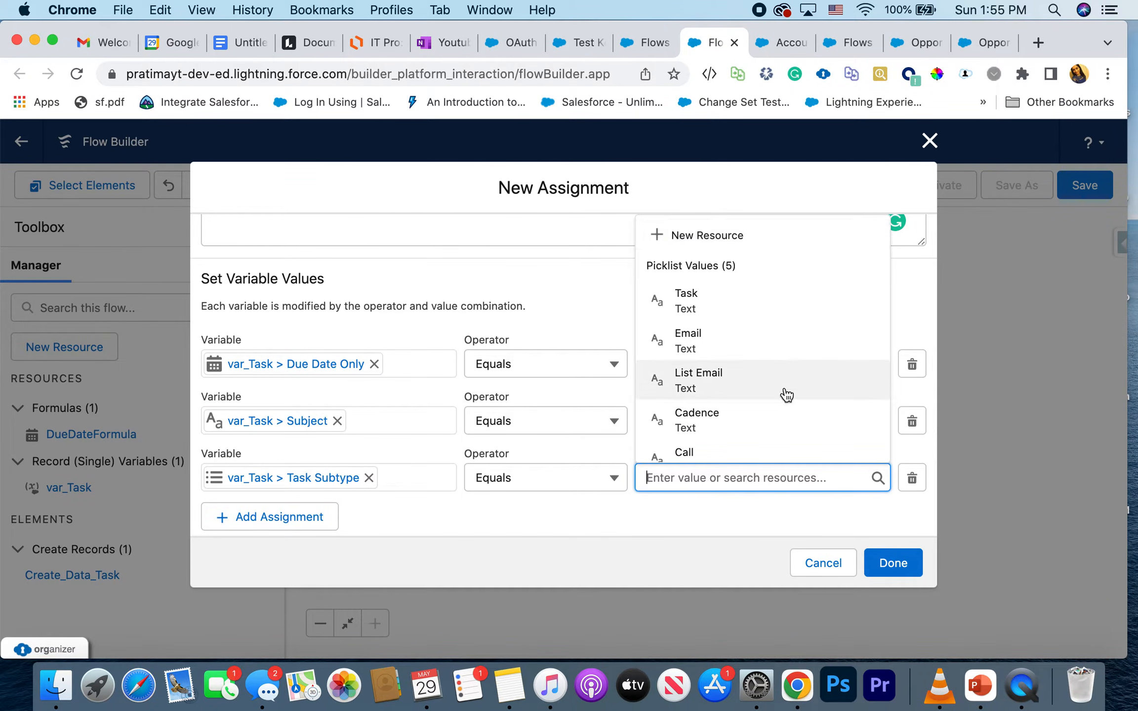
{"action": "scroll", "coordinate": [786, 395], "scroll_direction": "down", "scroll_amount": 2}
{"action": "scroll", "coordinate": [786, 396], "scroll_direction": "up", "scroll_amount": 3}
{"action": "scroll", "coordinate": [802, 338], "scroll_direction": "down", "scroll_amount": 4}
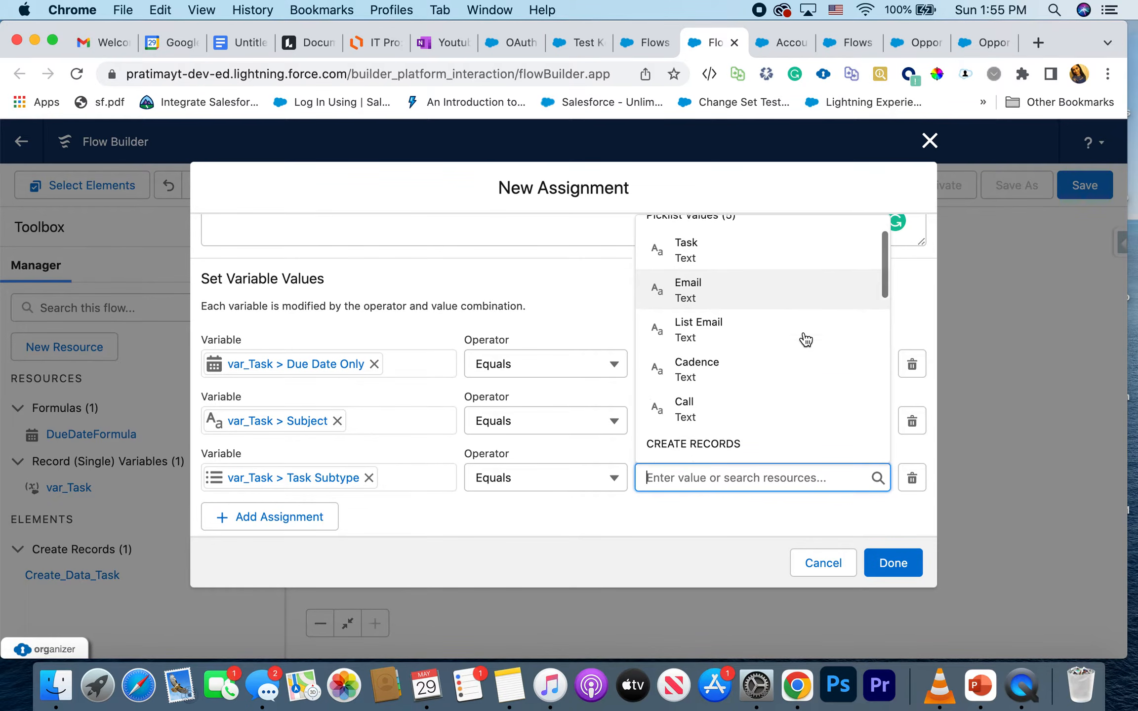
{"action": "scroll", "coordinate": [803, 338], "scroll_direction": "down", "scroll_amount": 5}
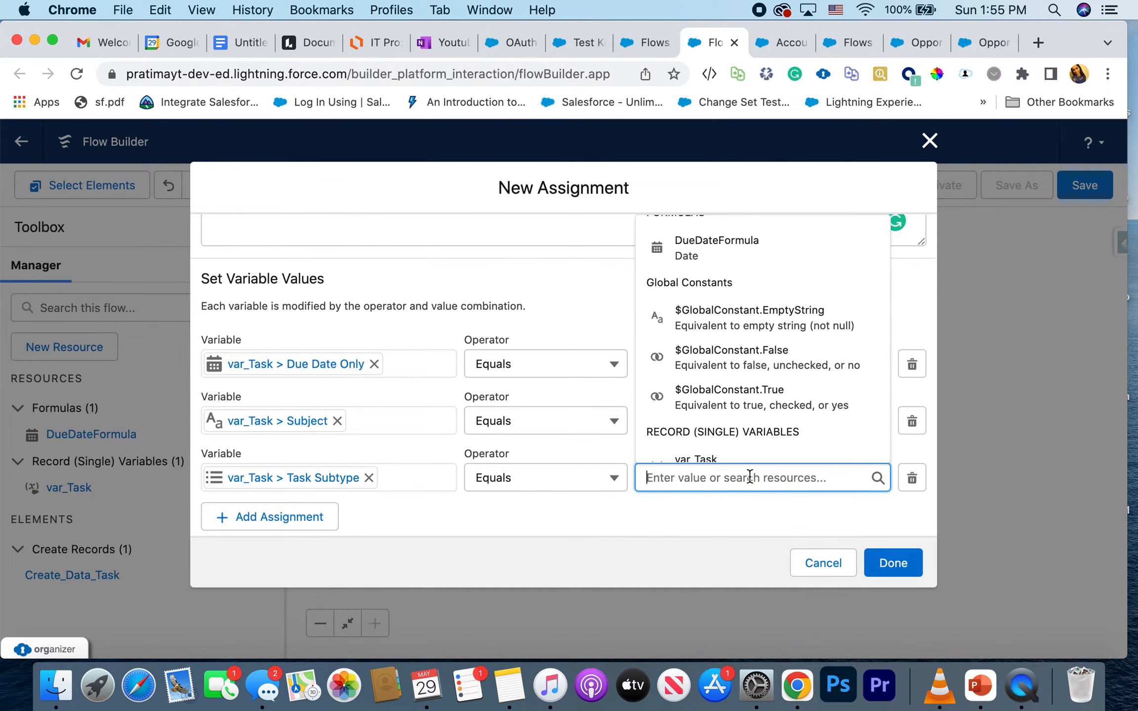
{"action": "type", "text": "Data Re"}
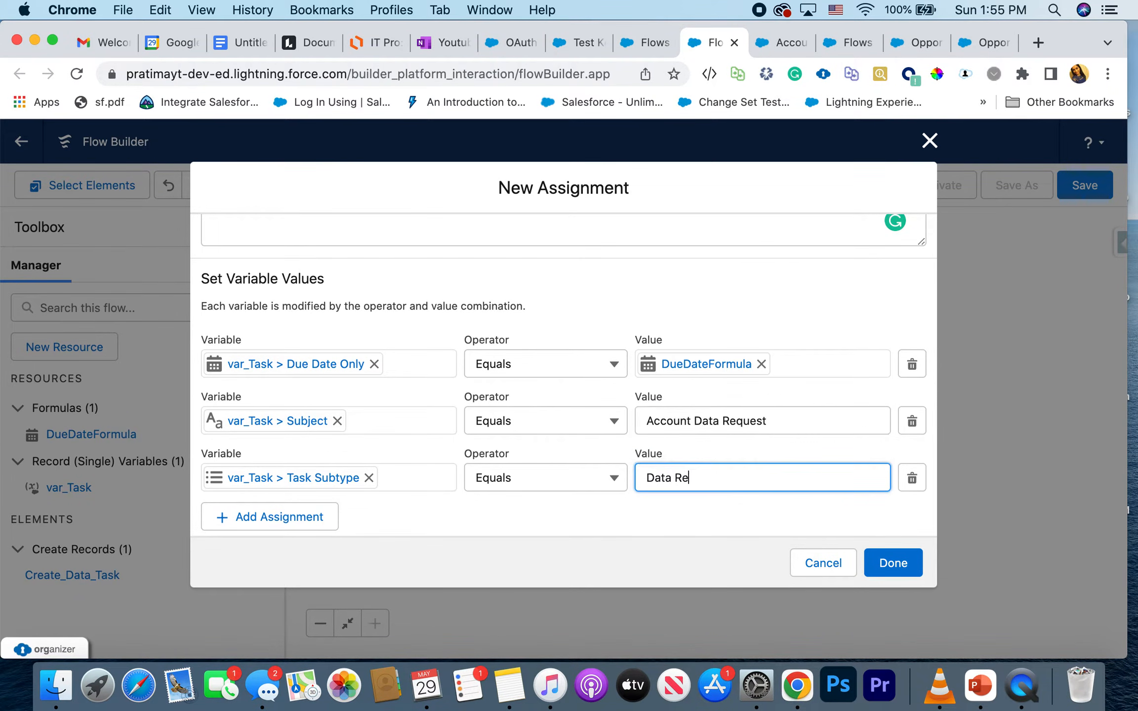
{"action": "type", "text": "quest"}
{"action": "triple_click", "coordinate": [741, 427]}
{"action": "key", "text": "super+c"}
{"action": "triple_click", "coordinate": [692, 467]}
{"action": "key", "text": "super+v"}
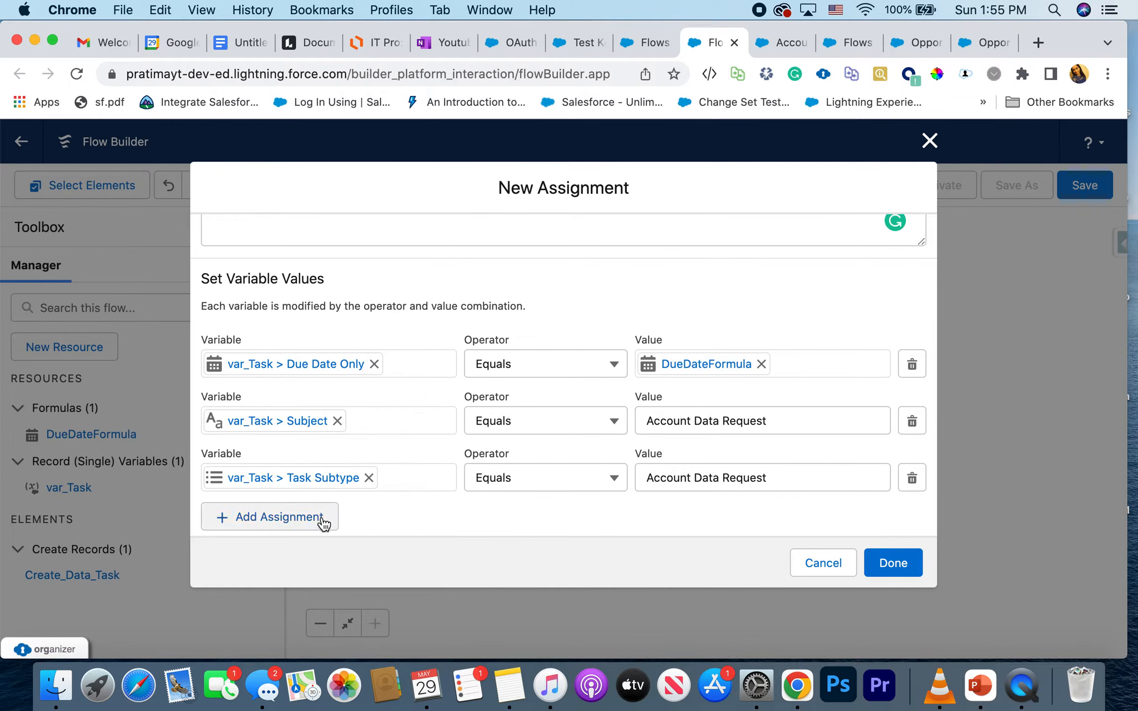
Add a fourth assignment row that sets the WhatId (Related To ID) field of var_Task
{"action": "left_click", "coordinate": [322, 516]}
{"action": "scroll", "coordinate": [338, 518], "scroll_direction": "down", "scroll_amount": 2}
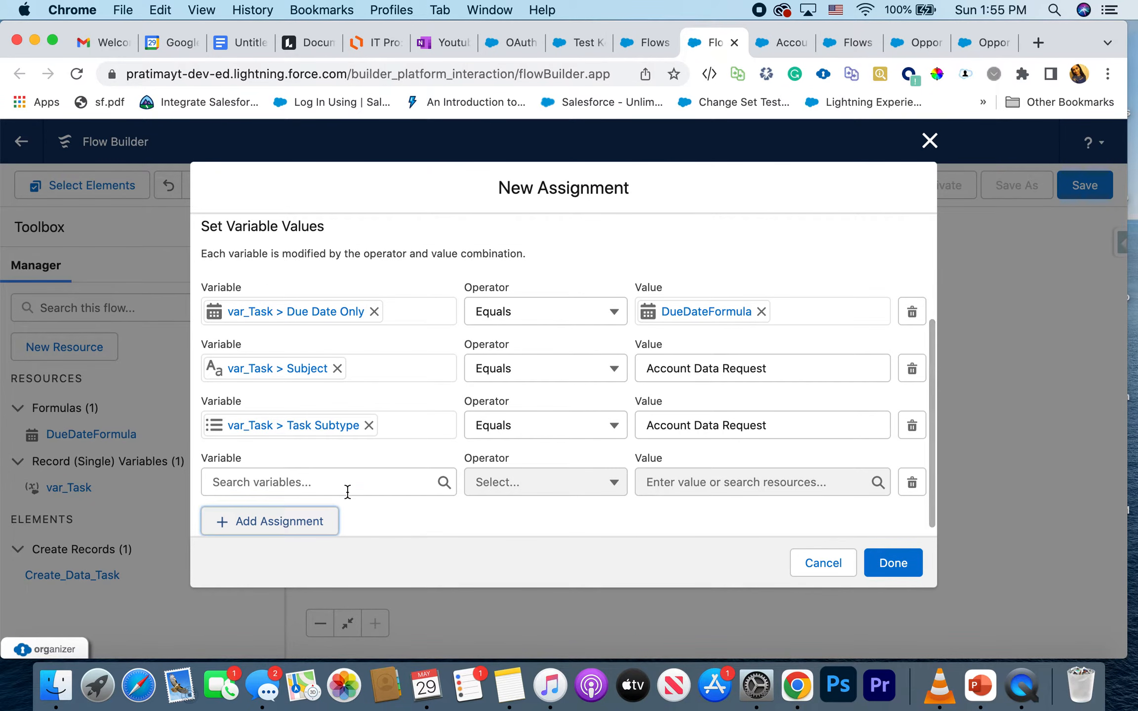
{"action": "left_click", "coordinate": [348, 491]}
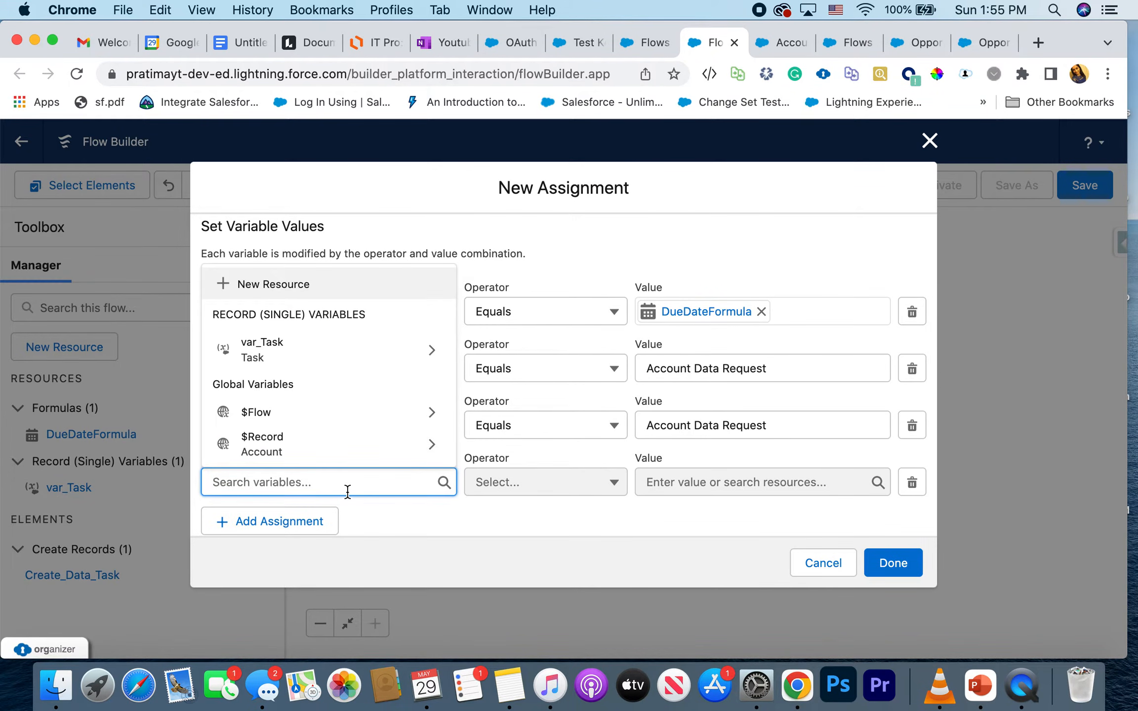
{"action": "type", "text": "what"}
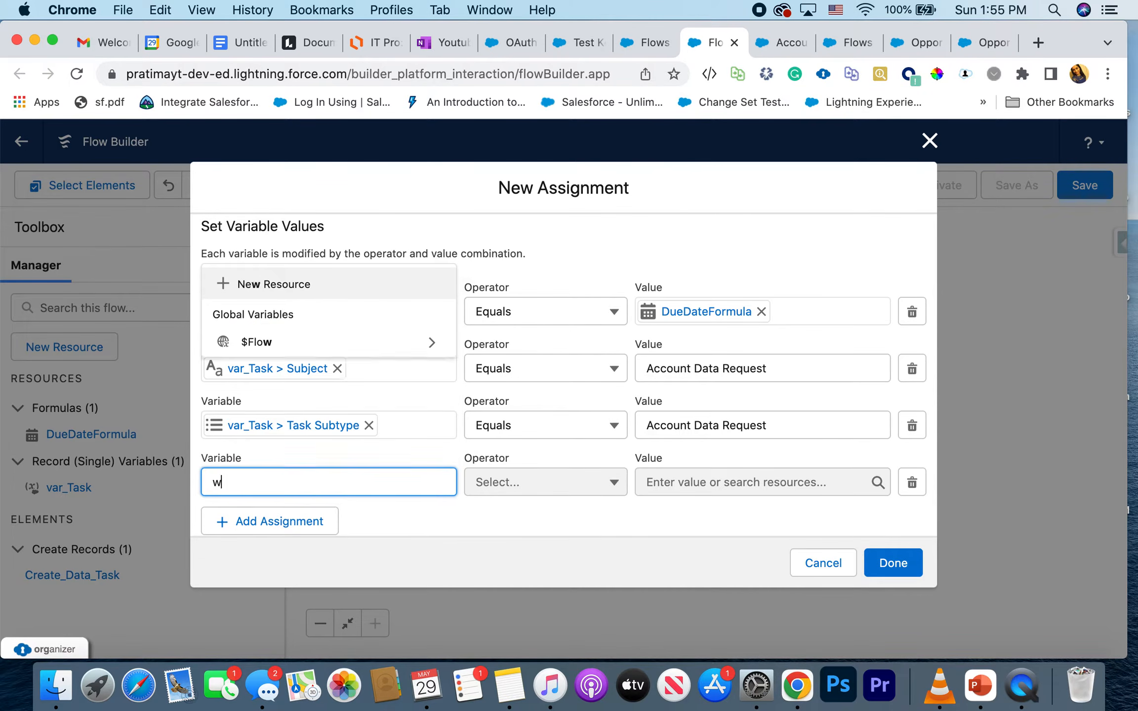
{"action": "key", "text": "BackSpace"}
{"action": "key", "text": "BackSpace"}
{"action": "key", "text": "BackSpace"}
{"action": "key", "text": "BackSpace"}
{"action": "type", "text": "var"}
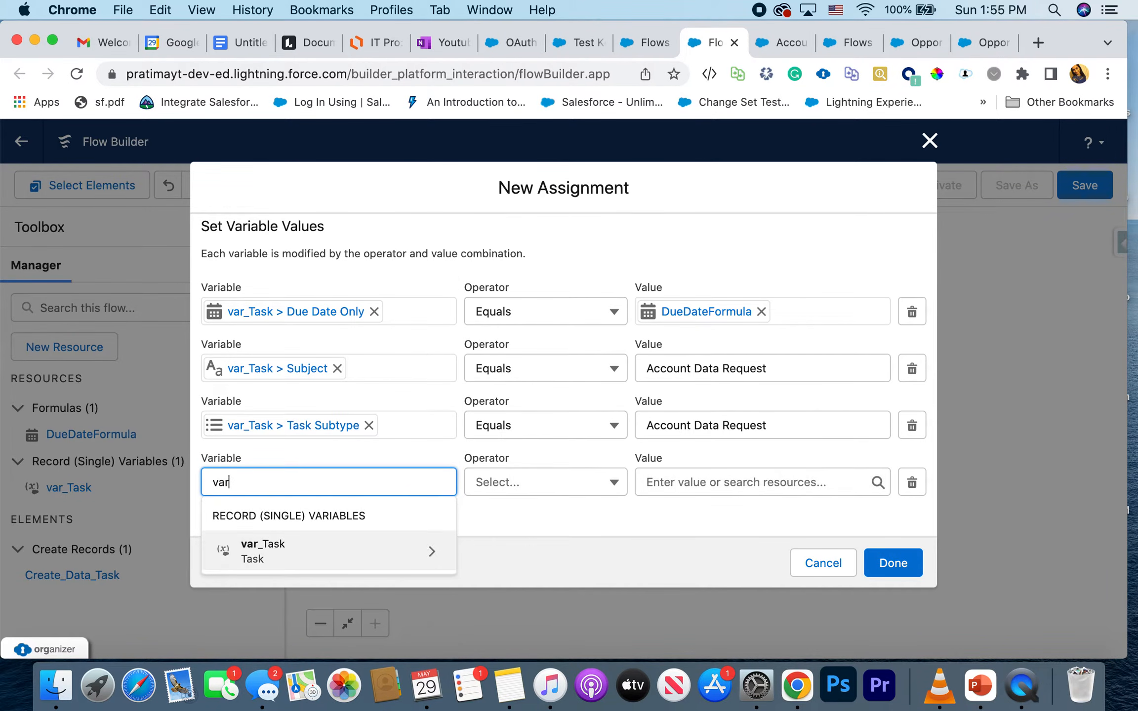
{"action": "left_click", "coordinate": [330, 548]}
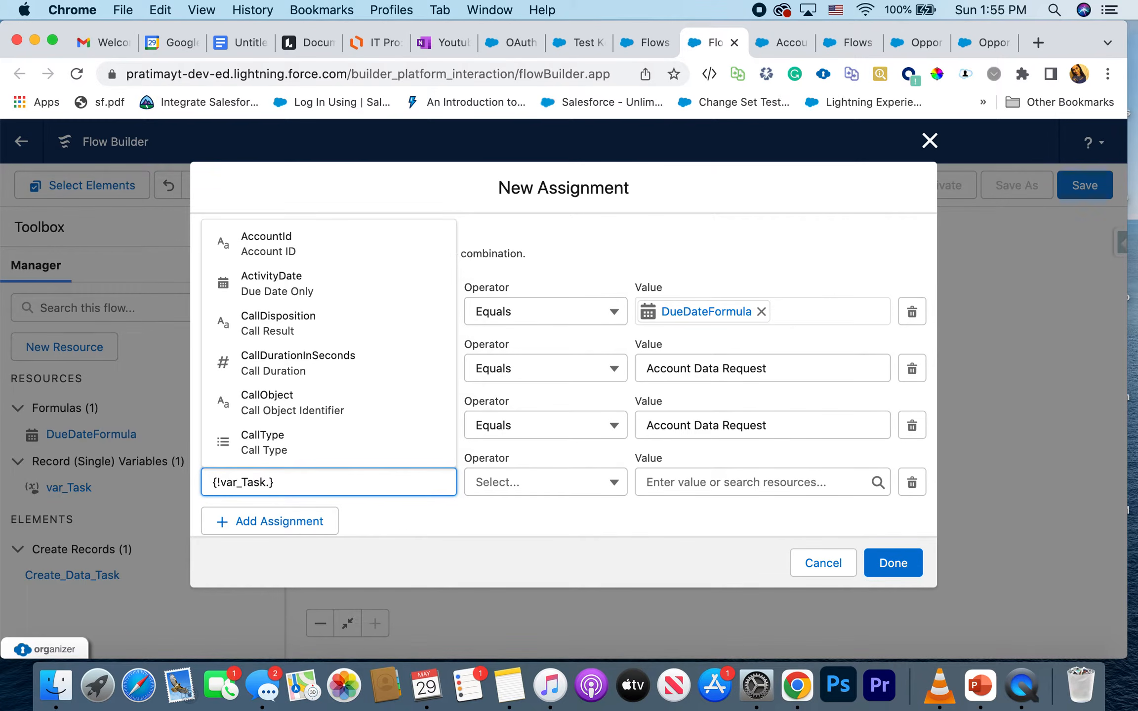
{"action": "type", "text": "What"}
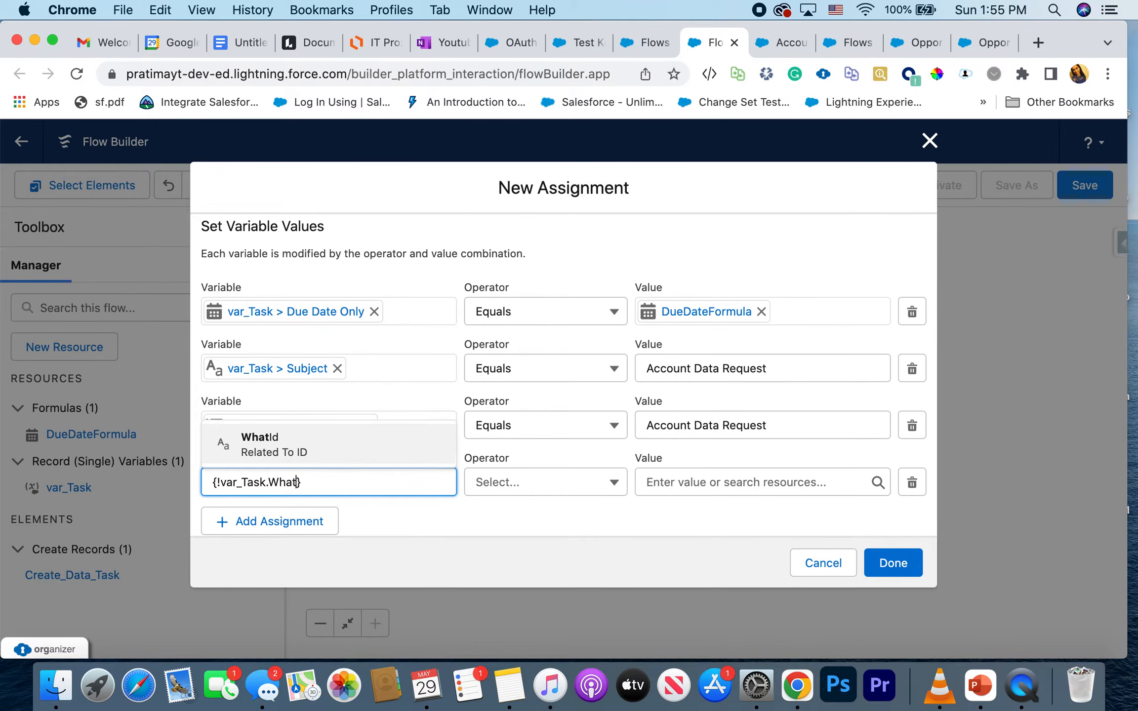
{"action": "left_click", "coordinate": [334, 455]}
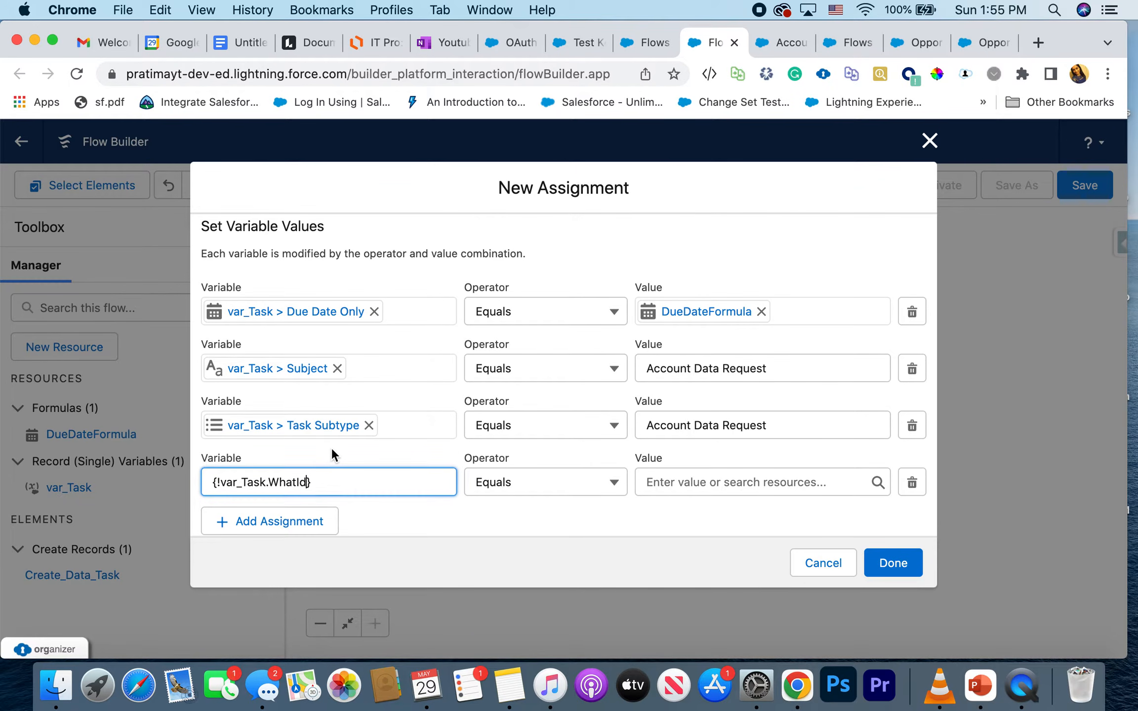
{"action": "left_click", "coordinate": [620, 523]}
Set the Related To ID row's value to the Account ID of the triggering record ($Record)
{"action": "left_click", "coordinate": [745, 474]}
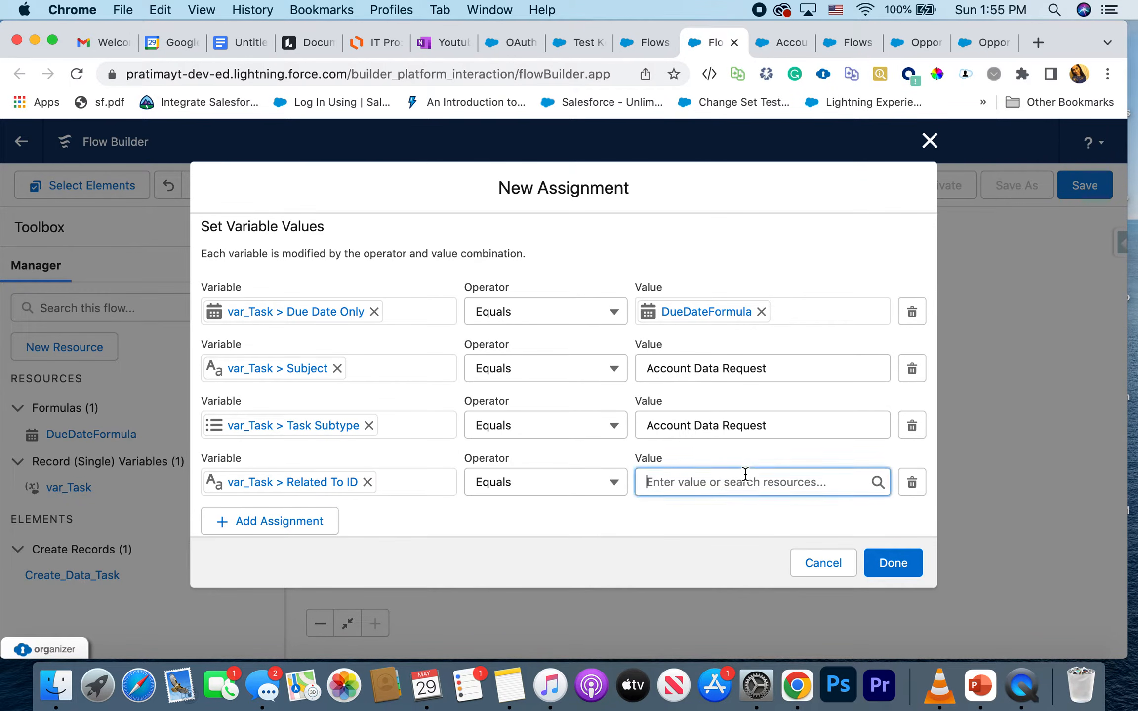
{"action": "type", "text": "rec"}
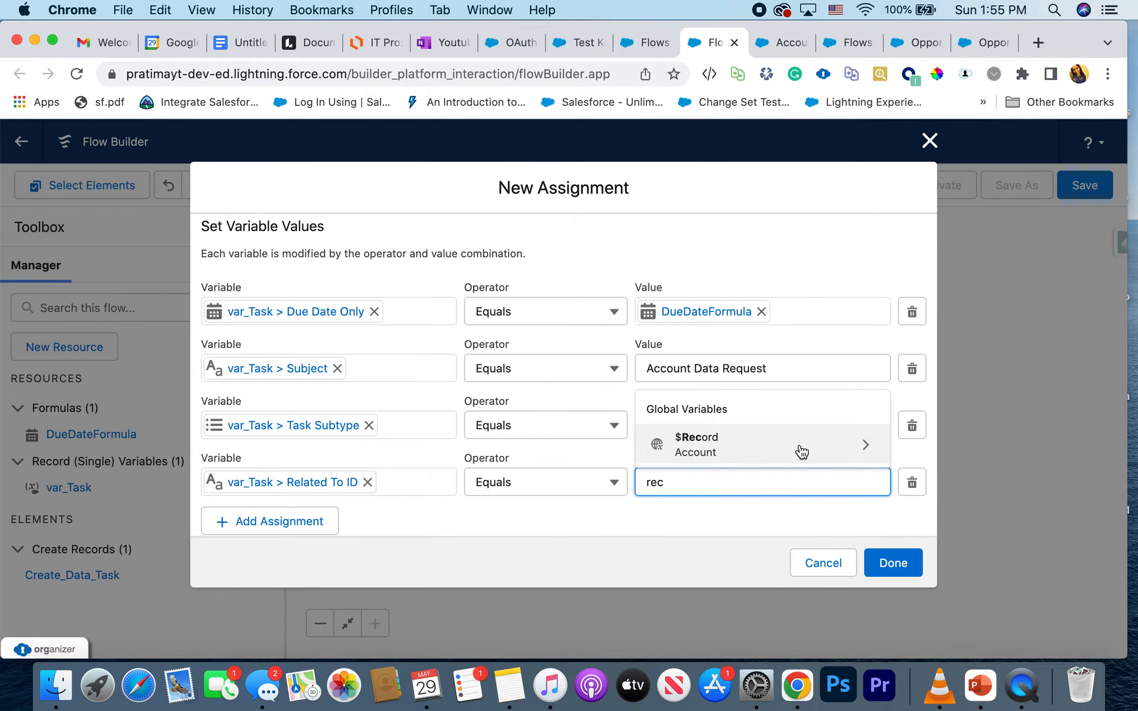
{"action": "left_click", "coordinate": [738, 446]}
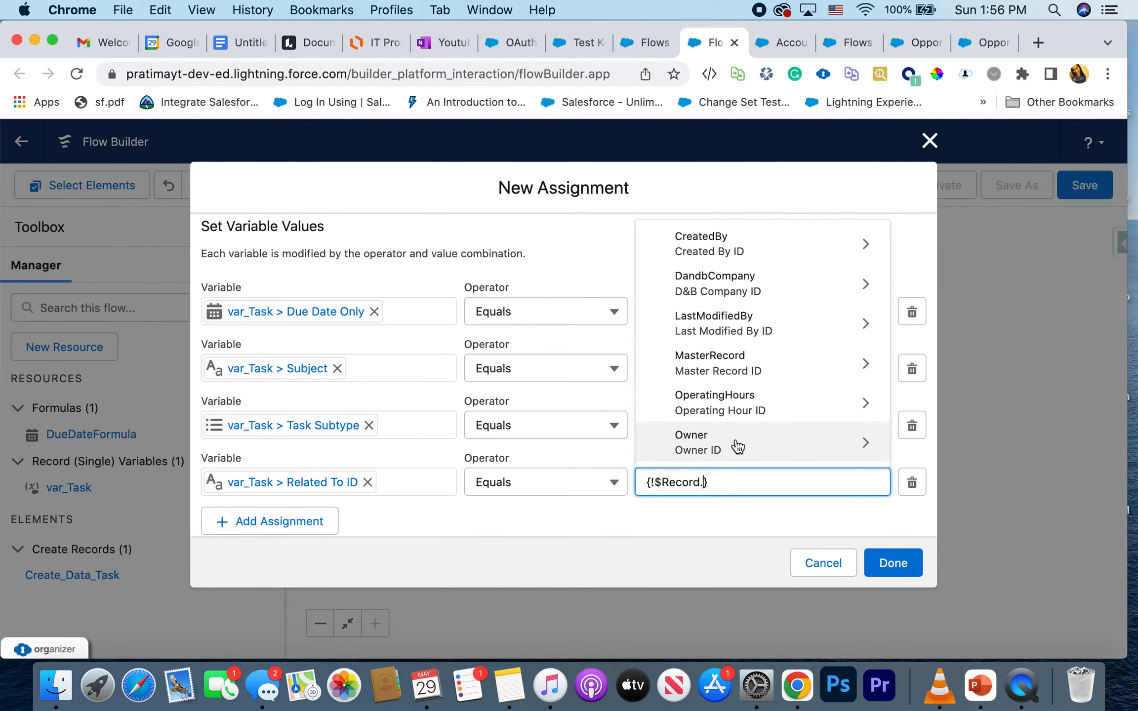
{"action": "type", "text": "wha"}
{"action": "key", "text": "BackSpace"}
{"action": "key", "text": "BackSpace"}
{"action": "key", "text": "BackSpace"}
{"action": "key", "text": "BackSpace"}
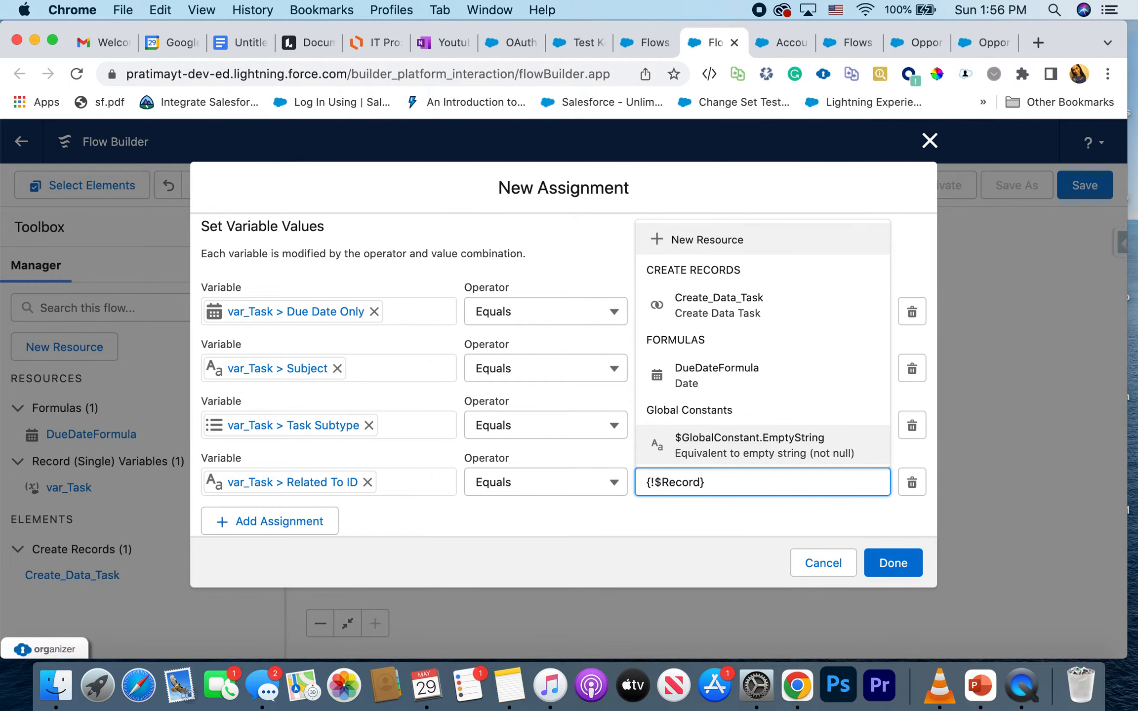
{"action": "type", "text": ".Id"}
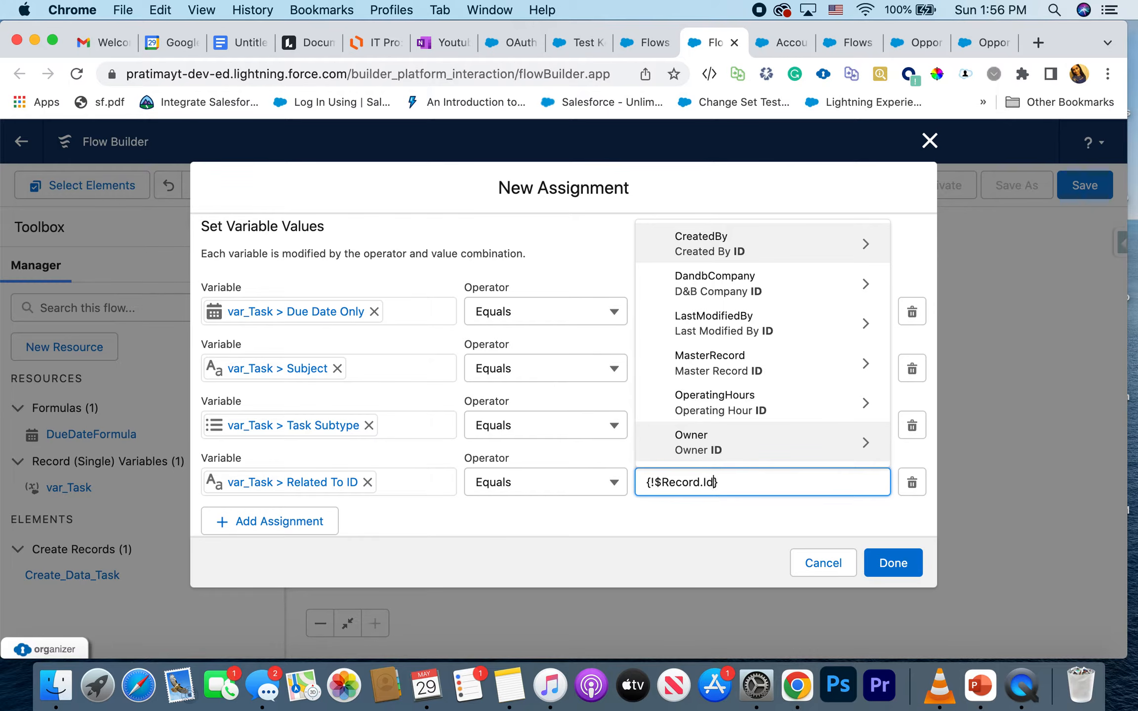
{"action": "scroll", "coordinate": [818, 393], "scroll_direction": "down", "scroll_amount": 5}
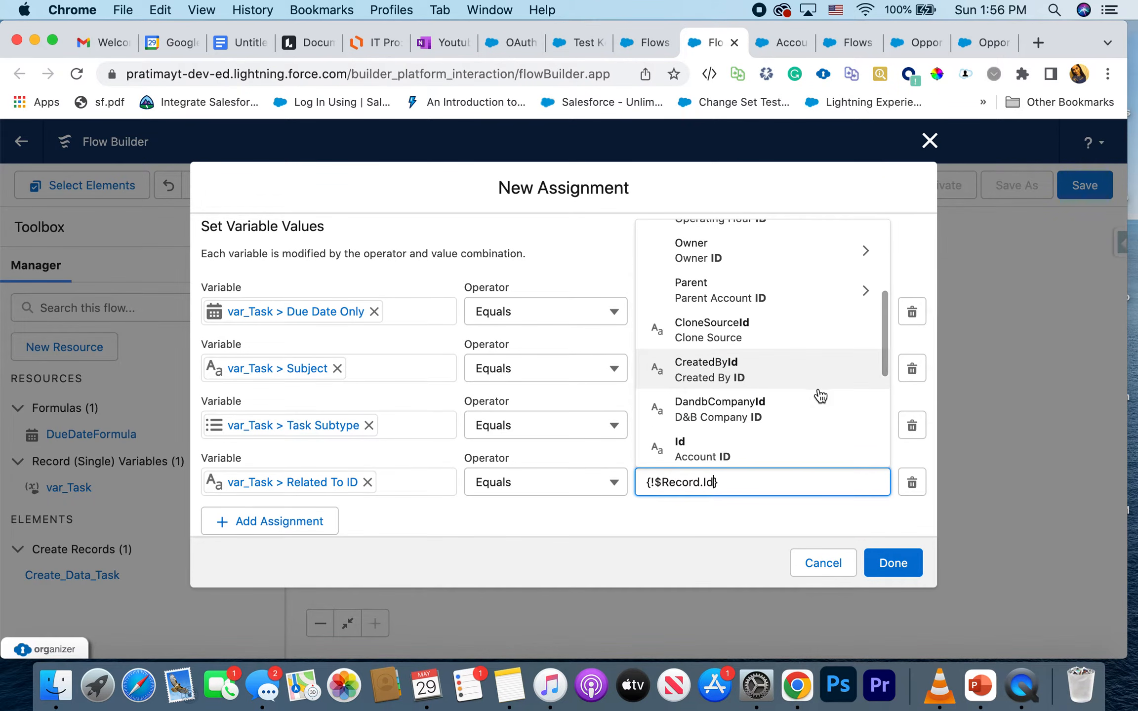
{"action": "left_click", "coordinate": [793, 450]}
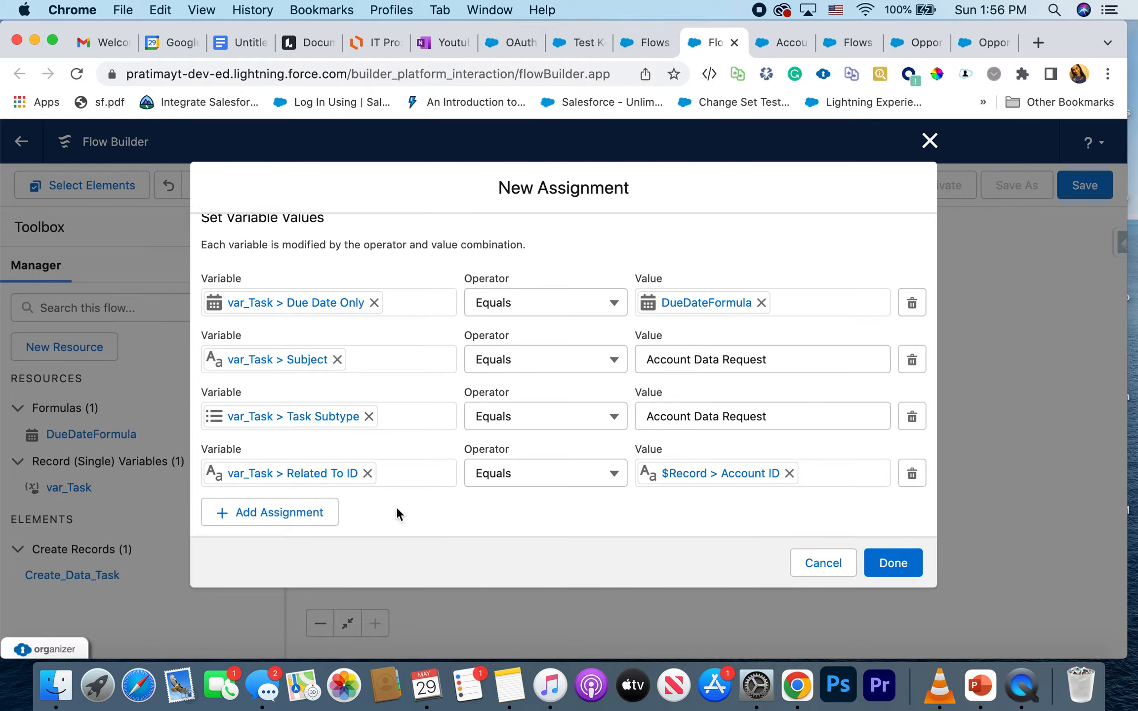
Add a fifth assignment row that sets the WhoId (Name ID) field of var_Task
{"action": "left_click", "coordinate": [302, 513]}
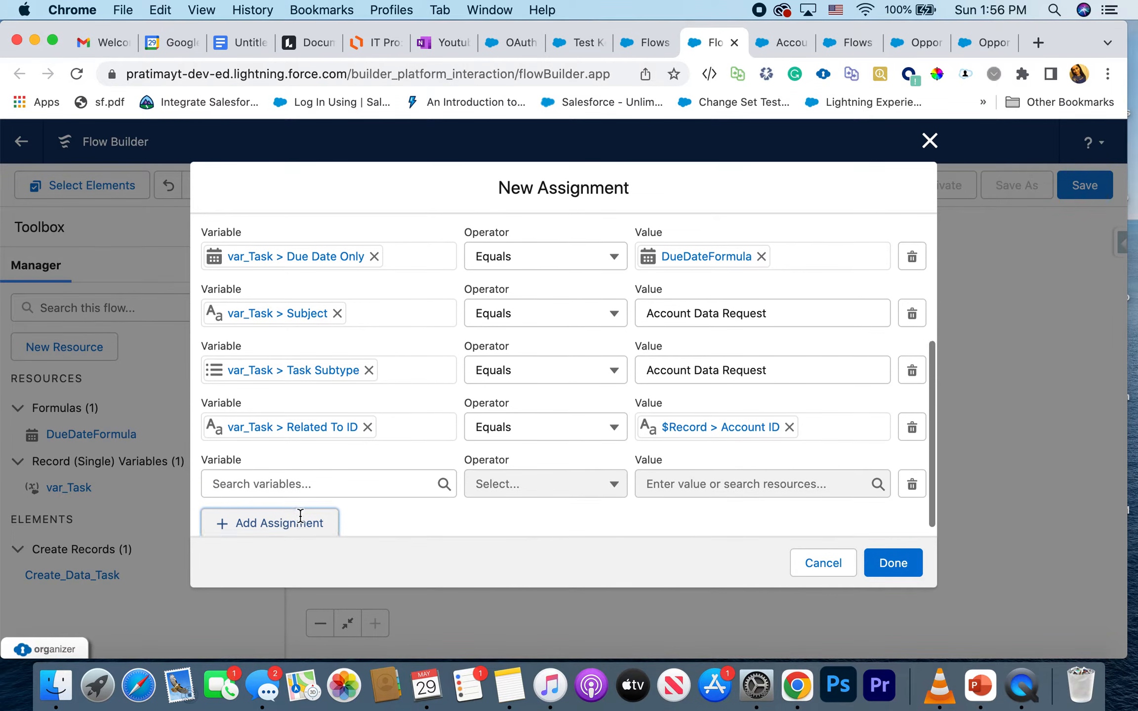
{"action": "left_click", "coordinate": [358, 474]}
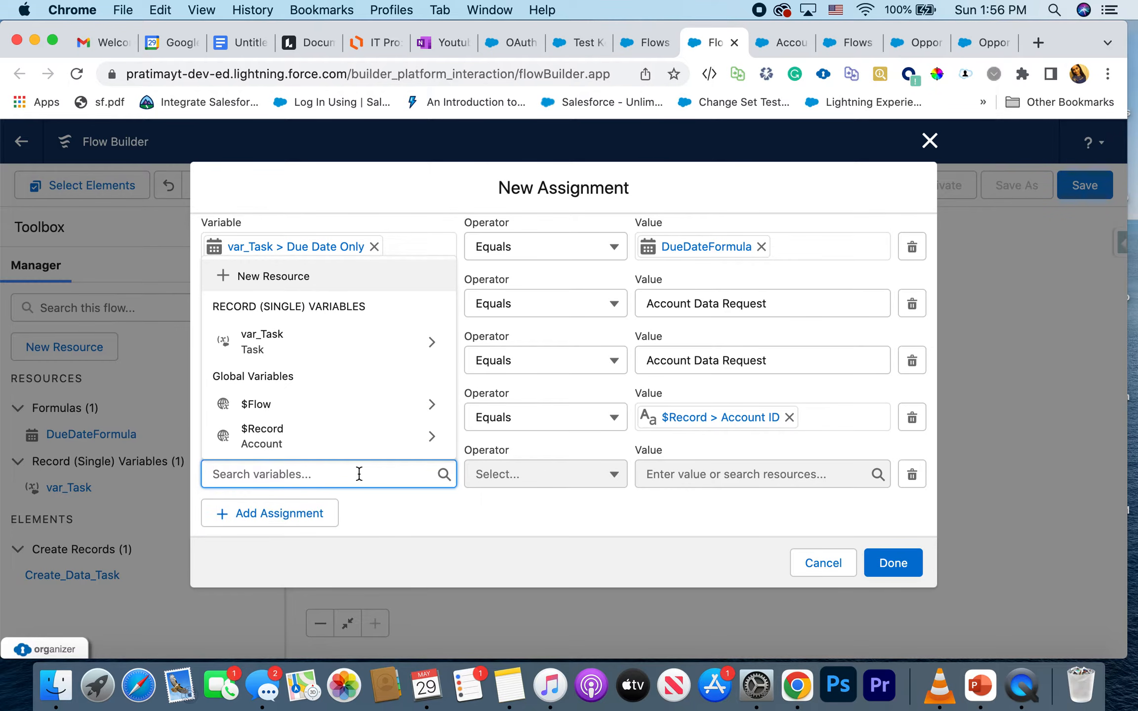
{"action": "type", "text": "who"}
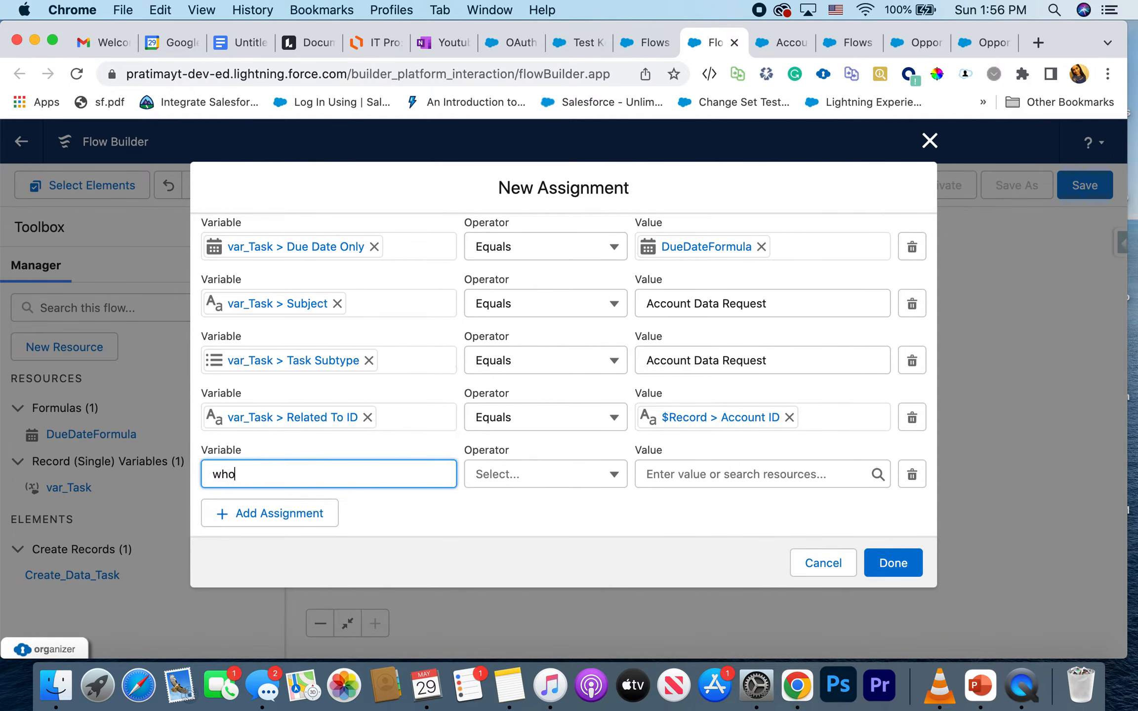
{"action": "key", "text": "BackSpace"}
{"action": "key", "text": "BackSpace"}
{"action": "key", "text": "BackSpace"}
{"action": "type", "text": "var"}
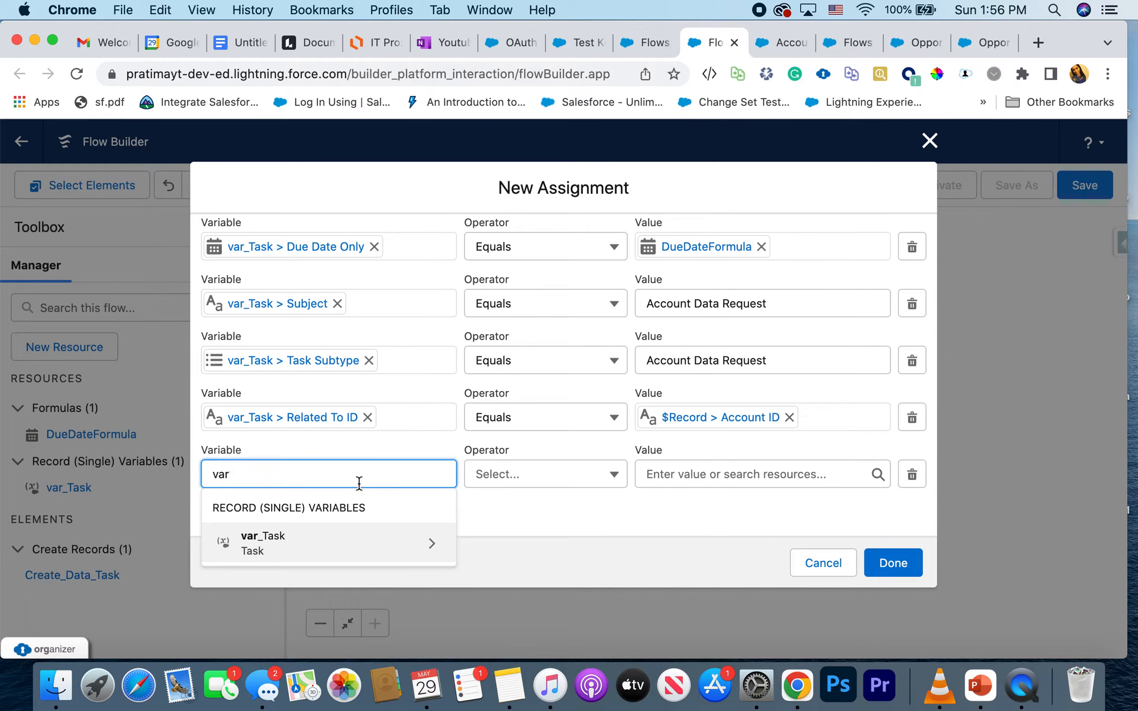
{"action": "left_click", "coordinate": [339, 548]}
{"action": "type", "text": "who"}
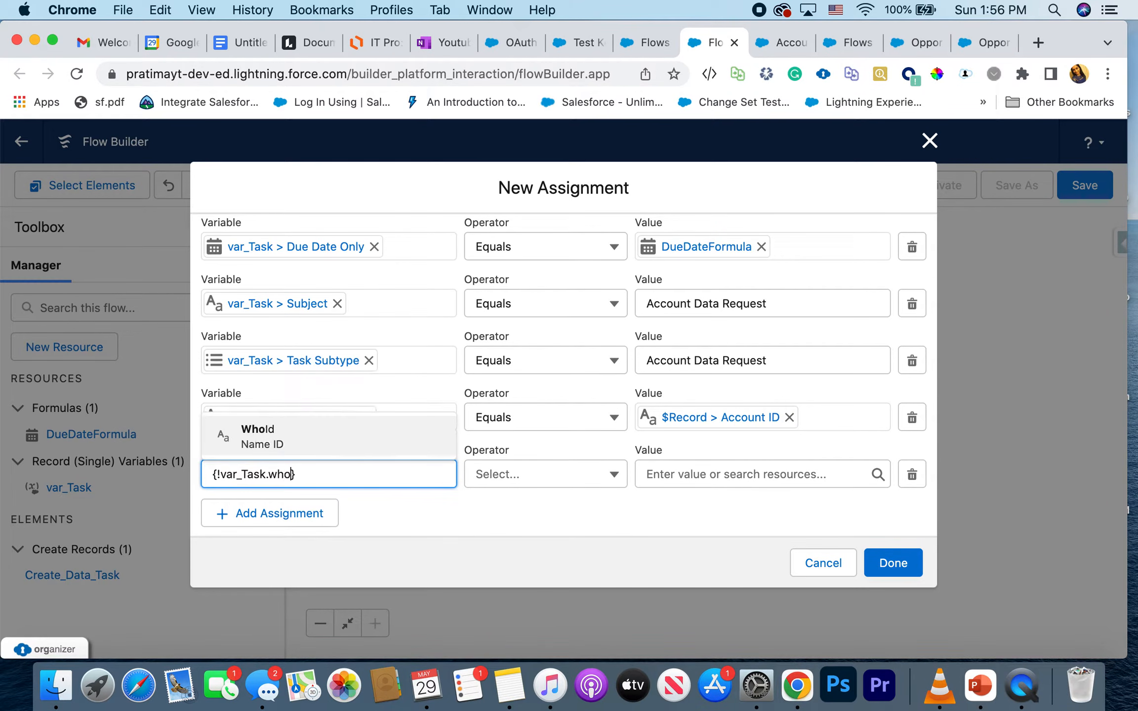
{"action": "left_click", "coordinate": [304, 428]}
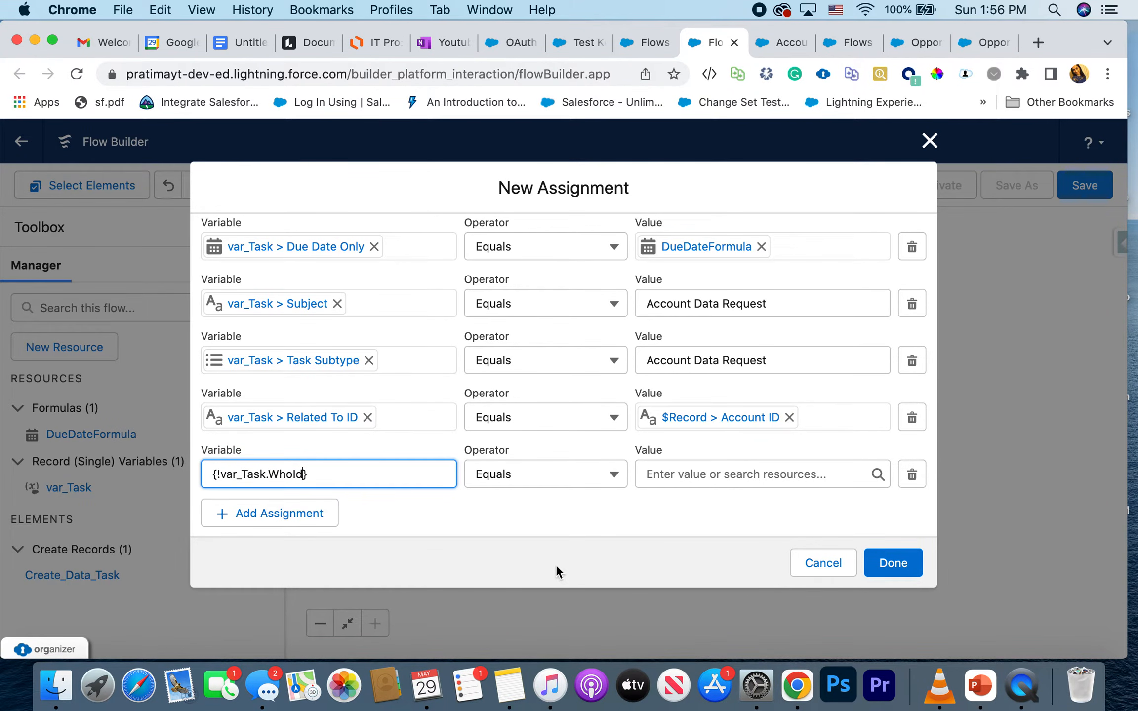
{"action": "left_click", "coordinate": [574, 545]}
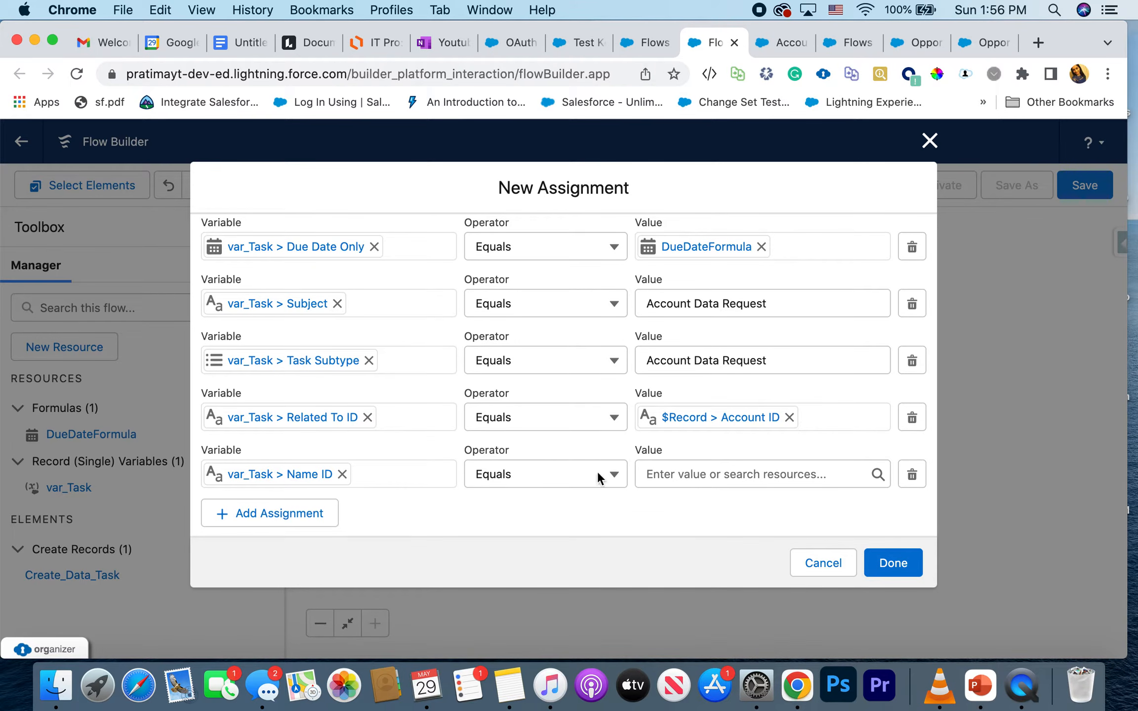
{"action": "left_click", "coordinate": [672, 483]}
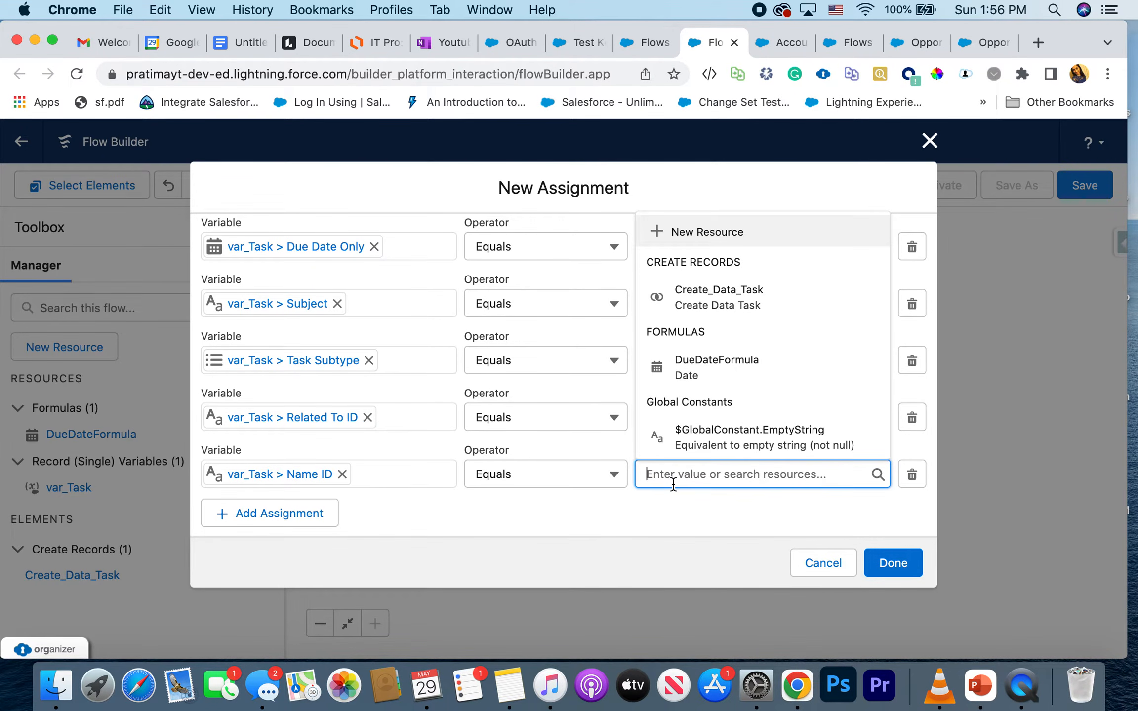
{"action": "scroll", "coordinate": [742, 411], "scroll_direction": "down", "scroll_amount": 2}
{"action": "scroll", "coordinate": [790, 381], "scroll_direction": "down", "scroll_amount": 5}
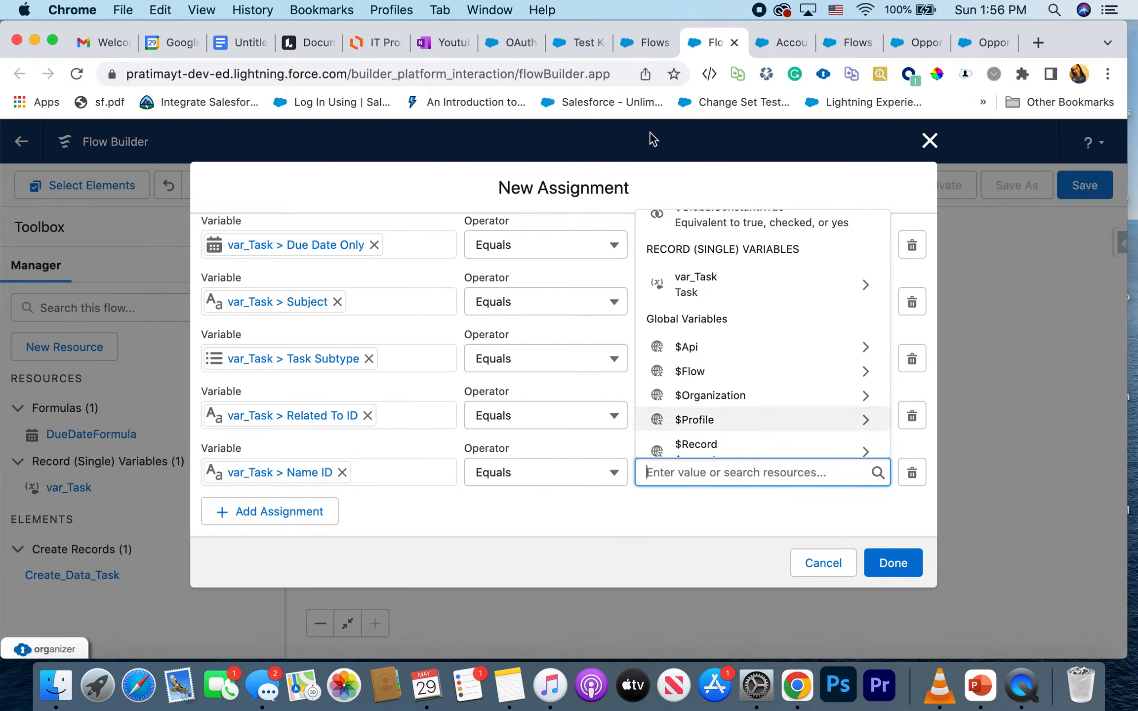
Find the Queues page in Salesforce Setup and open the Data queue
{"action": "left_click", "coordinate": [637, 41]}
{"action": "left_click", "coordinate": [106, 225]}
{"action": "type", "text": "queue"}
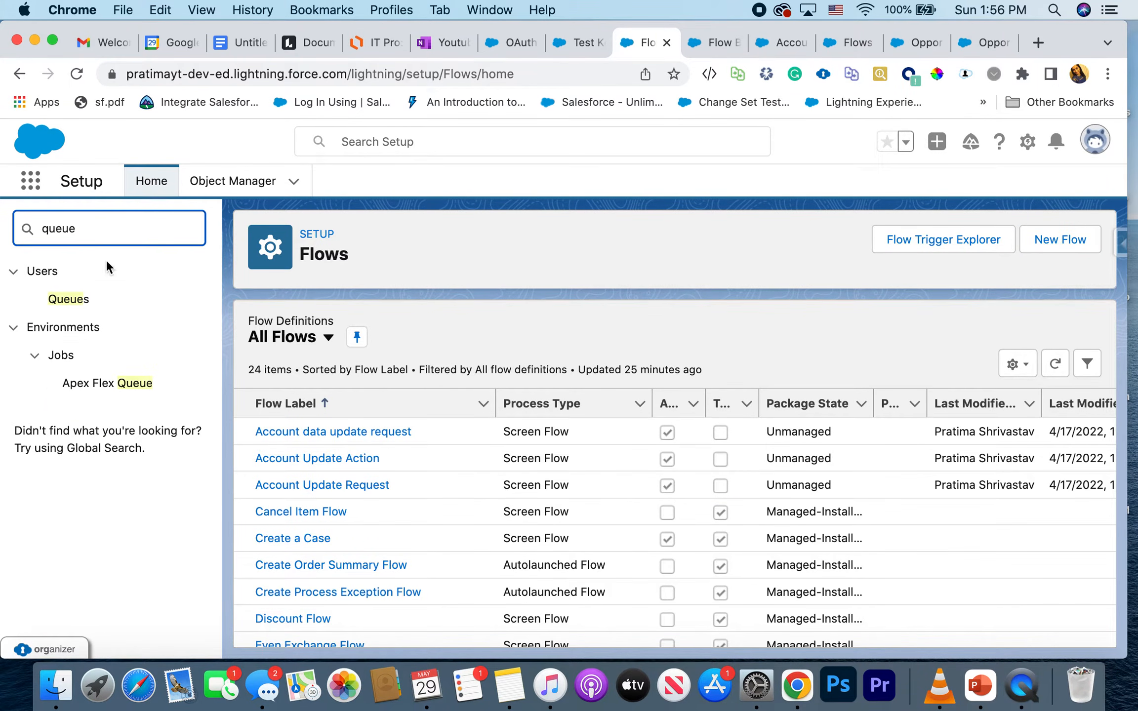
{"action": "left_click", "coordinate": [92, 306]}
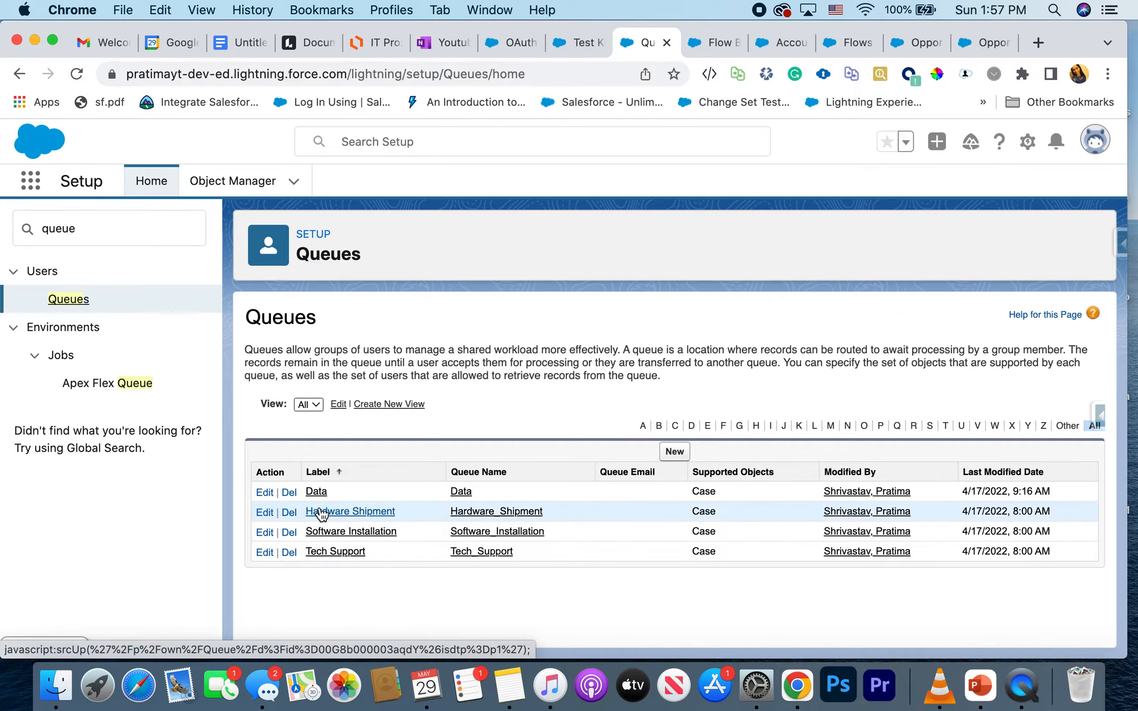
{"action": "left_click", "coordinate": [315, 492]}
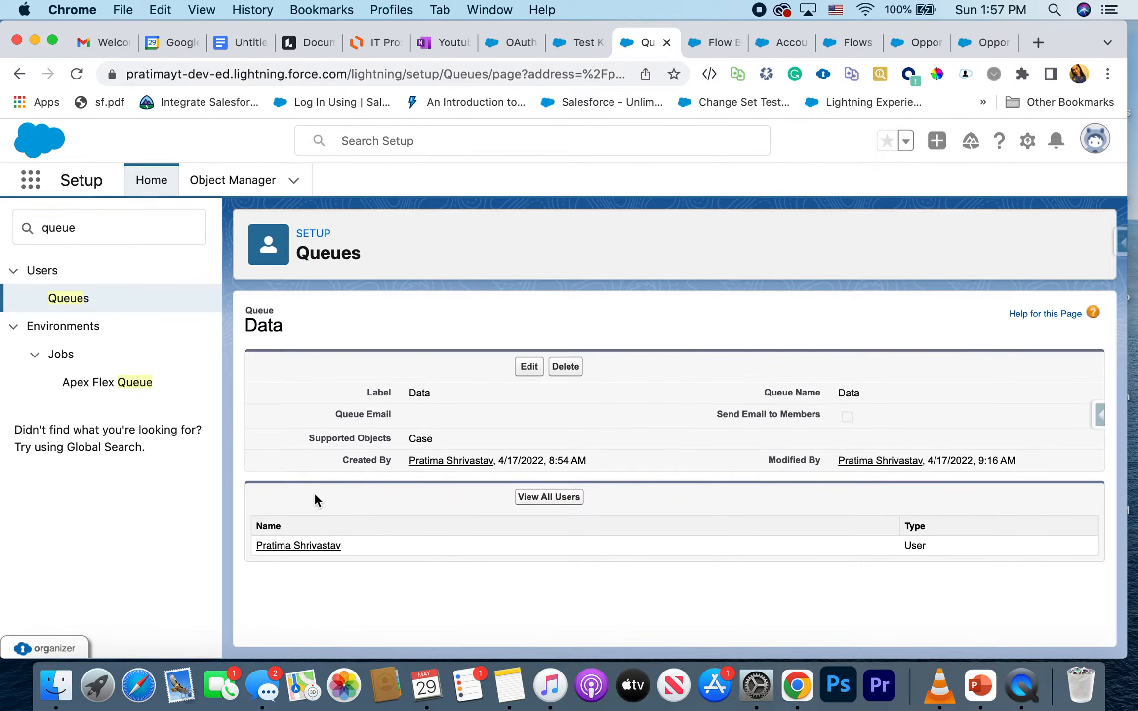
Add Task to the Data queue's supported objects and save the queue
{"action": "left_click", "coordinate": [529, 368]}
{"action": "scroll", "coordinate": [385, 554], "scroll_direction": "down", "scroll_amount": 8}
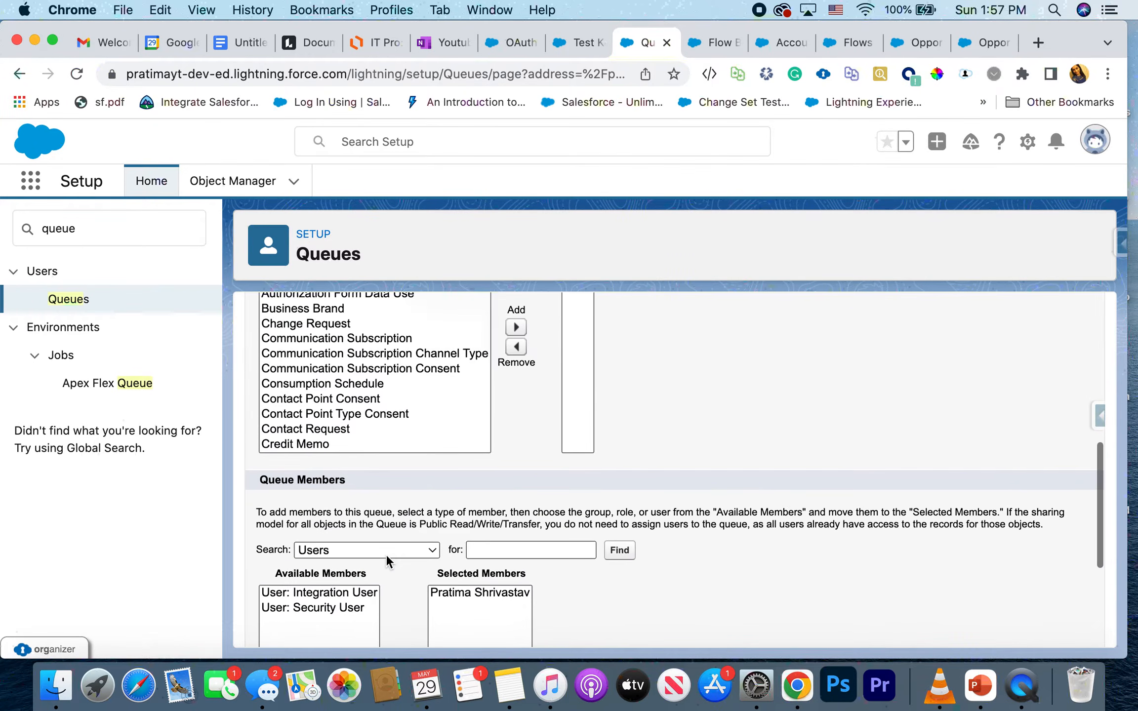
{"action": "scroll", "coordinate": [411, 397], "scroll_direction": "up", "scroll_amount": 3}
{"action": "scroll", "coordinate": [411, 397], "scroll_direction": "down", "scroll_amount": 5}
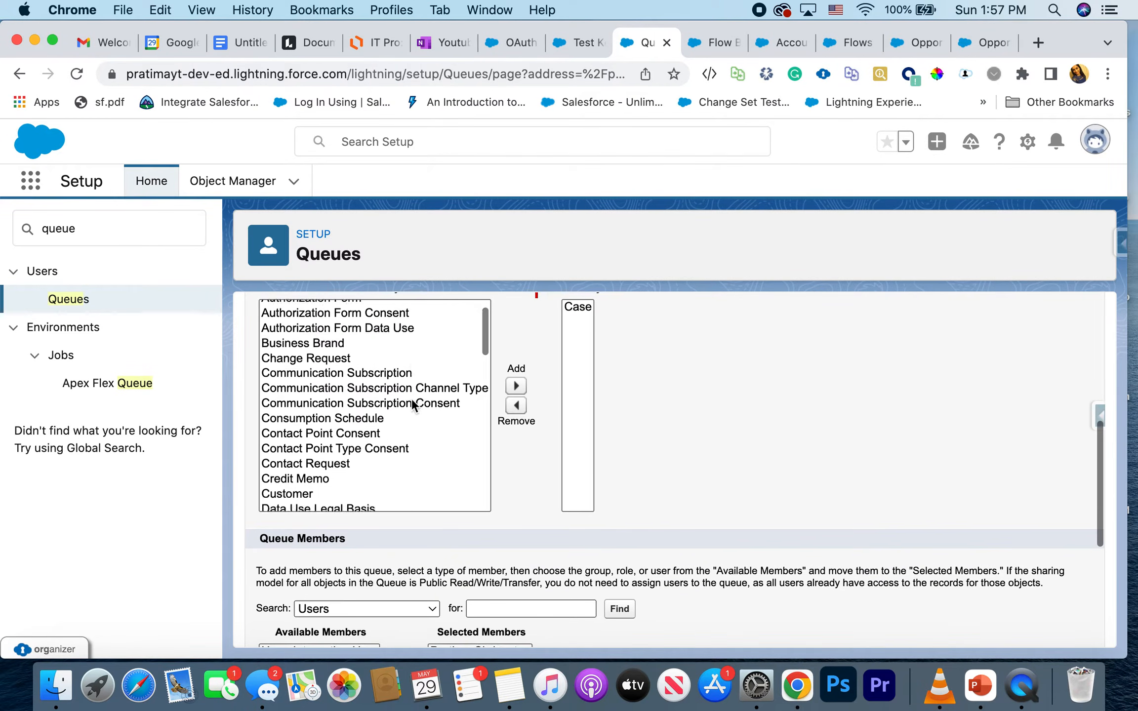
{"action": "scroll", "coordinate": [411, 397], "scroll_direction": "down", "scroll_amount": 10}
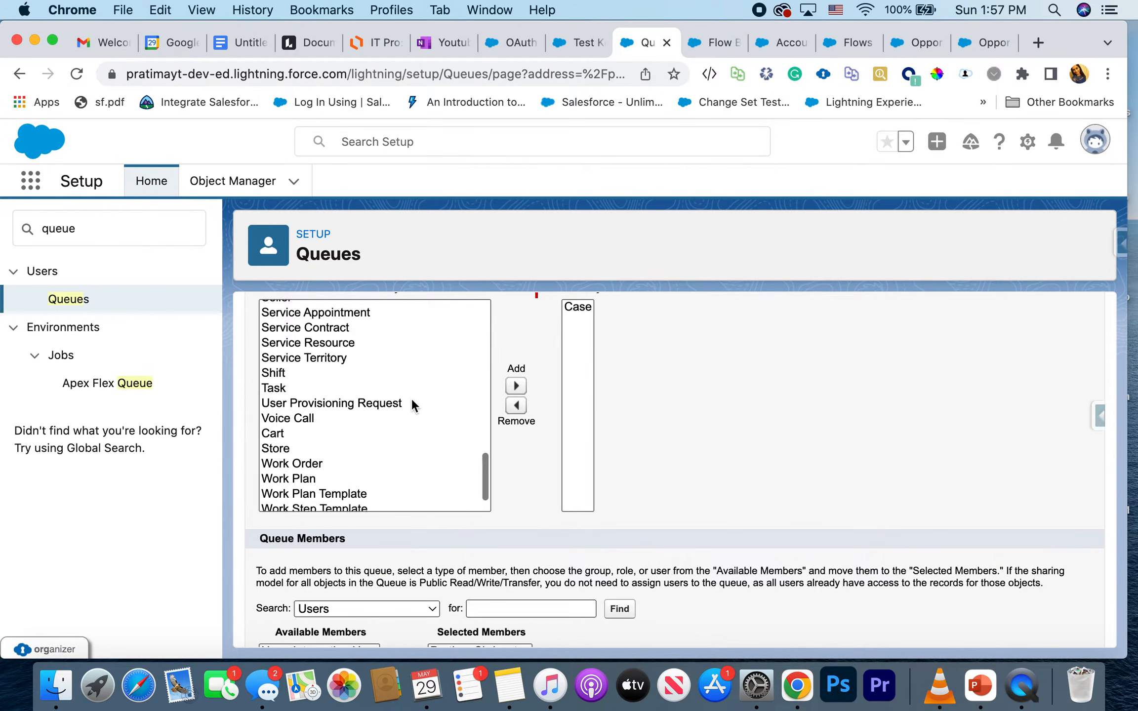
{"action": "left_click", "coordinate": [274, 388]}
{"action": "left_click", "coordinate": [516, 386]}
{"action": "scroll", "coordinate": [704, 441], "scroll_direction": "up", "scroll_amount": 6}
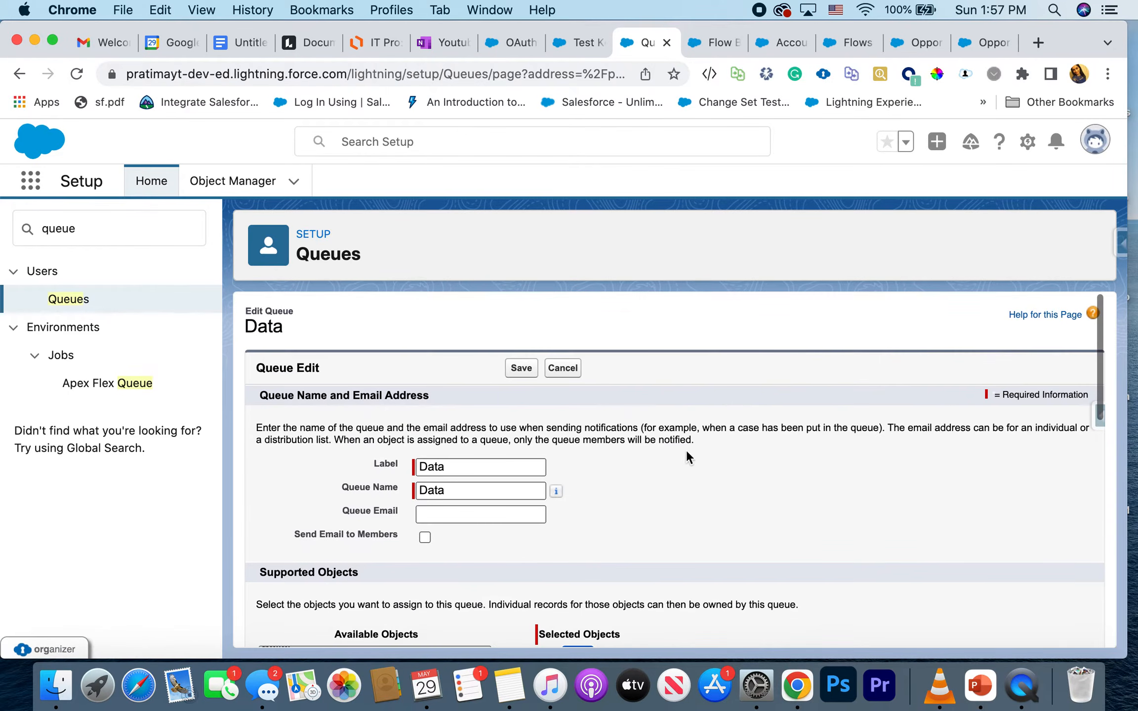
{"action": "left_click", "coordinate": [527, 369]}
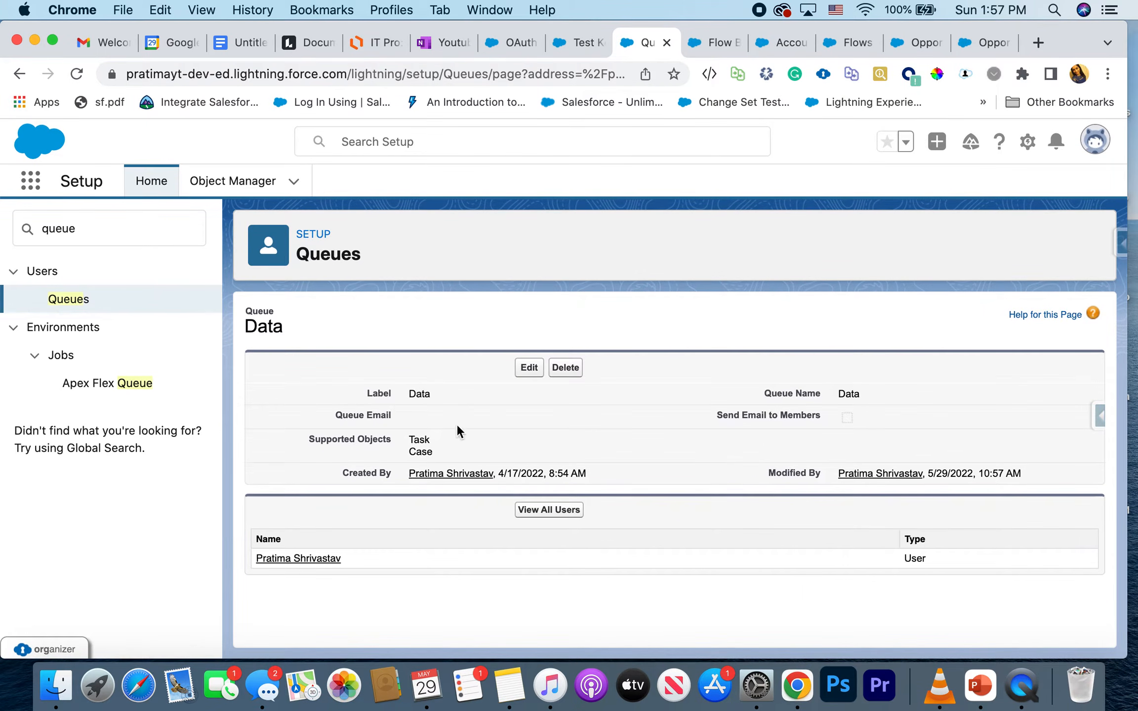
Run the export query "select Id, Name, DeveloperName from Group" in Salesforce Inspector's data export
{"action": "double_click", "coordinate": [418, 393]}
{"action": "left_click", "coordinate": [1119, 244]}
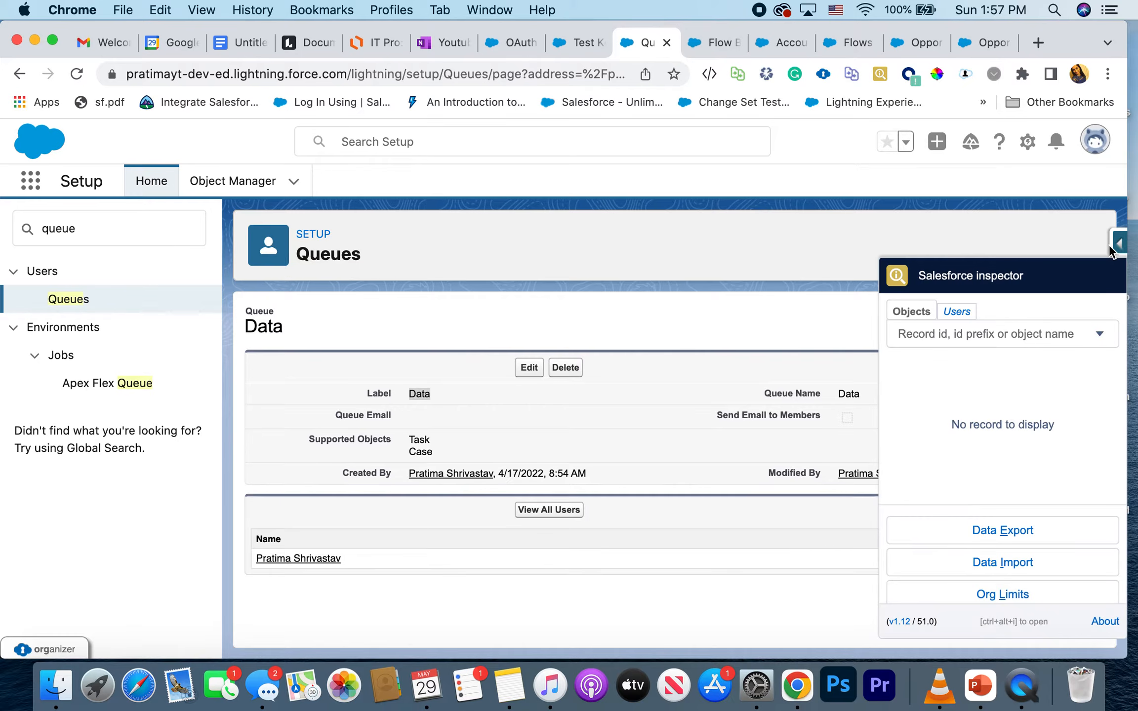
{"action": "left_click", "coordinate": [1000, 533]}
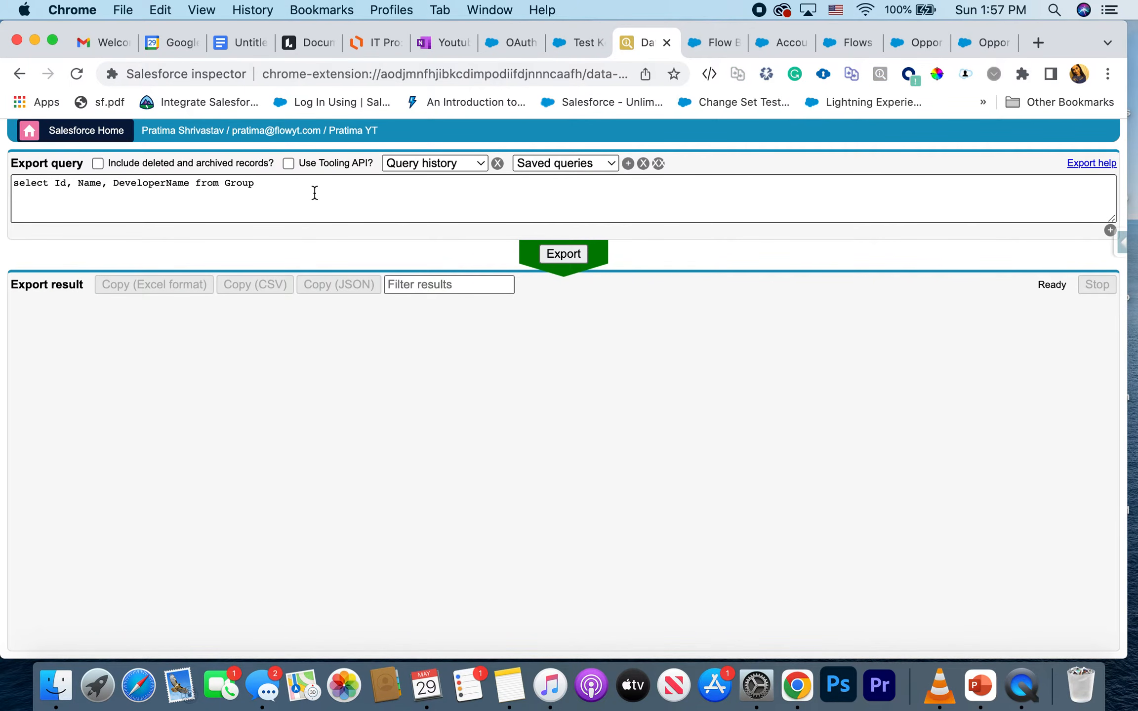
{"action": "left_click", "coordinate": [573, 253]}
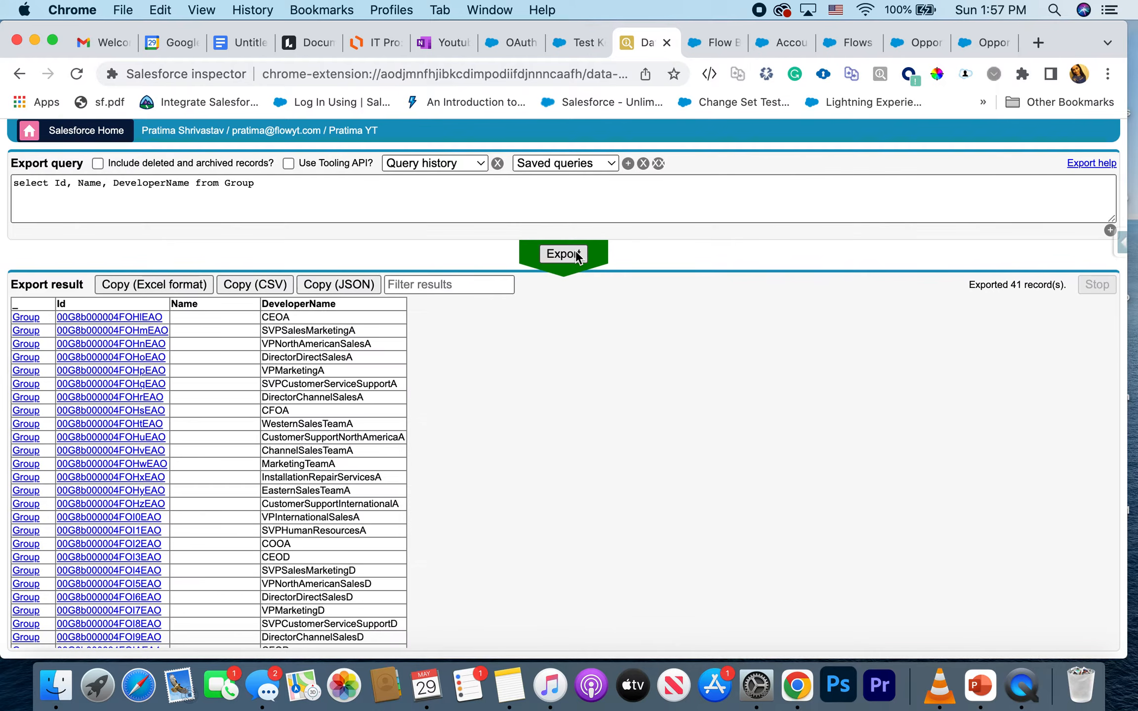
{"action": "scroll", "coordinate": [294, 441], "scroll_direction": "down", "scroll_amount": 5}
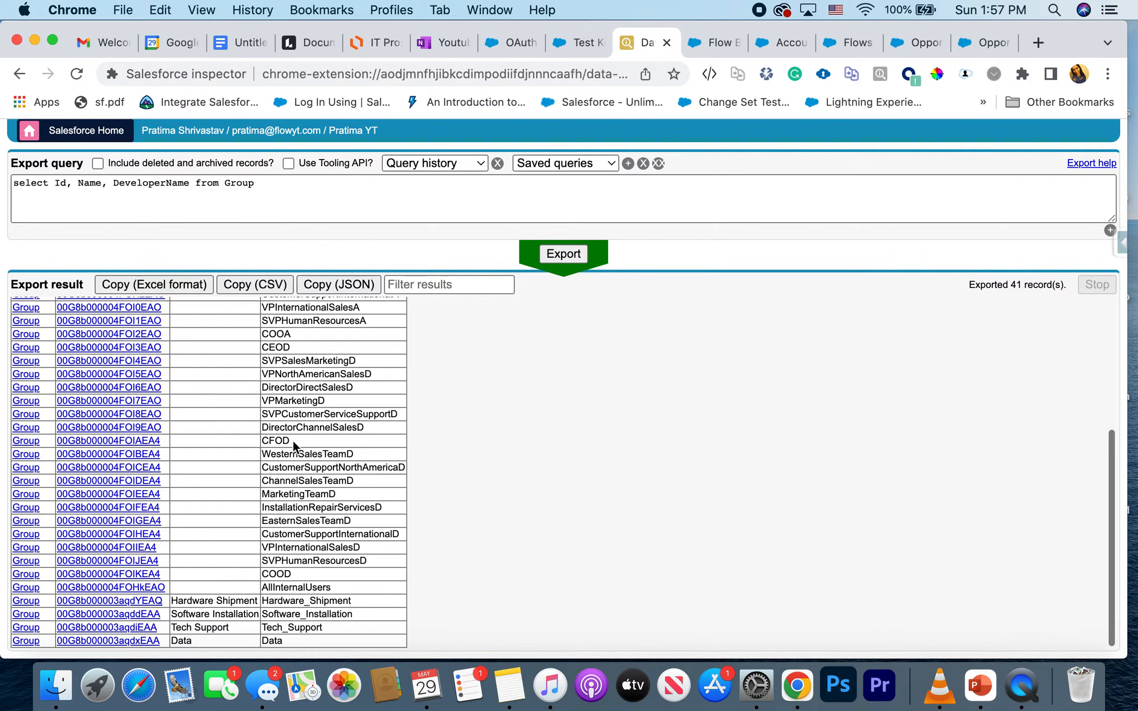
Rerun the Group export query and copy the Id of the Data queue from the results
{"action": "double_click", "coordinate": [242, 182]}
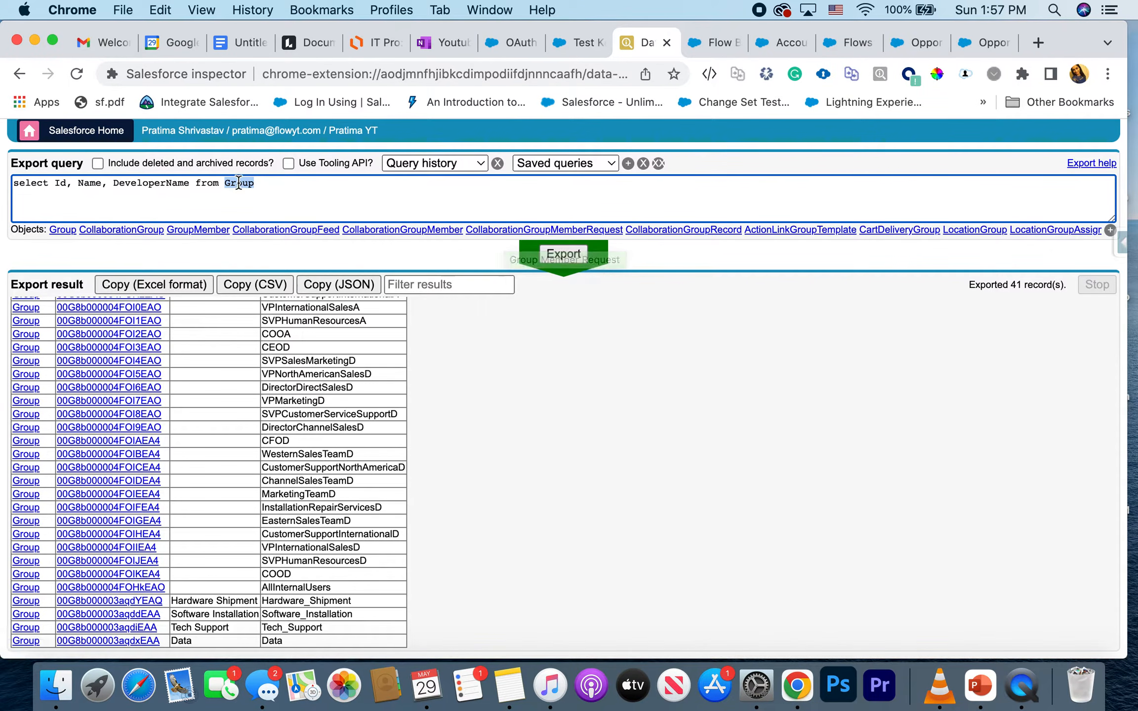
{"action": "left_click", "coordinate": [551, 258]}
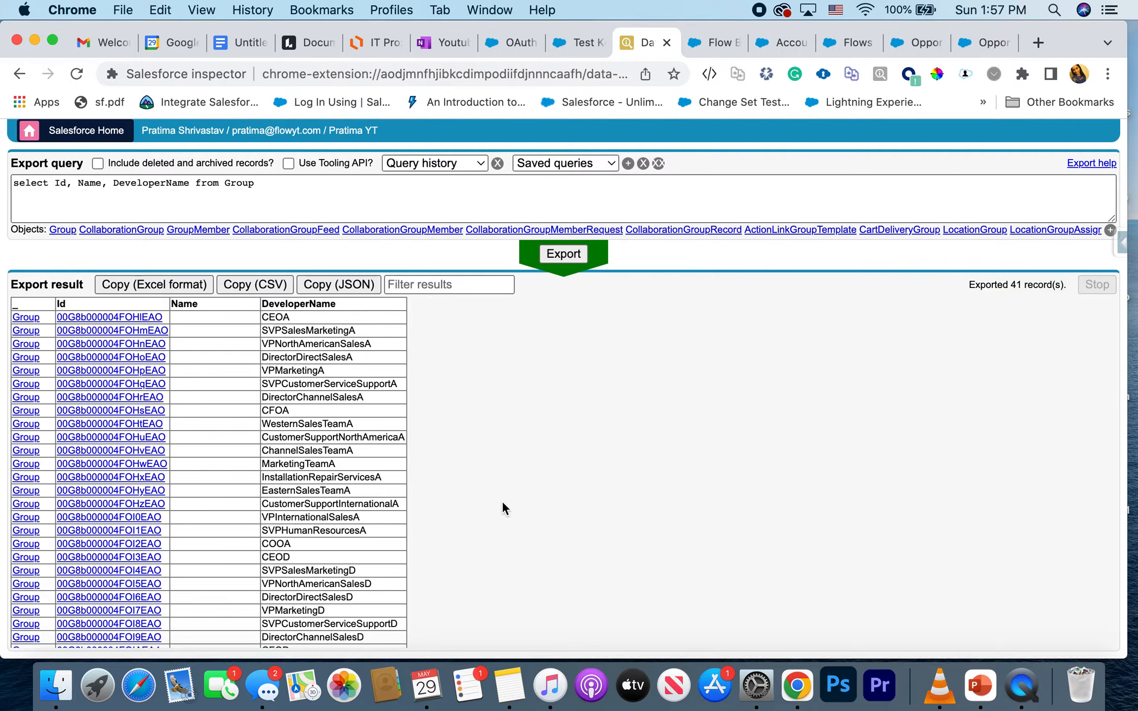
{"action": "scroll", "coordinate": [502, 500], "scroll_direction": "down", "scroll_amount": 5}
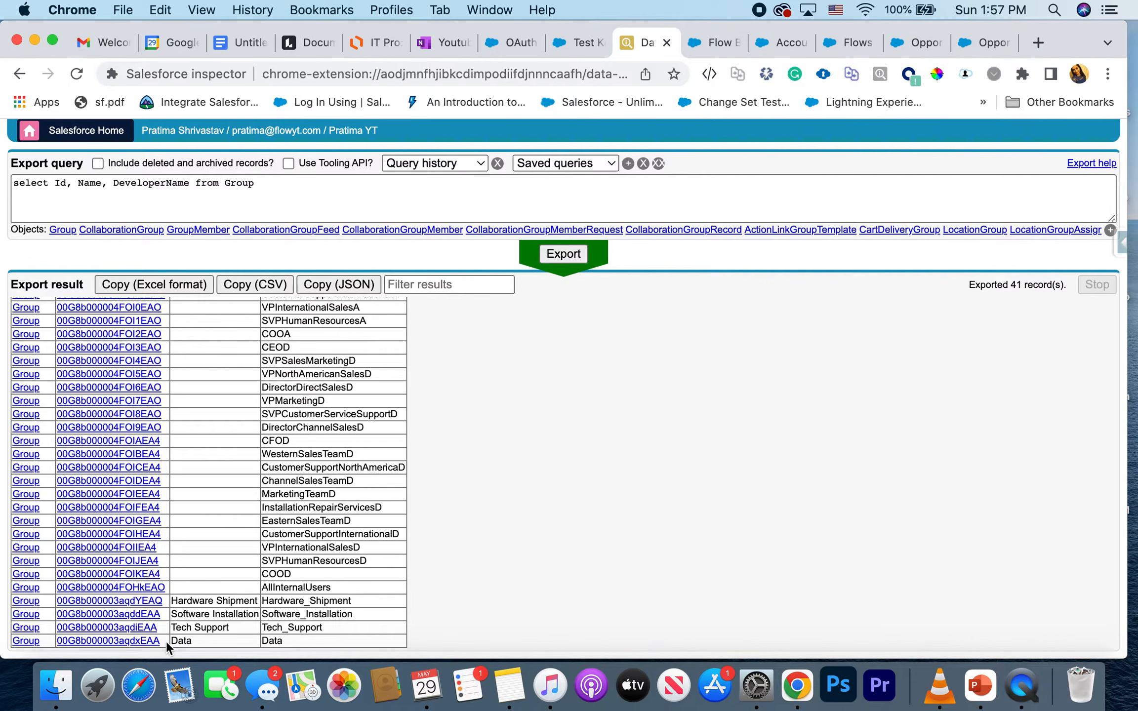
{"action": "left_click_drag", "start_coordinate": [162, 639], "coordinate": [54, 643]}
{"action": "key", "text": "super+c"}
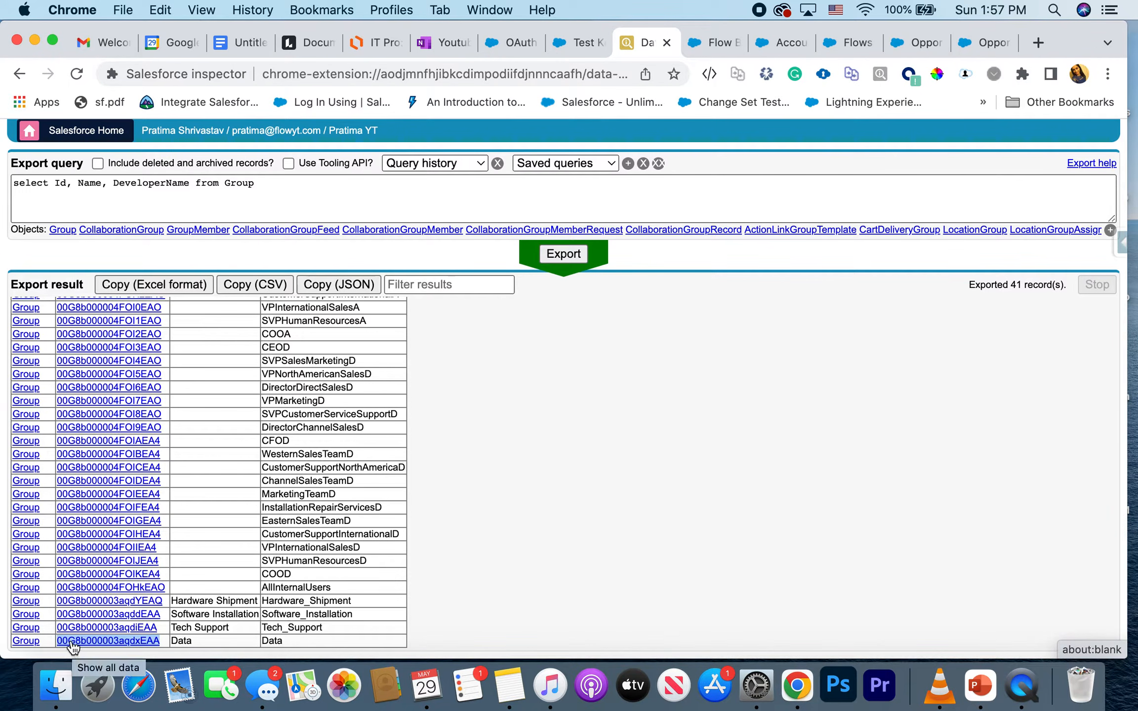
{"action": "scroll", "coordinate": [146, 630], "scroll_direction": "up", "scroll_amount": 2}
{"action": "scroll", "coordinate": [146, 629], "scroll_direction": "up", "scroll_amount": 2}
{"action": "scroll", "coordinate": [197, 632], "scroll_direction": "down", "scroll_amount": 5}
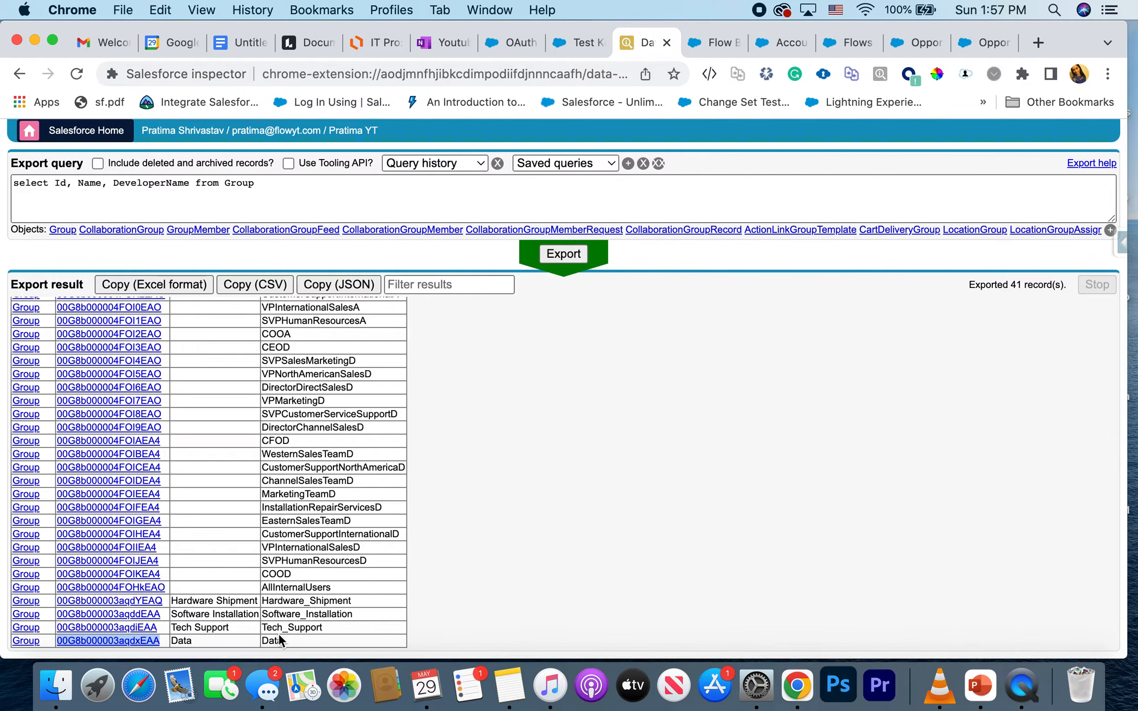
Set the var_Task Name ID value to the copied Data queue Id 00G8b000003aqdxEAA, without leading spaces, and finish the new assignment
{"action": "left_click", "coordinate": [575, 43]}
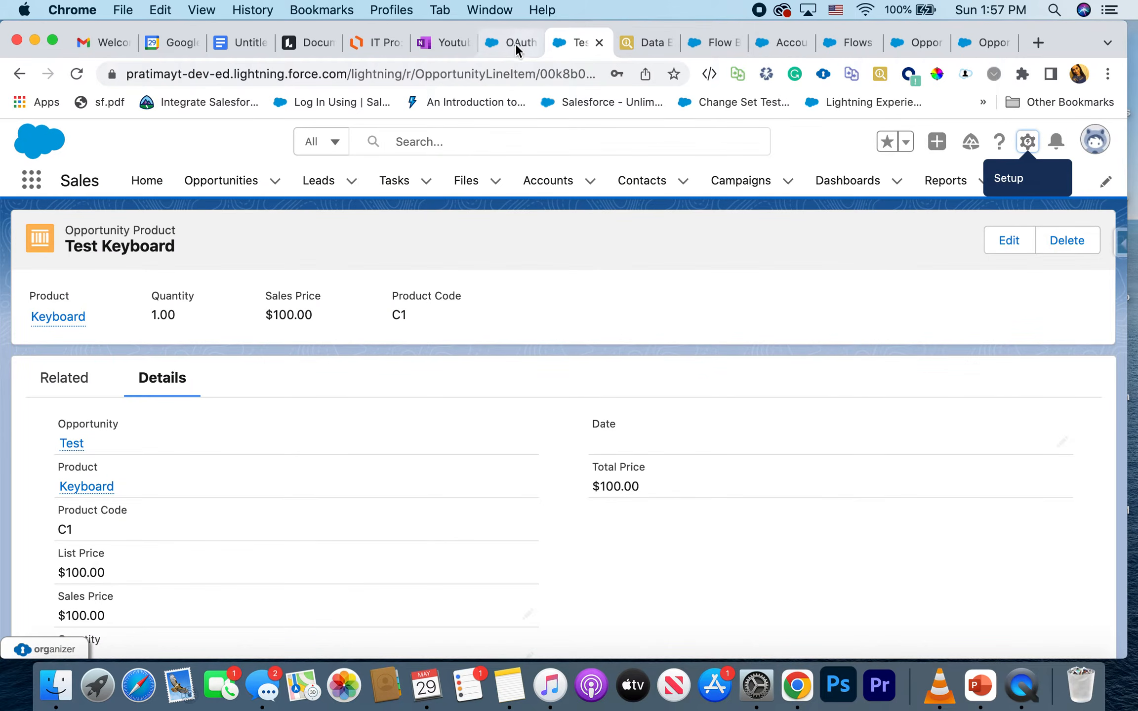
{"action": "left_click", "coordinate": [721, 42]}
{"action": "left_click", "coordinate": [823, 475]}
{"action": "key", "text": "super+v"}
{"action": "left_click", "coordinate": [669, 475]}
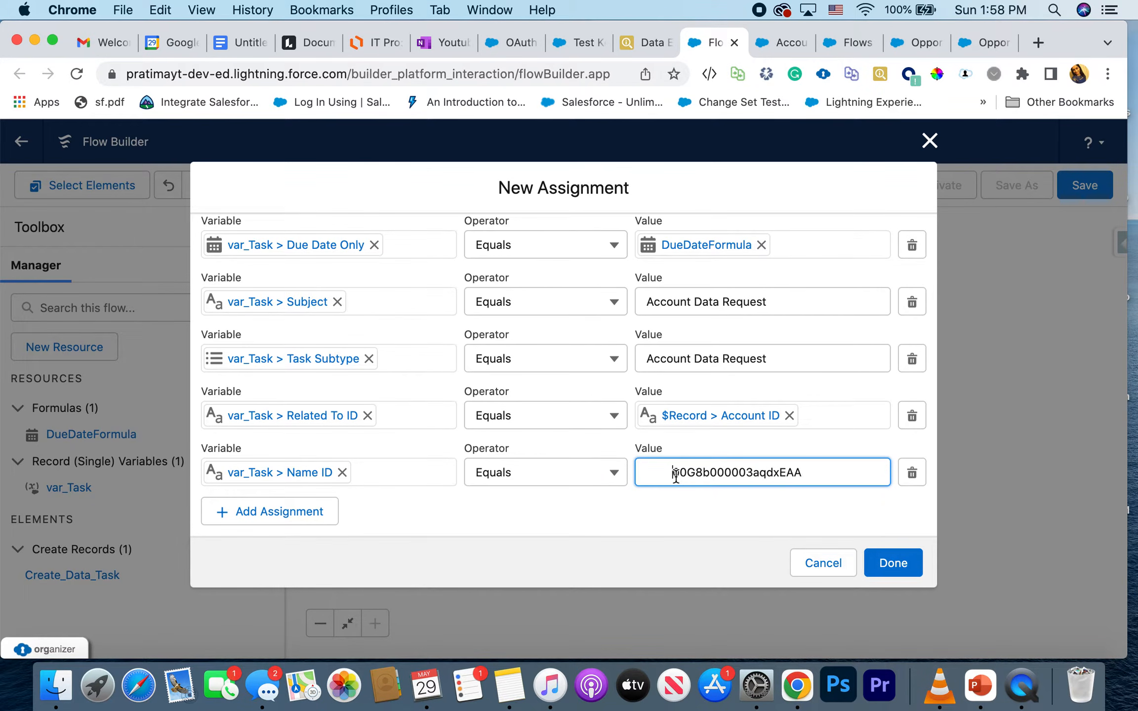
{"action": "key", "text": "BackSpace"}
{"action": "left_click", "coordinate": [671, 518]}
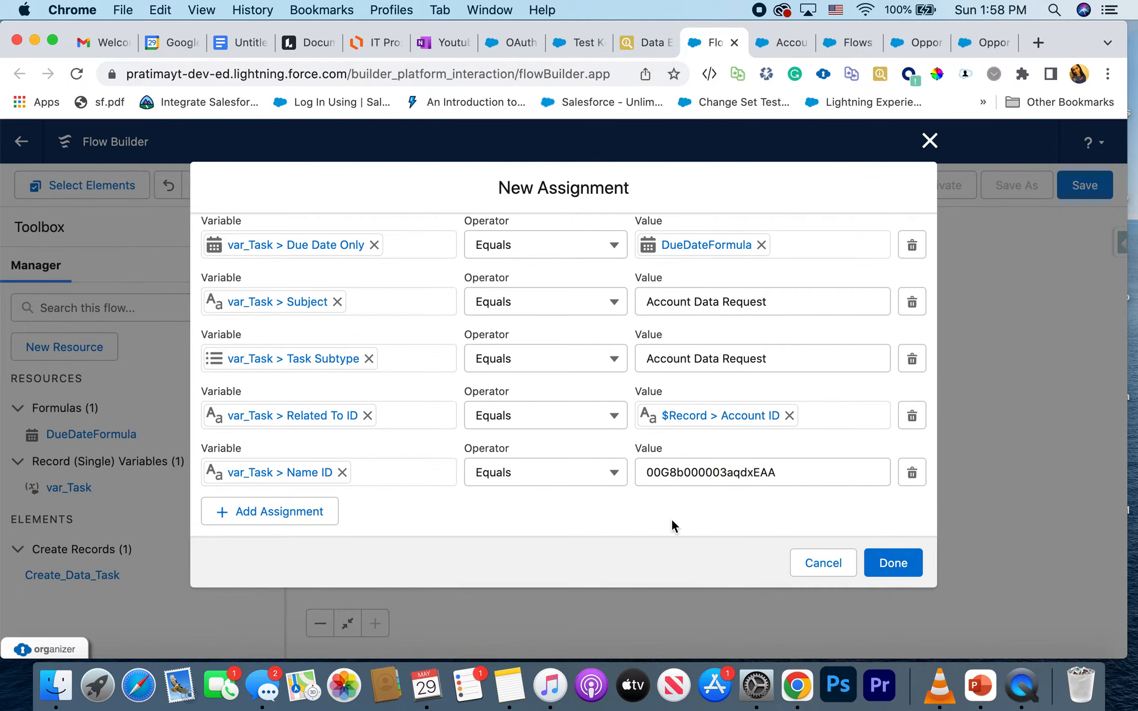
{"action": "scroll", "coordinate": [671, 518], "scroll_direction": "up", "scroll_amount": 3}
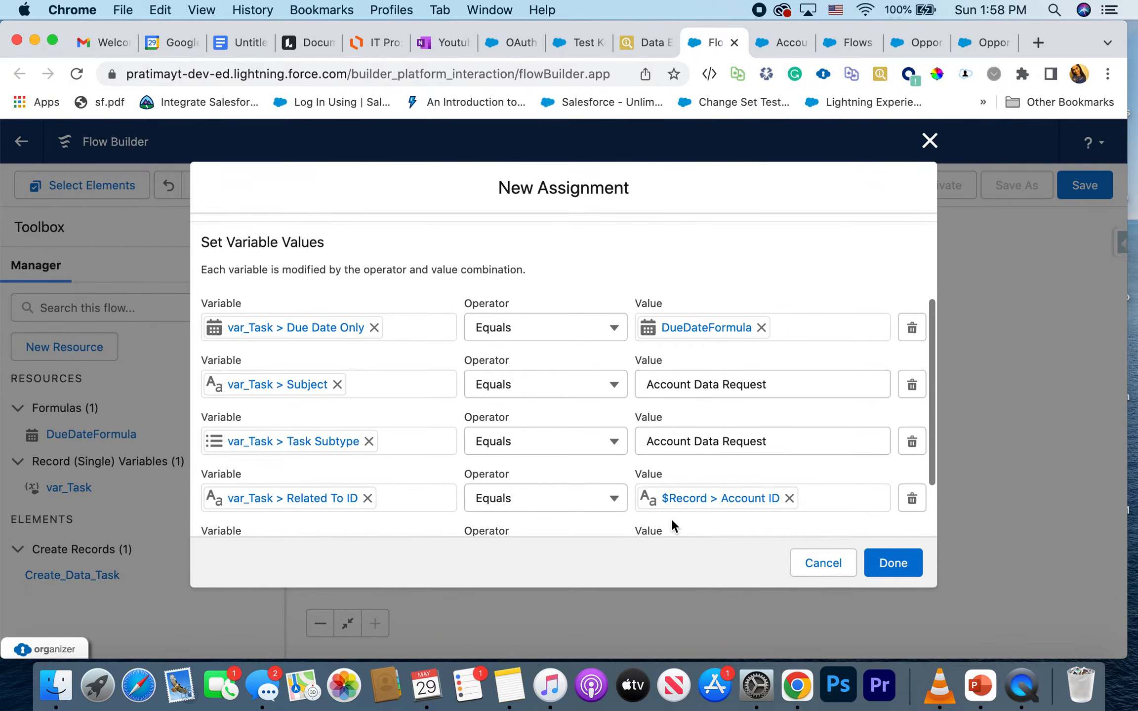
{"action": "scroll", "coordinate": [672, 519], "scroll_direction": "down", "scroll_amount": 3}
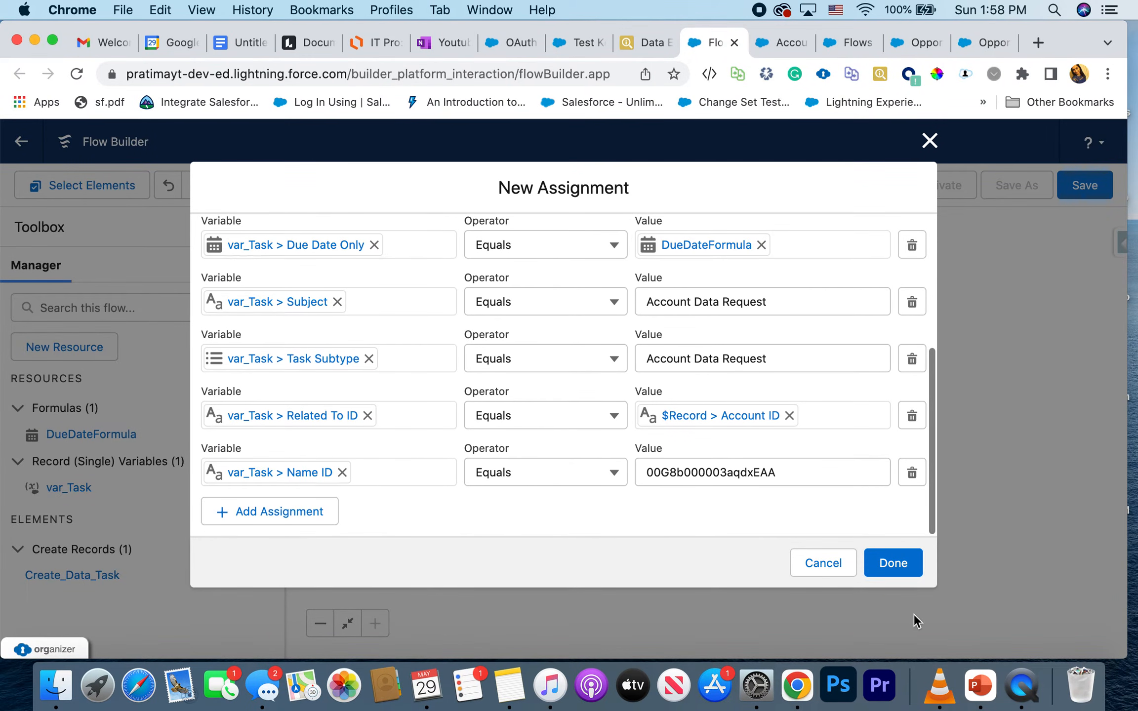
{"action": "left_click", "coordinate": [894, 561]}
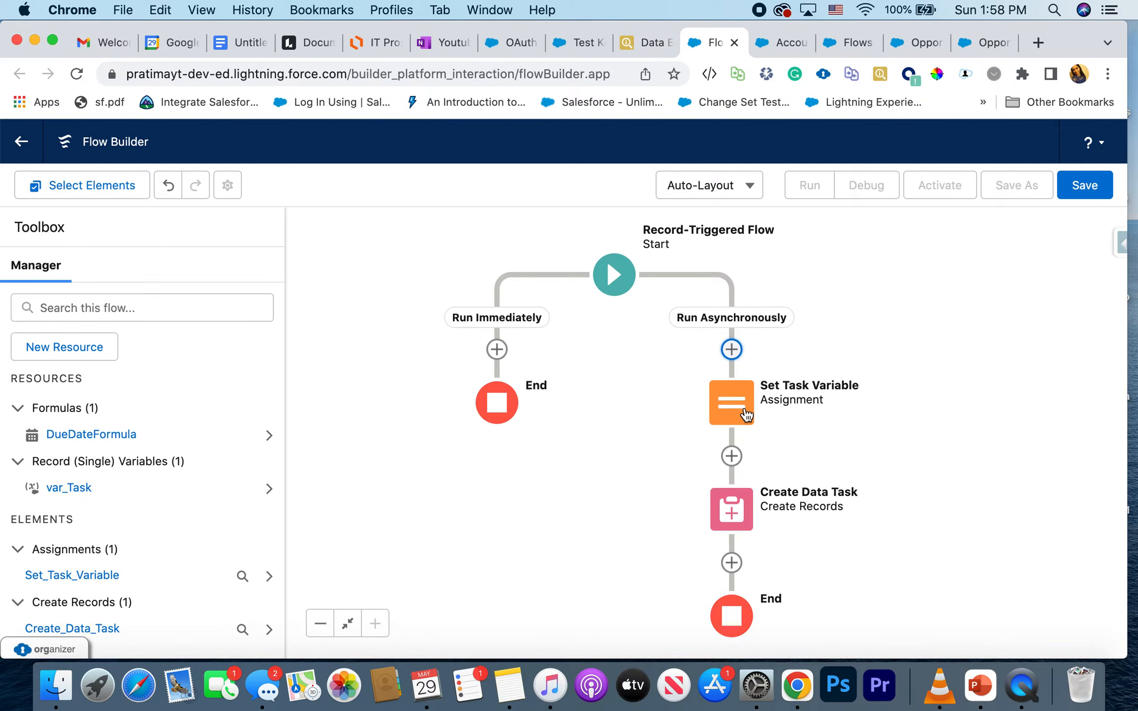
Review the variable values in the Set Task Variable assignment and close it without changes
{"action": "left_click", "coordinate": [744, 408]}
{"action": "left_click", "coordinate": [731, 561]}
{"action": "scroll", "coordinate": [749, 497], "scroll_direction": "down", "scroll_amount": 2}
{"action": "scroll", "coordinate": [749, 497], "scroll_direction": "down", "scroll_amount": 1}
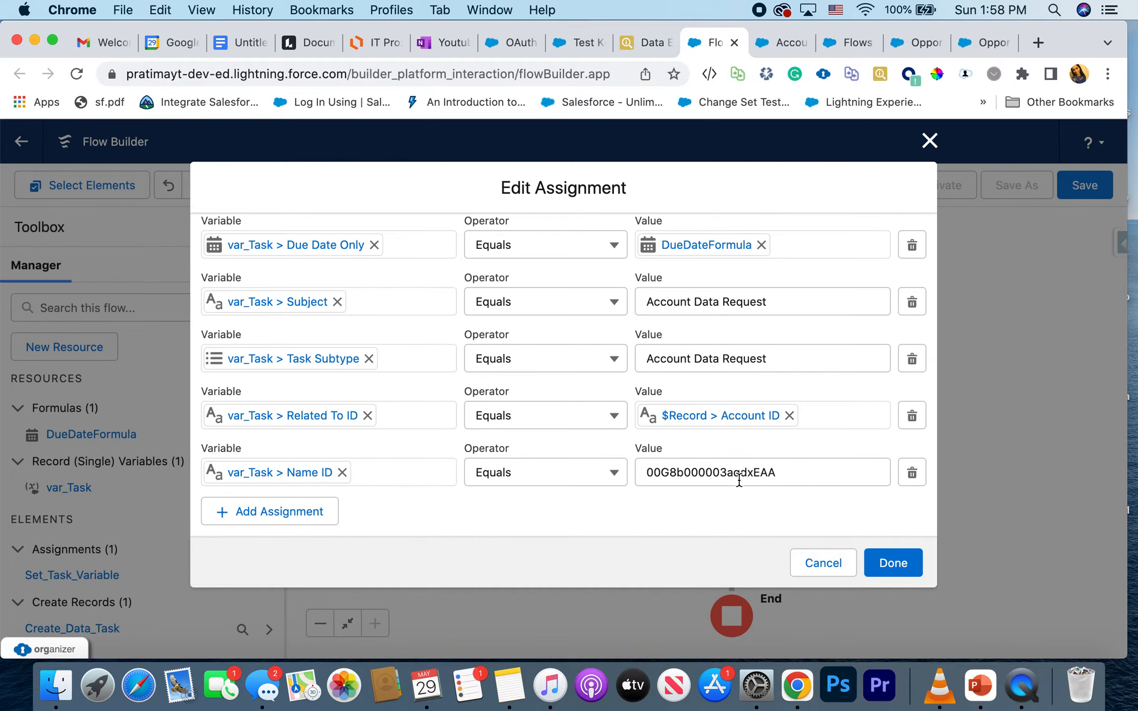
{"action": "left_click", "coordinate": [930, 143]}
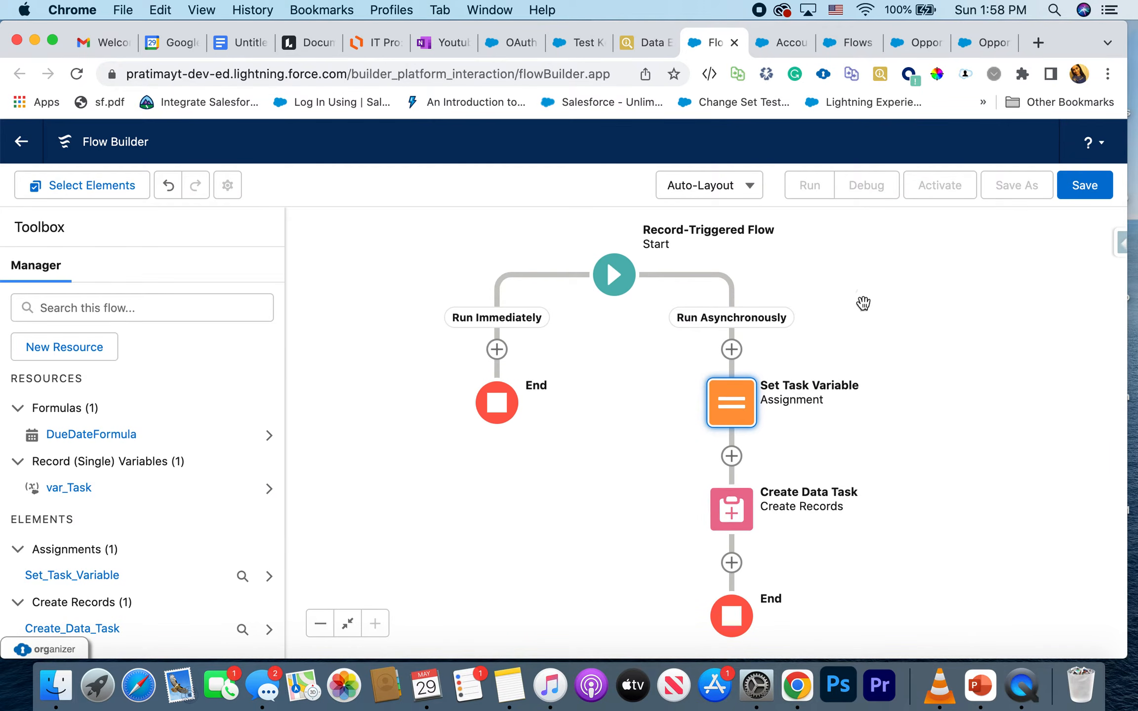
Save the flow with the label "Account Create Flow Data" and the API name Account_Create_Flow_Data
{"action": "left_click", "coordinate": [1091, 190]}
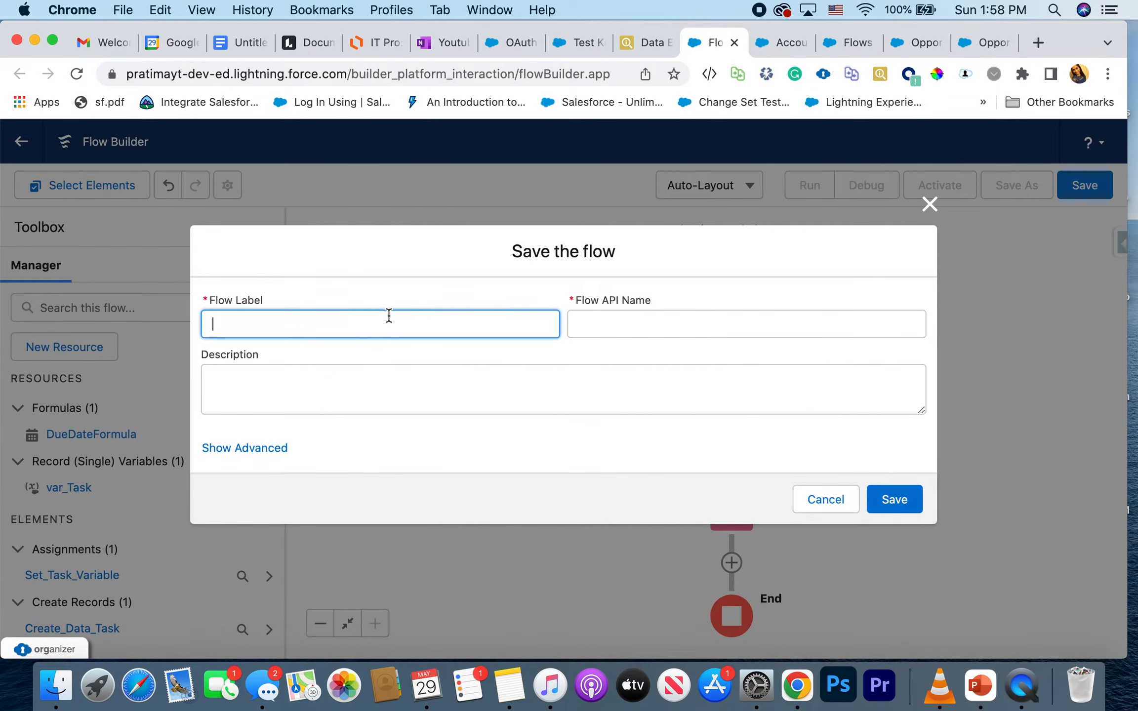
{"action": "type", "text": "Accou"}
{"action": "left_click", "coordinate": [401, 398]}
{"action": "left_click", "coordinate": [397, 327]}
{"action": "type", "text": "Data"}
{"action": "left_click", "coordinate": [780, 312]}
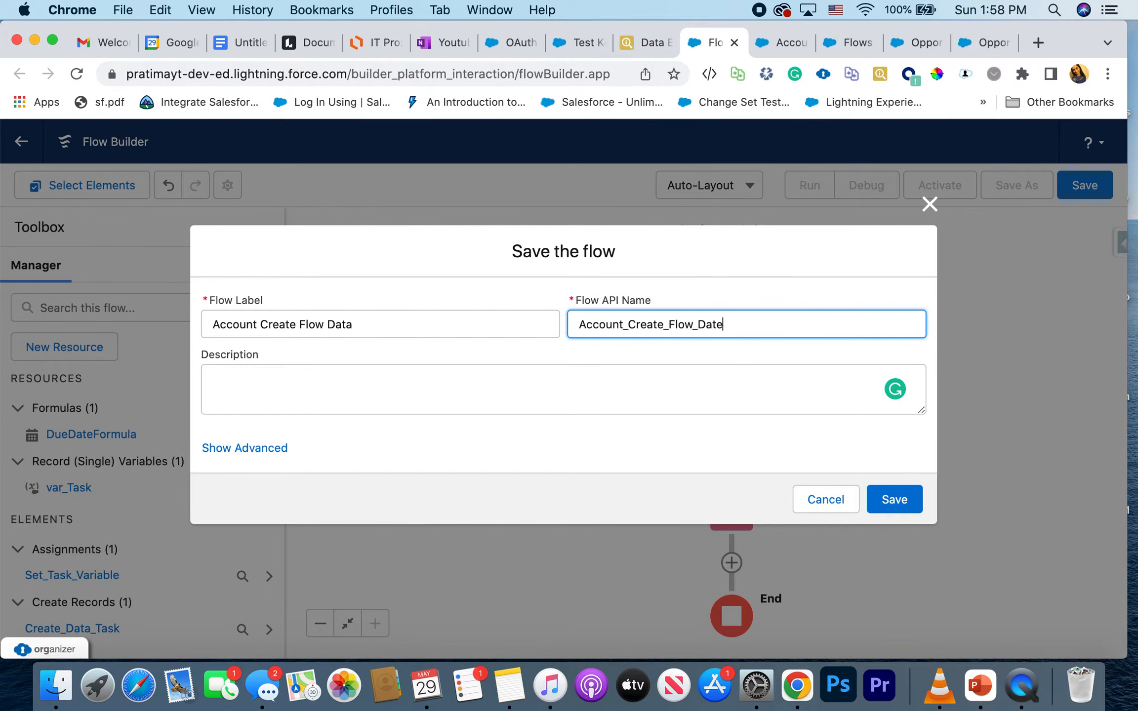
{"action": "left_click", "coordinate": [374, 325]}
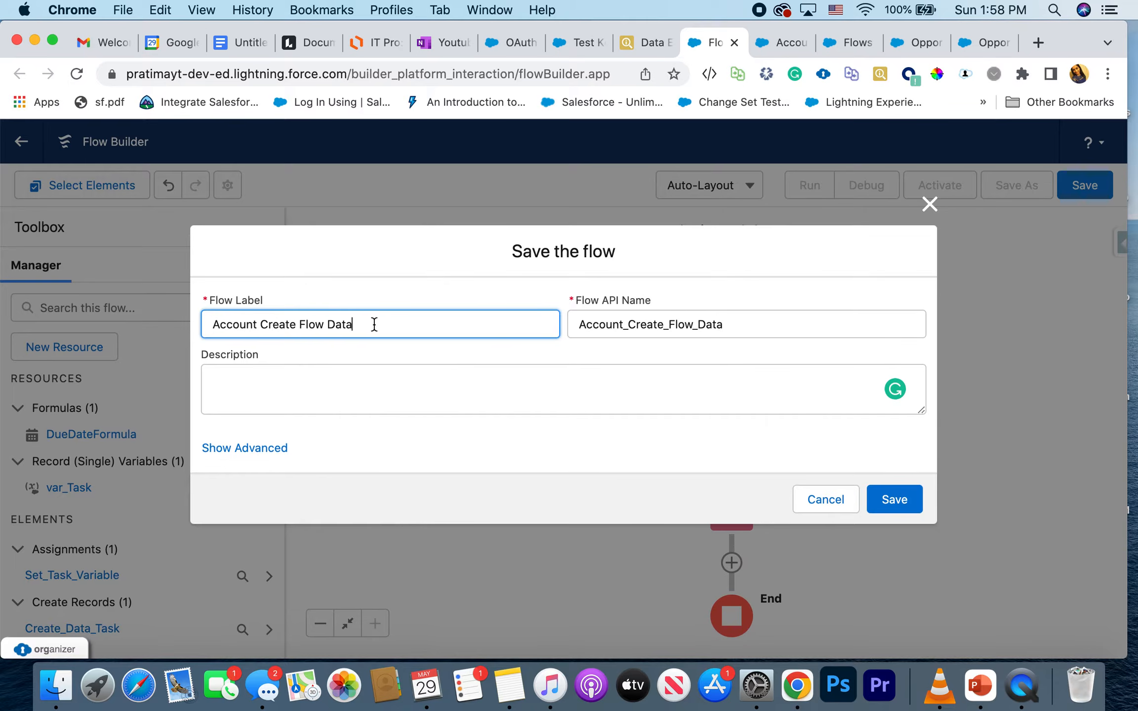
{"action": "double_click", "coordinate": [341, 321]}
{"action": "left_click", "coordinate": [380, 404]}
{"action": "left_click", "coordinate": [915, 501]}
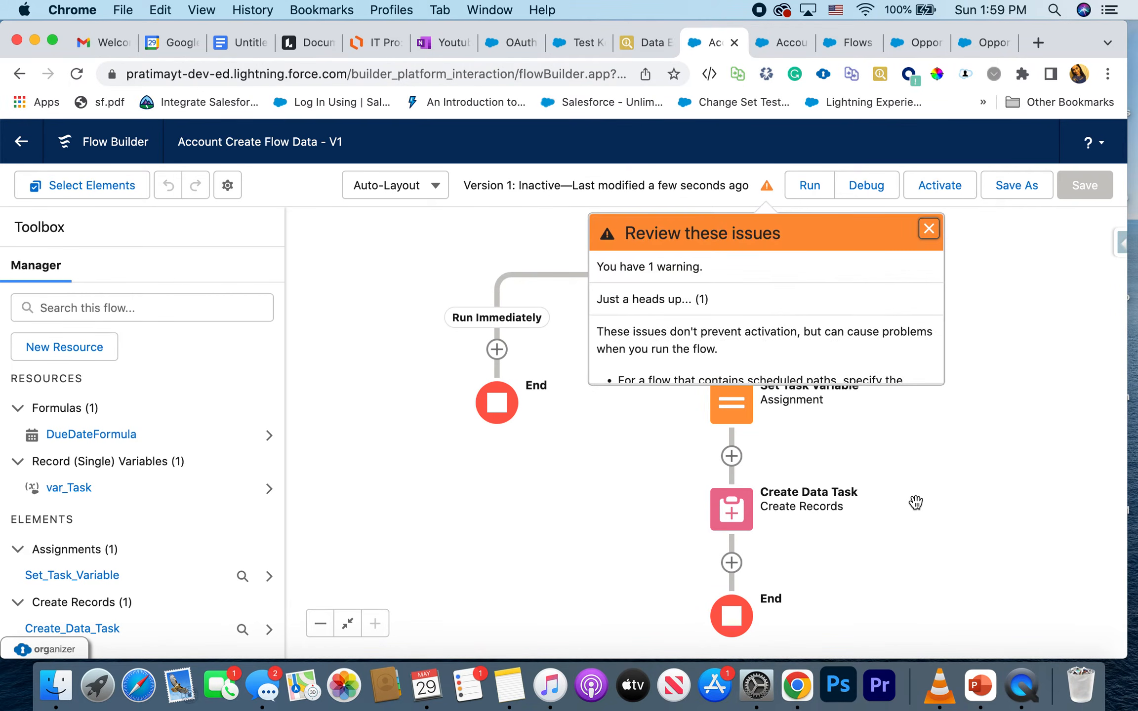
Read the flow's warning about scheduled paths and the default workflow user
{"action": "scroll", "coordinate": [840, 334], "scroll_direction": "down", "scroll_amount": 3}
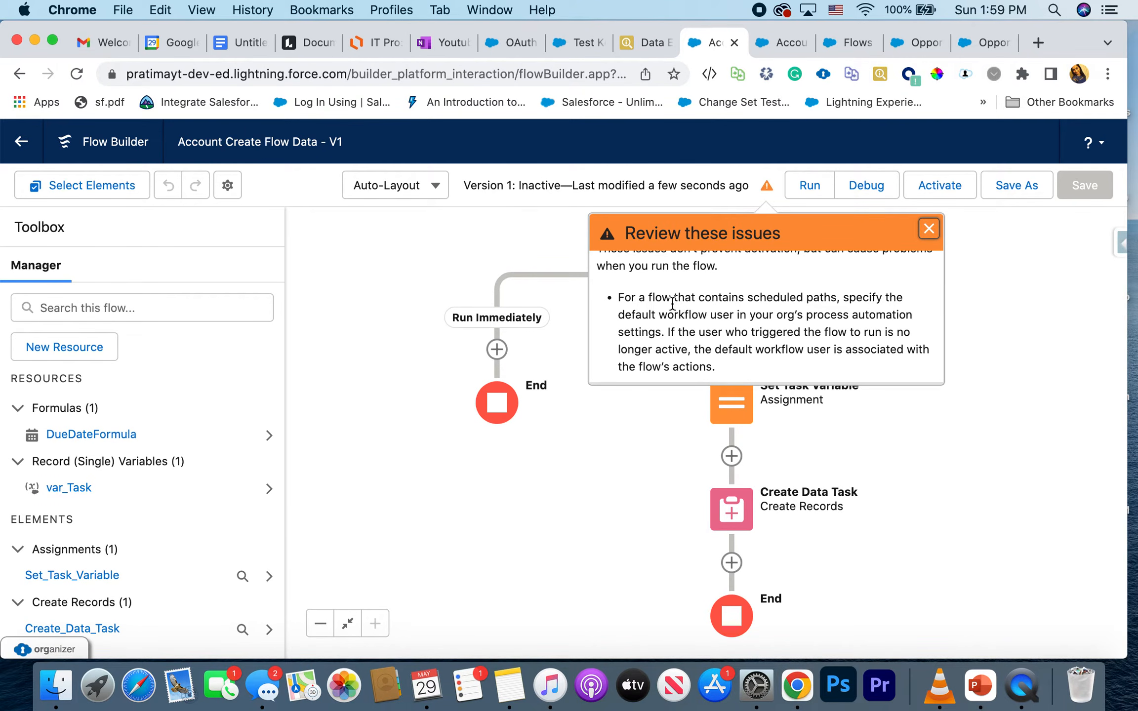
{"action": "scroll", "coordinate": [673, 304], "scroll_direction": "up", "scroll_amount": 2}
{"action": "scroll", "coordinate": [672, 304], "scroll_direction": "down", "scroll_amount": 2}
{"action": "left_click_drag", "start_coordinate": [619, 301], "coordinate": [705, 375]}
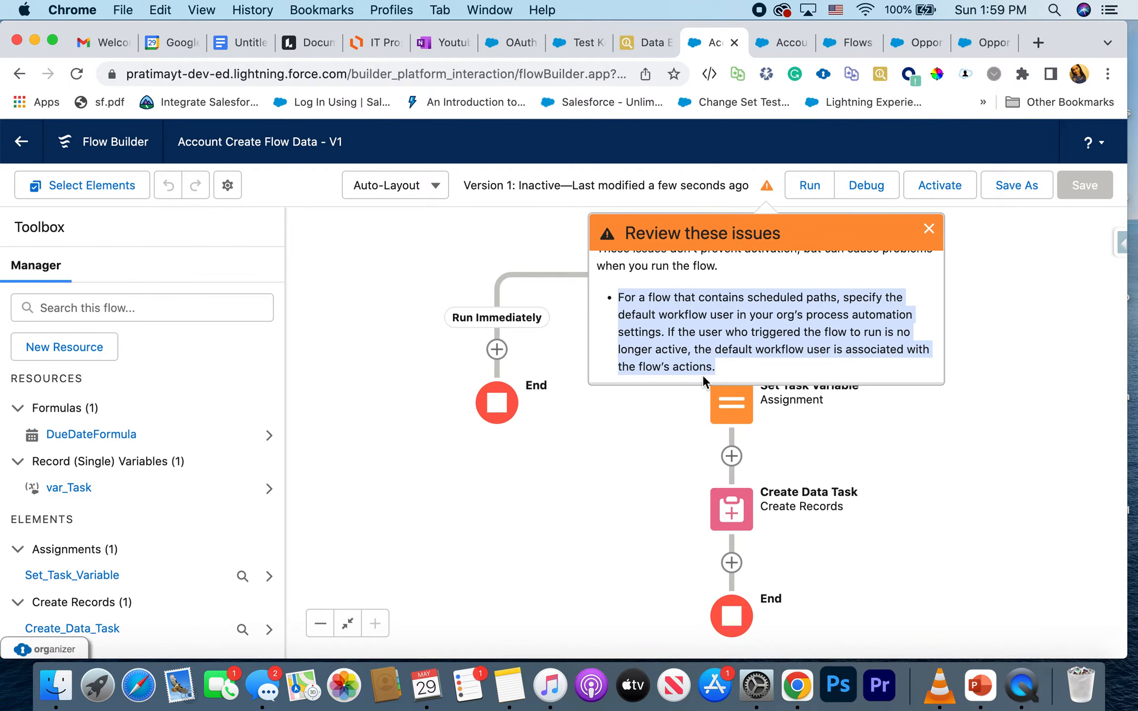
{"action": "scroll", "coordinate": [745, 368], "scroll_direction": "up", "scroll_amount": 3}
{"action": "left_click", "coordinate": [746, 331]}
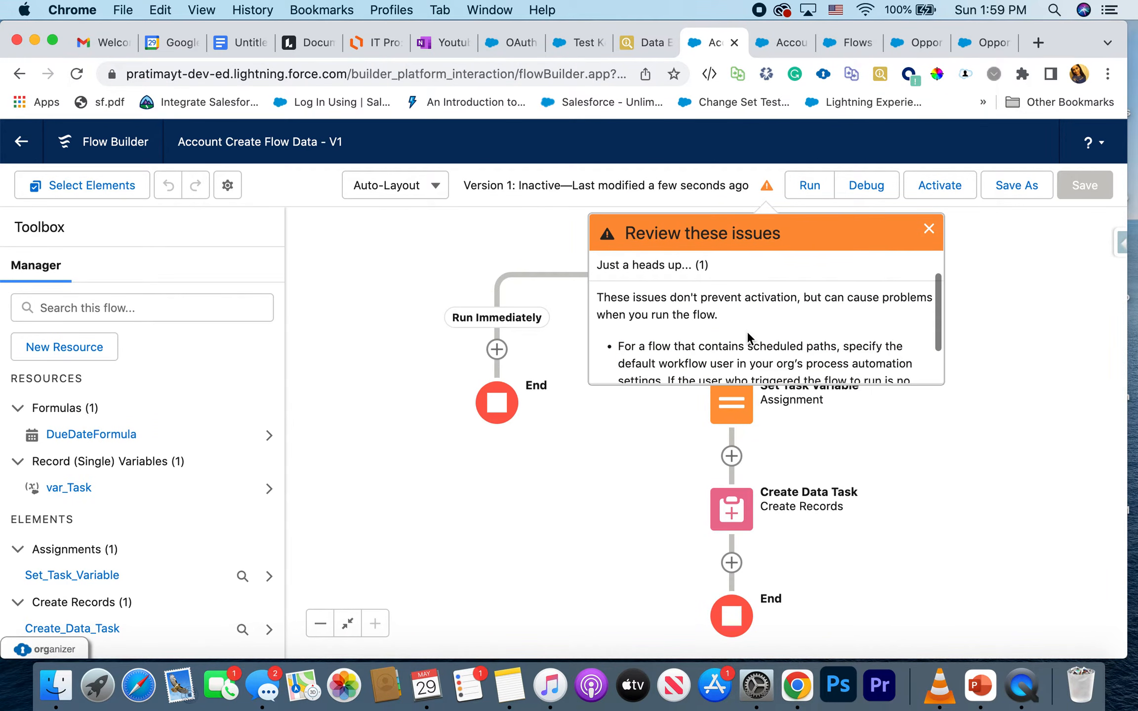
{"action": "left_click_drag", "start_coordinate": [619, 347], "coordinate": [731, 368]}
{"action": "scroll", "coordinate": [790, 368], "scroll_direction": "down", "scroll_amount": 2}
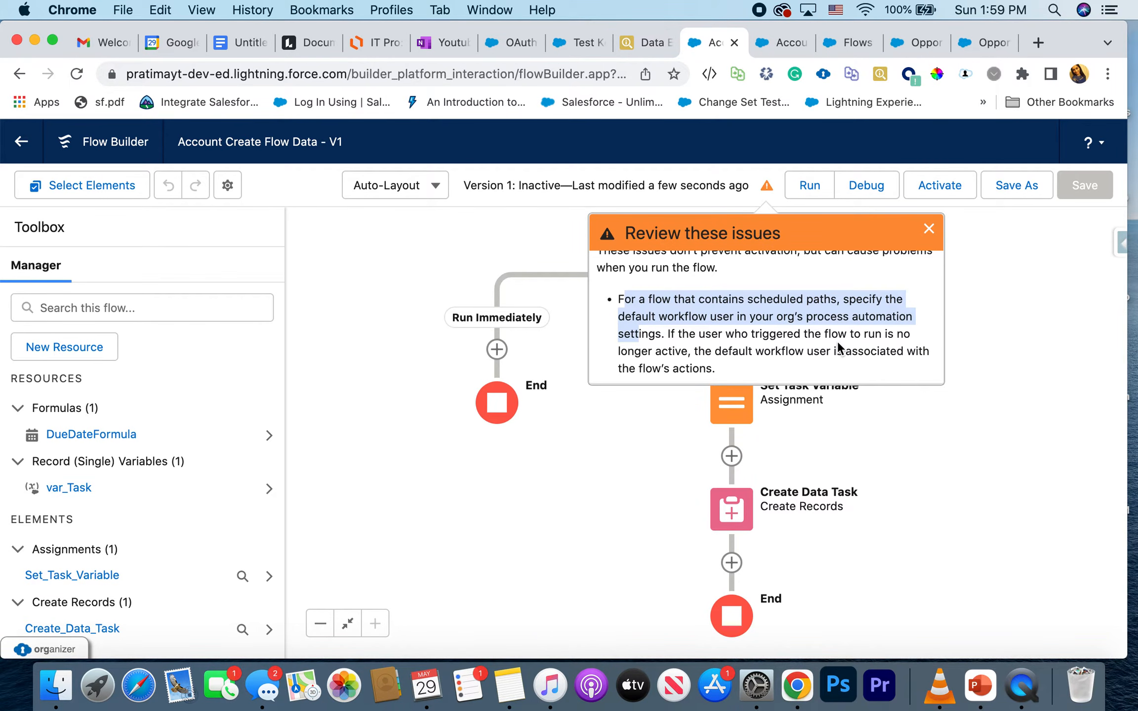
Return to Salesforce Setup, search for "process" and open Process Automation Settings
{"action": "left_click", "coordinate": [783, 42]}
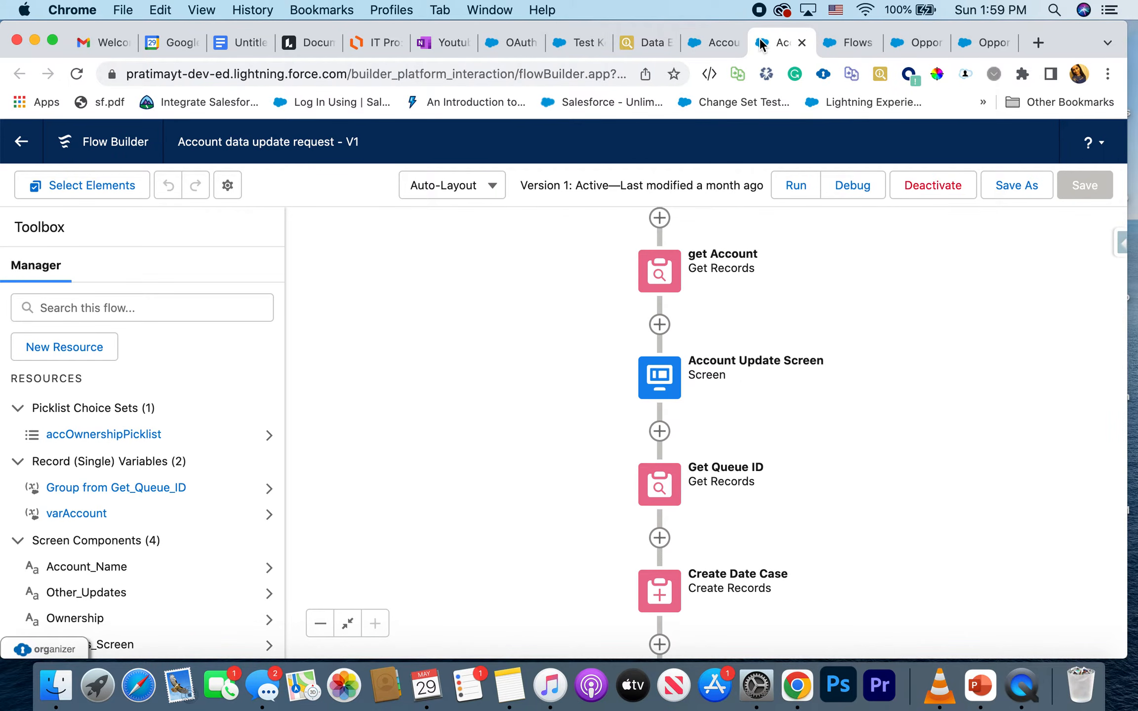
{"action": "left_click", "coordinate": [646, 42]}
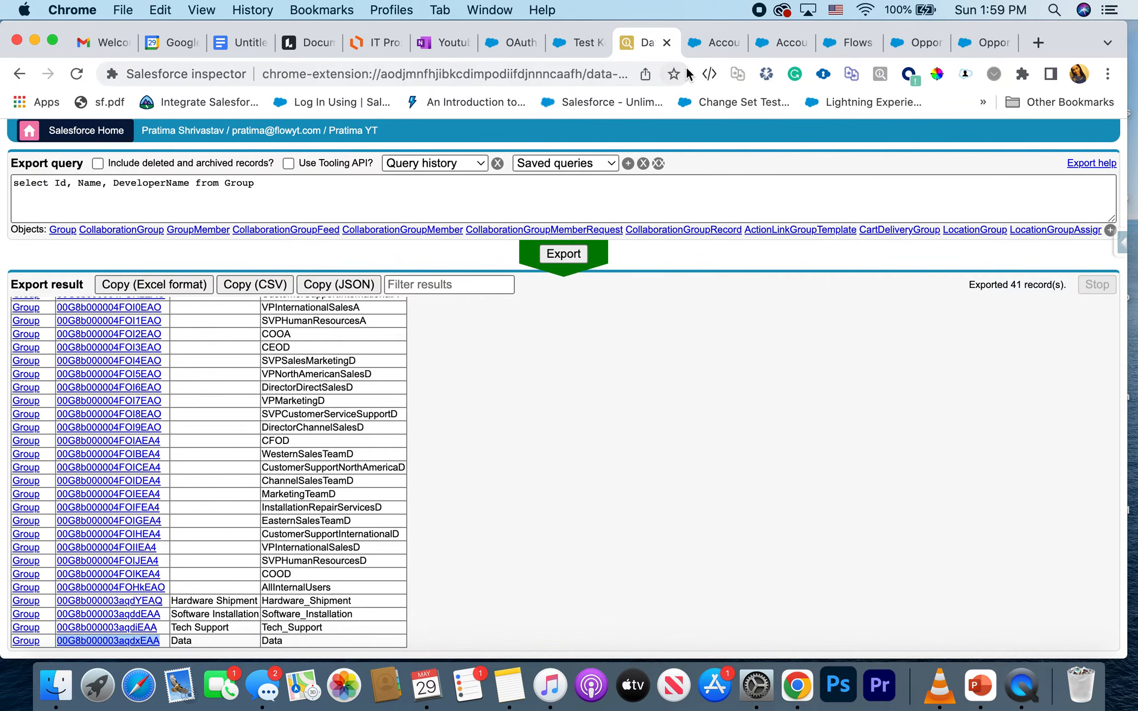
{"action": "left_click", "coordinate": [20, 73]}
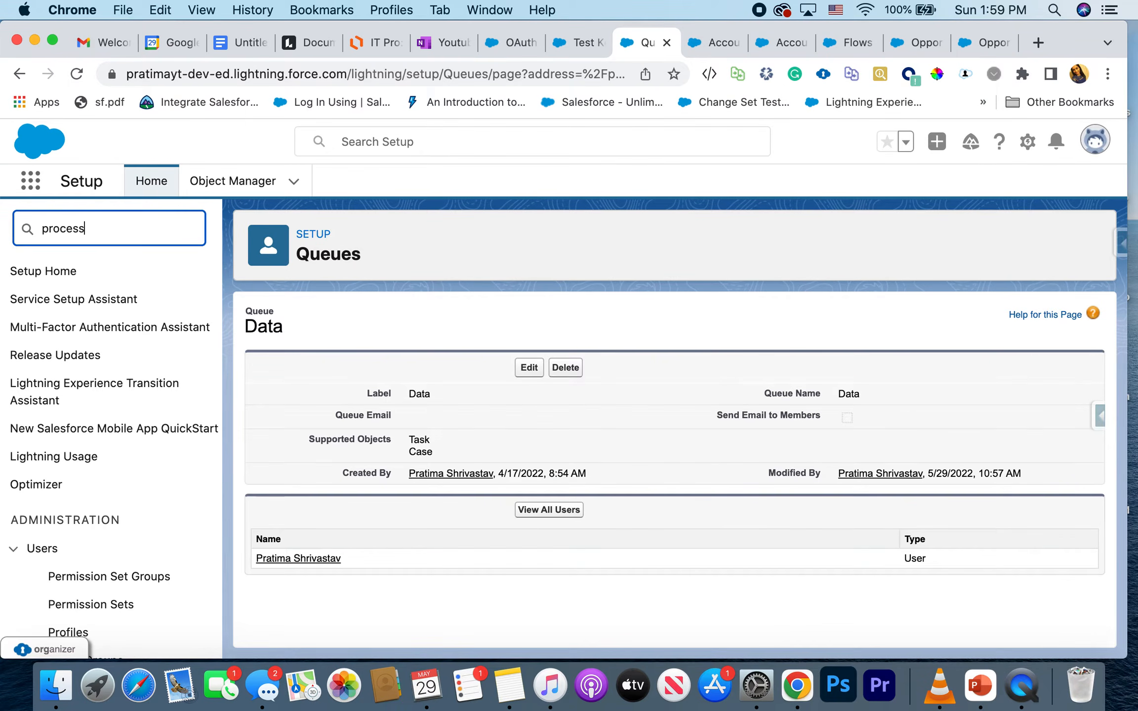
{"action": "scroll", "coordinate": [93, 413], "scroll_direction": "down", "scroll_amount": 5}
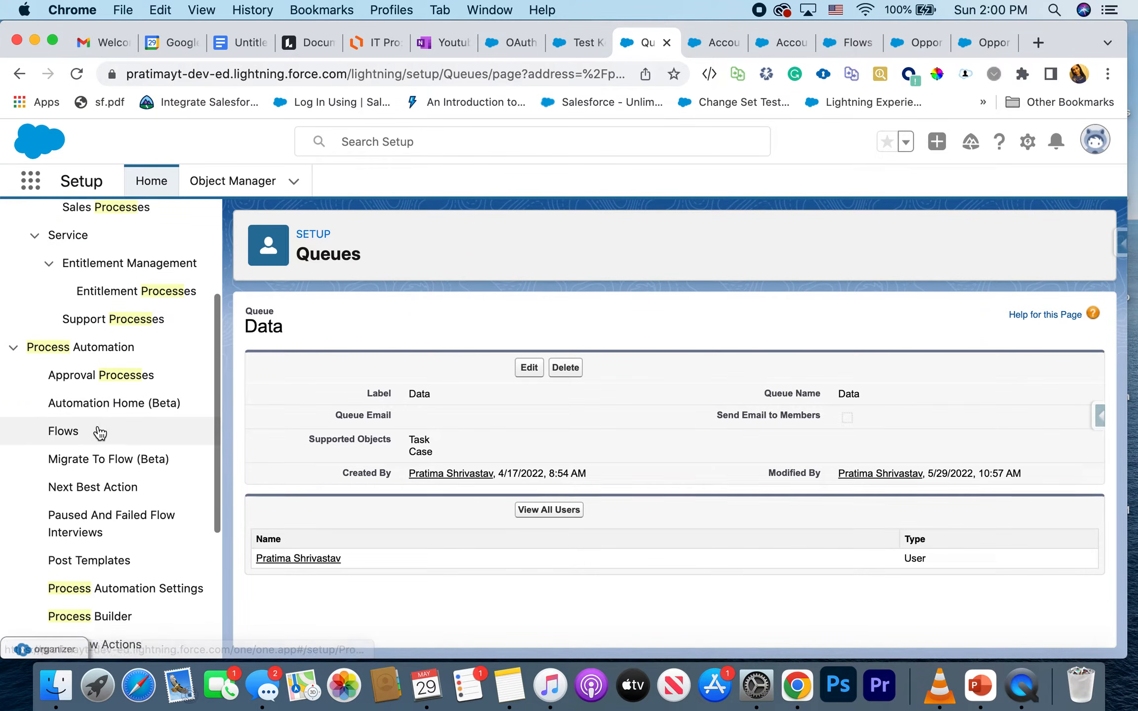
{"action": "scroll", "coordinate": [103, 464], "scroll_direction": "down", "scroll_amount": 1}
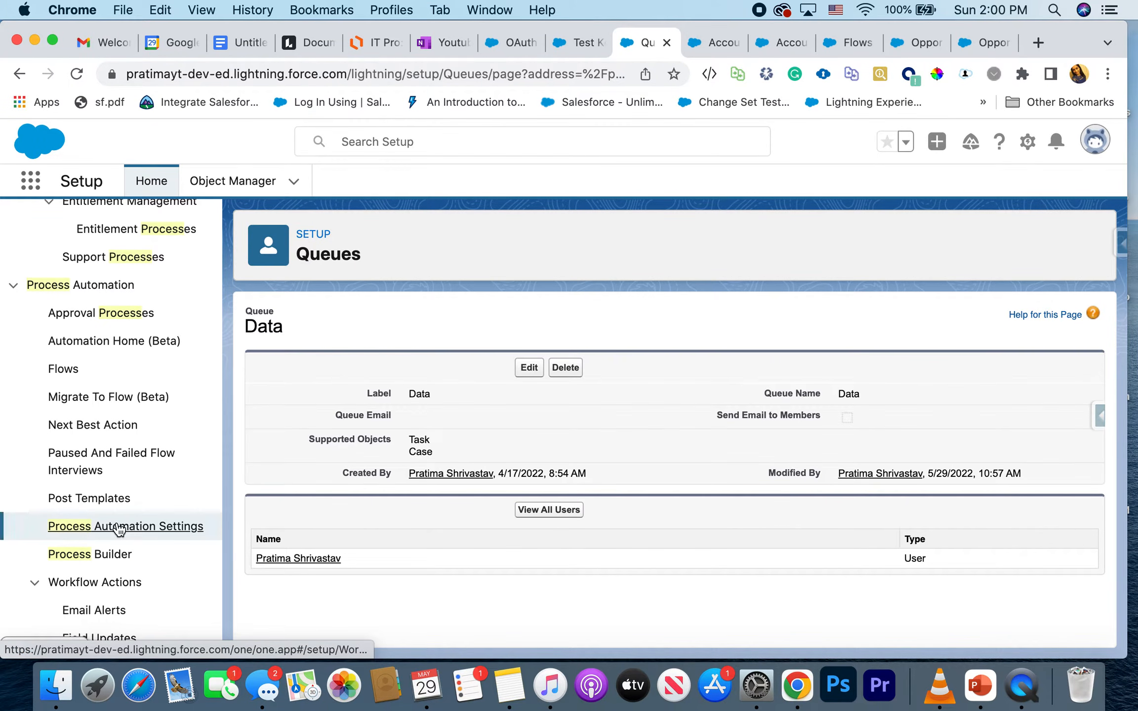
{"action": "left_click", "coordinate": [119, 528]}
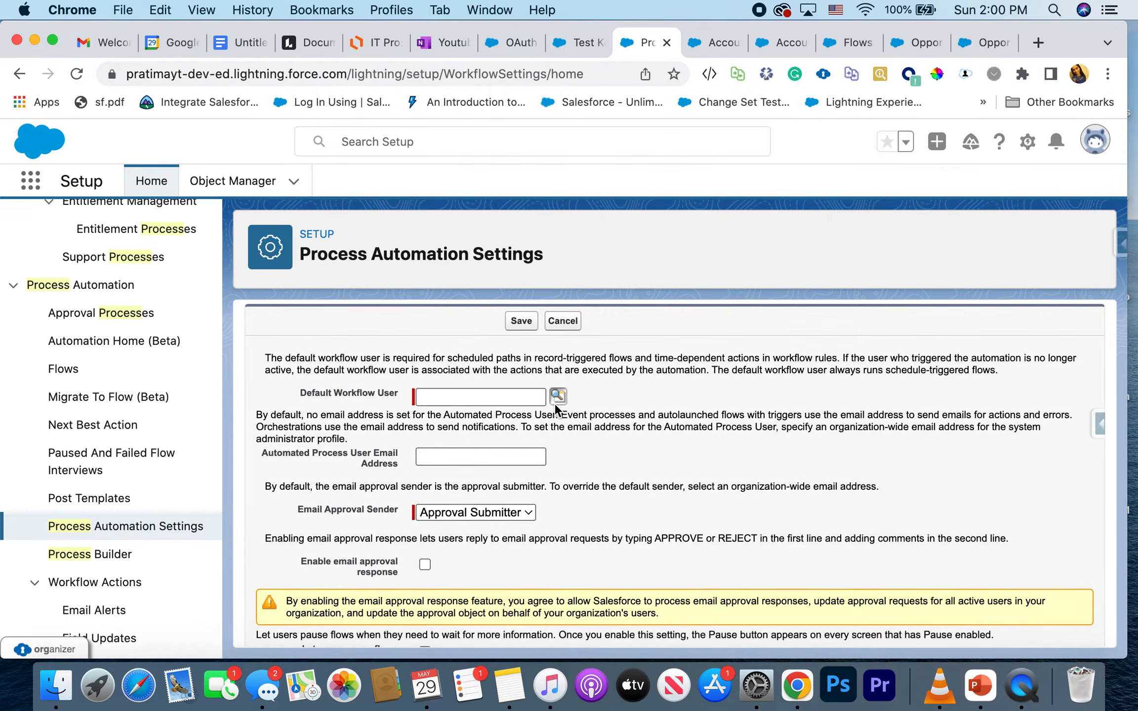
Look up and choose the recently viewed user as Default Workflow User, and save the process automation settings
{"action": "left_click", "coordinate": [557, 401]}
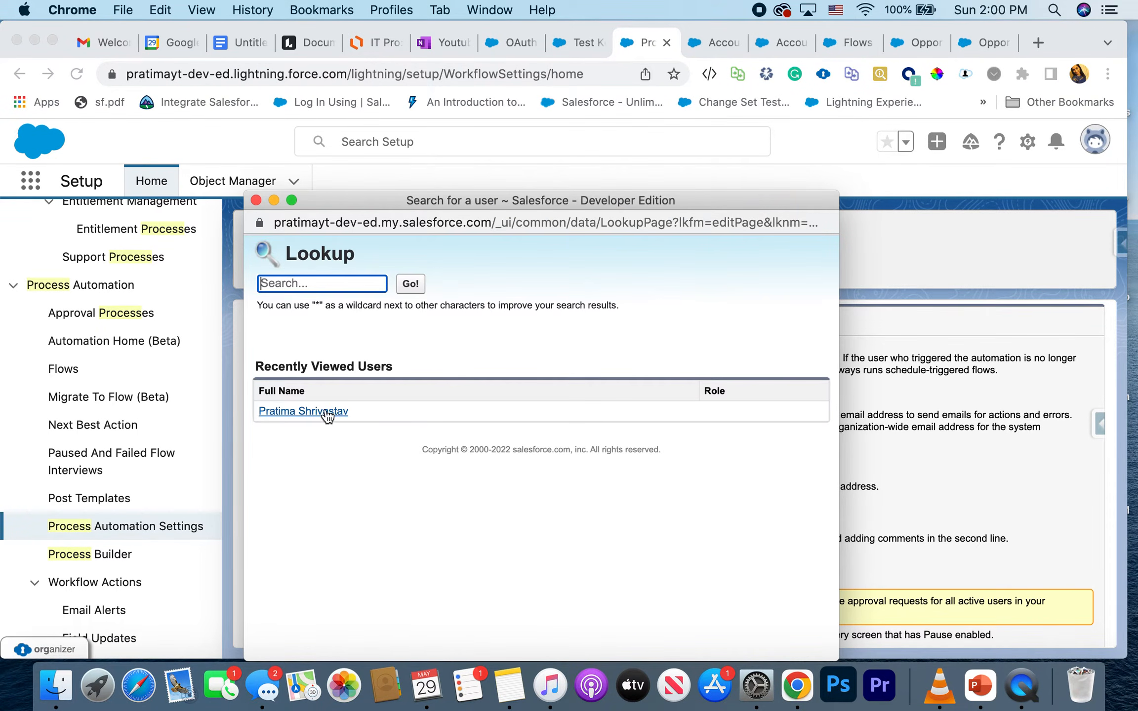
{"action": "left_click", "coordinate": [328, 412]}
{"action": "scroll", "coordinate": [509, 465], "scroll_direction": "down", "scroll_amount": 10}
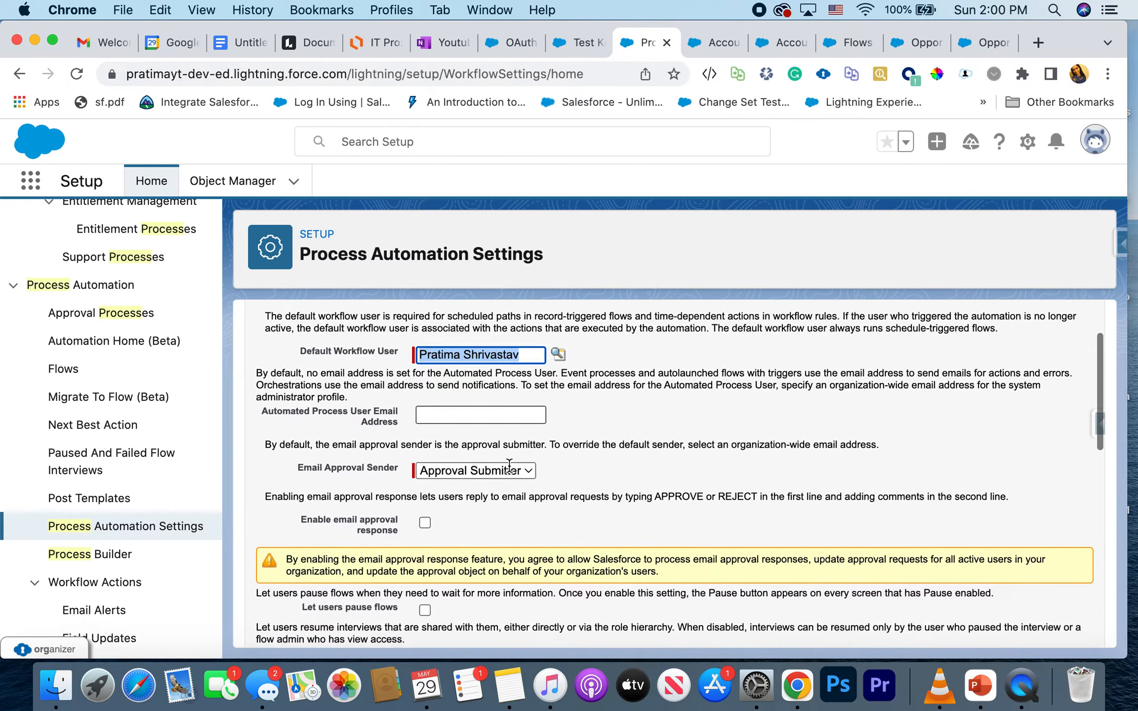
{"action": "scroll", "coordinate": [508, 465], "scroll_direction": "up", "scroll_amount": 2}
{"action": "scroll", "coordinate": [509, 465], "scroll_direction": "down", "scroll_amount": 2}
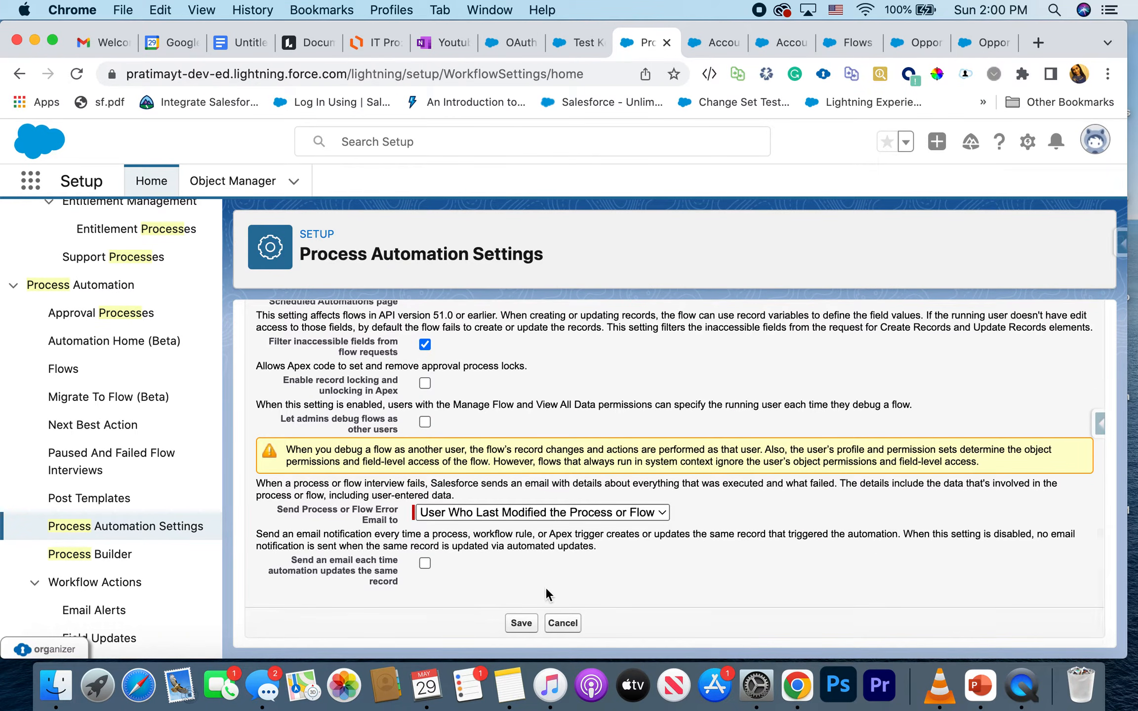
{"action": "left_click", "coordinate": [521, 624]}
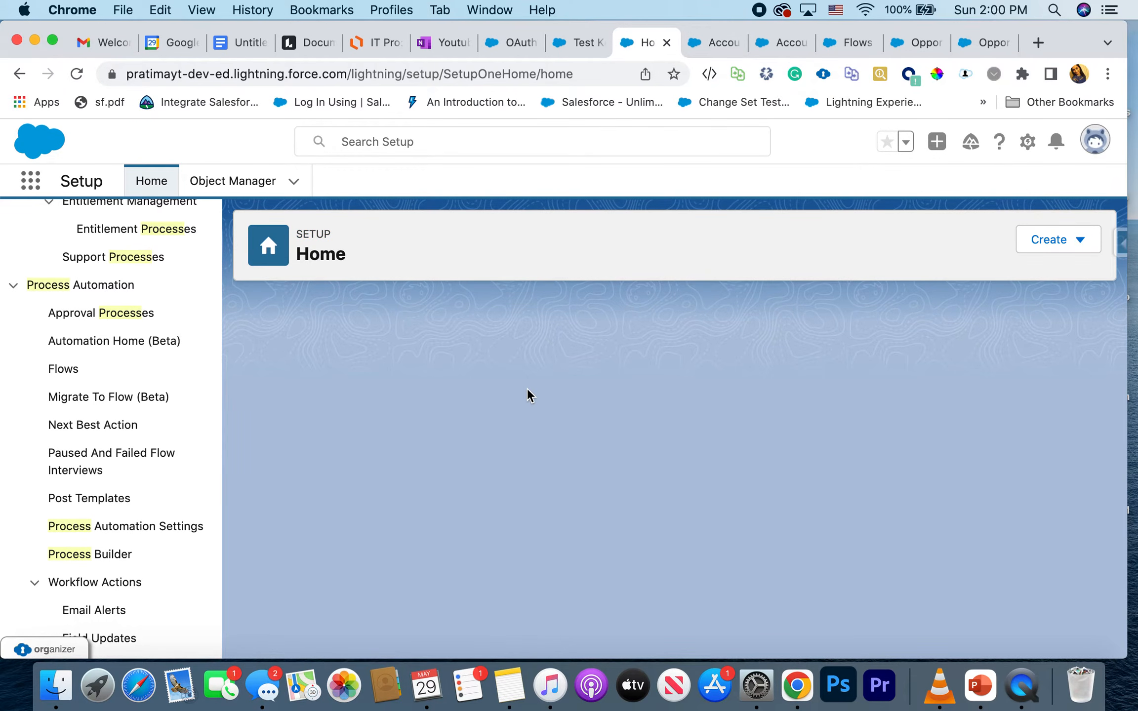
Reopen Process Automation Settings and check the recipient options for process or flow error emails, keeping User Who Last Modified the Process or Flow
{"action": "scroll", "coordinate": [527, 389], "scroll_direction": "down", "scroll_amount": 3}
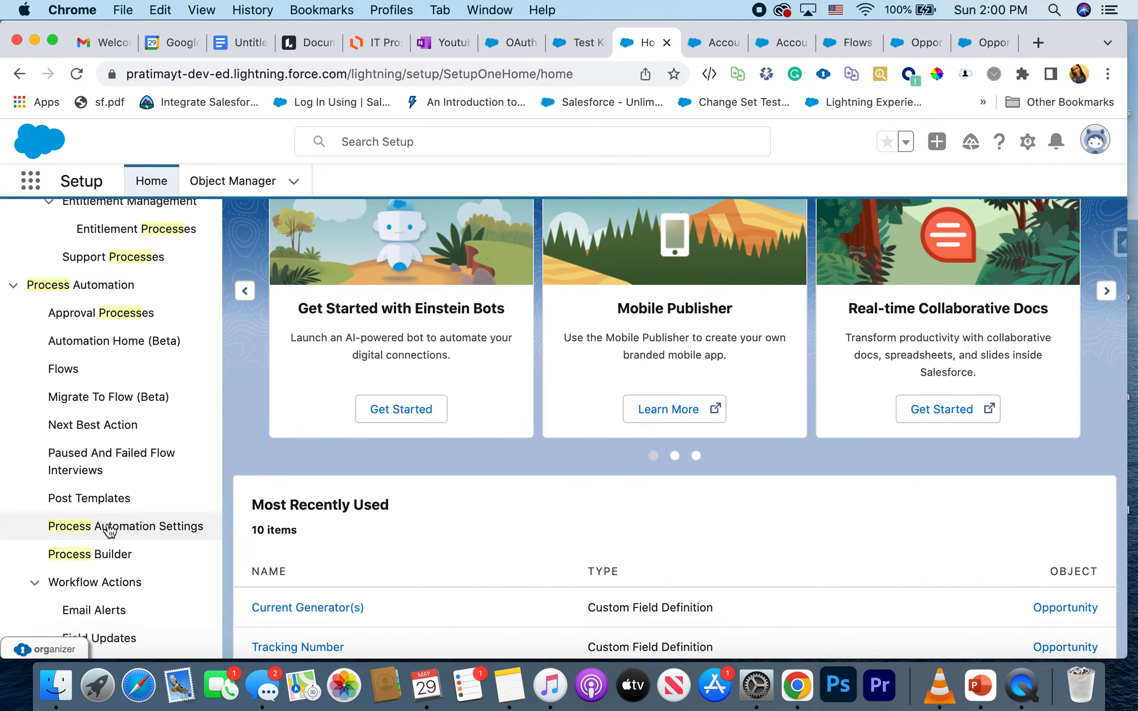
{"action": "left_click", "coordinate": [125, 526]}
{"action": "scroll", "coordinate": [579, 503], "scroll_direction": "down", "scroll_amount": 15}
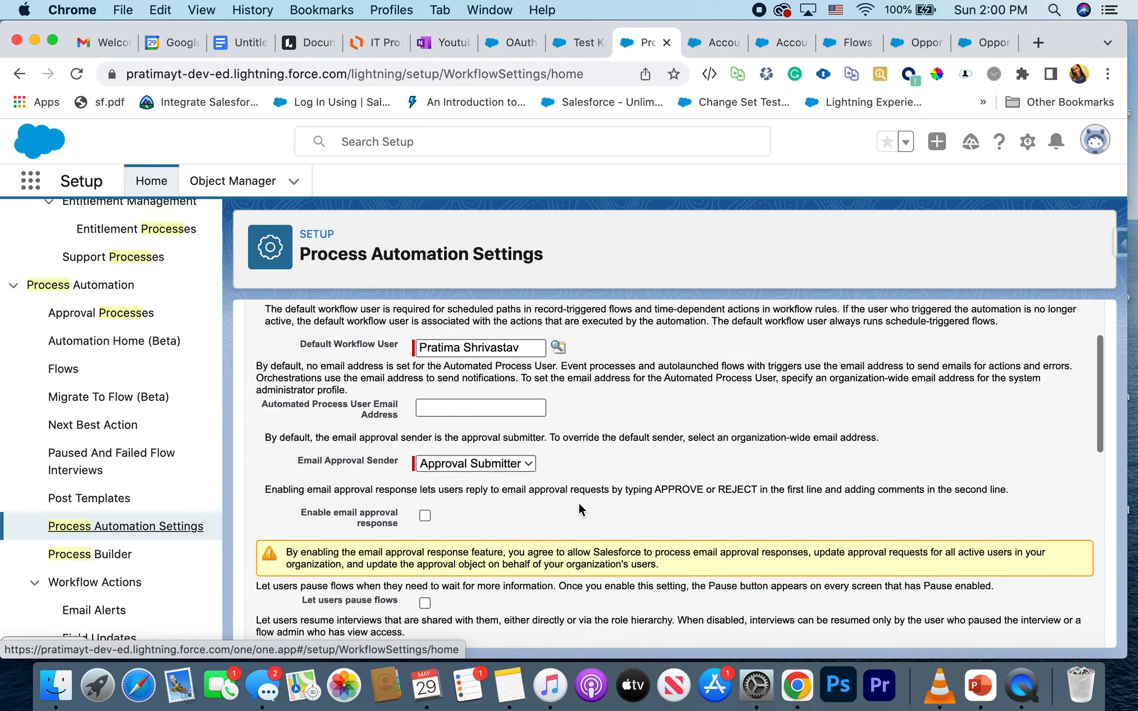
{"action": "scroll", "coordinate": [490, 566], "scroll_direction": "down", "scroll_amount": 15}
{"action": "scroll", "coordinate": [490, 566], "scroll_direction": "down", "scroll_amount": 2}
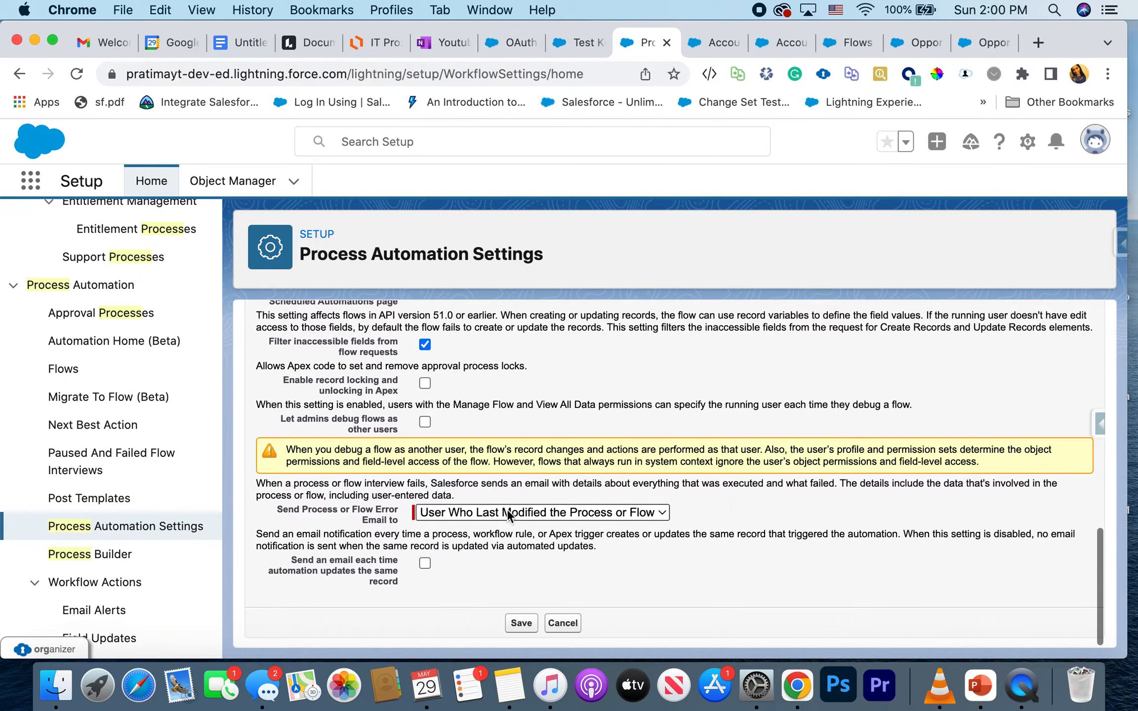
{"action": "left_click", "coordinate": [507, 511]}
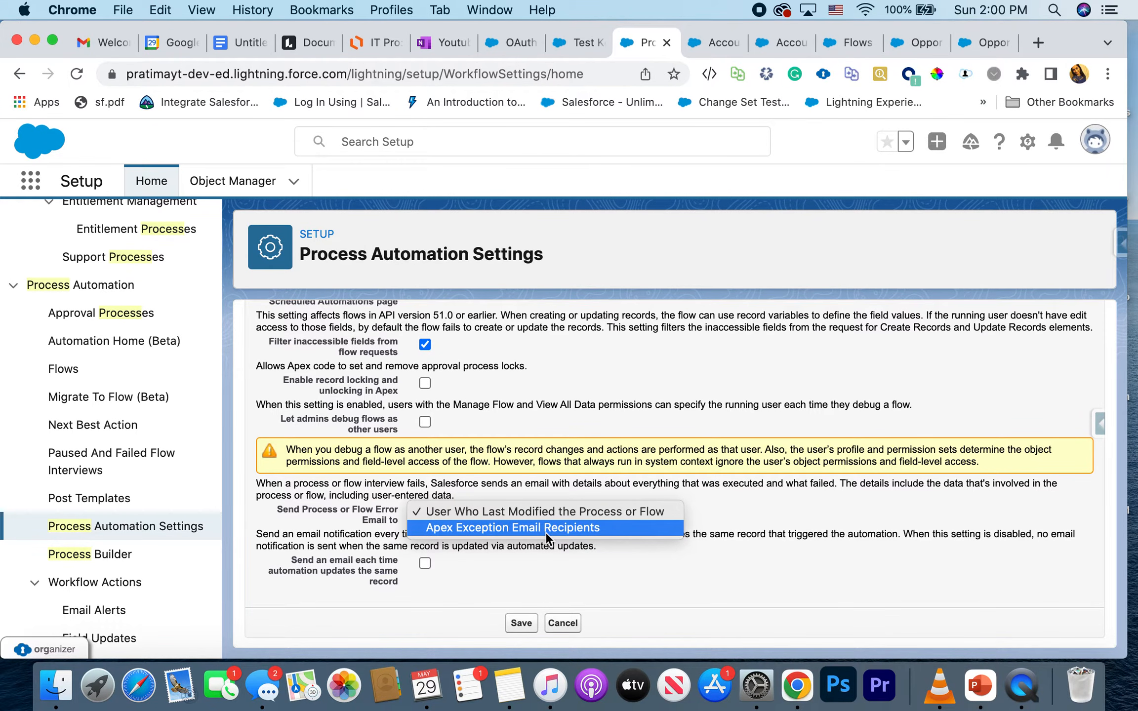
{"action": "left_click", "coordinate": [589, 512]}
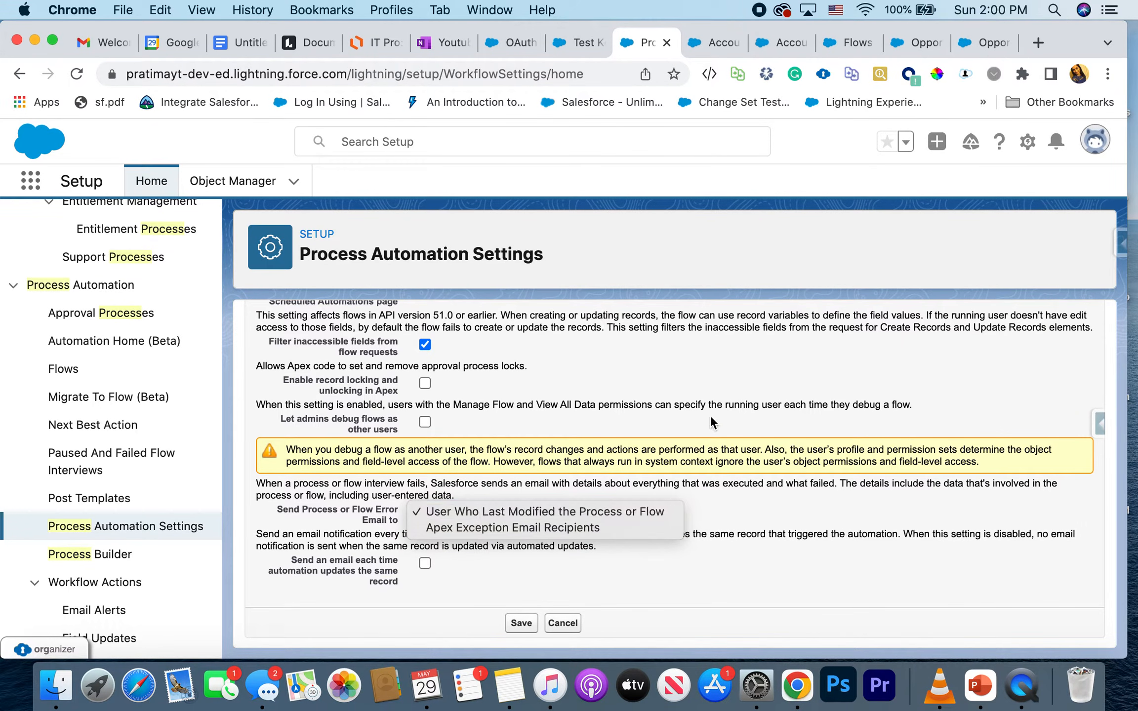
Go back to the Account Create Flow Data flow, dismiss its warning and save the flow as a new version
{"action": "left_click", "coordinate": [711, 44]}
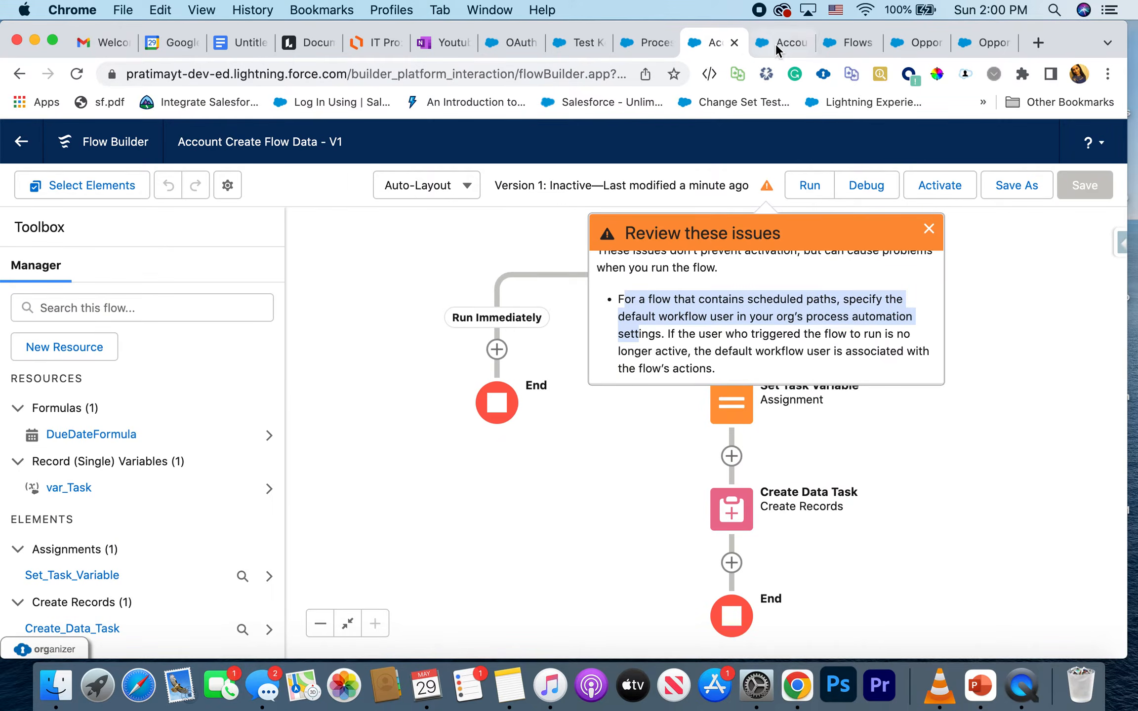
{"action": "left_click", "coordinate": [932, 238]}
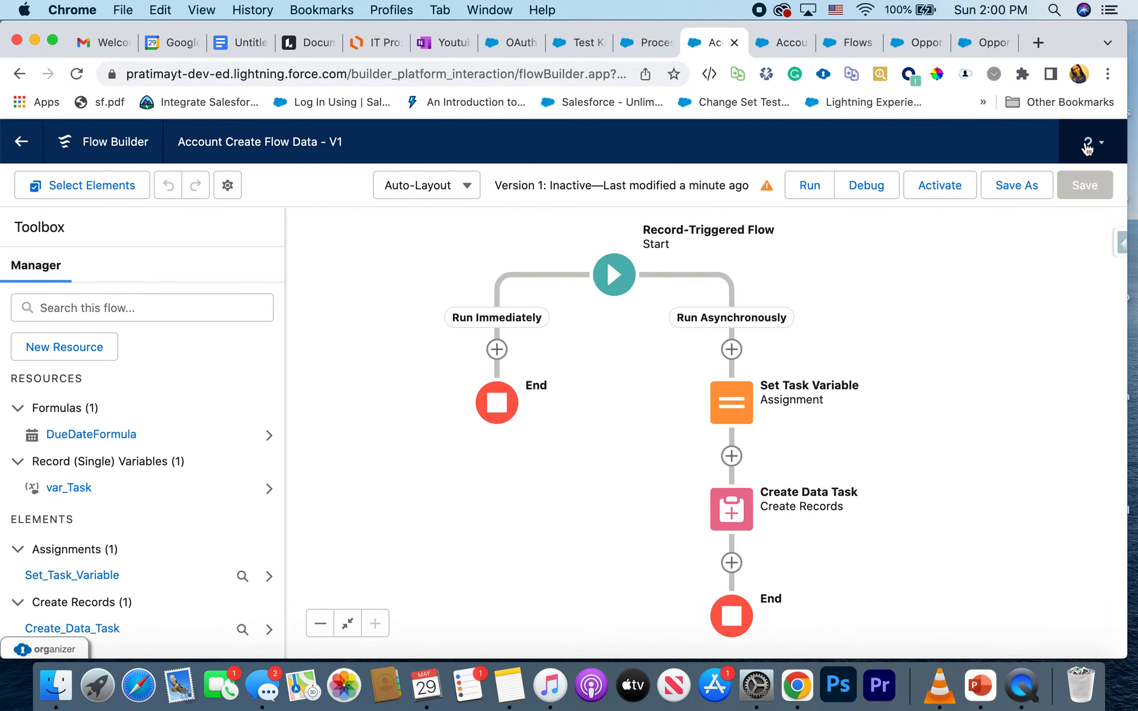
{"action": "left_click", "coordinate": [1017, 186]}
{"action": "left_click", "coordinate": [892, 524]}
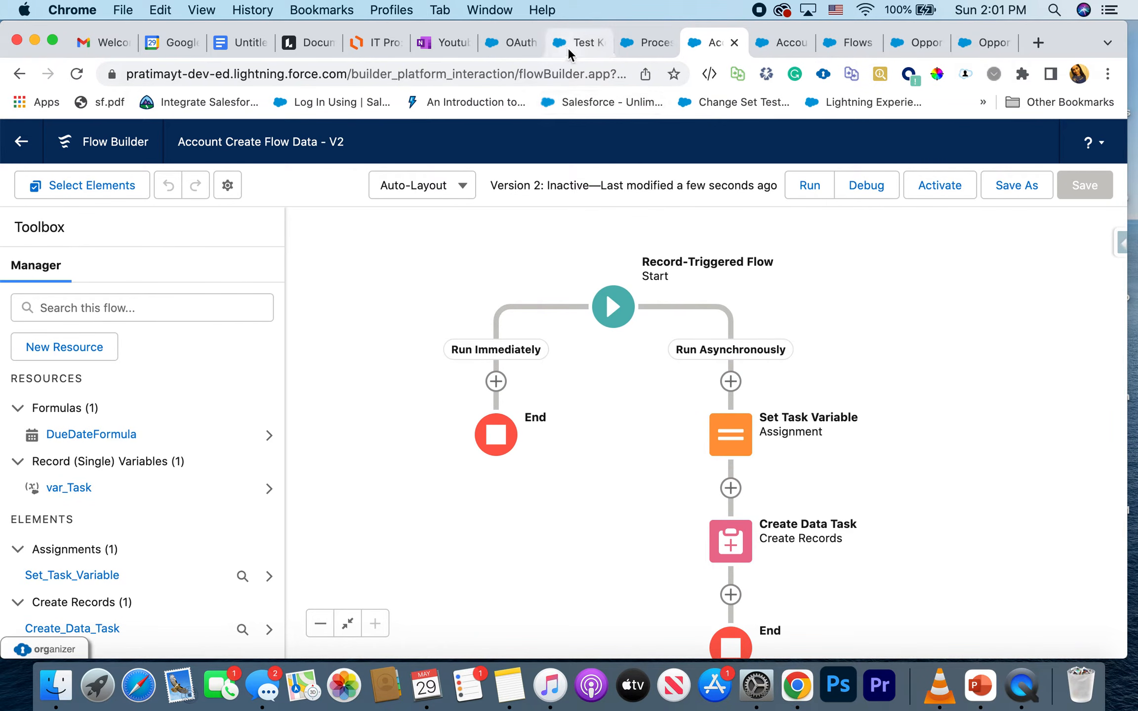
Set up a debug run of the flow on the Run Asynchronously path with Skip start condition requirements enabled
{"action": "left_click", "coordinate": [891, 184]}
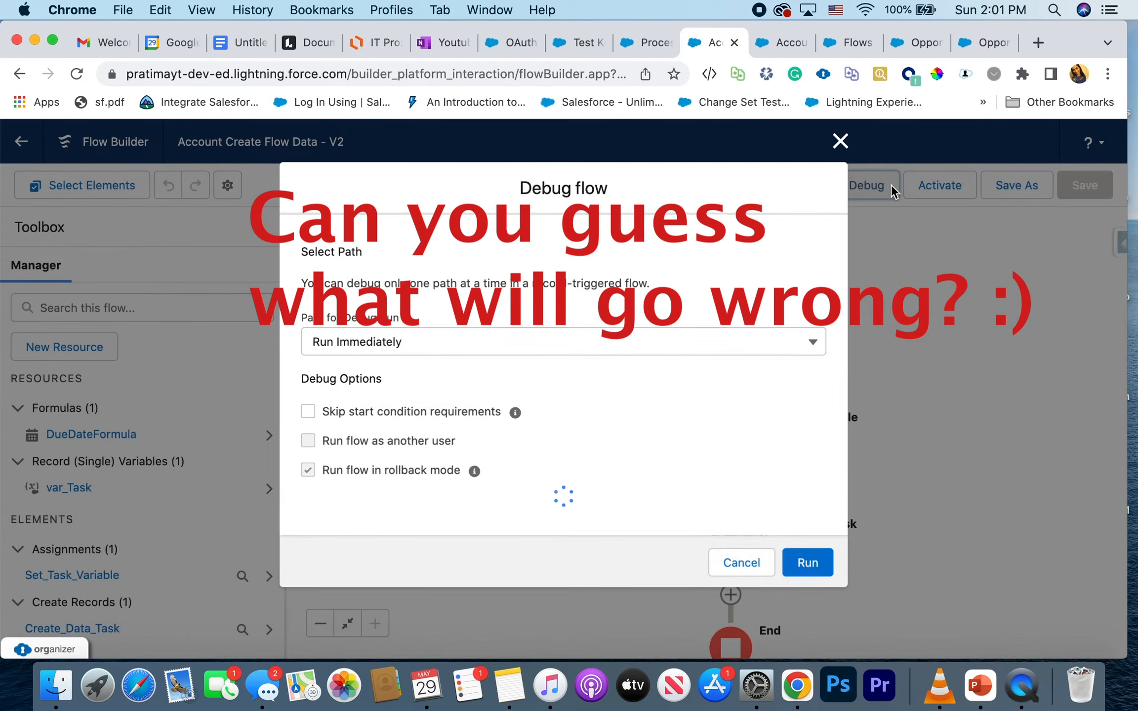
{"action": "left_click", "coordinate": [496, 347]}
{"action": "left_click", "coordinate": [447, 406]}
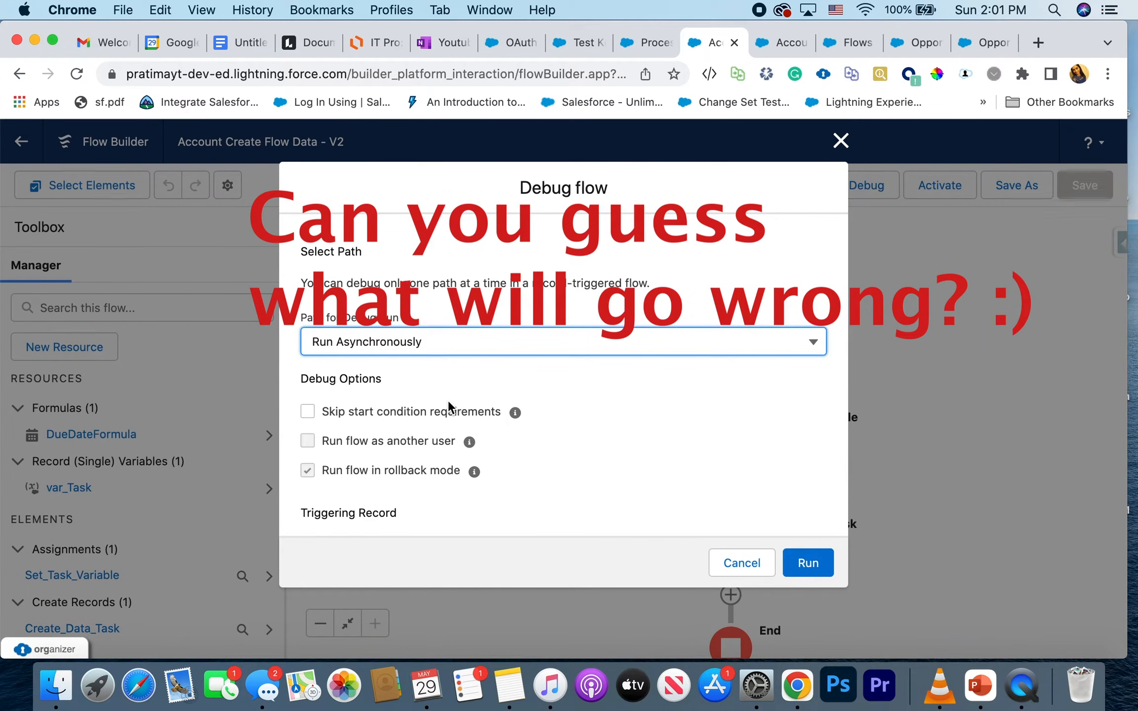
{"action": "left_click", "coordinate": [307, 409]}
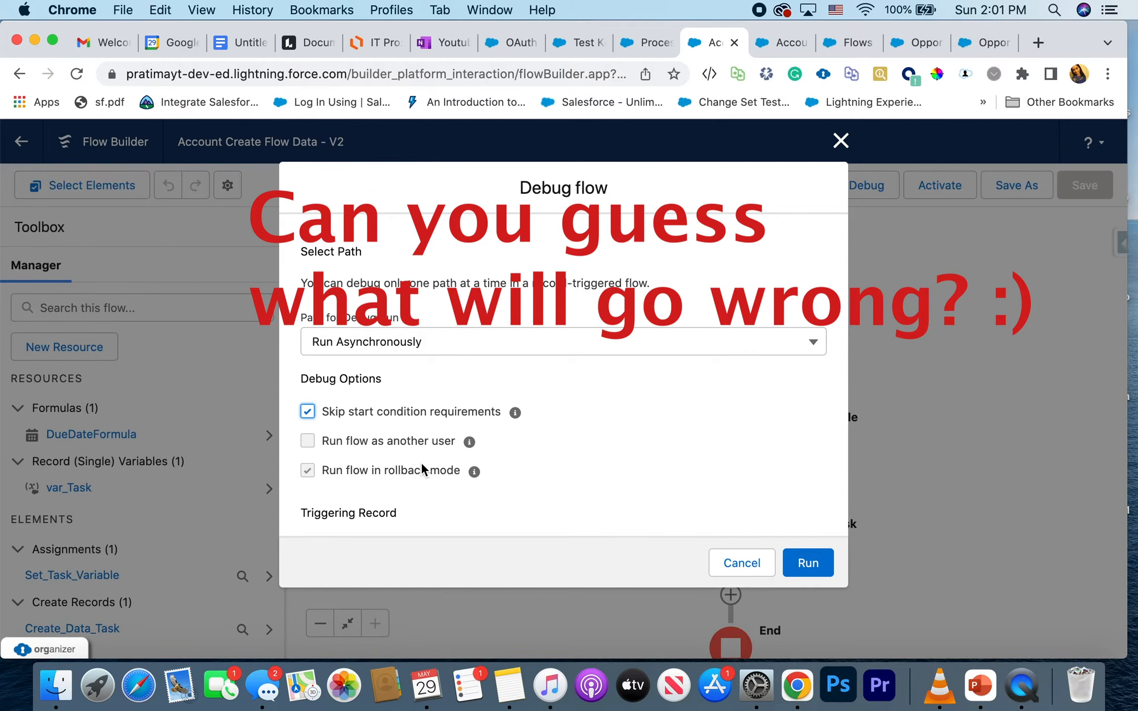
Search accounts for "edge", choose Edge Communications as the triggering record, and run the debug
{"action": "scroll", "coordinate": [420, 461], "scroll_direction": "down", "scroll_amount": 3}
{"action": "left_click", "coordinate": [410, 477]}
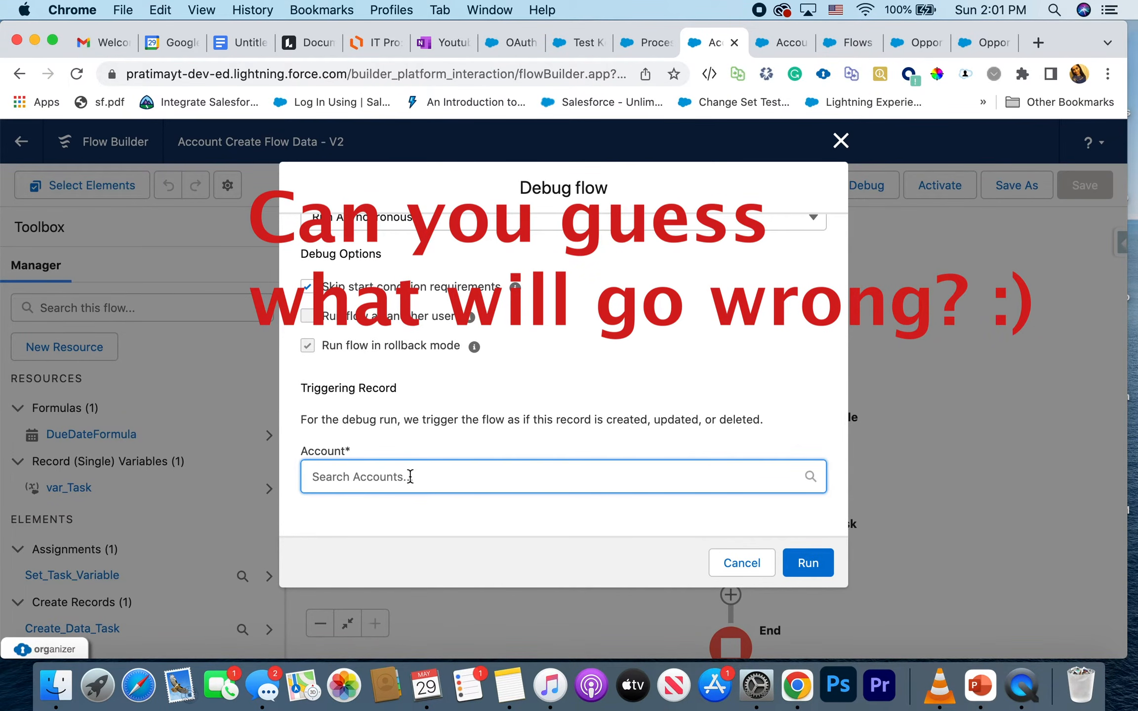
{"action": "type", "text": "test"}
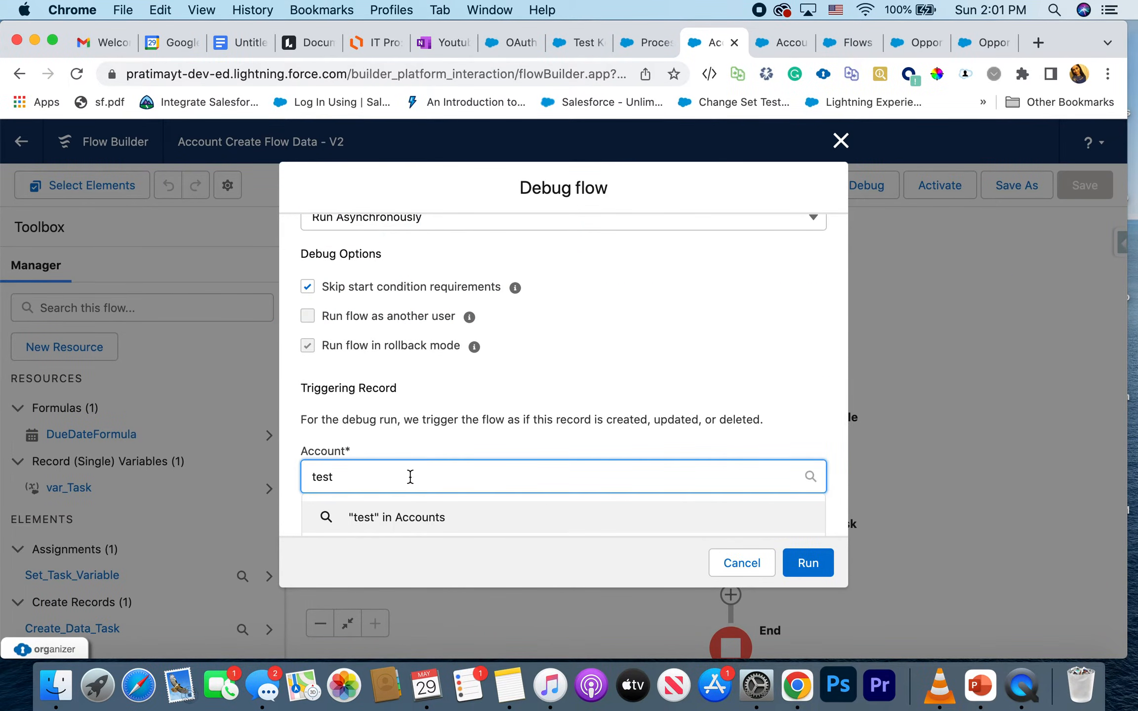
{"action": "left_click", "coordinate": [410, 513]}
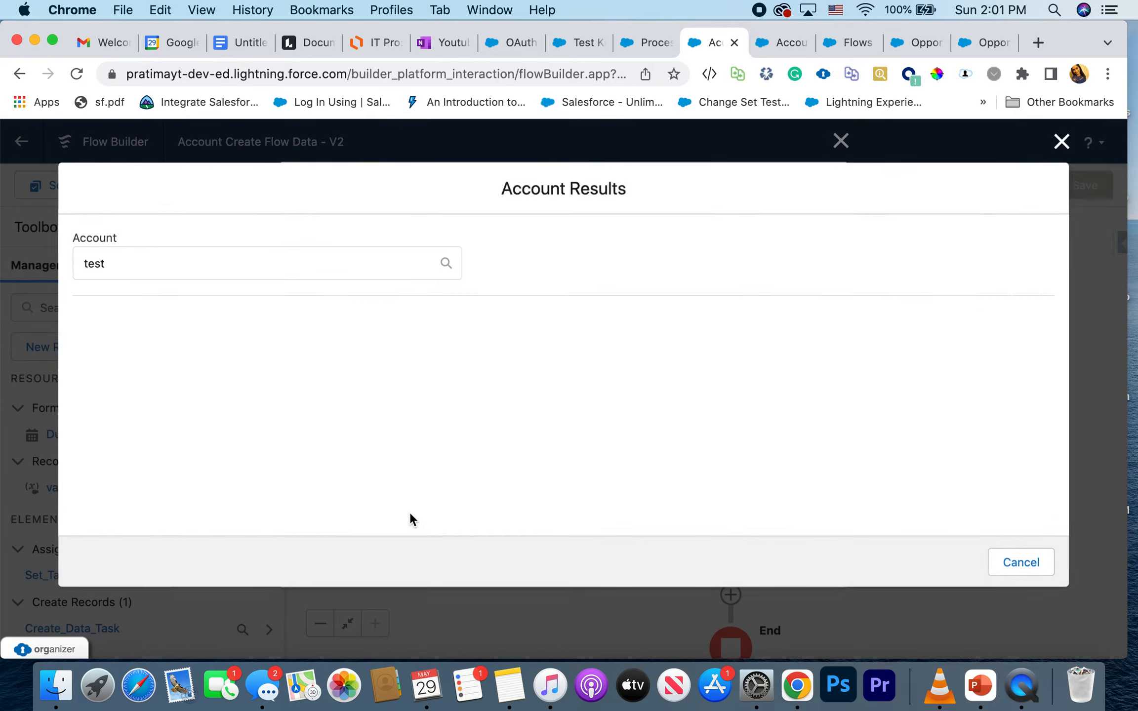
{"action": "left_click", "coordinate": [176, 248]}
{"action": "type", "text": "edge"}
{"action": "left_click", "coordinate": [172, 338]}
{"action": "scroll", "coordinate": [603, 463], "scroll_direction": "down", "scroll_amount": 1}
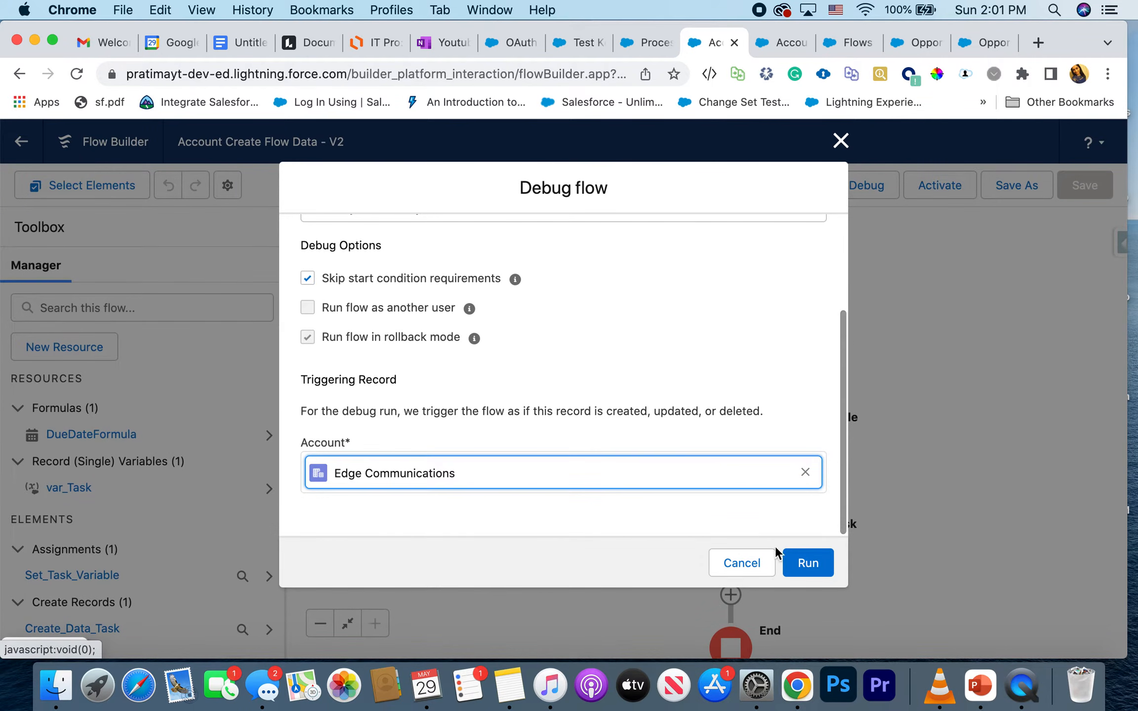
{"action": "left_click", "coordinate": [793, 564]}
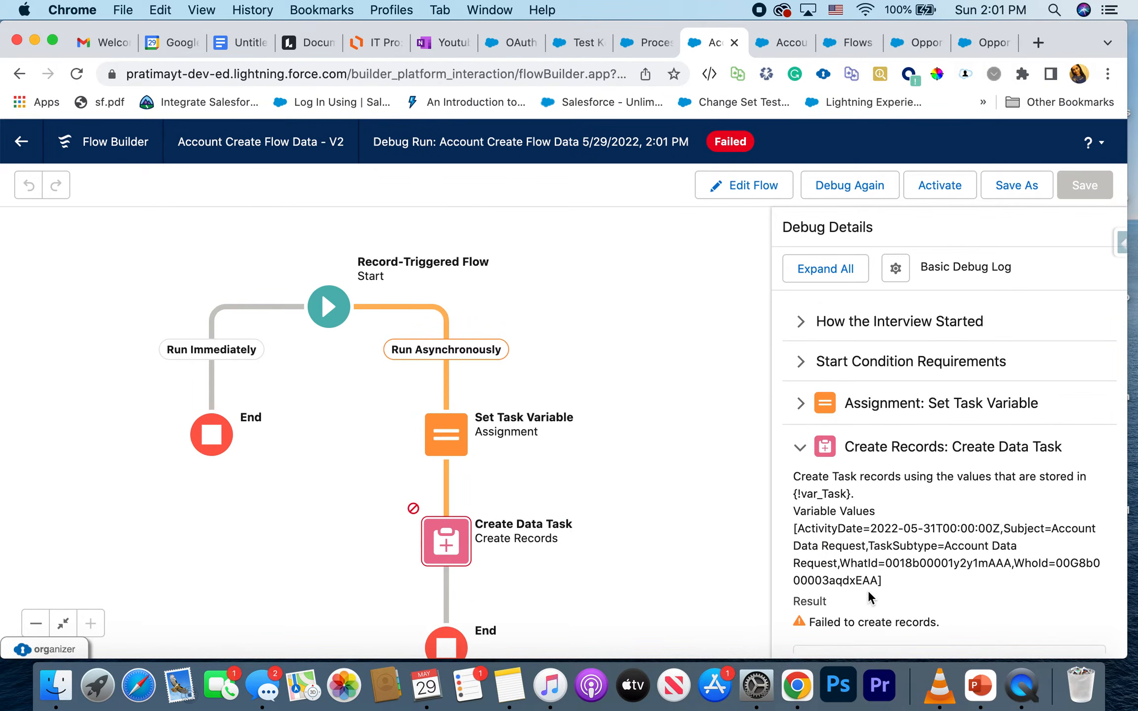
Examine the Create Data Task error in the debug details, focusing on the exception message and the ID it cites
{"action": "scroll", "coordinate": [868, 597], "scroll_direction": "down", "scroll_amount": 5}
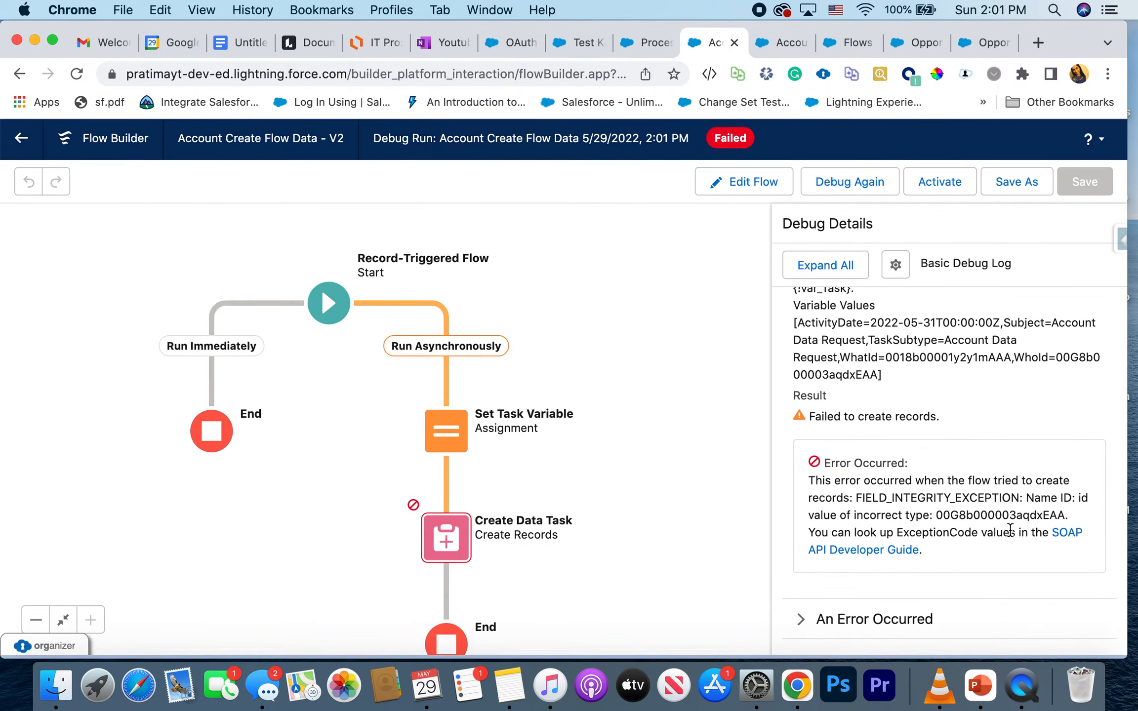
{"action": "left_click", "coordinate": [799, 636]}
{"action": "scroll", "coordinate": [902, 620], "scroll_direction": "down", "scroll_amount": 1}
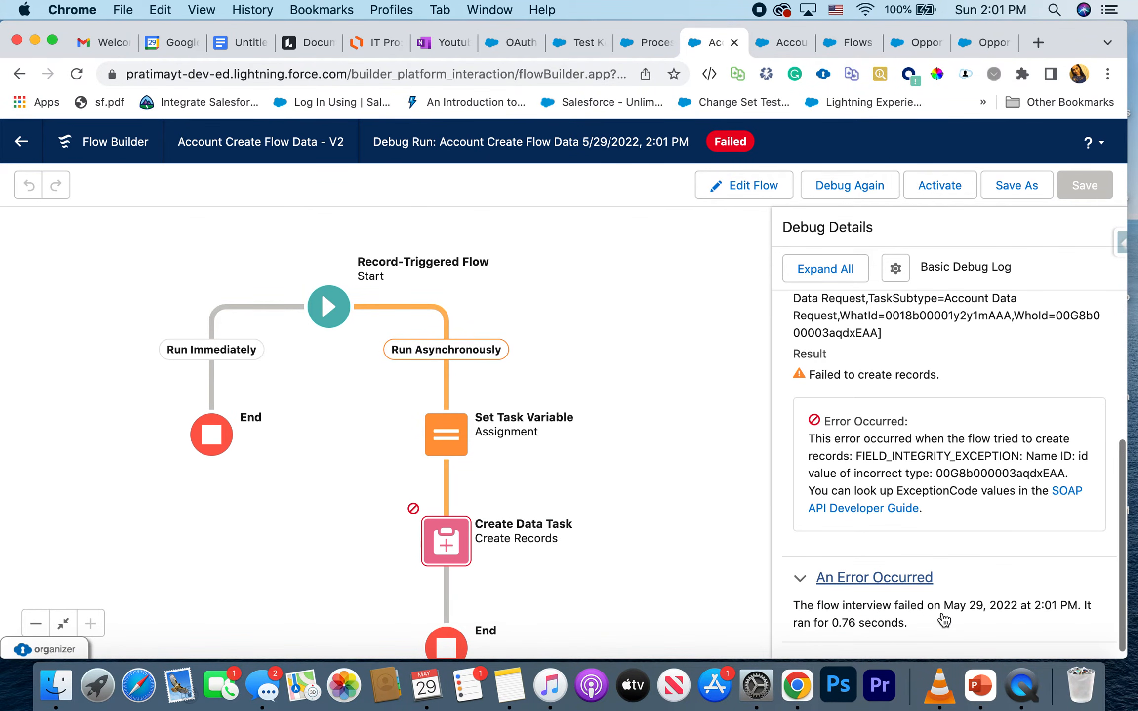
{"action": "scroll", "coordinate": [939, 620], "scroll_direction": "up", "scroll_amount": 3}
{"action": "scroll", "coordinate": [944, 620], "scroll_direction": "up", "scroll_amount": 1}
{"action": "scroll", "coordinate": [945, 620], "scroll_direction": "down", "scroll_amount": 1}
{"action": "left_click_drag", "start_coordinate": [810, 556], "coordinate": [1070, 599]}
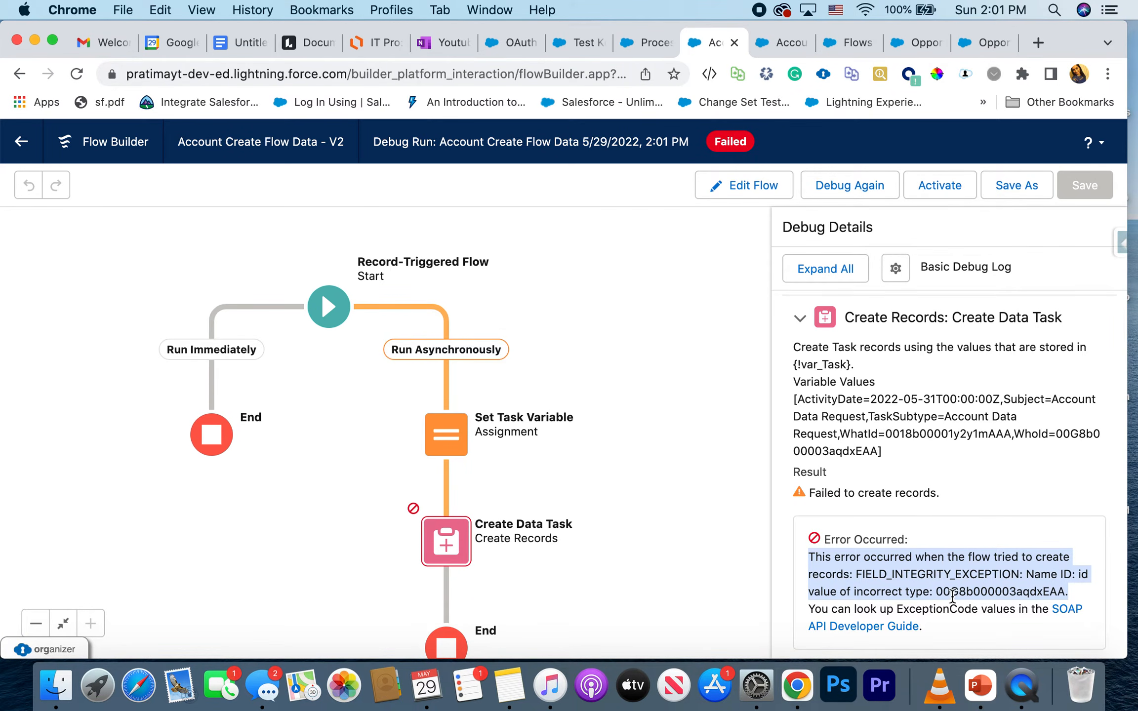
{"action": "double_click", "coordinate": [992, 592]}
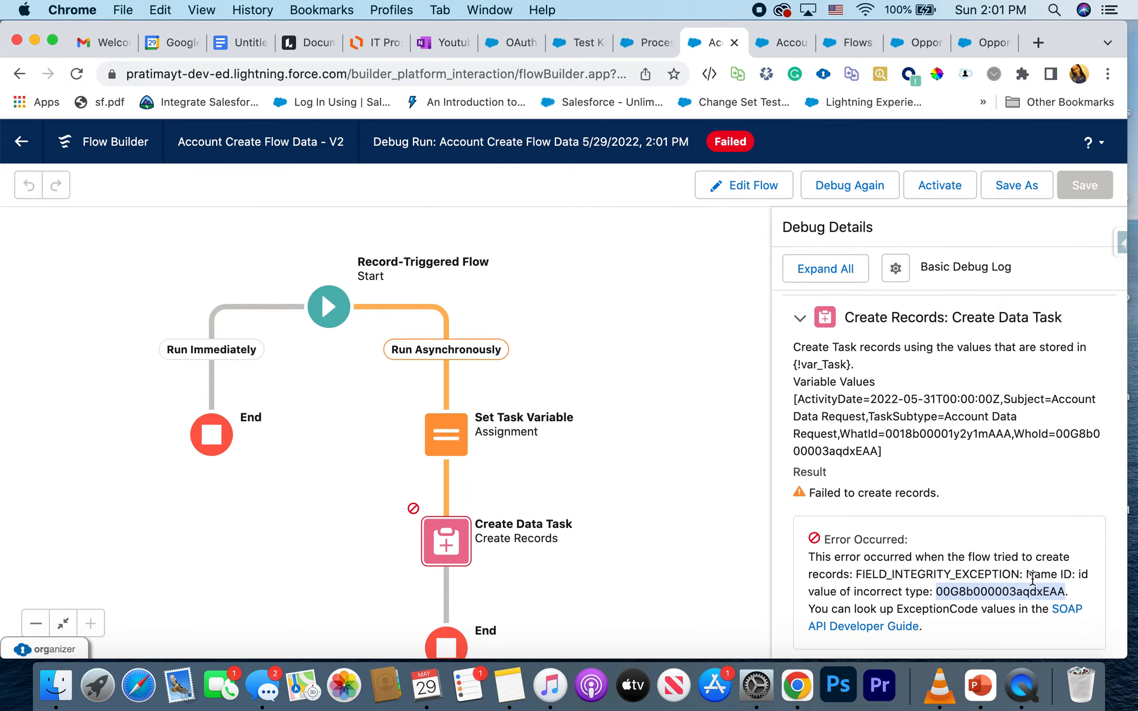
{"action": "left_click", "coordinate": [1028, 573]}
{"action": "left_click_drag", "start_coordinate": [1030, 575], "coordinate": [1068, 597]}
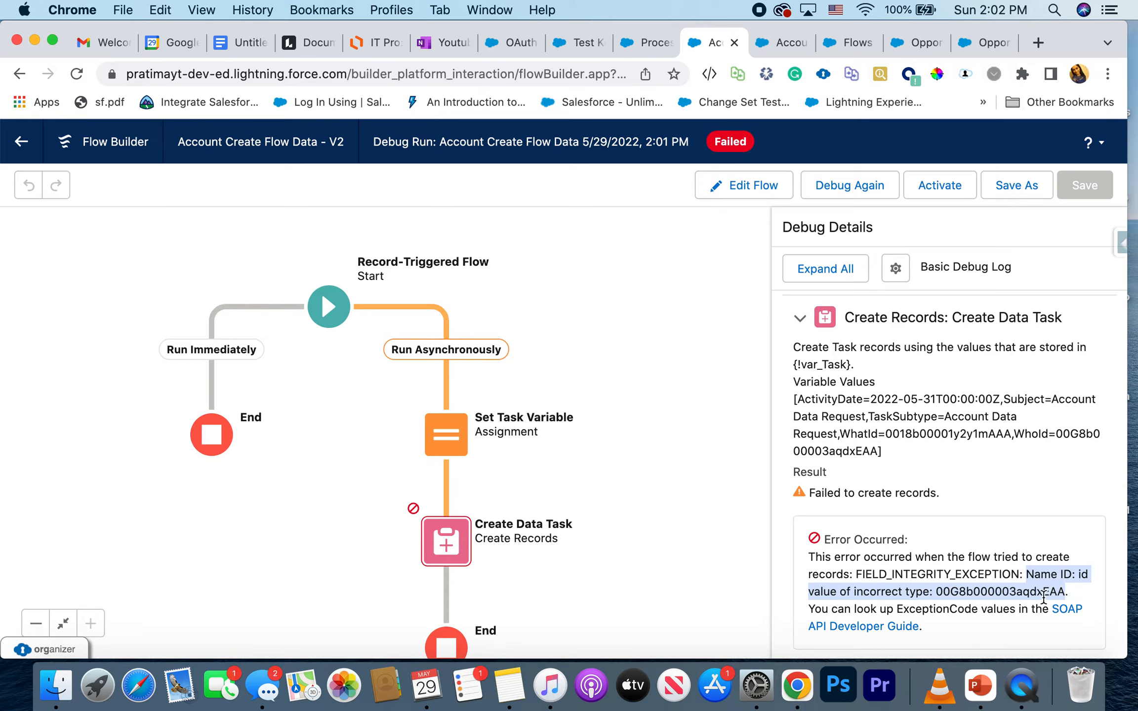
{"action": "double_click", "coordinate": [1005, 592]}
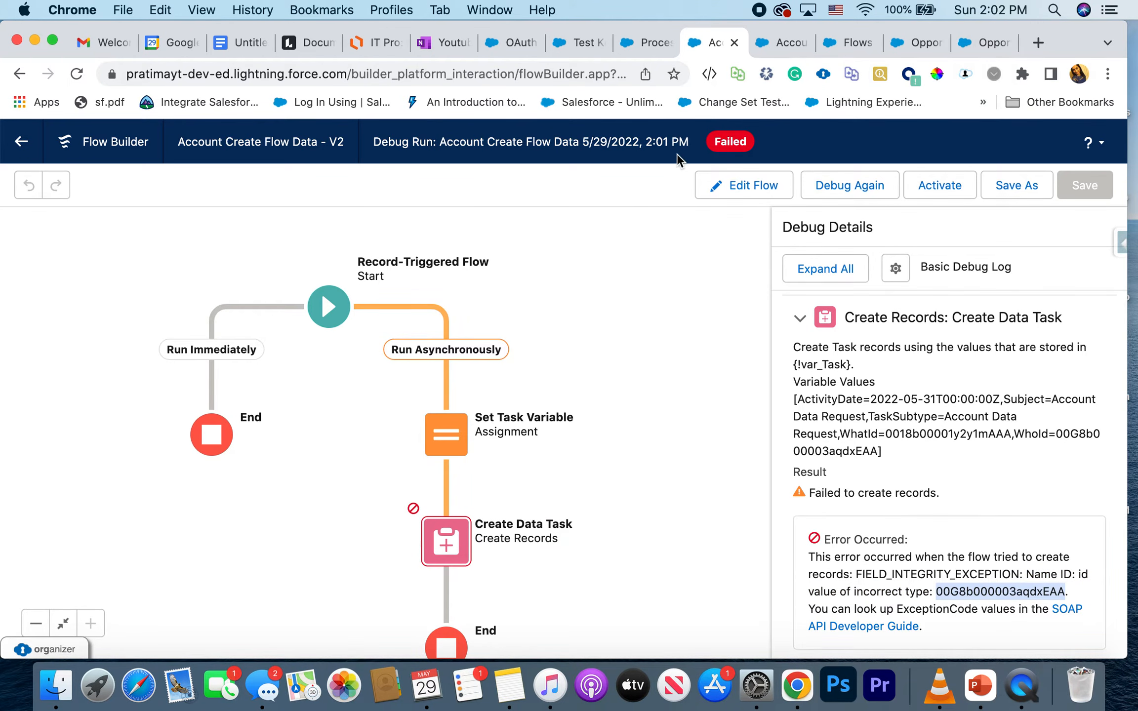
Open a new task form in the Sales app and check which object types its Name field accepts
{"action": "left_click", "coordinate": [576, 43]}
{"action": "left_click", "coordinate": [333, 239]}
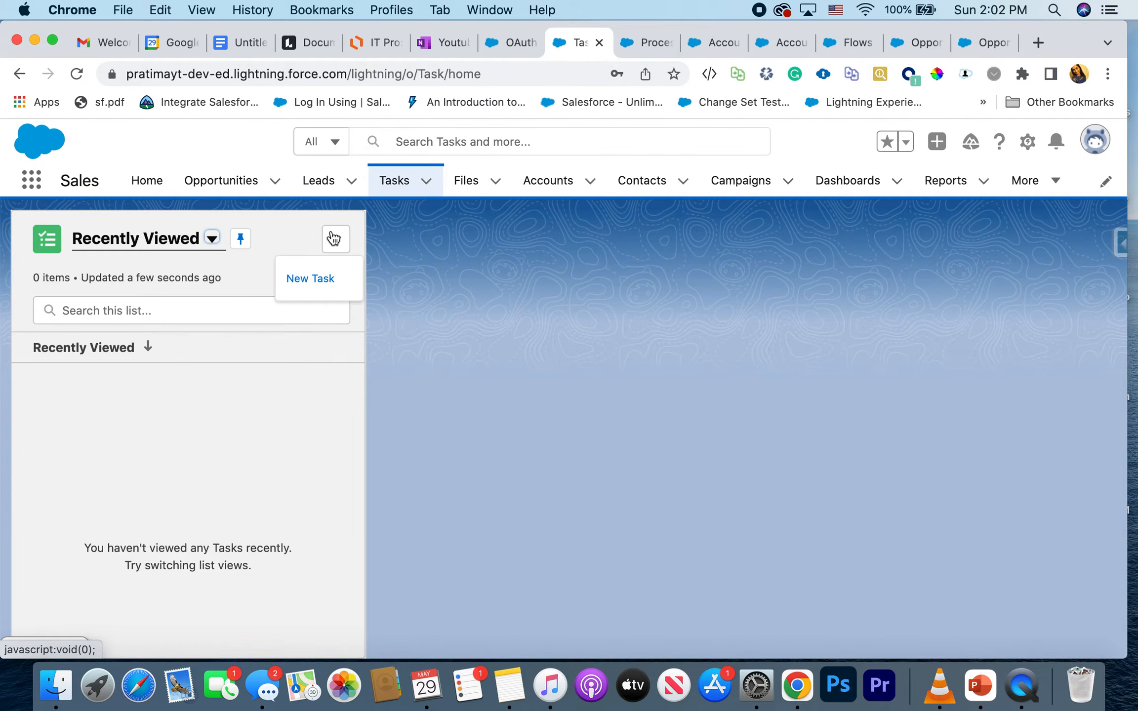
{"action": "left_click", "coordinate": [320, 278]}
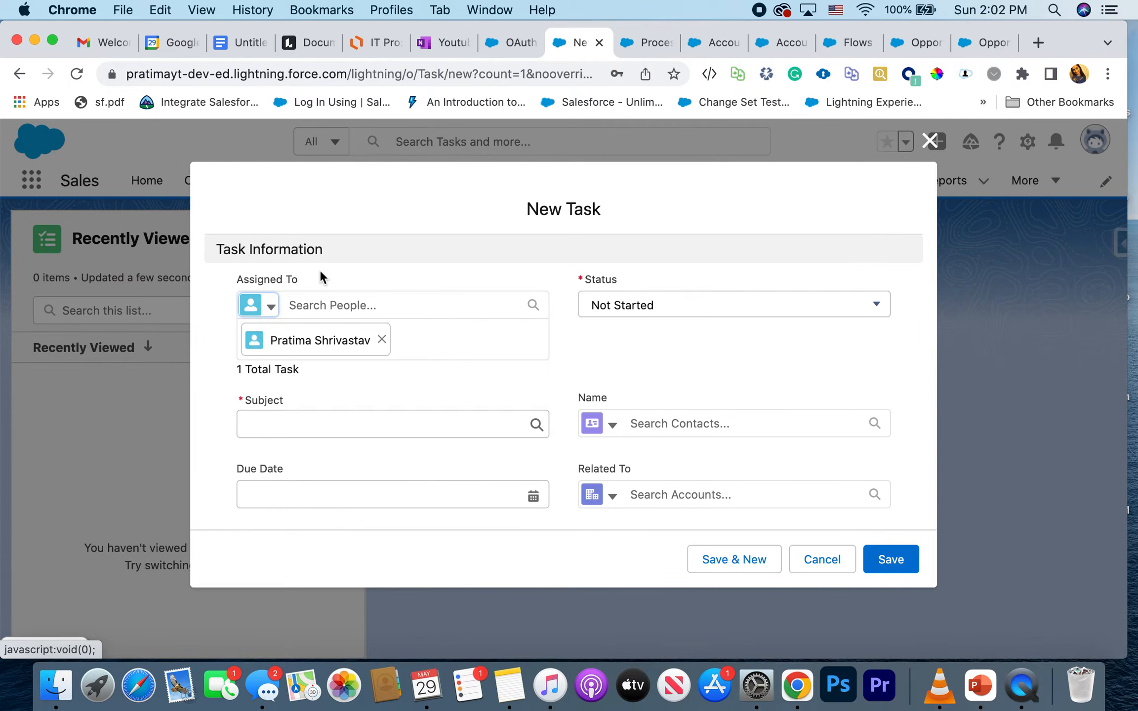
{"action": "scroll", "coordinate": [628, 404], "scroll_direction": "down", "scroll_amount": 3}
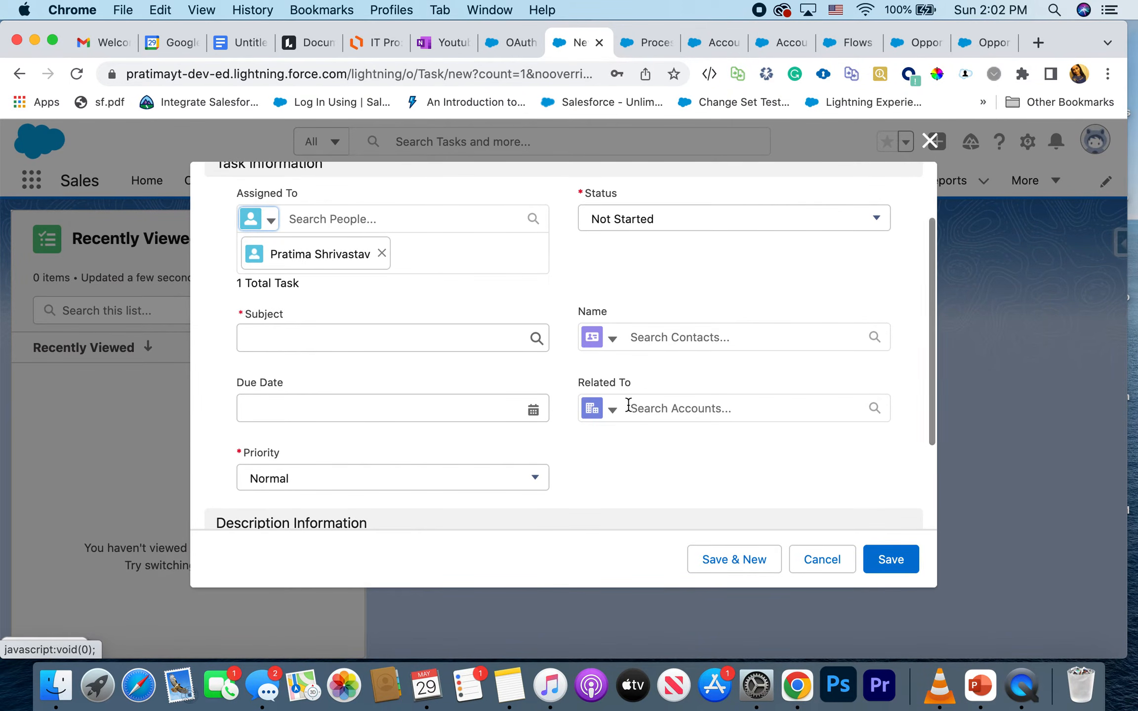
{"action": "left_click", "coordinate": [612, 340]}
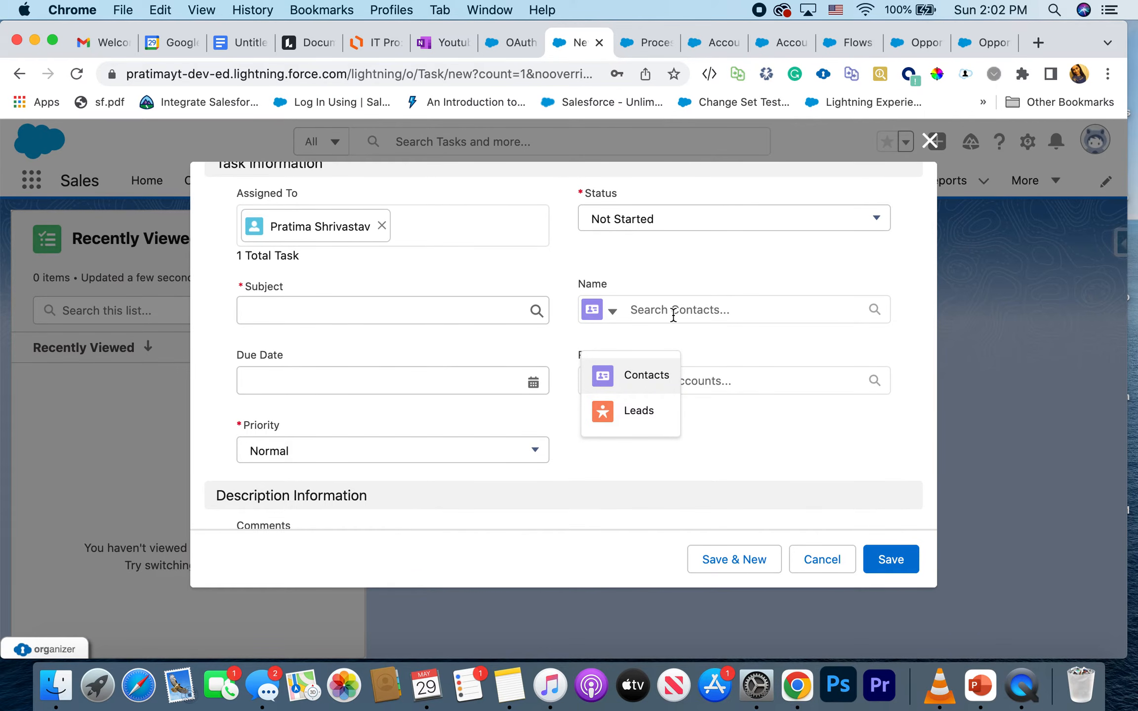
{"action": "left_click", "coordinate": [673, 312]}
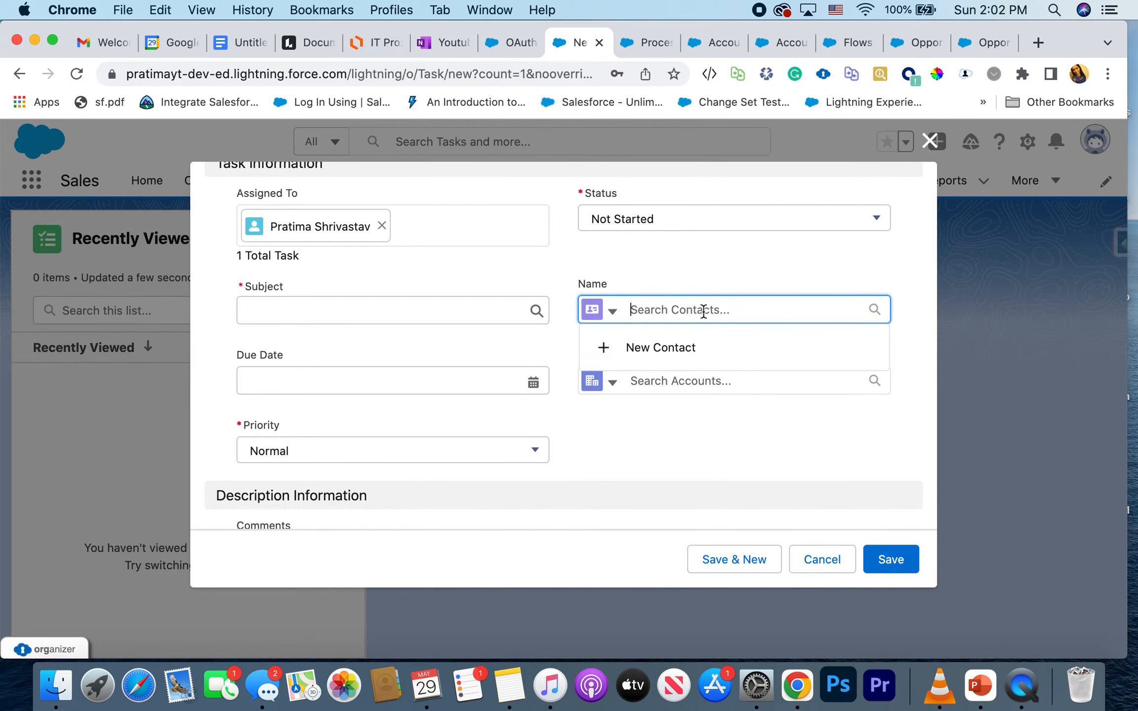
{"action": "left_click", "coordinate": [611, 312]}
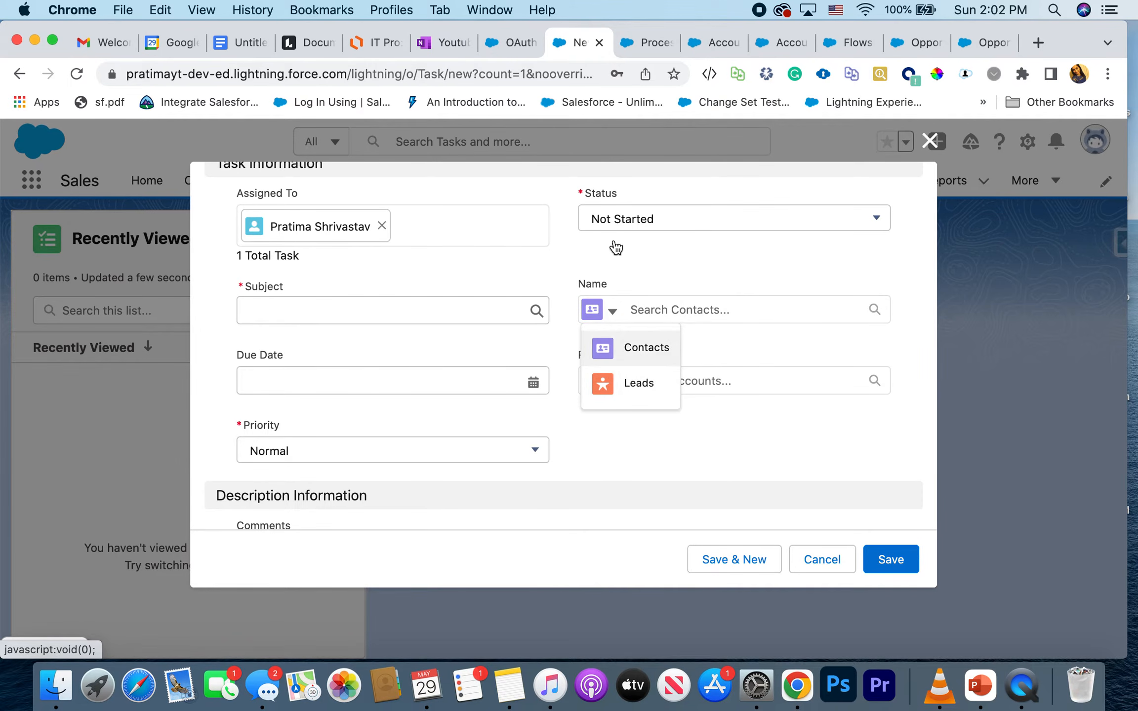
Return to the Account Create Flow Data flow, resume editing it, and open the Set Task Variable assignment
{"action": "left_click", "coordinate": [641, 40]}
{"action": "left_click", "coordinate": [700, 43]}
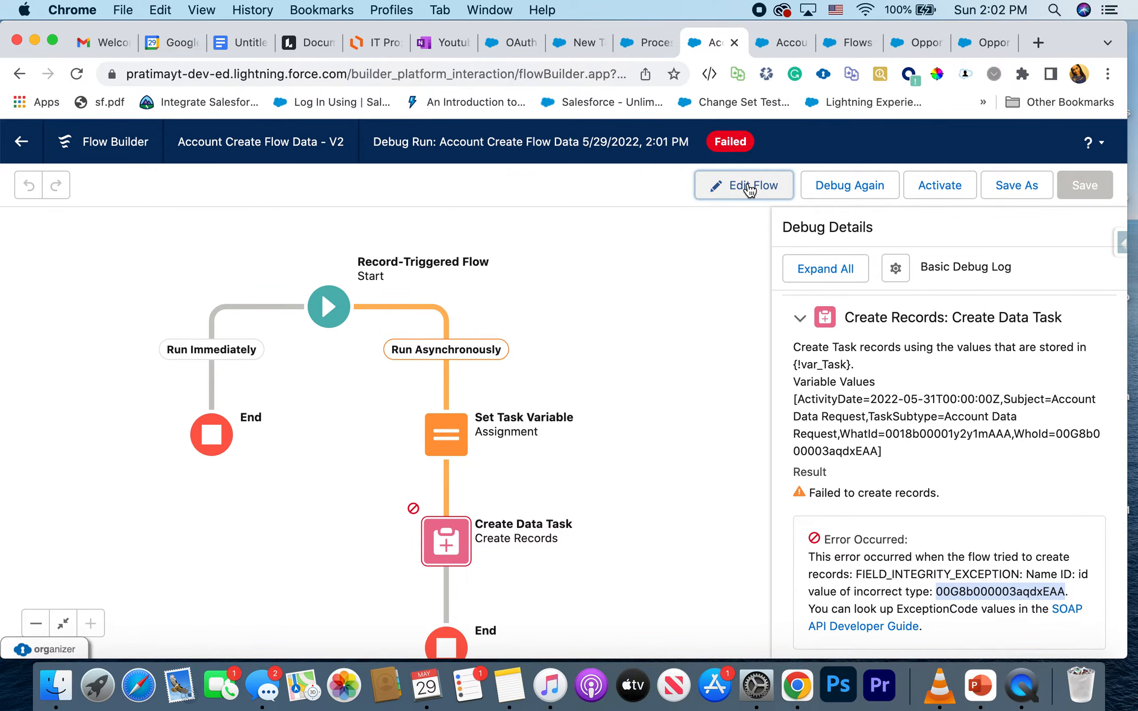
{"action": "left_click", "coordinate": [749, 186]}
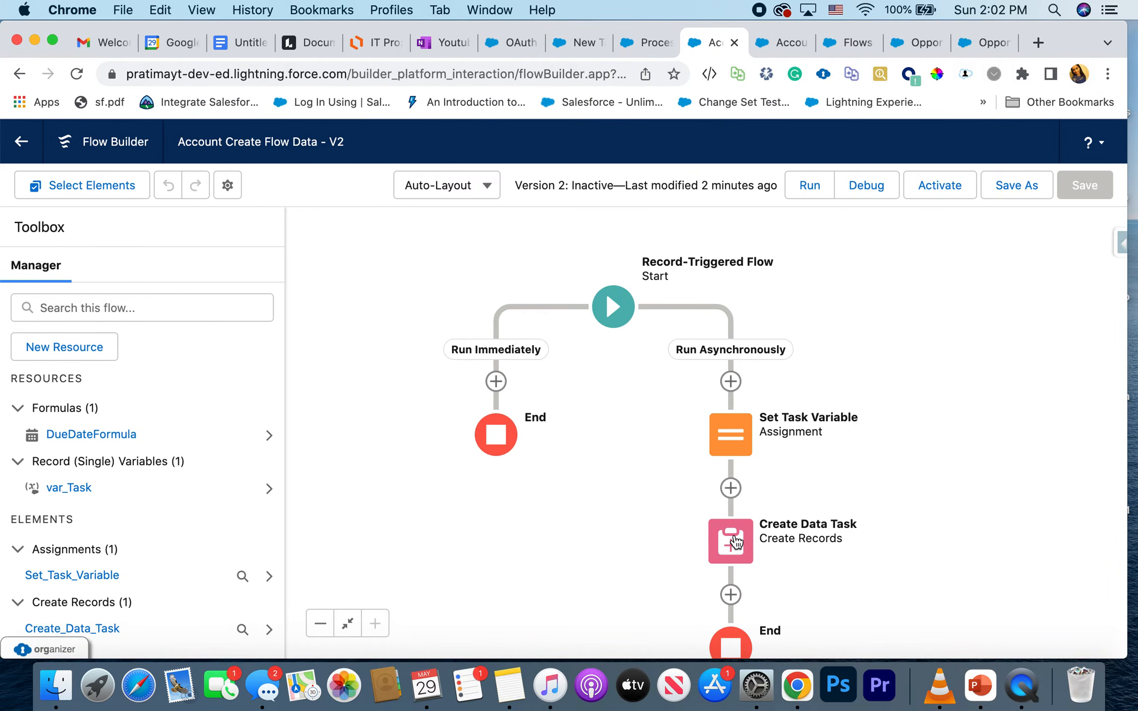
{"action": "double_click", "coordinate": [735, 541]}
{"action": "left_click", "coordinate": [929, 144]}
{"action": "left_click", "coordinate": [735, 419]}
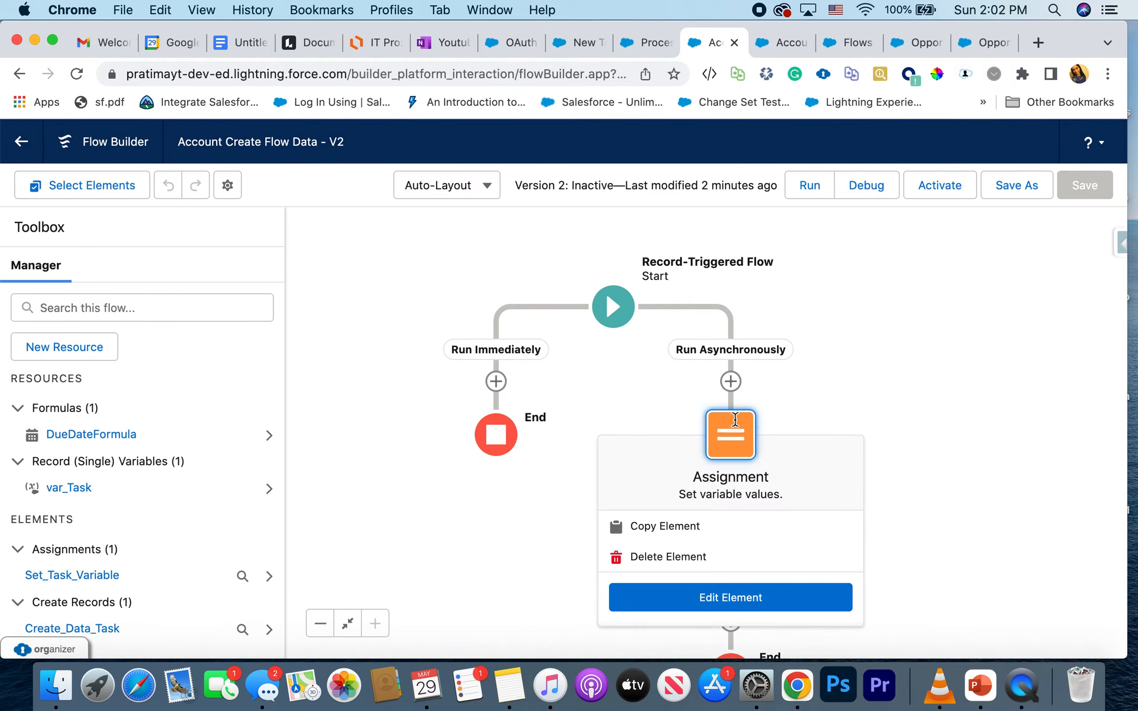
{"action": "left_click", "coordinate": [735, 419]}
{"action": "scroll", "coordinate": [665, 396], "scroll_direction": "down", "scroll_amount": 3}
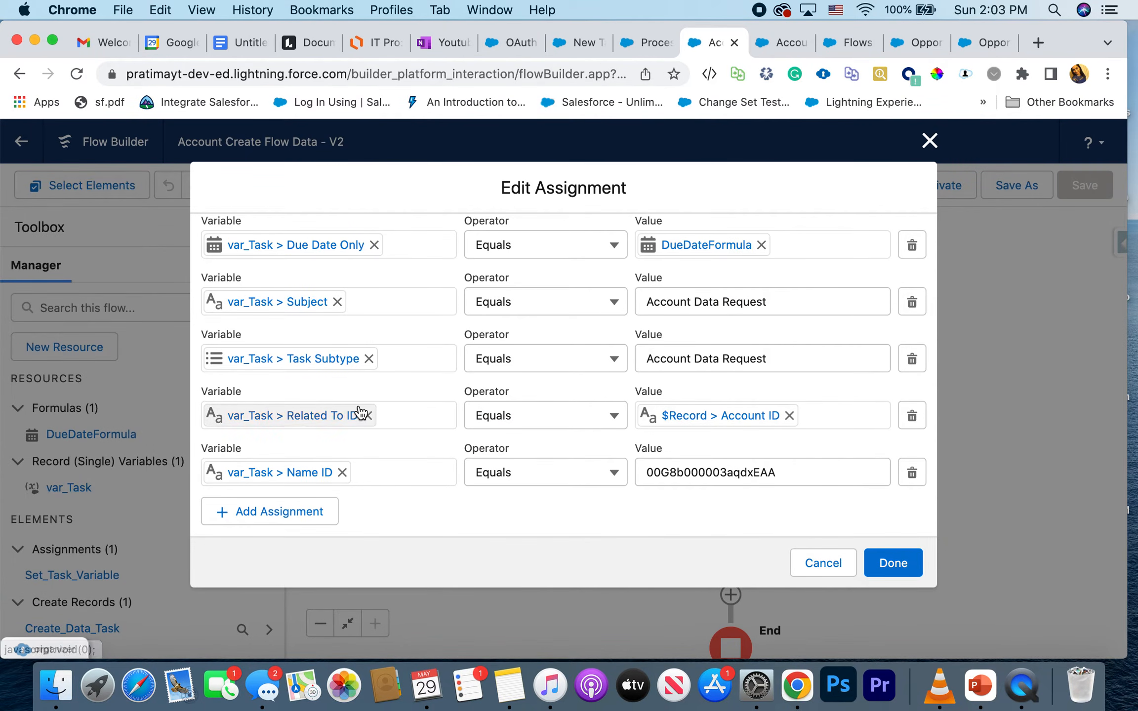
Replace the Name ID variable with var_Task's OwnerId (Assigned To ID), keeping its value, then apply the assignment and save the flow
{"action": "left_click", "coordinate": [342, 472]}
{"action": "type", "text": "owne"}
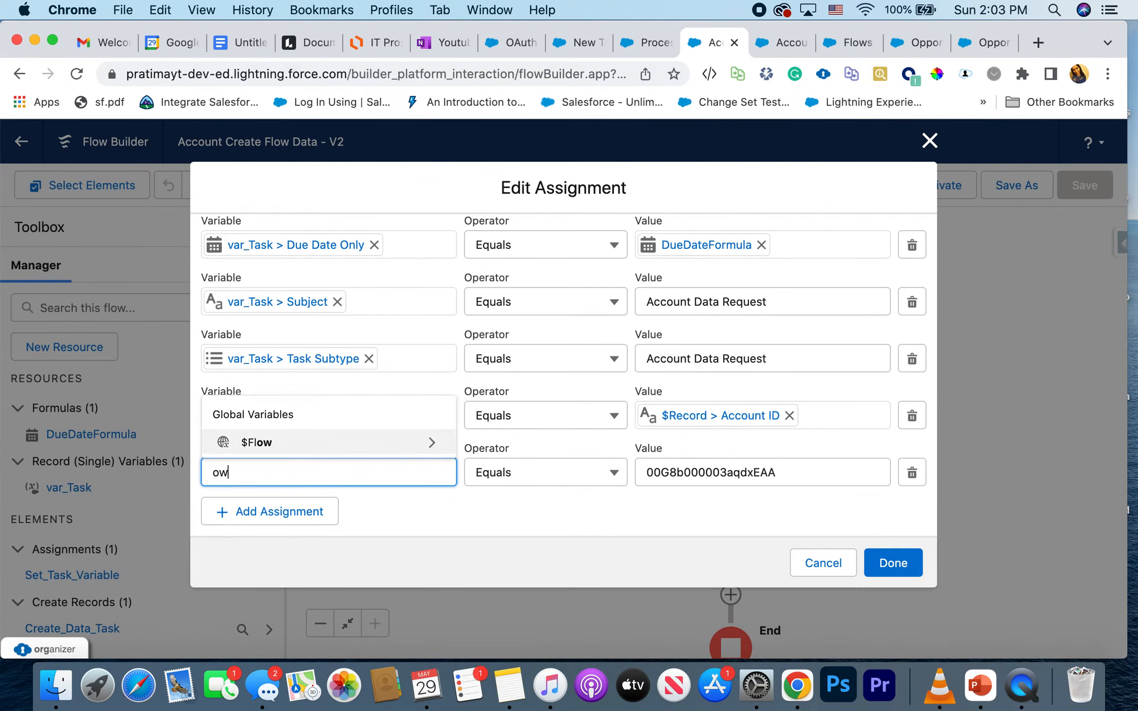
{"action": "key", "text": "BackSpace"}
{"action": "key", "text": "BackSpace"}
{"action": "key", "text": "BackSpace"}
{"action": "key", "text": "BackSpace"}
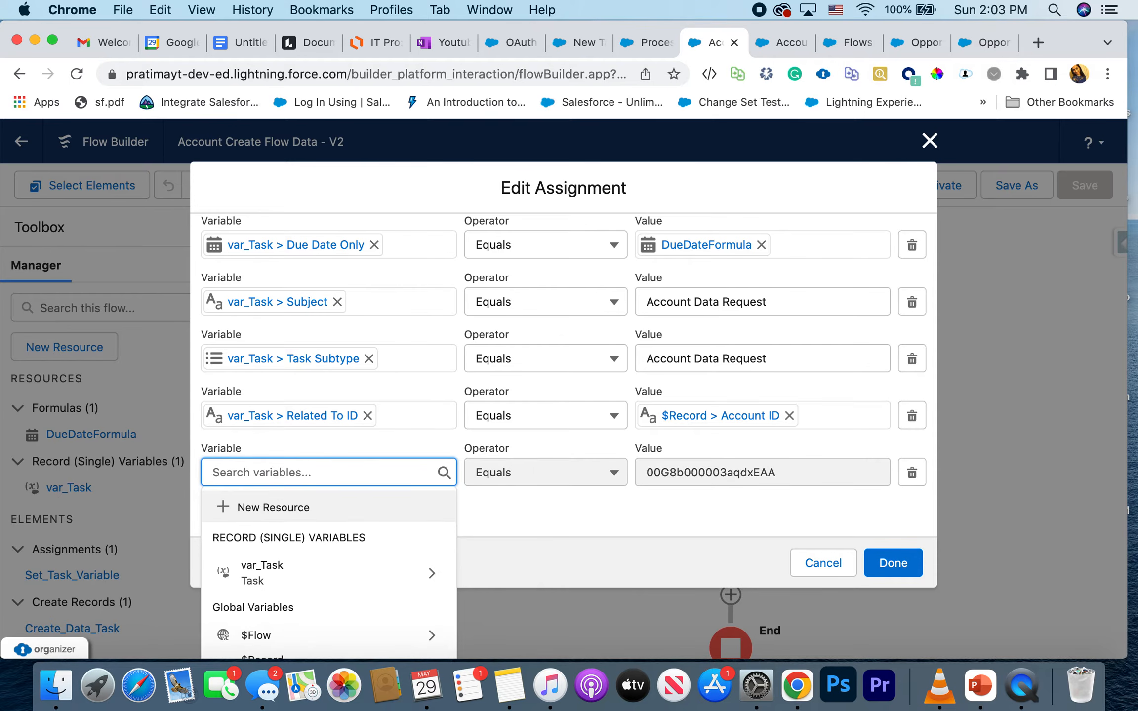
{"action": "type", "text": "var"}
{"action": "left_click", "coordinate": [355, 534]}
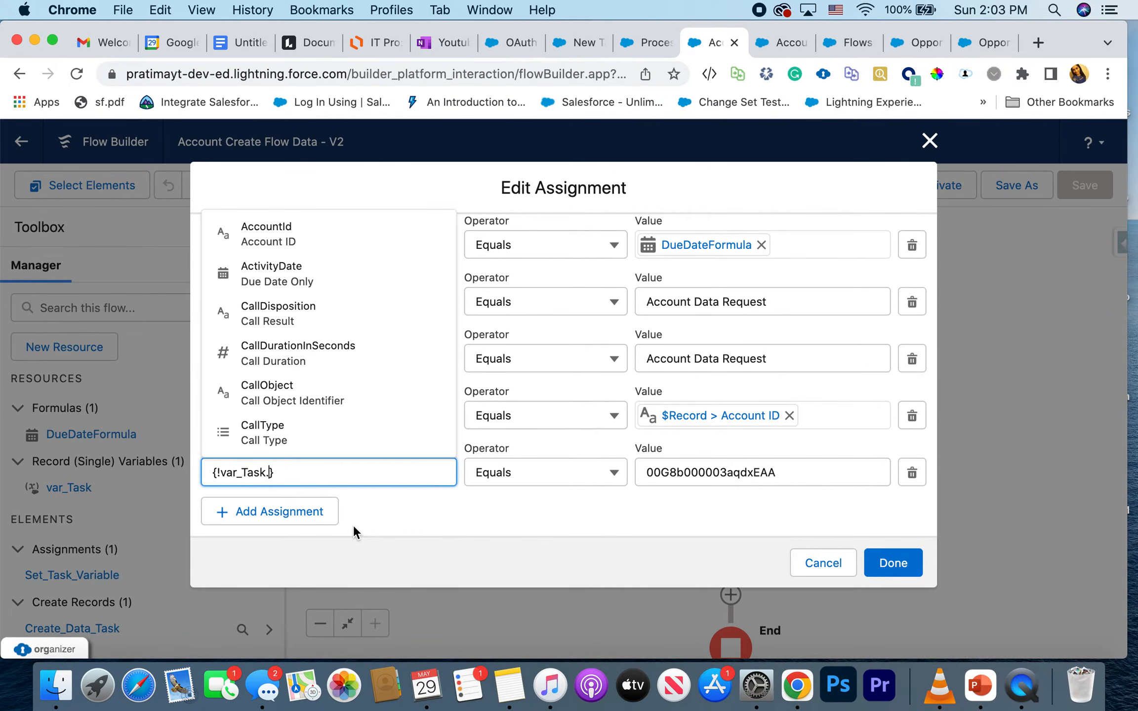
{"action": "type", "text": "own"}
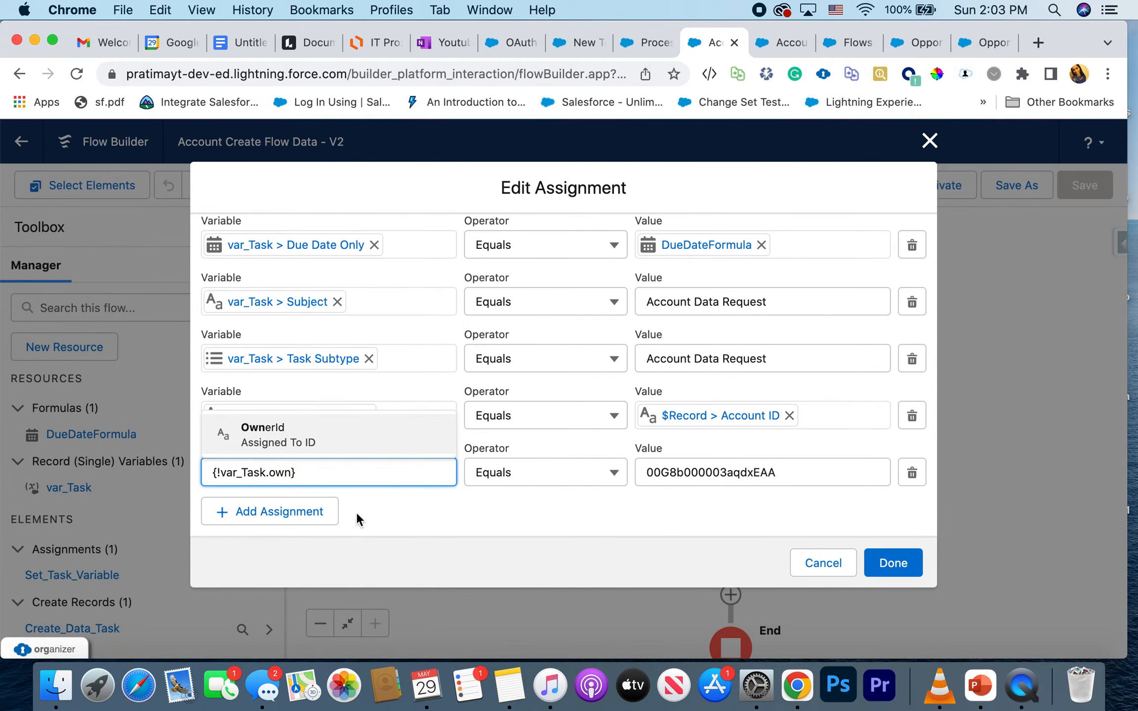
{"action": "left_click", "coordinate": [368, 441]}
{"action": "left_click", "coordinate": [447, 526]}
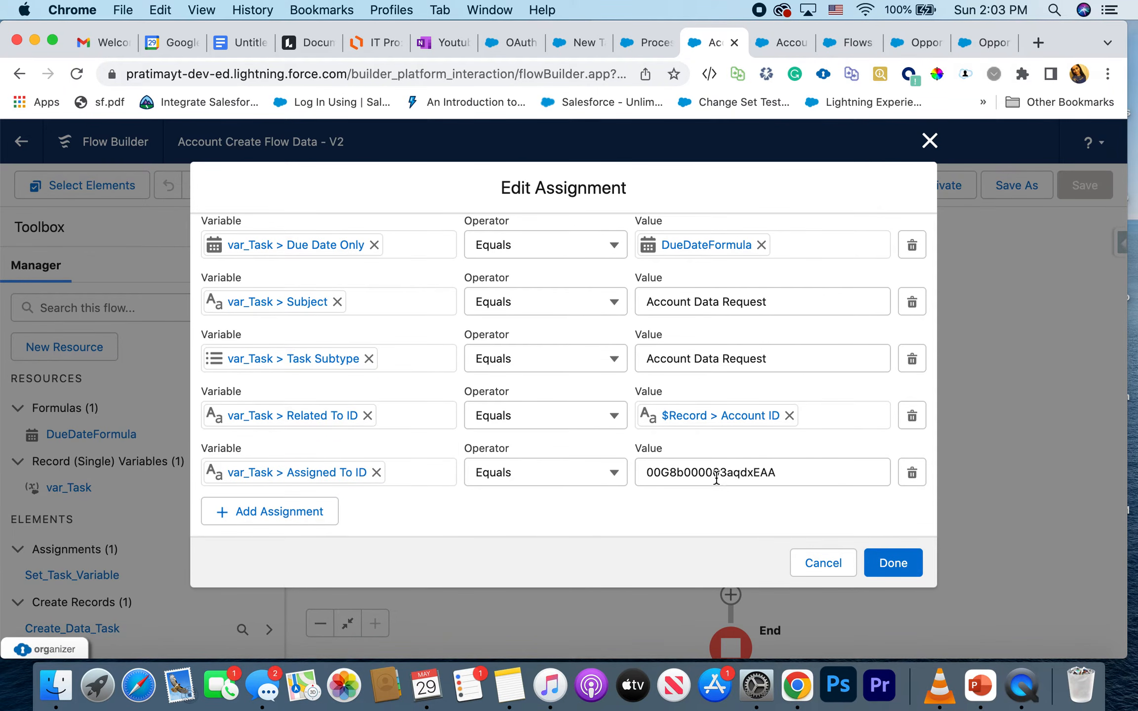
{"action": "left_click", "coordinate": [882, 558]}
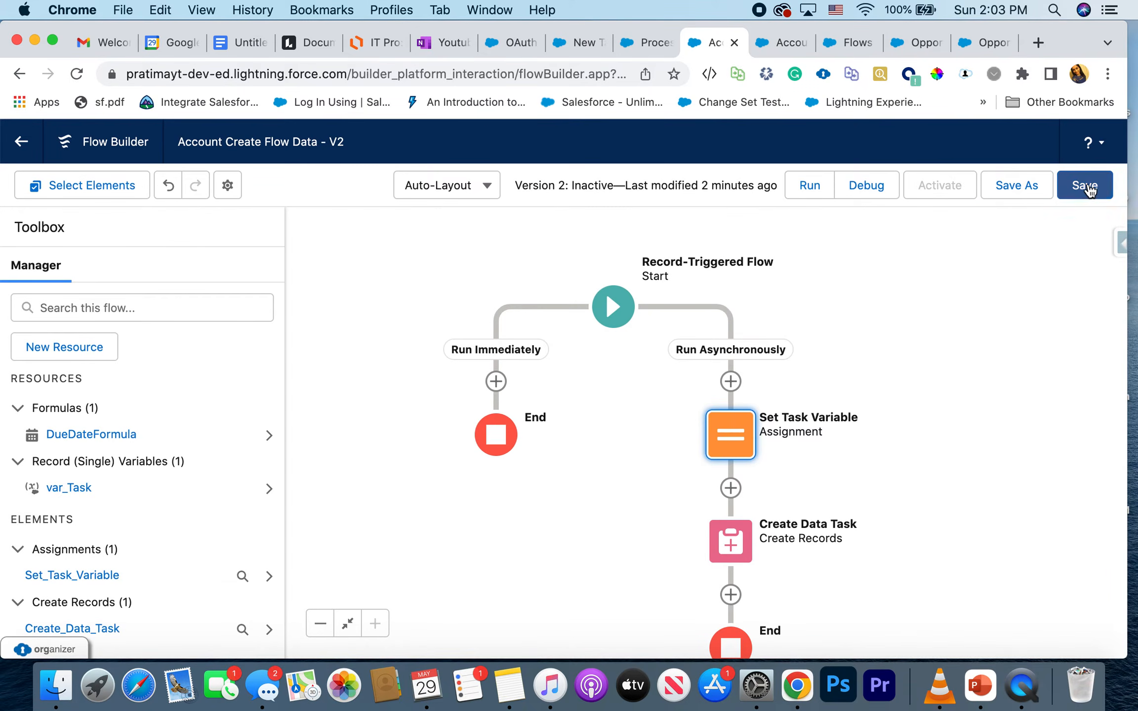
{"action": "left_click", "coordinate": [1087, 187]}
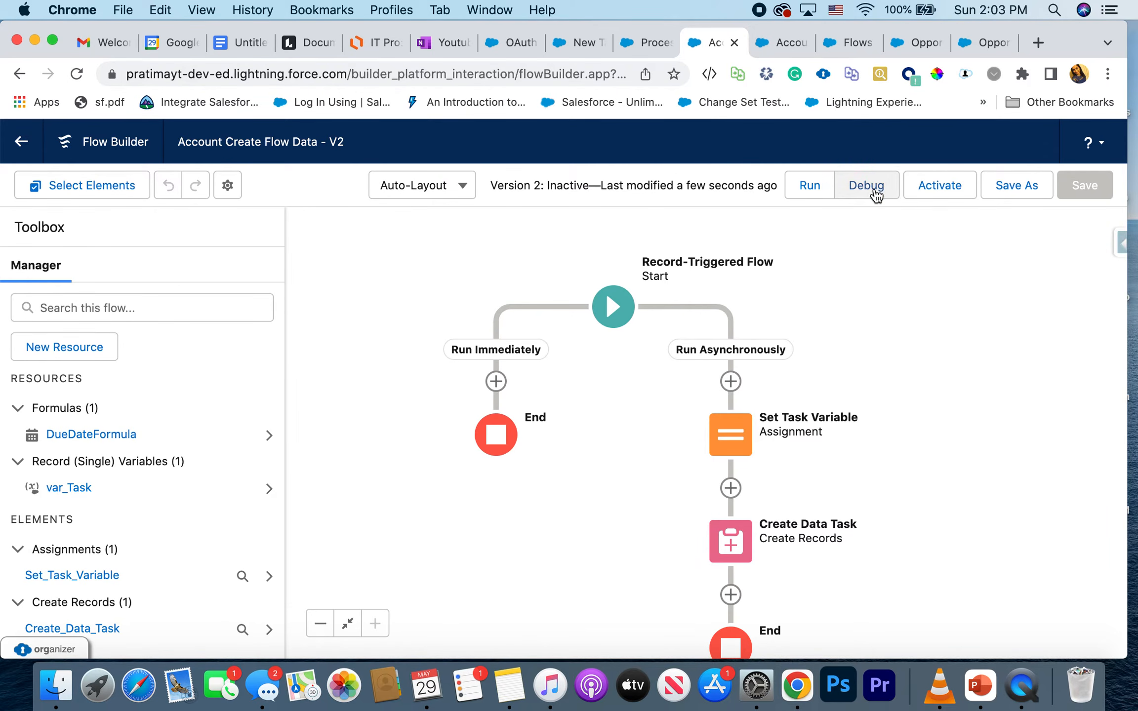
Start another debug run, choosing the Run Asynchronously path and skipping the start condition requirements
{"action": "left_click", "coordinate": [872, 191]}
{"action": "right_click", "coordinate": [407, 331]}
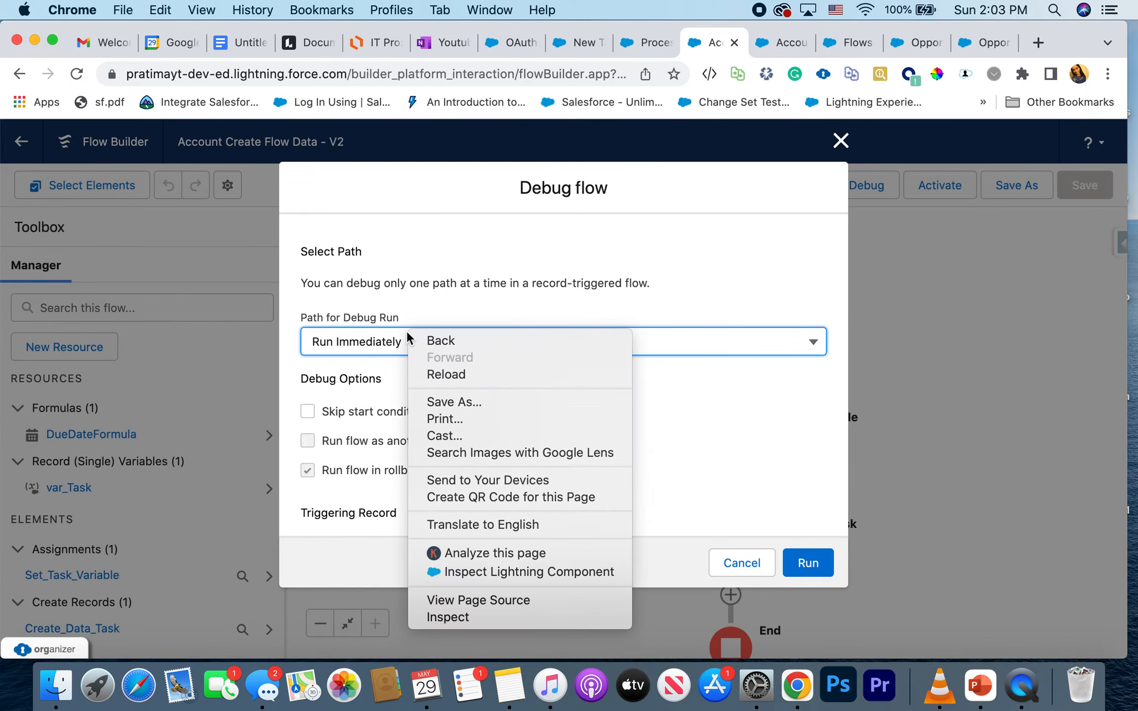
{"action": "left_click", "coordinate": [374, 334]}
{"action": "left_click", "coordinate": [375, 333]}
{"action": "left_click", "coordinate": [388, 401]}
{"action": "left_click", "coordinate": [311, 413]}
Select the recent Edge Communications account as the triggering record and run the debug
{"action": "scroll", "coordinate": [399, 451], "scroll_direction": "down", "scroll_amount": 2}
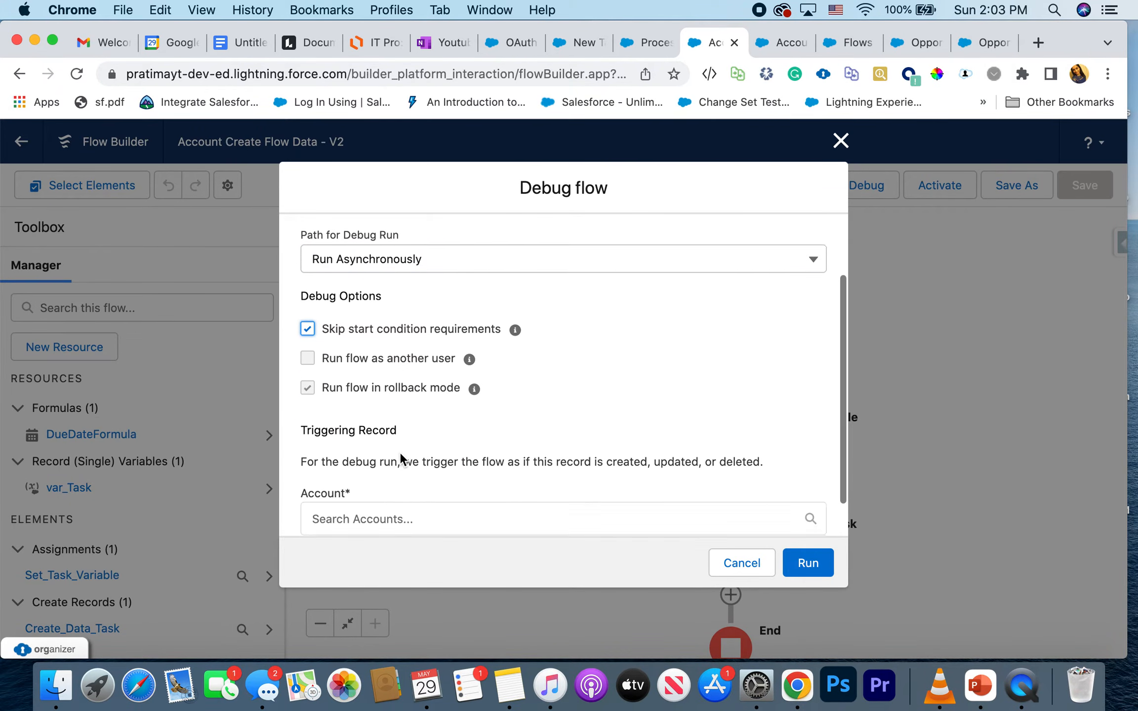
{"action": "scroll", "coordinate": [400, 455], "scroll_direction": "down", "scroll_amount": 1}
{"action": "left_click", "coordinate": [399, 475]}
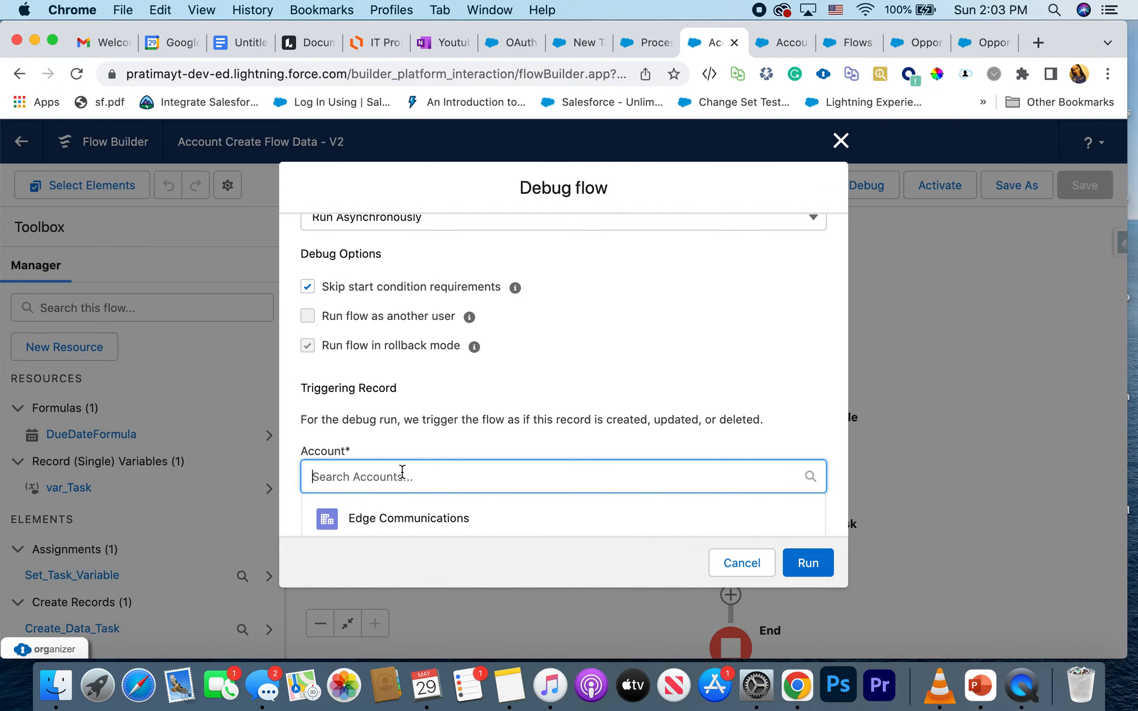
{"action": "left_click", "coordinate": [399, 518]}
{"action": "left_click", "coordinate": [798, 552]}
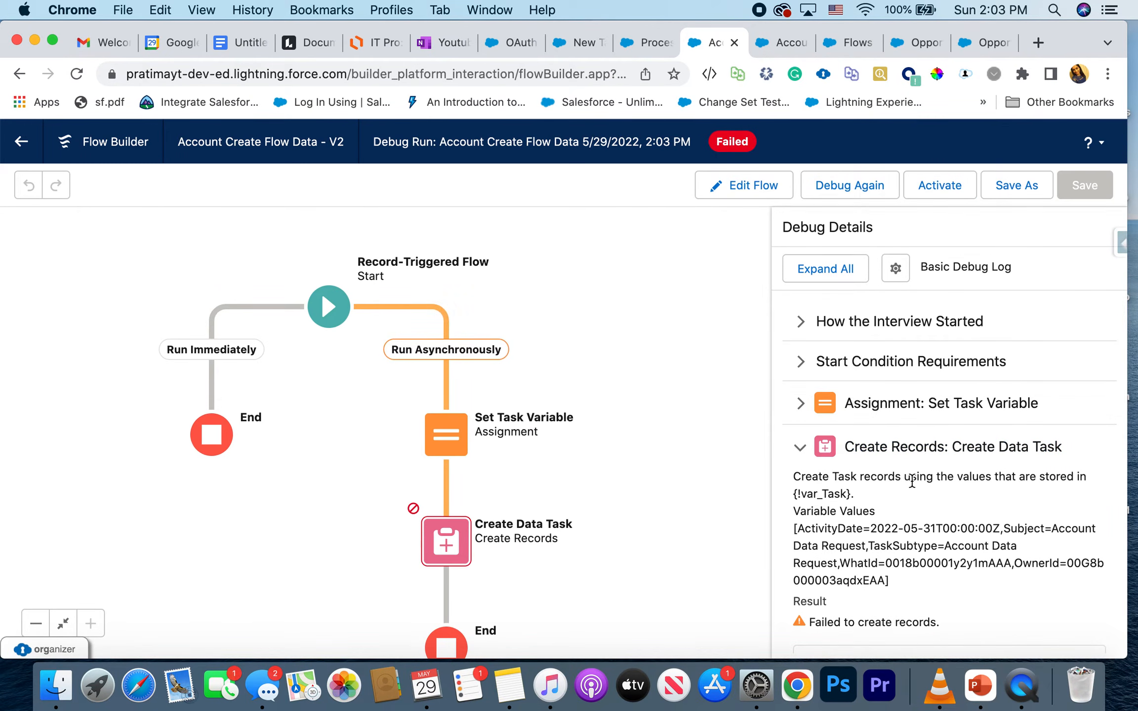
Examine the error details of the failed Create Data Task element in the debug log
{"action": "scroll", "coordinate": [912, 482], "scroll_direction": "down", "scroll_amount": 5}
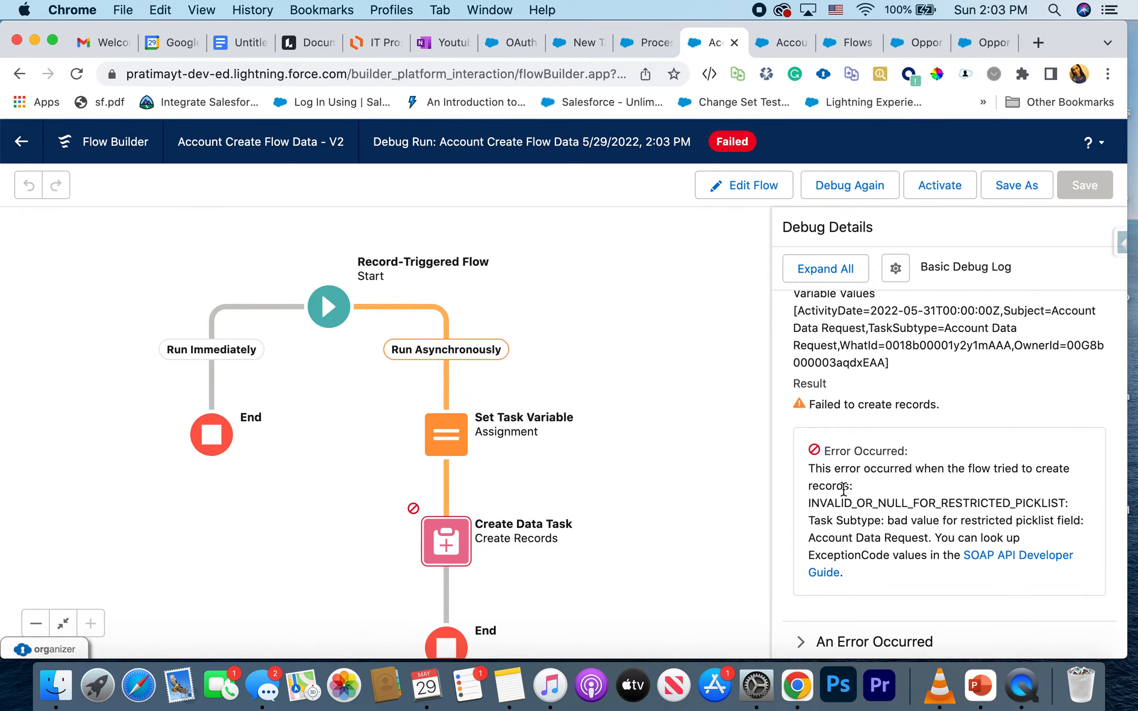
{"action": "left_click_drag", "start_coordinate": [812, 469], "coordinate": [1050, 537]}
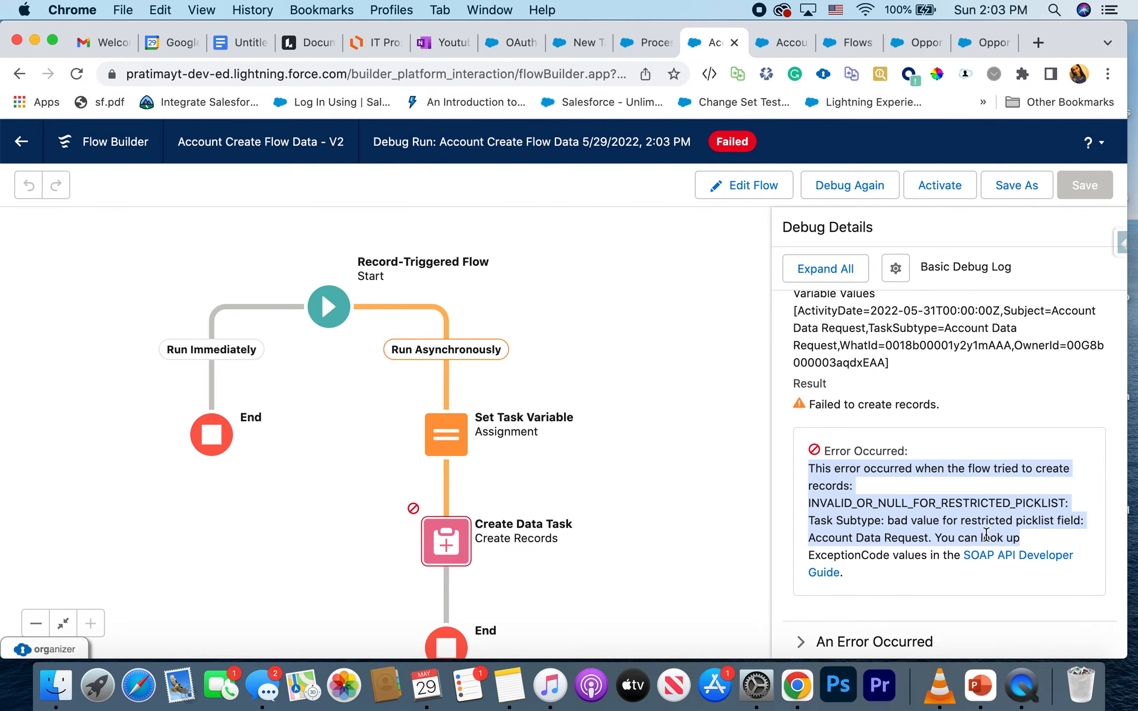
{"action": "left_click_drag", "start_coordinate": [815, 543], "coordinate": [932, 543]}
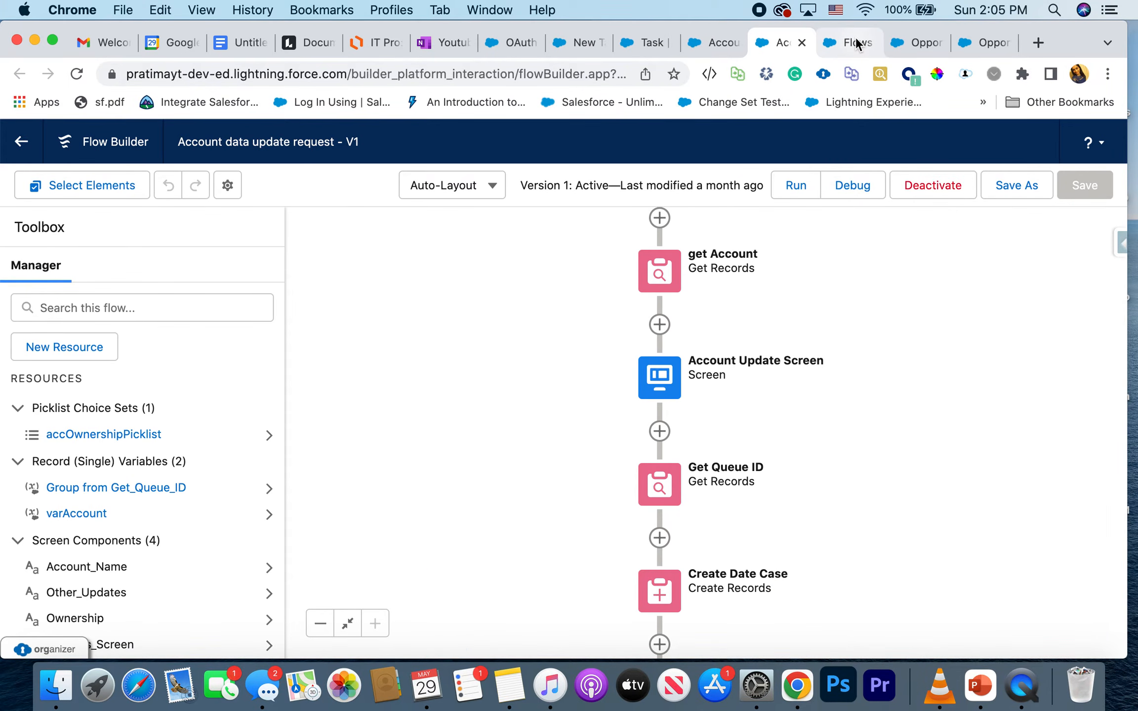
Delete the incomplete var_Task row with the value Account Data Request from the Set Task Variable assignment, apply the change and save the flow
{"action": "left_click", "coordinate": [857, 43]}
{"action": "left_click", "coordinate": [706, 41]}
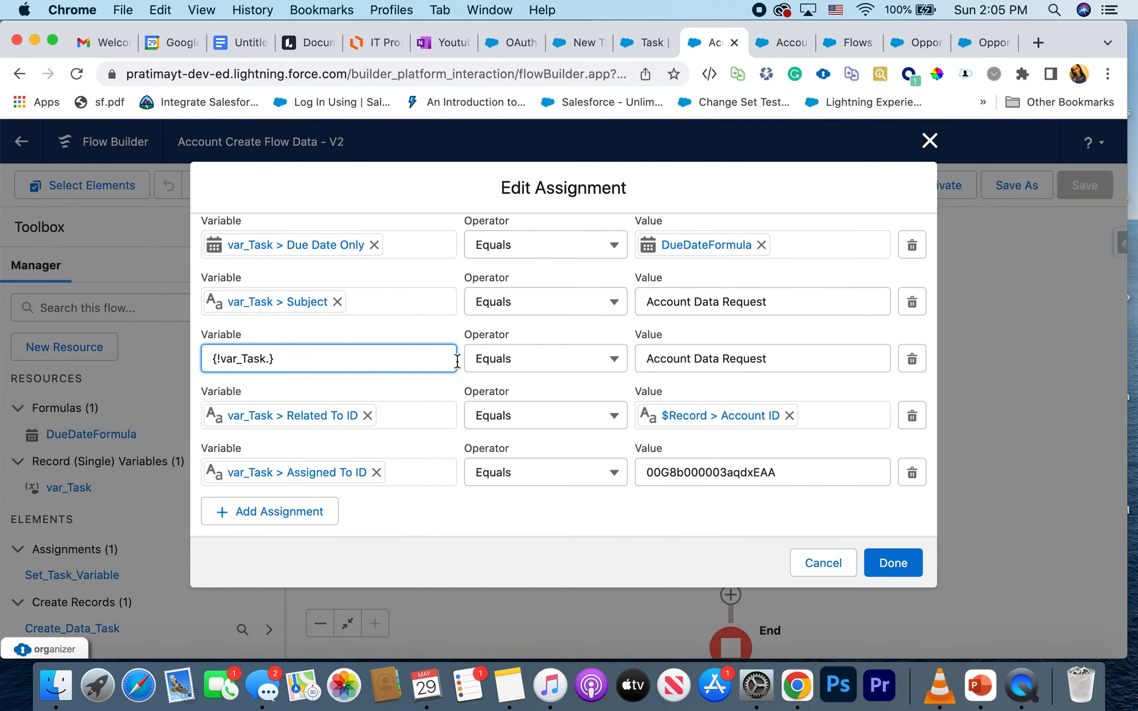
{"action": "left_click", "coordinate": [910, 360]}
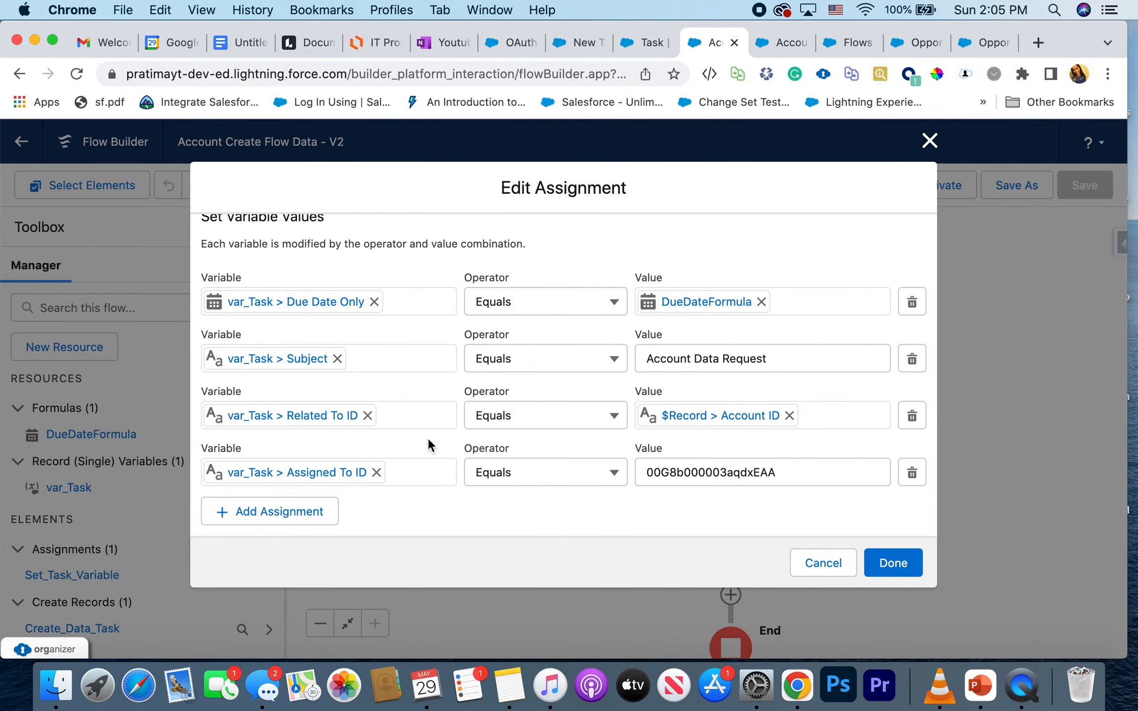
{"action": "left_click", "coordinate": [894, 567]}
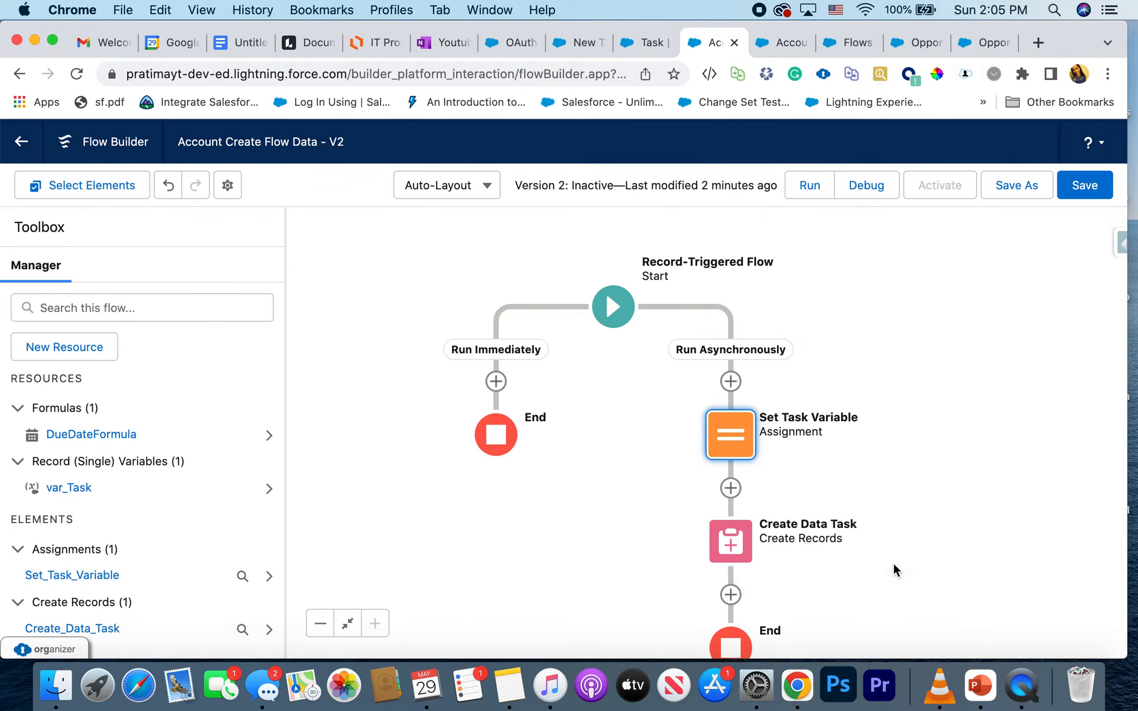
{"action": "left_click", "coordinate": [1086, 198]}
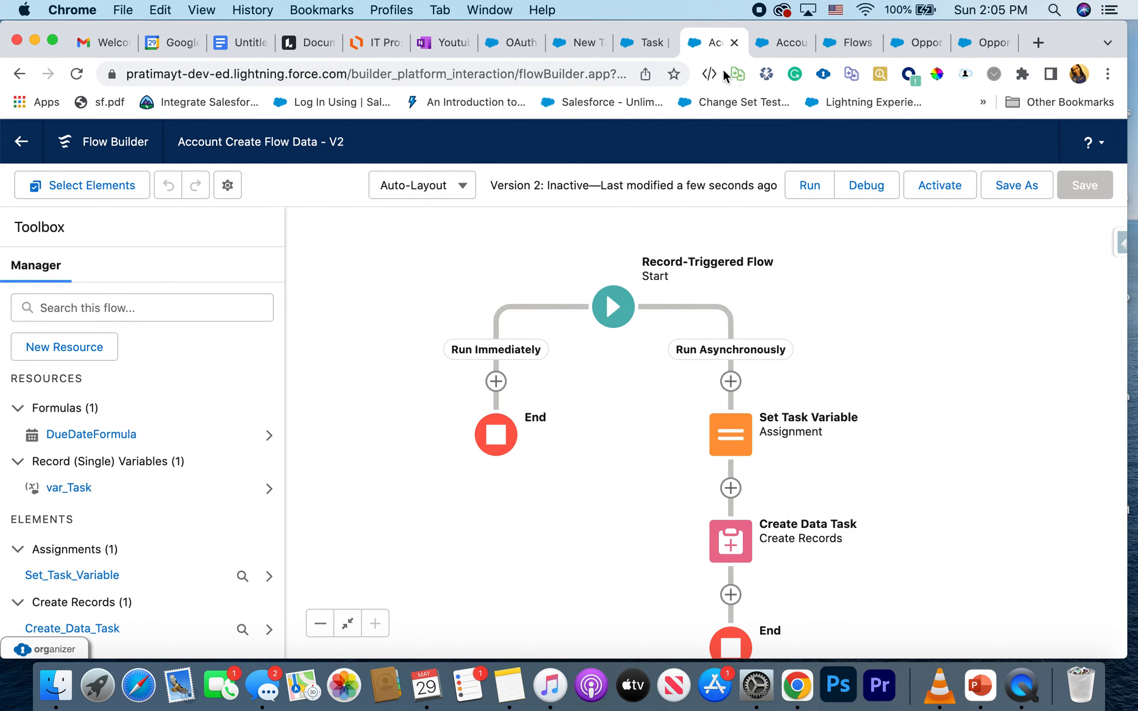
Review the fields of the New Task form, including the Status options, the Due Date and the Priority options
{"action": "left_click", "coordinate": [647, 42]}
{"action": "left_click", "coordinate": [571, 39]}
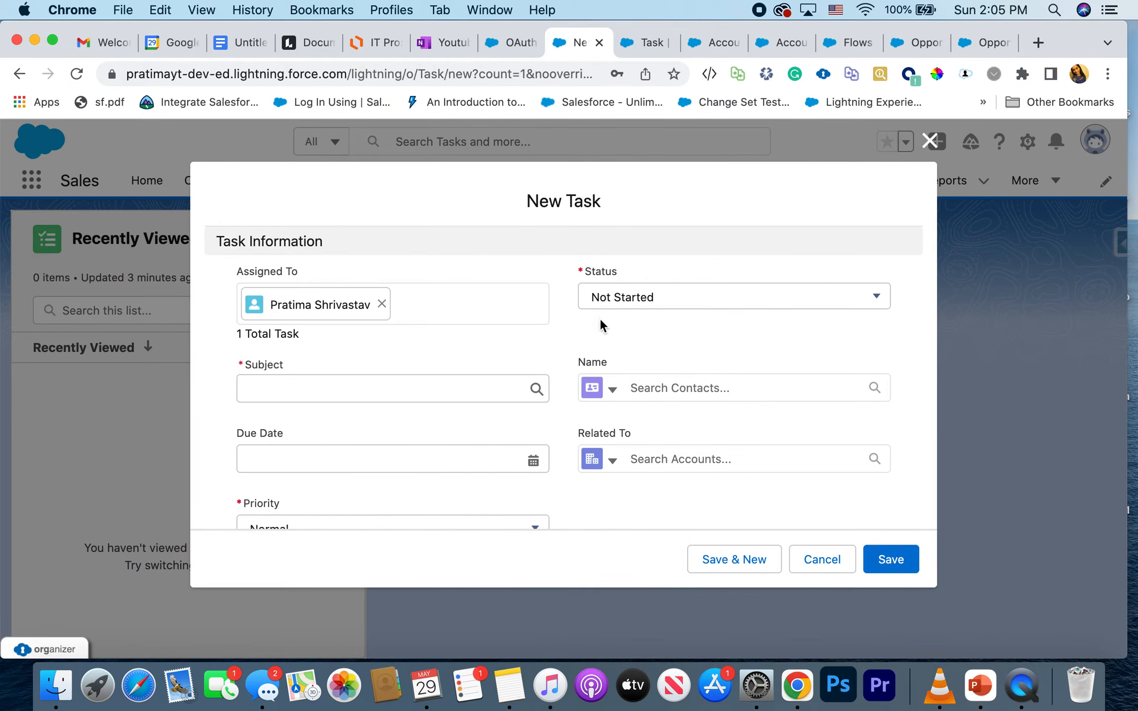
{"action": "left_click", "coordinate": [677, 309]}
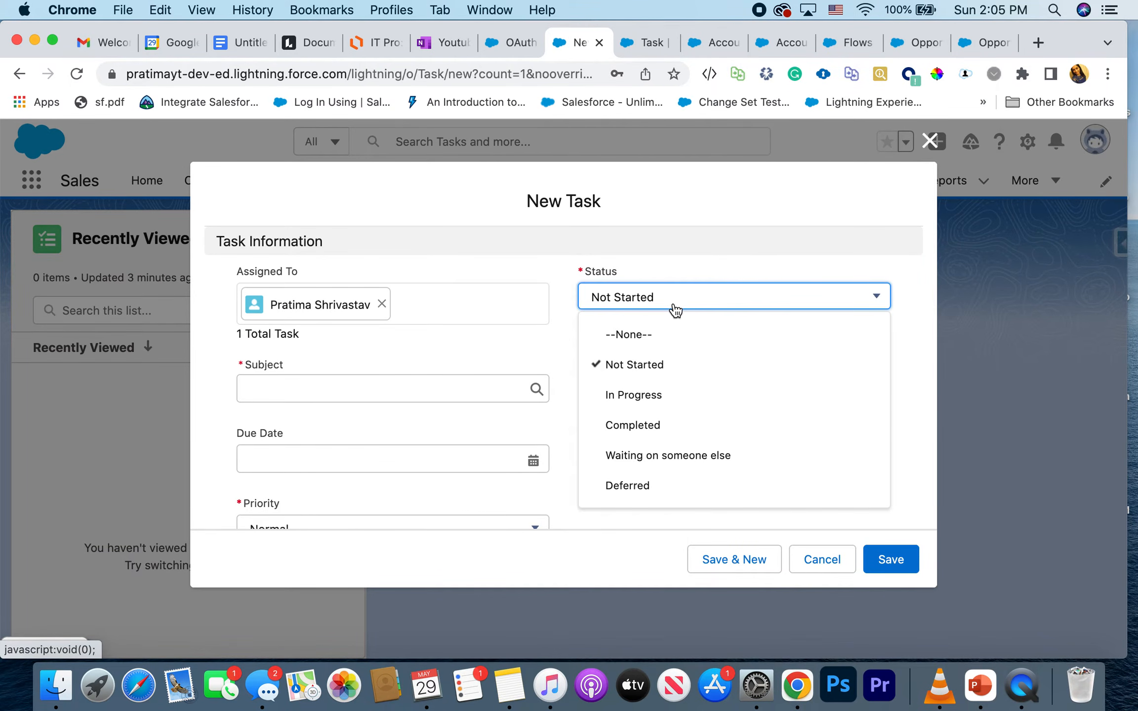
{"action": "left_click", "coordinate": [514, 350]}
{"action": "scroll", "coordinate": [514, 351], "scroll_direction": "down", "scroll_amount": 3}
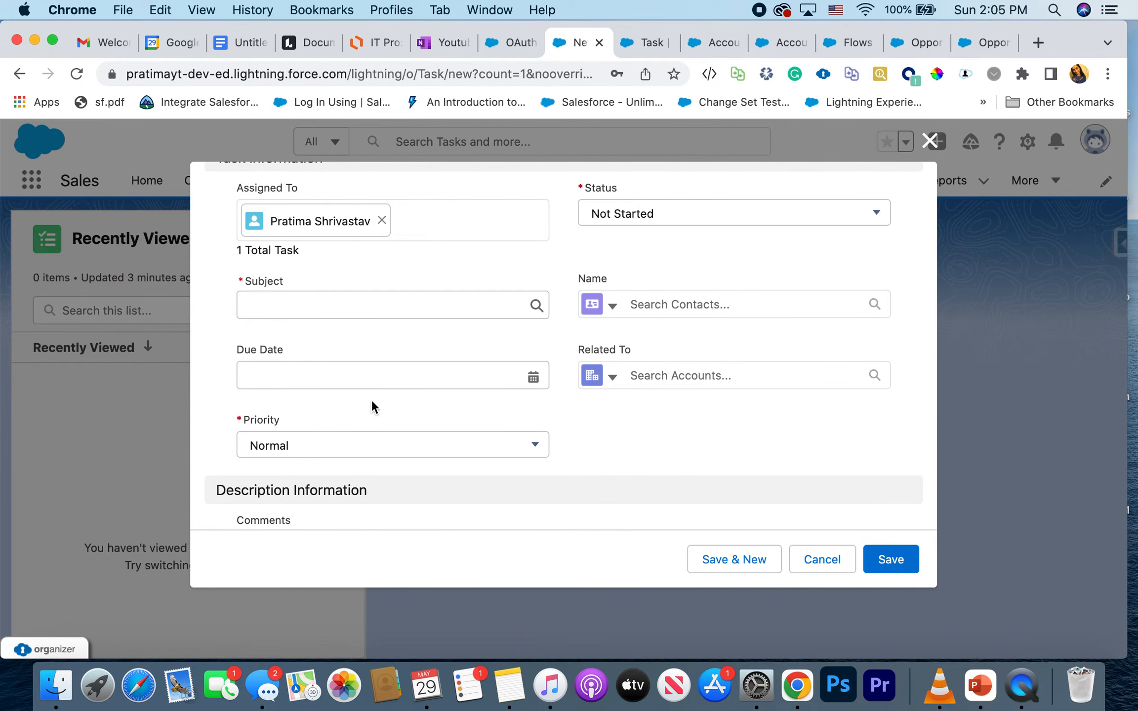
{"action": "left_click", "coordinate": [379, 385]}
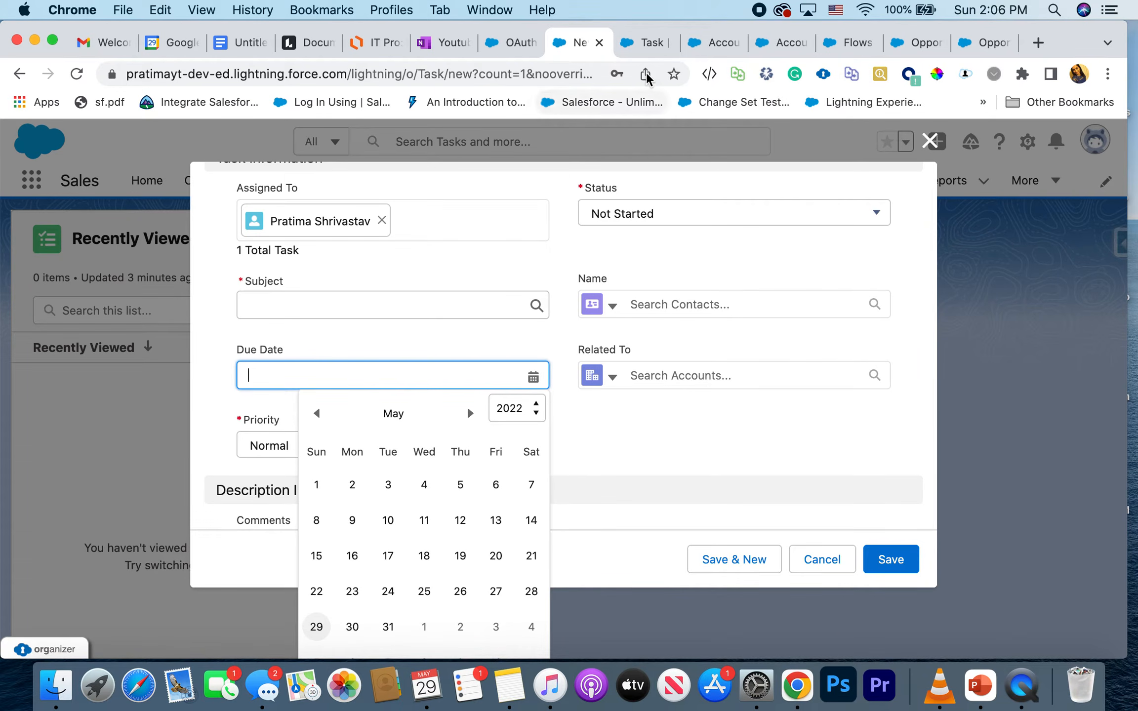
{"action": "left_click", "coordinate": [630, 487]}
{"action": "scroll", "coordinate": [629, 487], "scroll_direction": "down", "scroll_amount": 2}
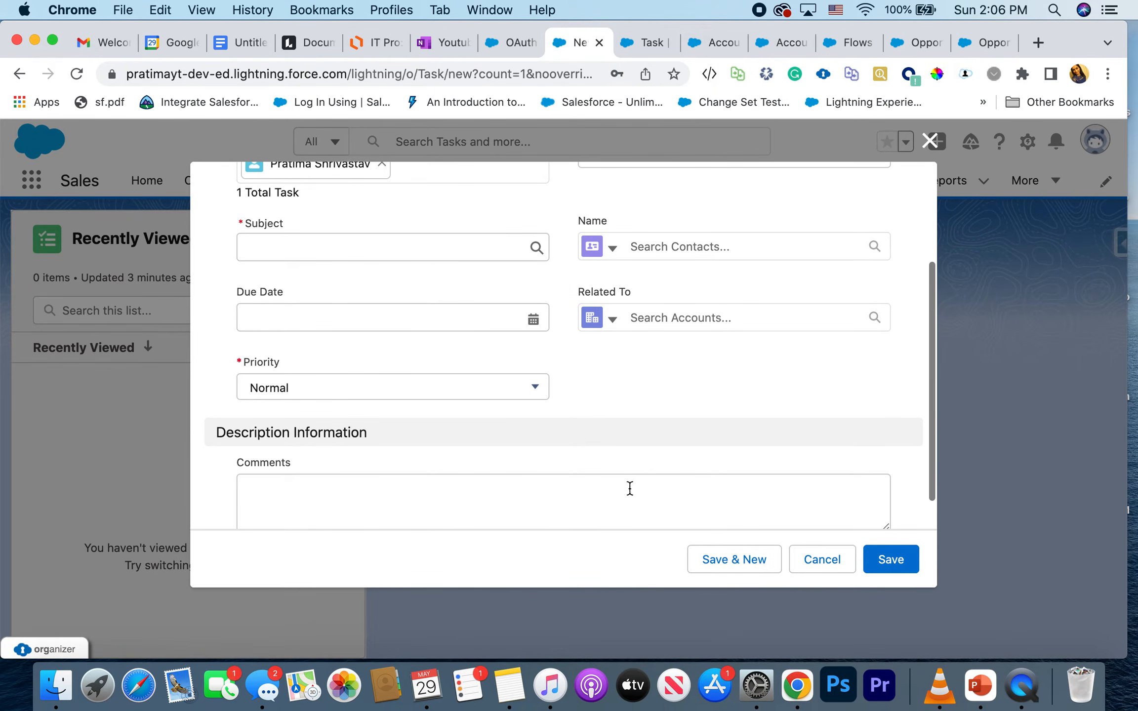
{"action": "left_click", "coordinate": [527, 389]}
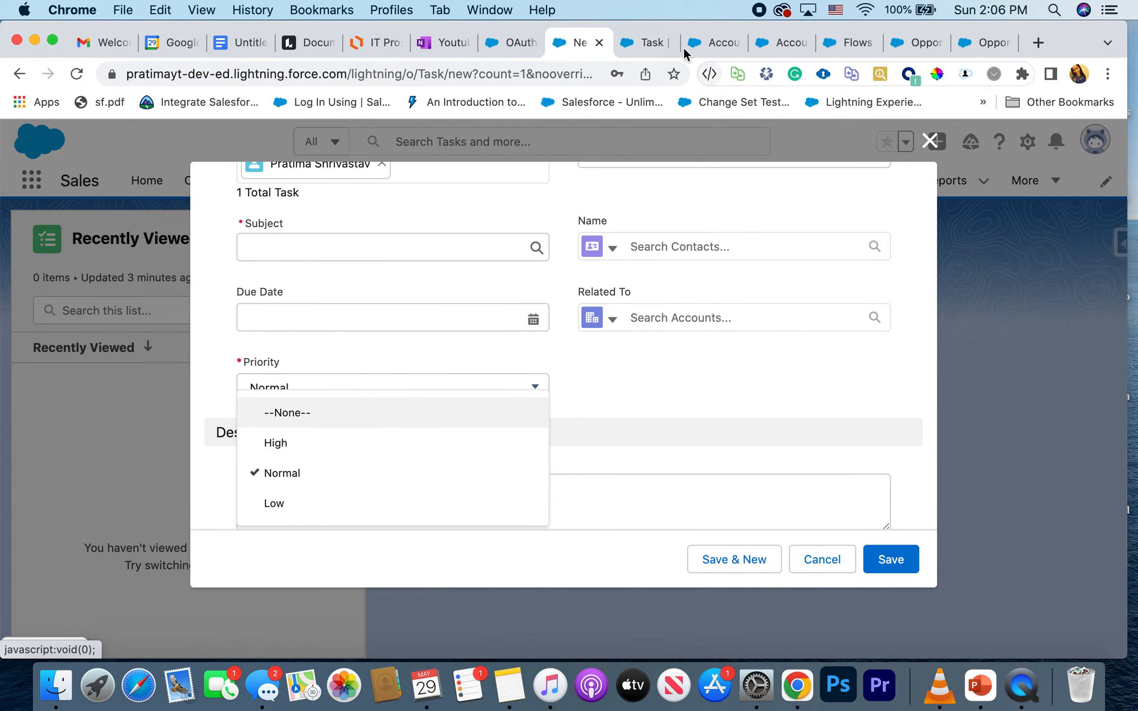
Return to the Account Create Flow Data flow and add a row for var_Task's Priority to the Set Task Variable assignment
{"action": "left_click", "coordinate": [644, 42]}
{"action": "left_click", "coordinate": [706, 44]}
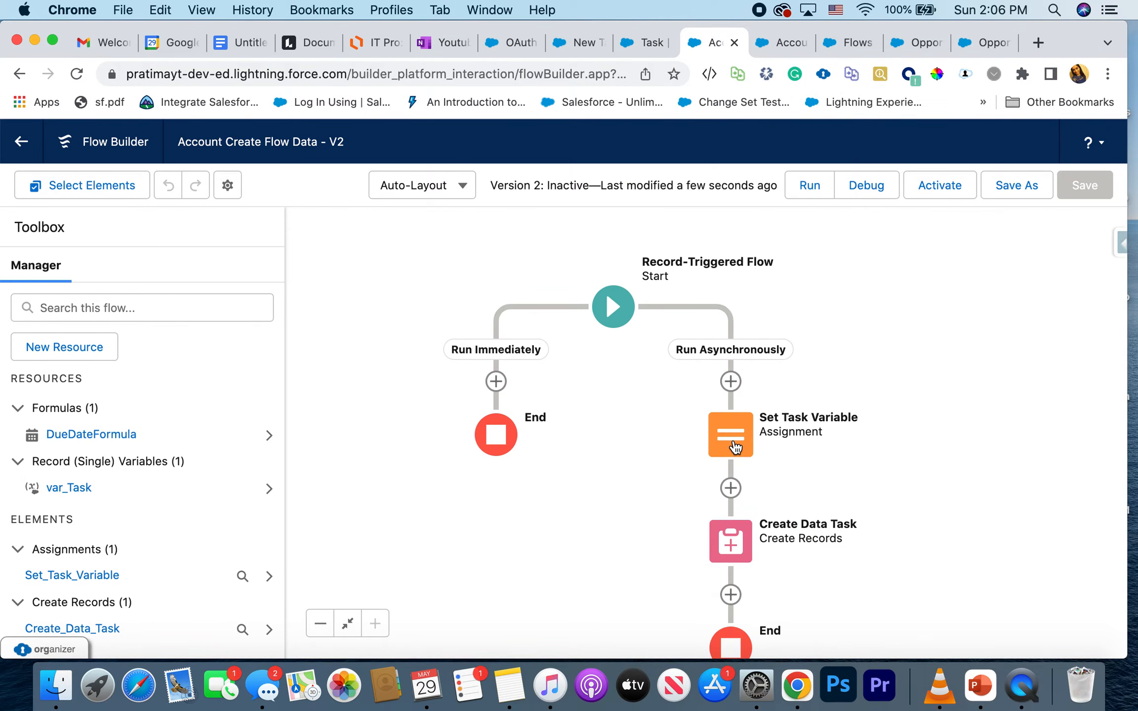
{"action": "double_click", "coordinate": [735, 447]}
{"action": "type", "text": "vat"}
{"action": "type", "text": "r"}
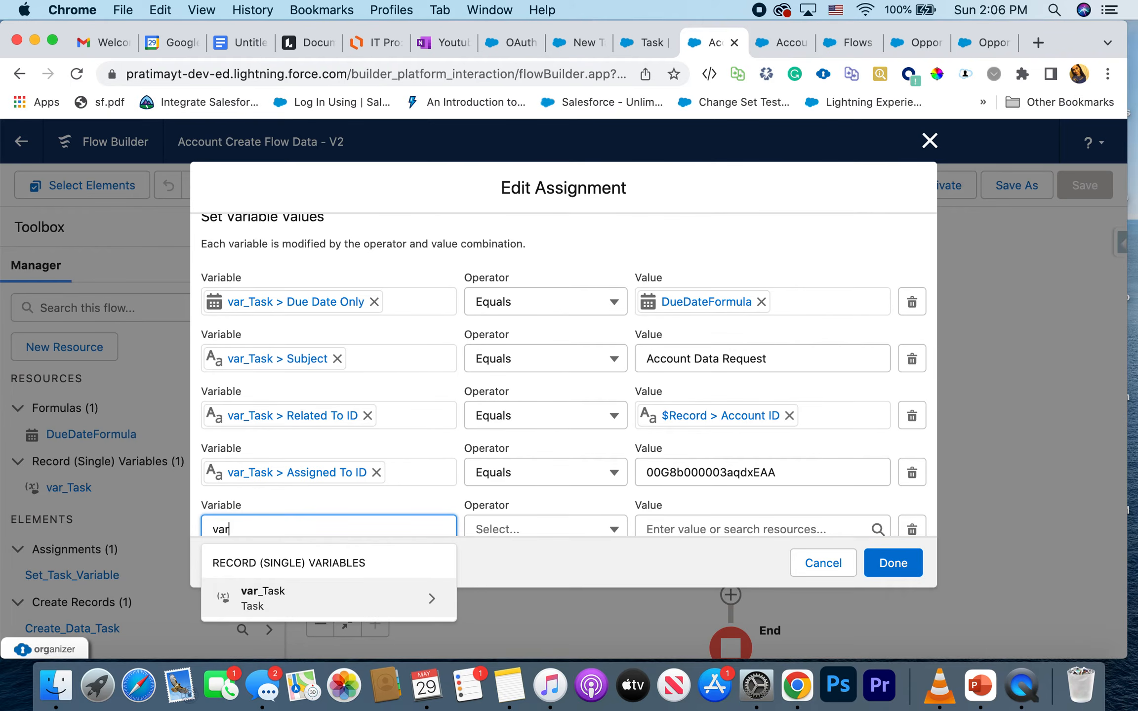
{"action": "left_click", "coordinate": [278, 585]}
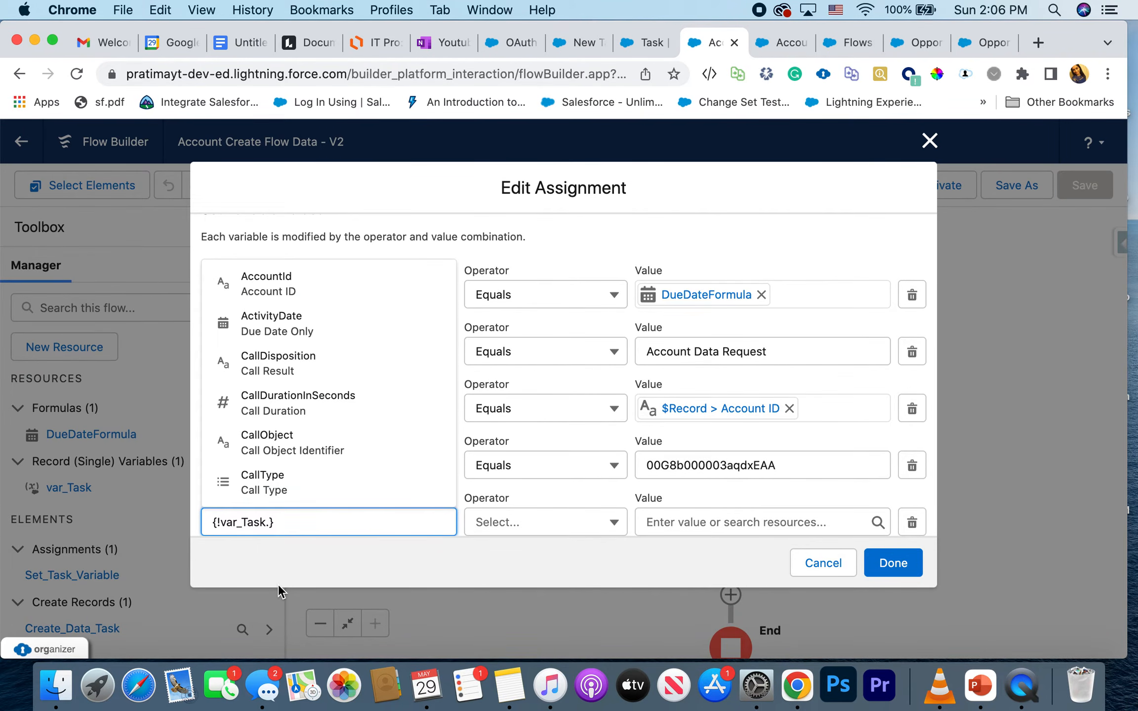
{"action": "type", "text": "Pr"}
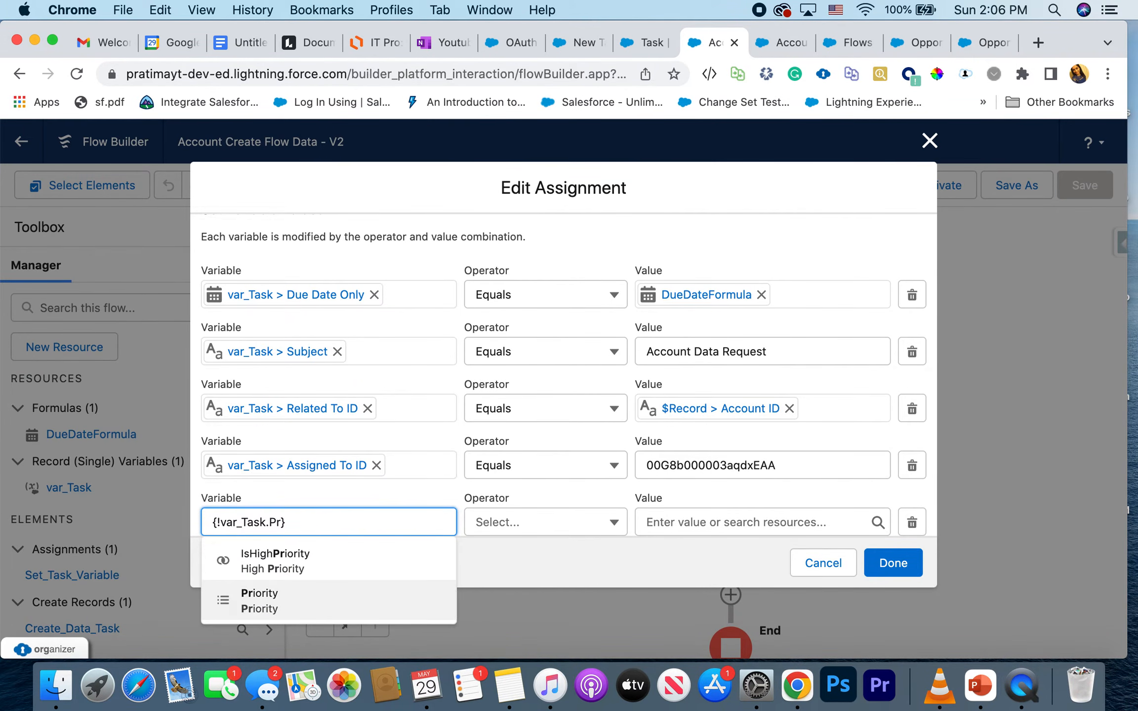
{"action": "left_click", "coordinate": [275, 603]}
Set the Priority row's value to High, apply the assignment and save the flow
{"action": "left_click", "coordinate": [661, 520]}
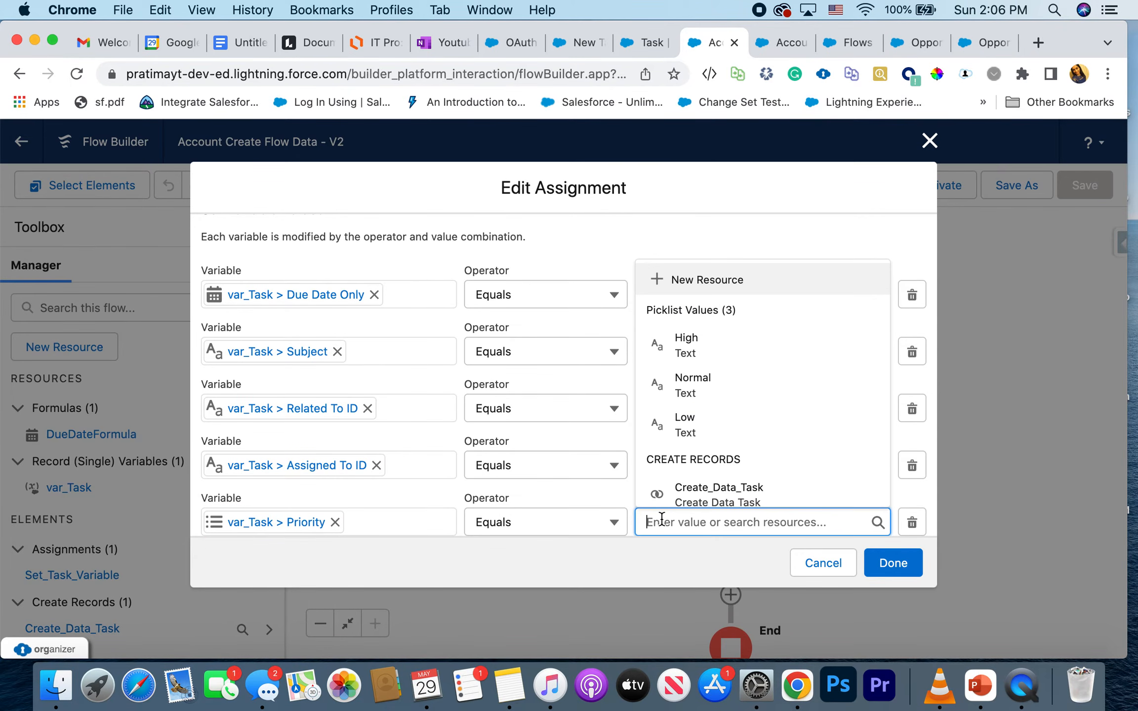
{"action": "left_click", "coordinate": [744, 347]}
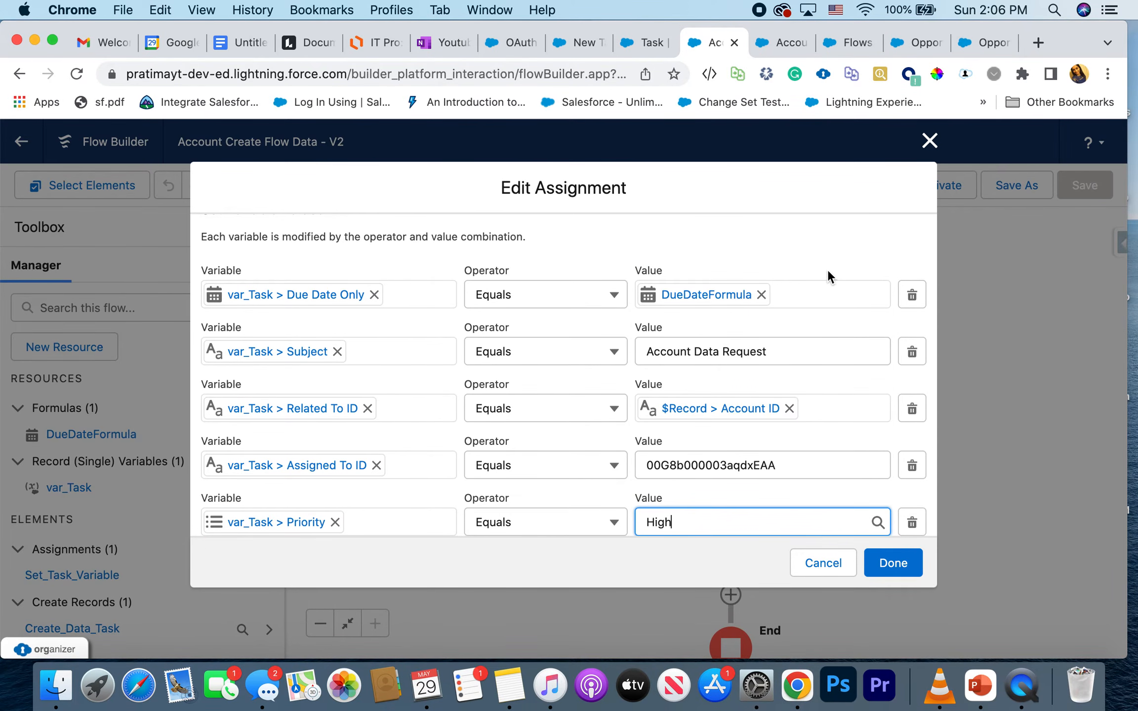
{"action": "left_click", "coordinate": [894, 567]}
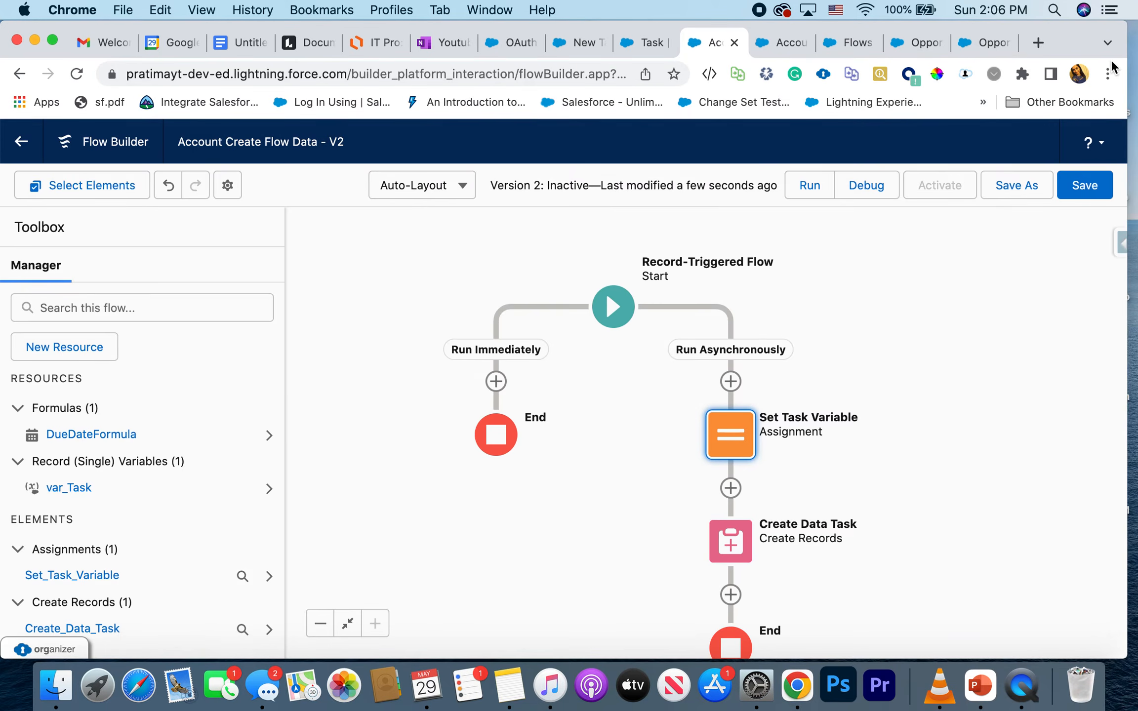
{"action": "left_click", "coordinate": [1085, 187]}
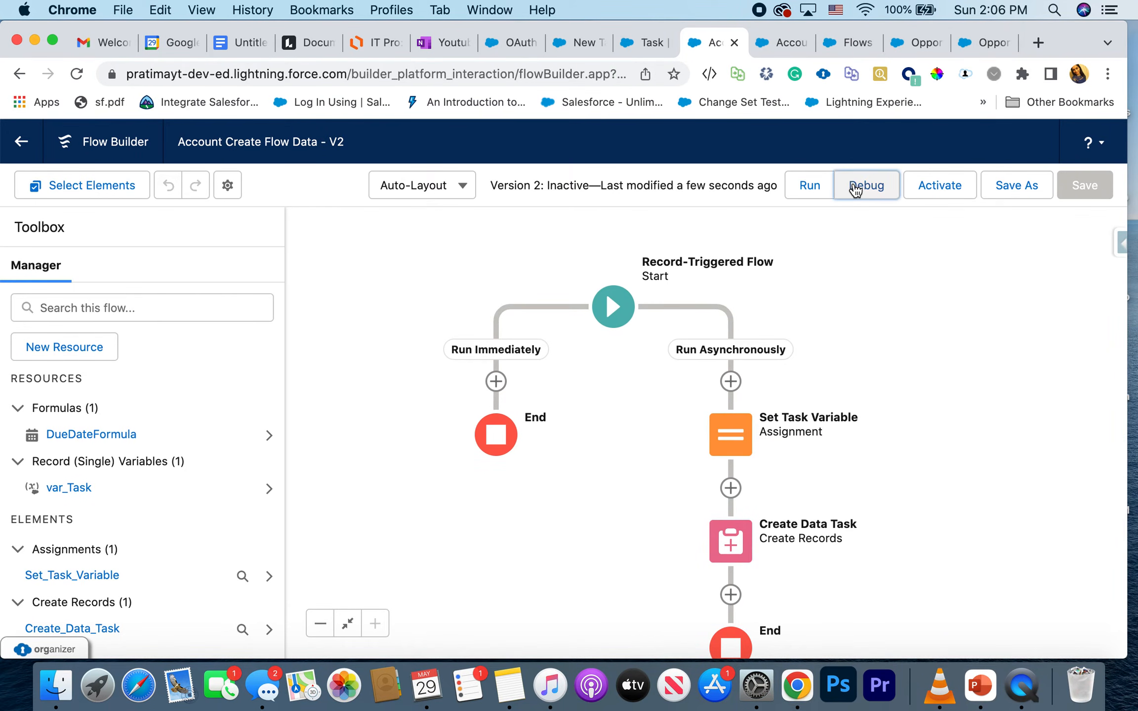
Debug the Run Asynchronously path, skipping the start condition requirements, with the recent Edge Communications account as the triggering record
{"action": "left_click", "coordinate": [853, 186]}
{"action": "left_click", "coordinate": [342, 355]}
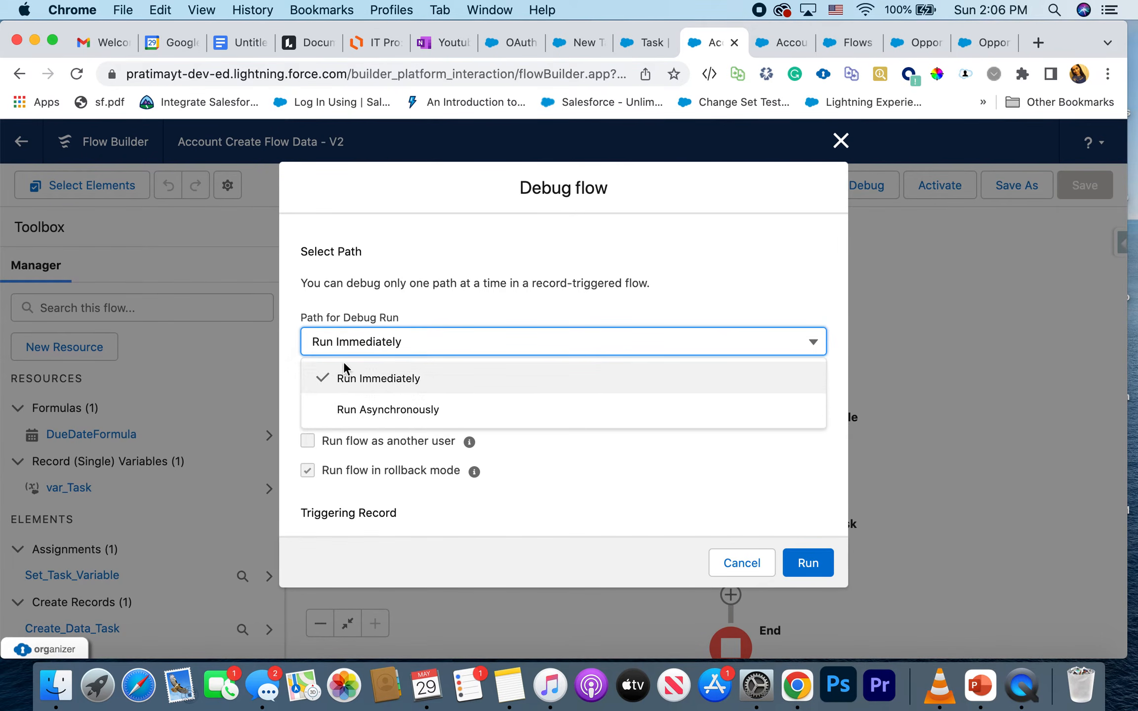
{"action": "left_click", "coordinate": [346, 408]}
{"action": "left_click", "coordinate": [308, 412]}
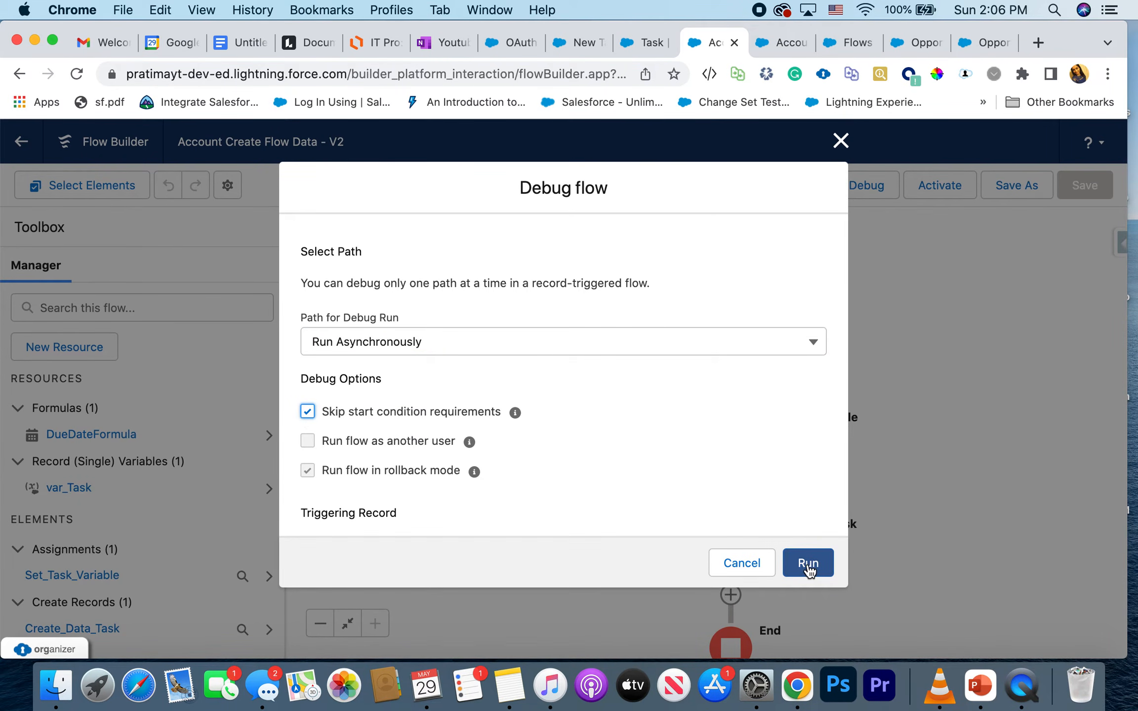
{"action": "scroll", "coordinate": [701, 465], "scroll_direction": "down", "scroll_amount": 3}
{"action": "left_click", "coordinate": [474, 489]}
{"action": "left_click", "coordinate": [395, 522]}
{"action": "left_click", "coordinate": [797, 563]}
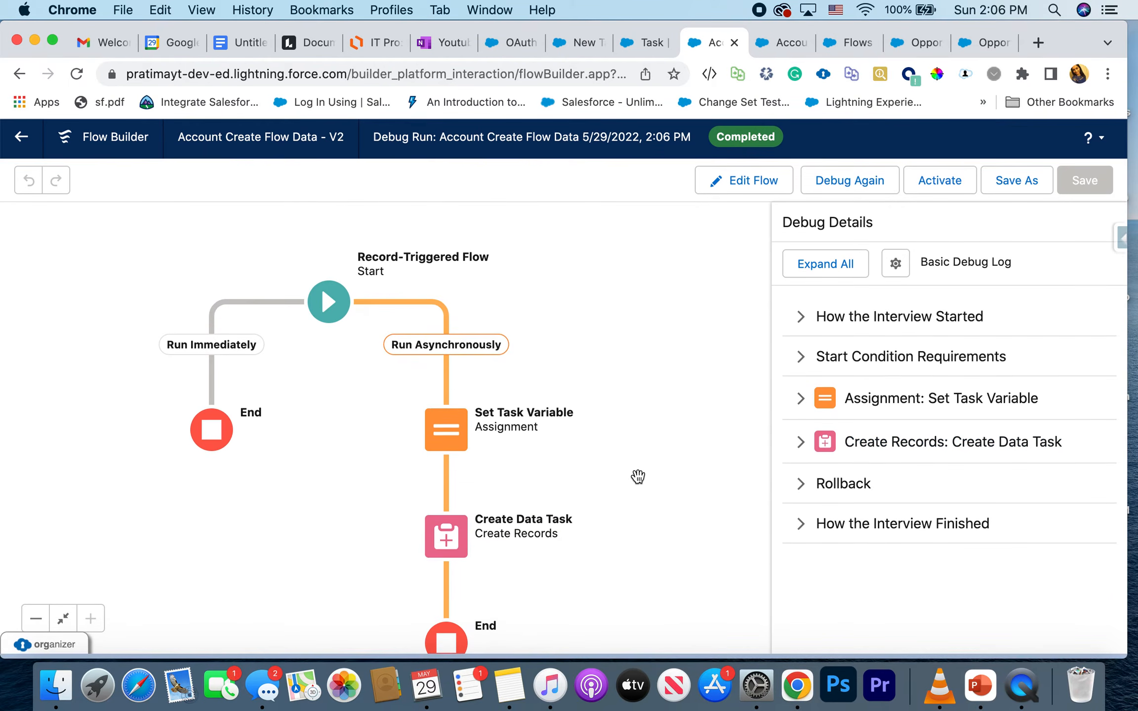
Examine the Create Data Task details of the debug run, checking the var_Task values, especially WhatId and OwnerId
{"action": "left_click", "coordinate": [807, 449]}
{"action": "scroll", "coordinate": [882, 562], "scroll_direction": "down", "scroll_amount": 2}
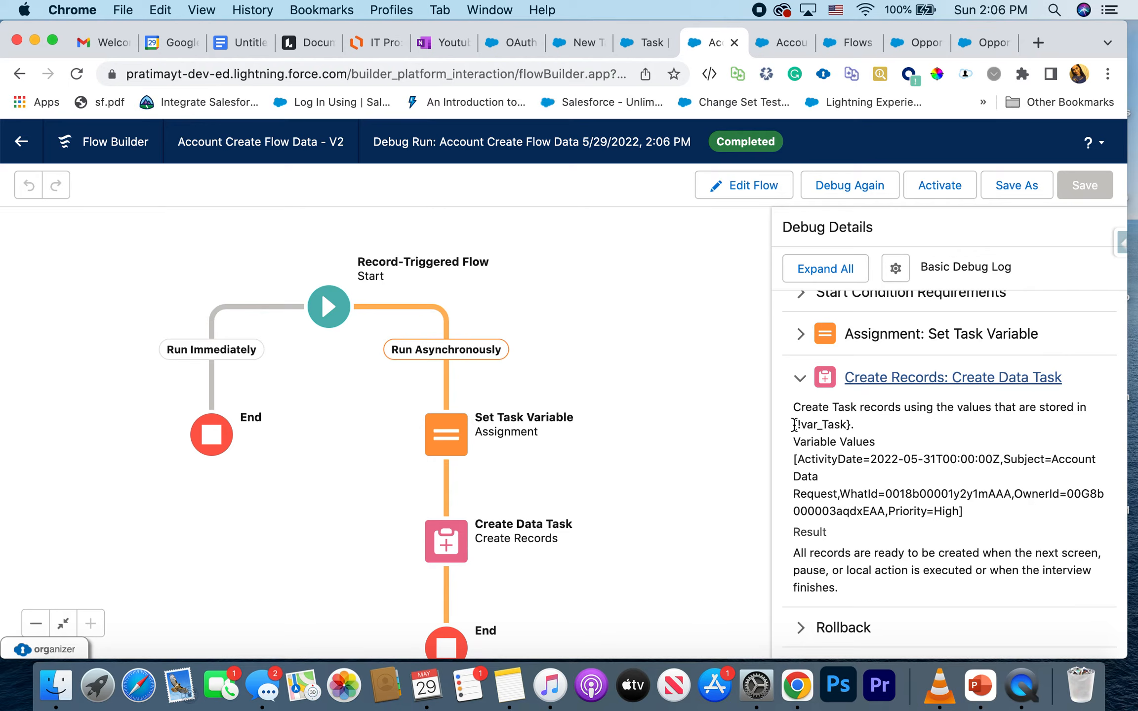
{"action": "left_click_drag", "start_coordinate": [793, 424], "coordinate": [904, 490]}
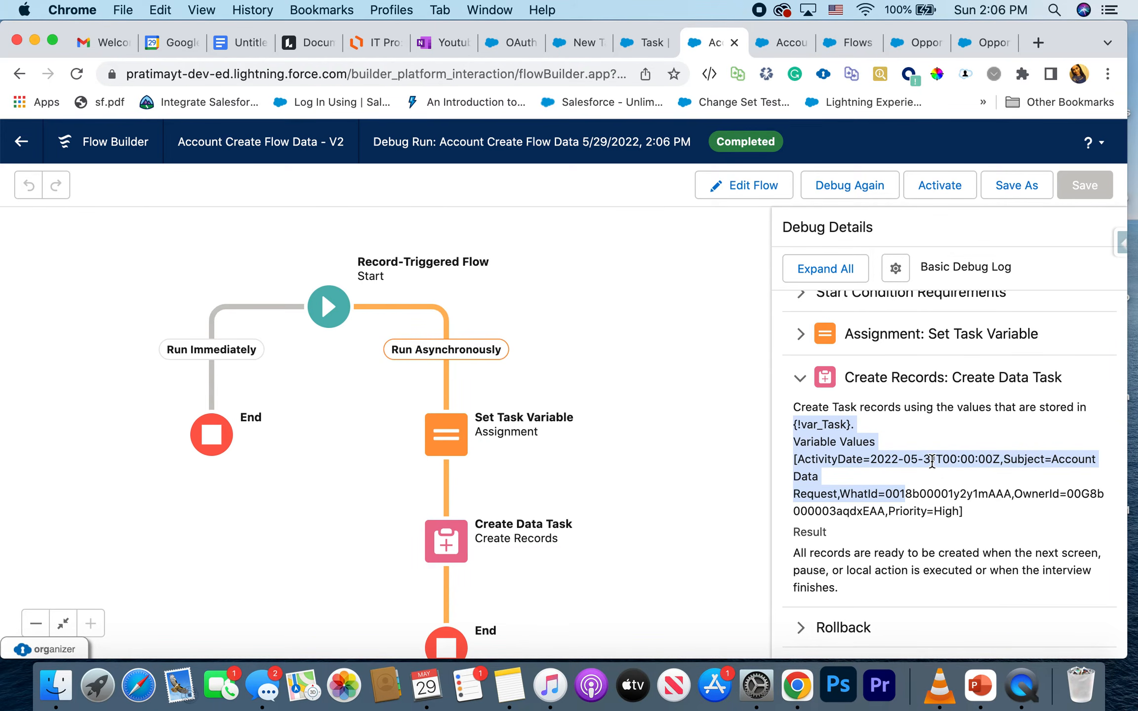
{"action": "scroll", "coordinate": [931, 461], "scroll_direction": "down", "scroll_amount": 3}
{"action": "double_click", "coordinate": [923, 450]}
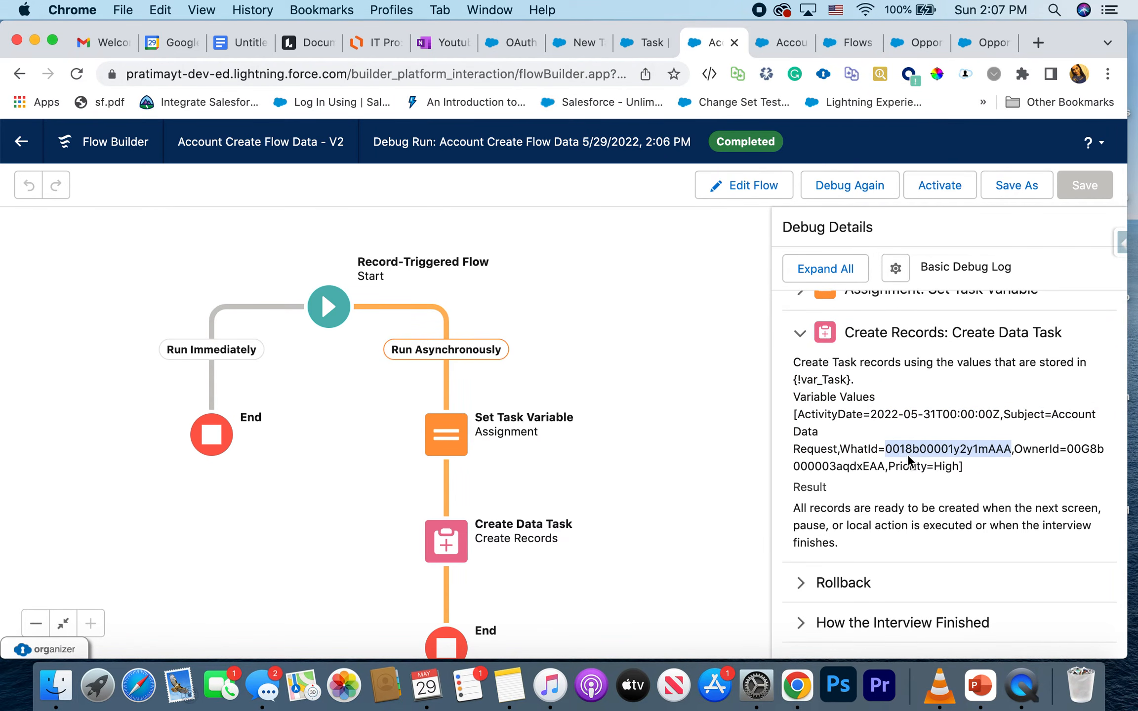
{"action": "double_click", "coordinate": [1075, 449]}
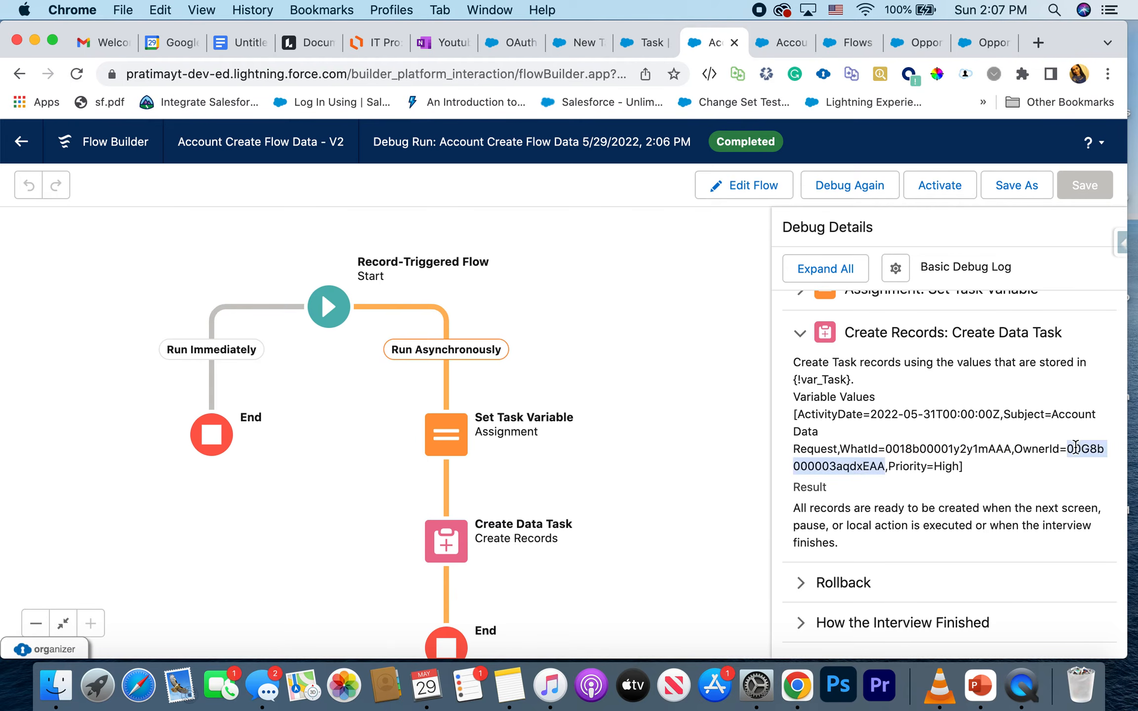
{"action": "scroll", "coordinate": [1076, 449], "scroll_direction": "up", "scroll_amount": 5}
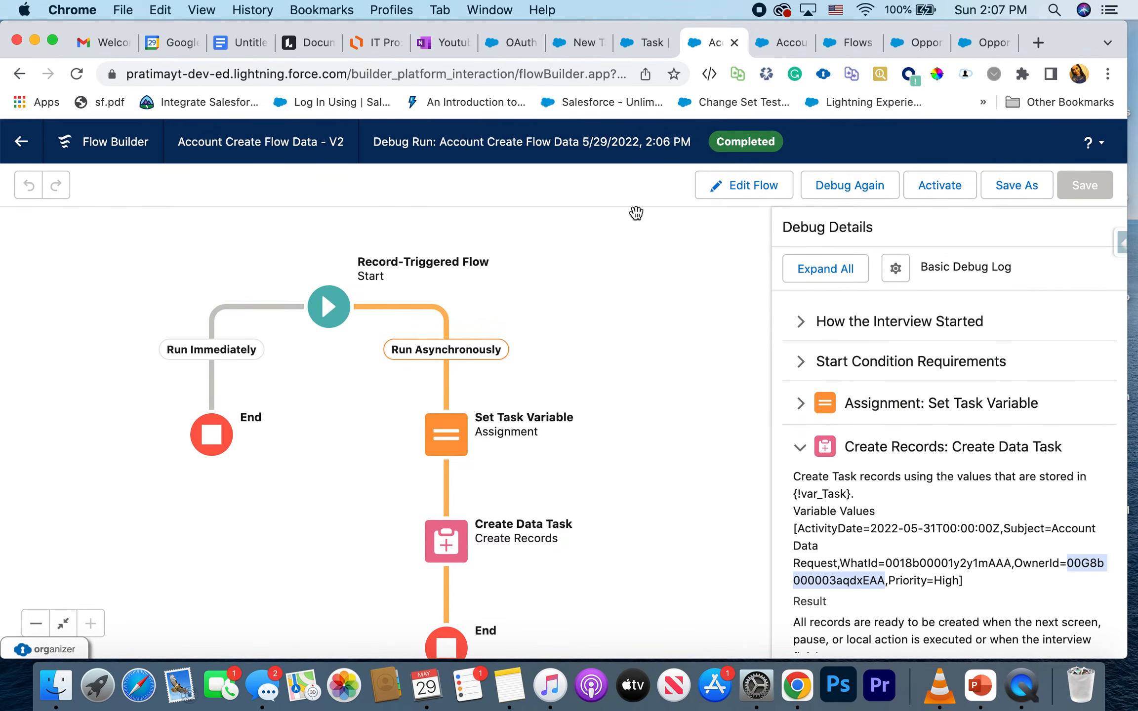
Resume editing the flow and open the Set Task Variable assignment
{"action": "left_click", "coordinate": [720, 185]}
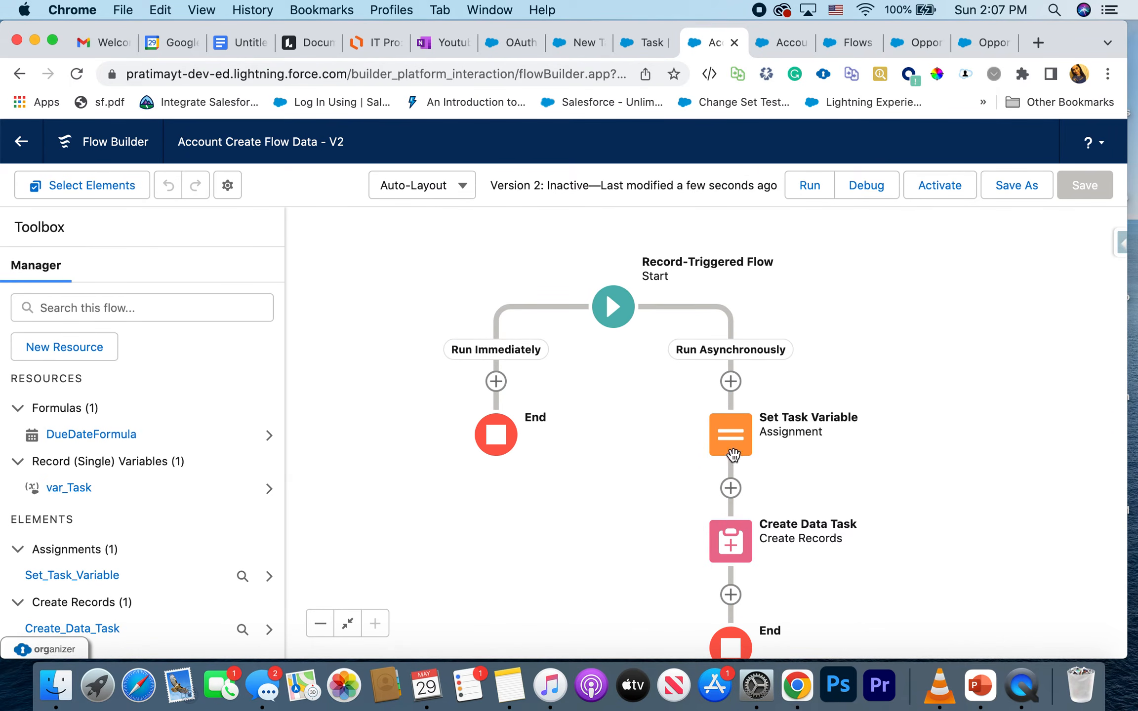
{"action": "left_click", "coordinate": [730, 449]}
{"action": "left_click", "coordinate": [731, 449]}
{"action": "left_click", "coordinate": [731, 450]}
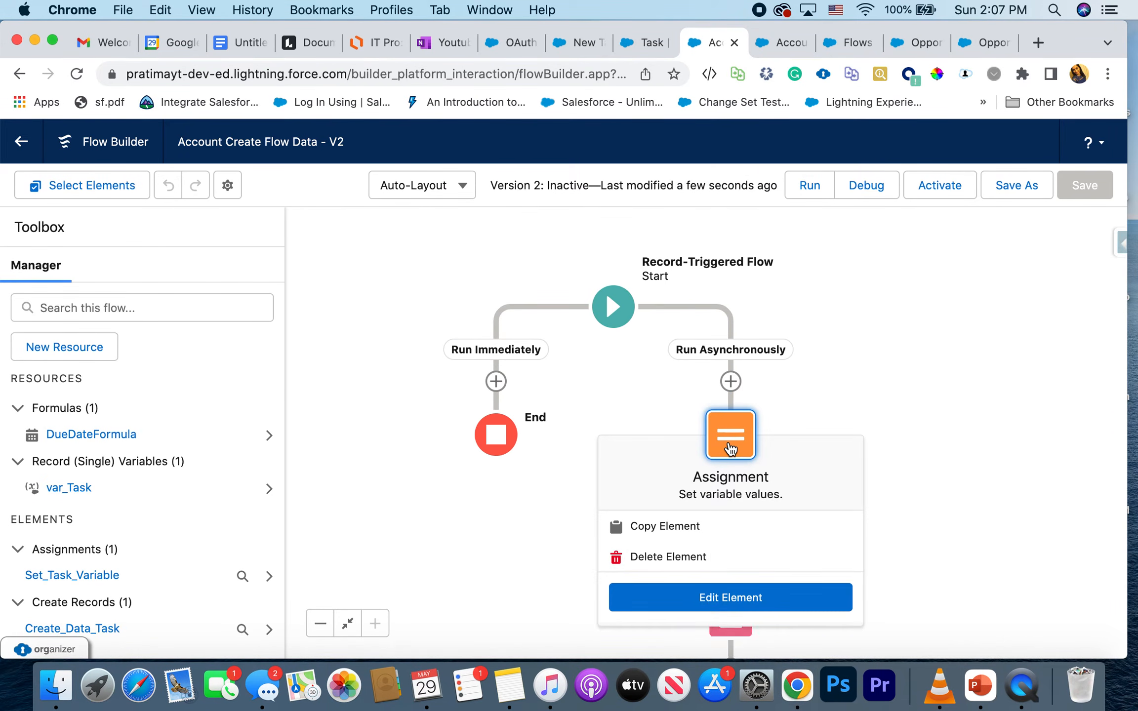
{"action": "left_click", "coordinate": [700, 598]}
{"action": "scroll", "coordinate": [395, 439], "scroll_direction": "down", "scroll_amount": 3}
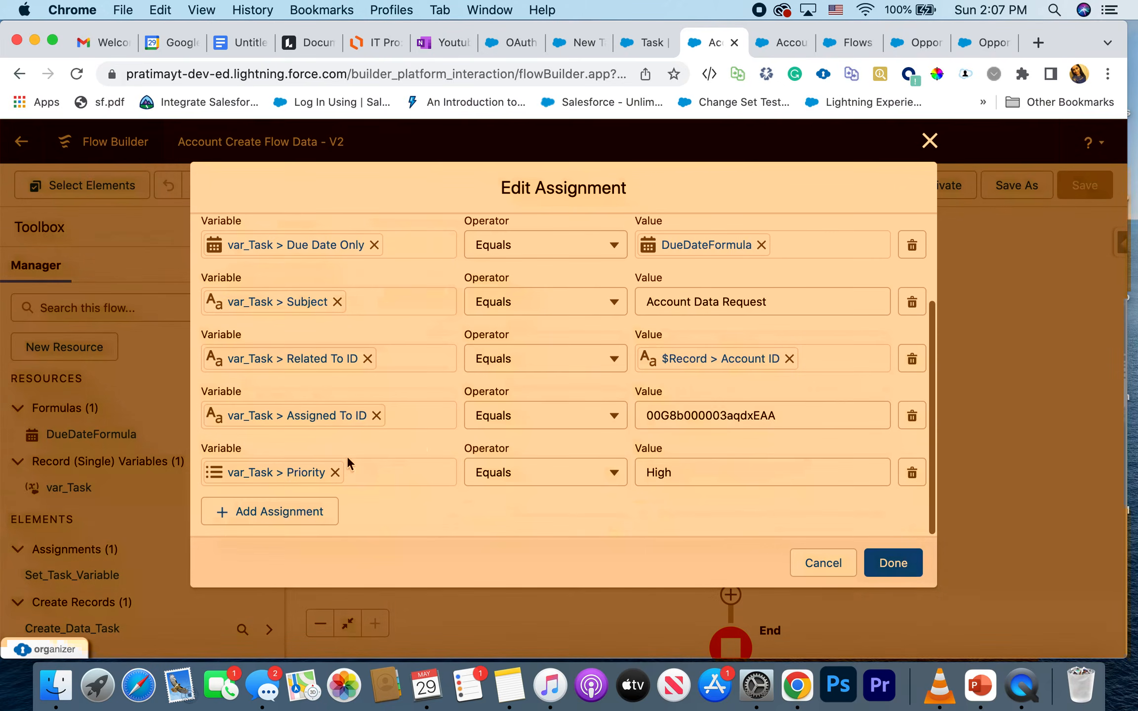
{"action": "left_click", "coordinate": [271, 510]}
{"action": "scroll", "coordinate": [287, 520], "scroll_direction": "down", "scroll_amount": 2}
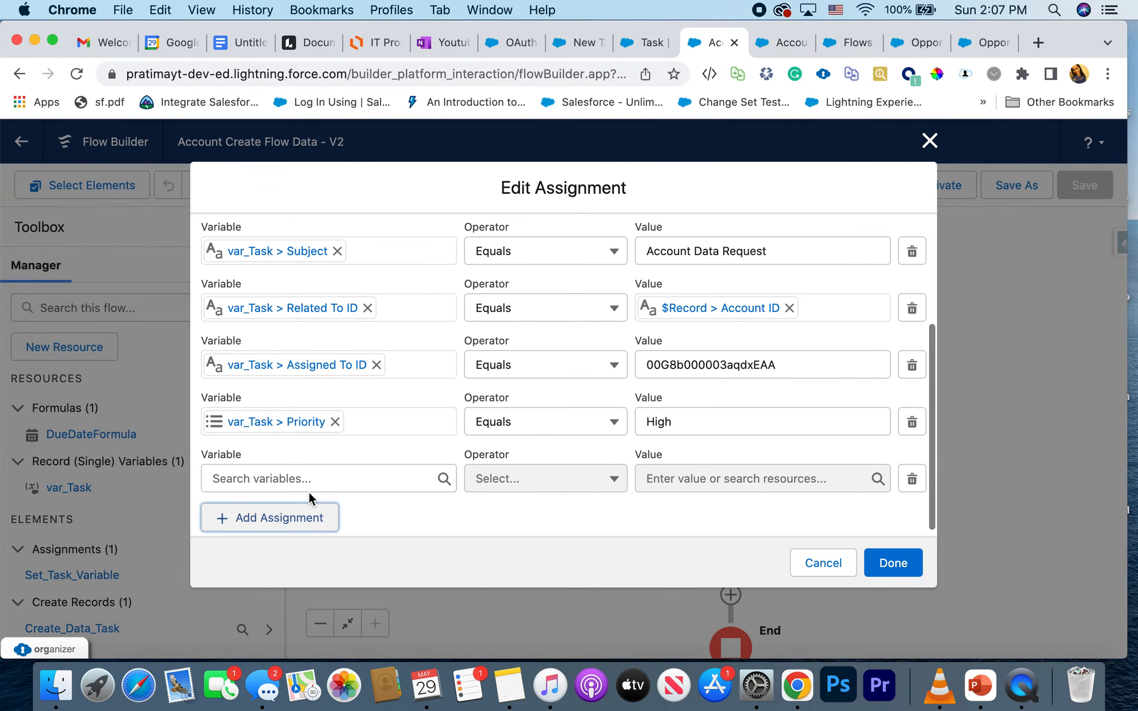
{"action": "left_click", "coordinate": [333, 485]}
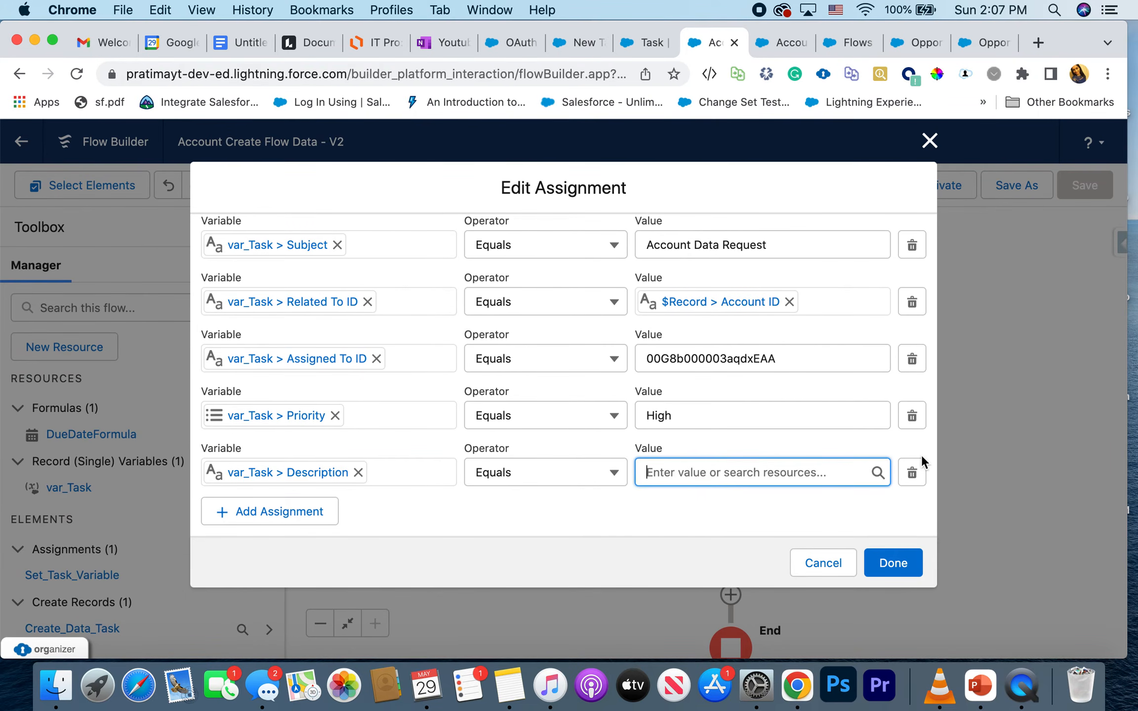
{"action": "left_click", "coordinate": [912, 471]}
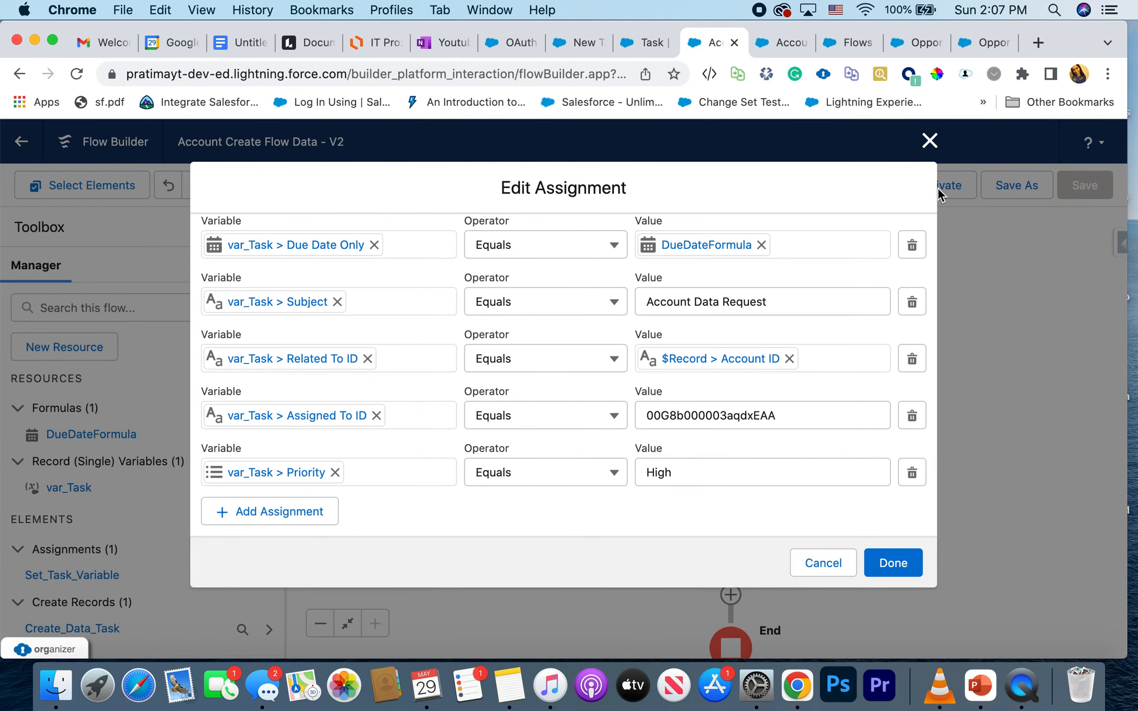
Close the Set Task Variable assignment and activate version 2 of the Account Create Flow Data flow
{"action": "left_click", "coordinate": [929, 142]}
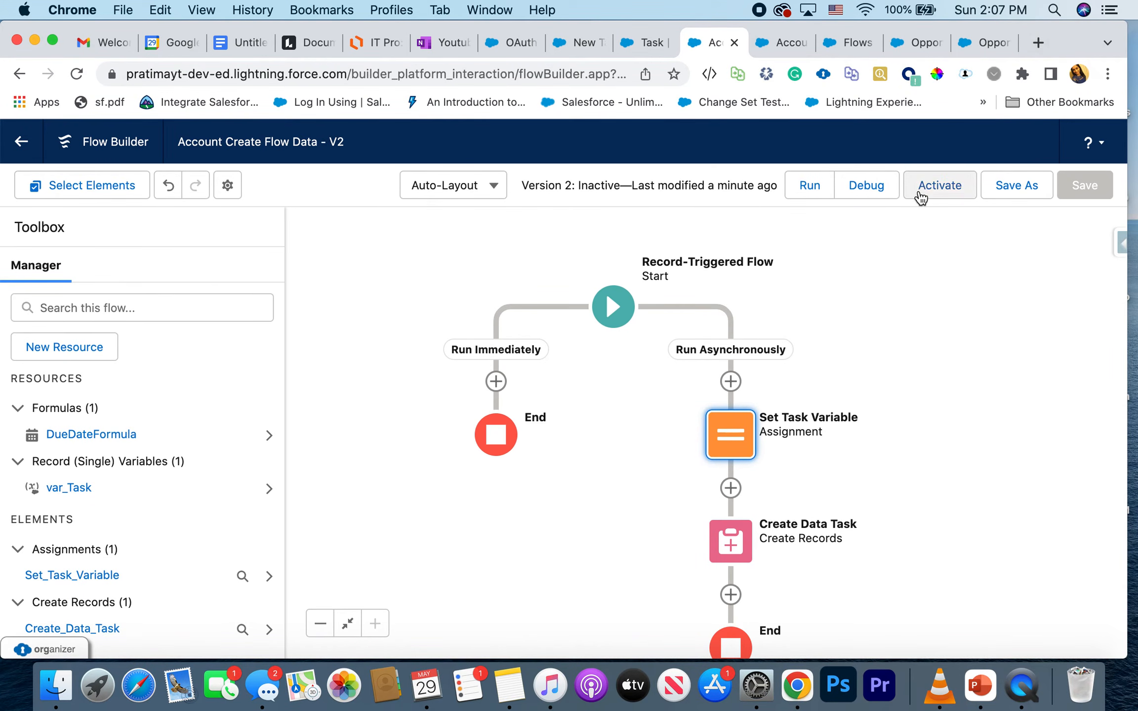
{"action": "left_click", "coordinate": [921, 196]}
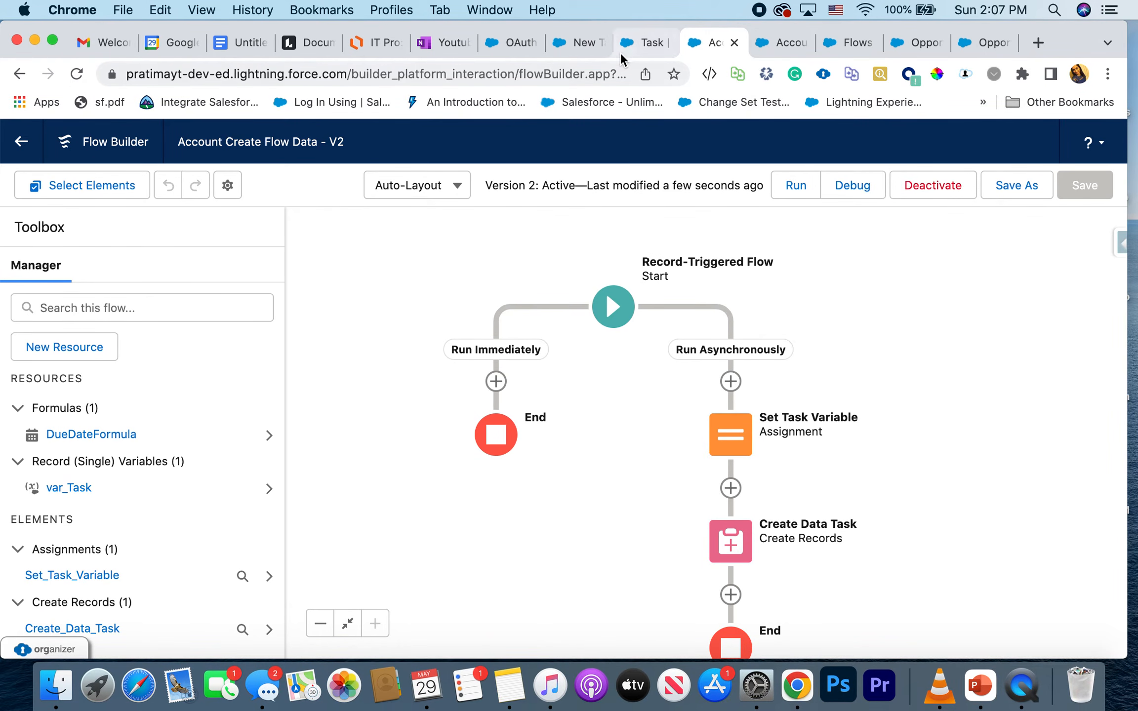
Create and save a lead with salutation Mr., a first and last name, company test acc and lead source Phone Inquiry
{"action": "left_click", "coordinate": [574, 43]}
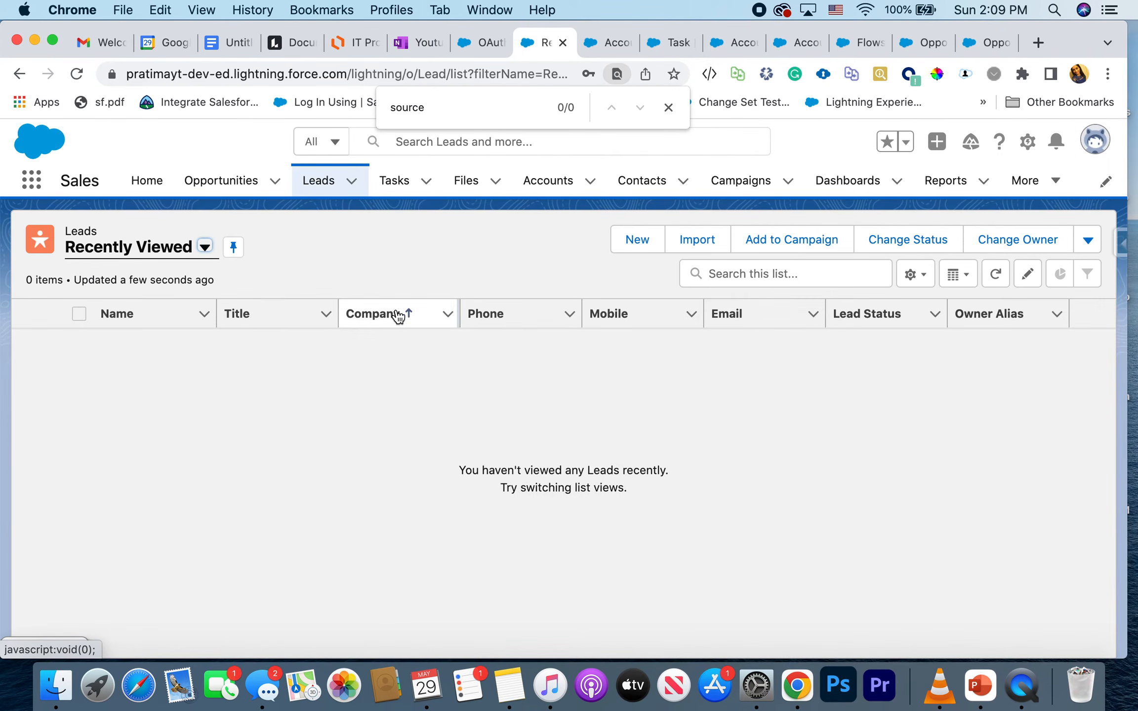
{"action": "left_click", "coordinate": [652, 231]}
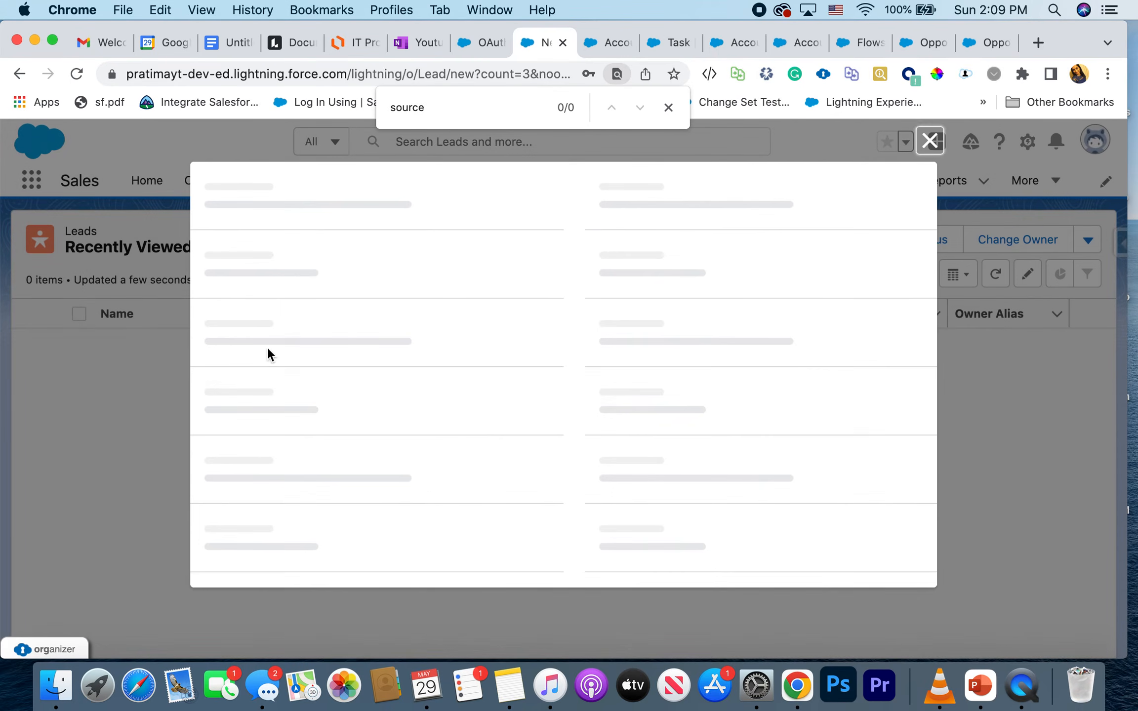
{"action": "left_click", "coordinate": [298, 382]}
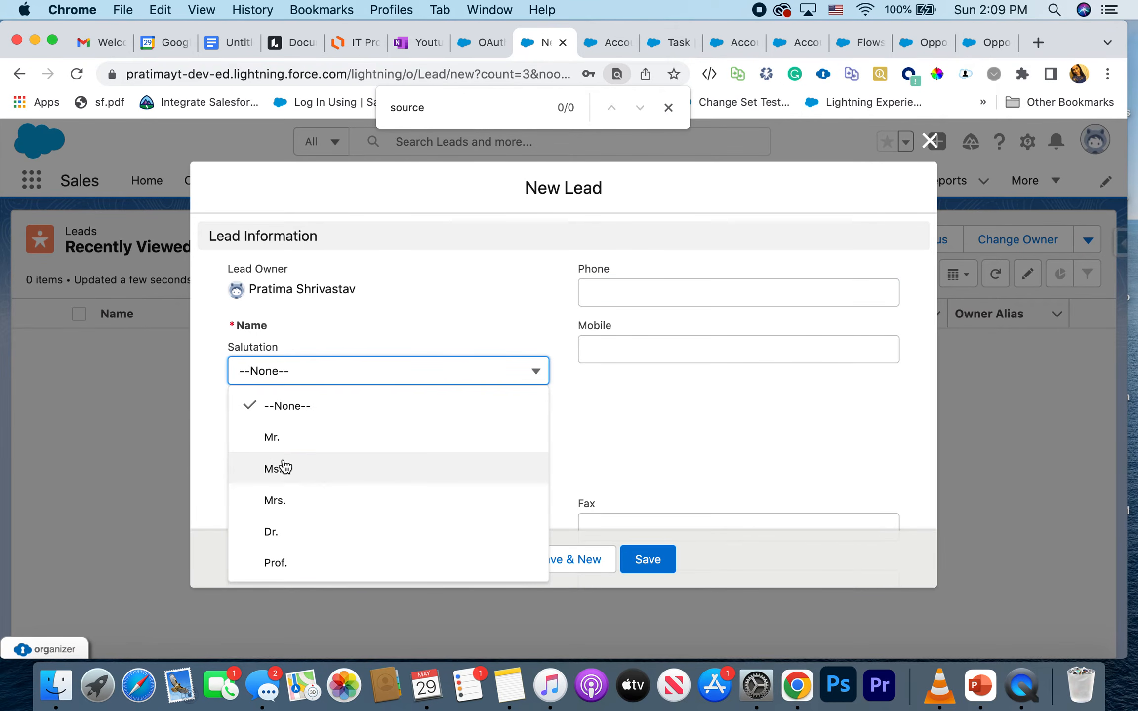
{"action": "left_click", "coordinate": [287, 442]}
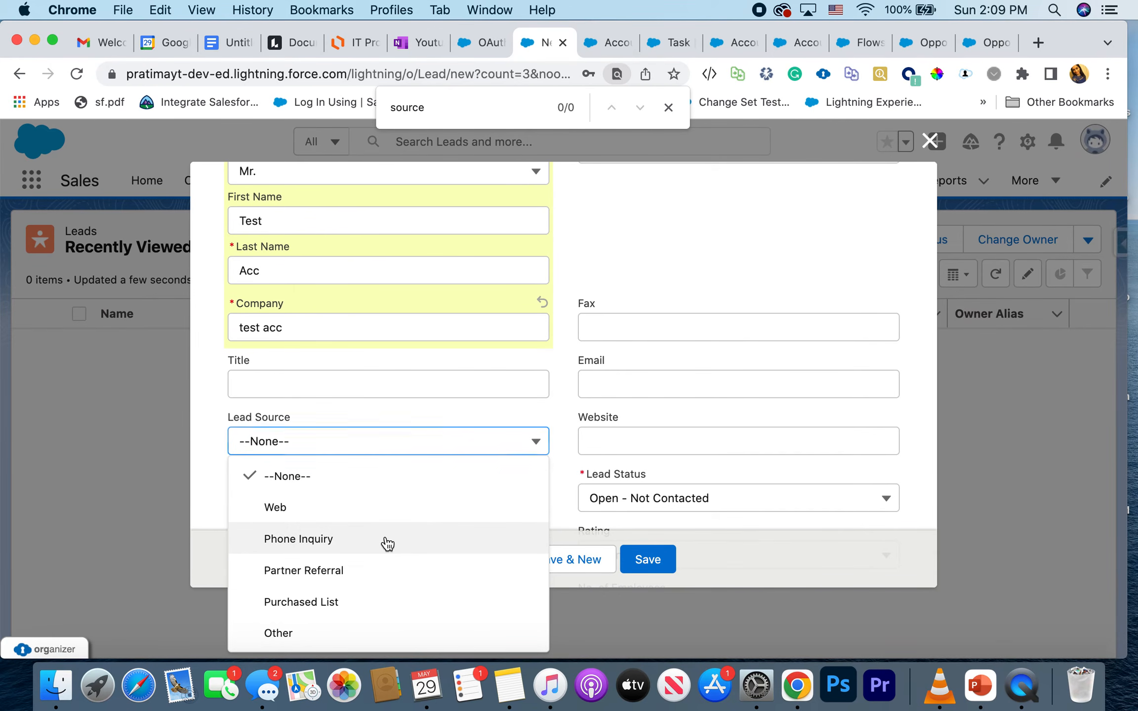
{"action": "left_click", "coordinate": [385, 541]}
{"action": "scroll", "coordinate": [436, 458], "scroll_direction": "down", "scroll_amount": 3}
{"action": "scroll", "coordinate": [437, 464], "scroll_direction": "down", "scroll_amount": 3}
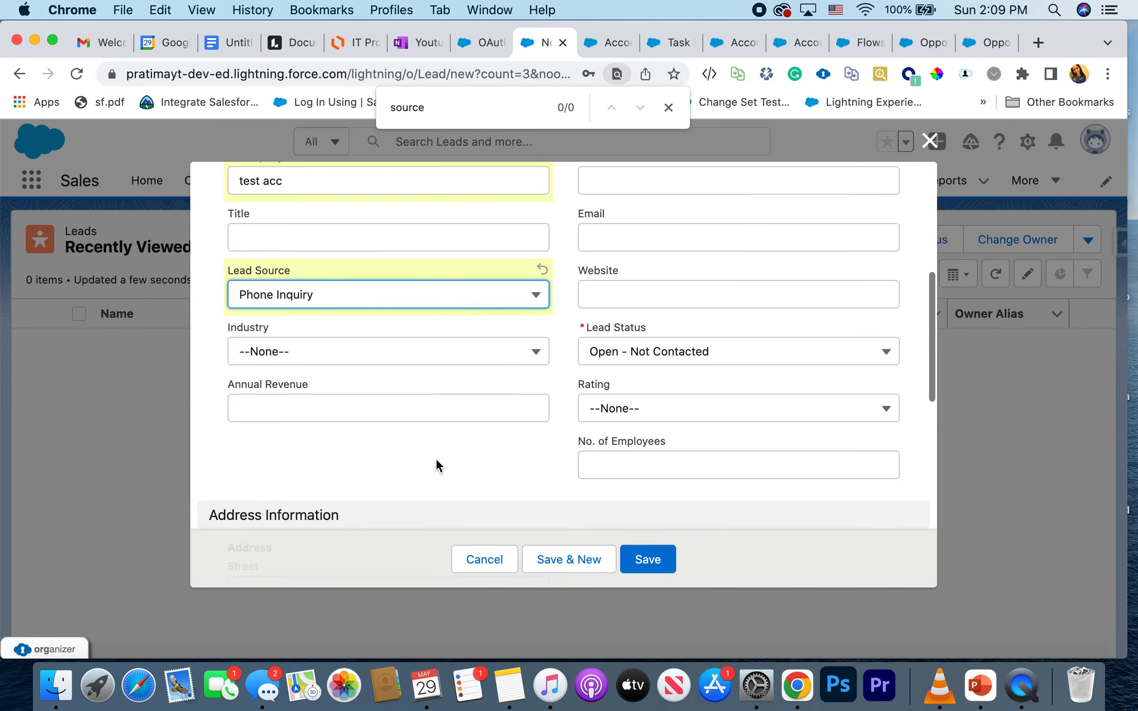
{"action": "scroll", "coordinate": [436, 464], "scroll_direction": "up", "scroll_amount": 6}
{"action": "scroll", "coordinate": [436, 464], "scroll_direction": "up", "scroll_amount": 2}
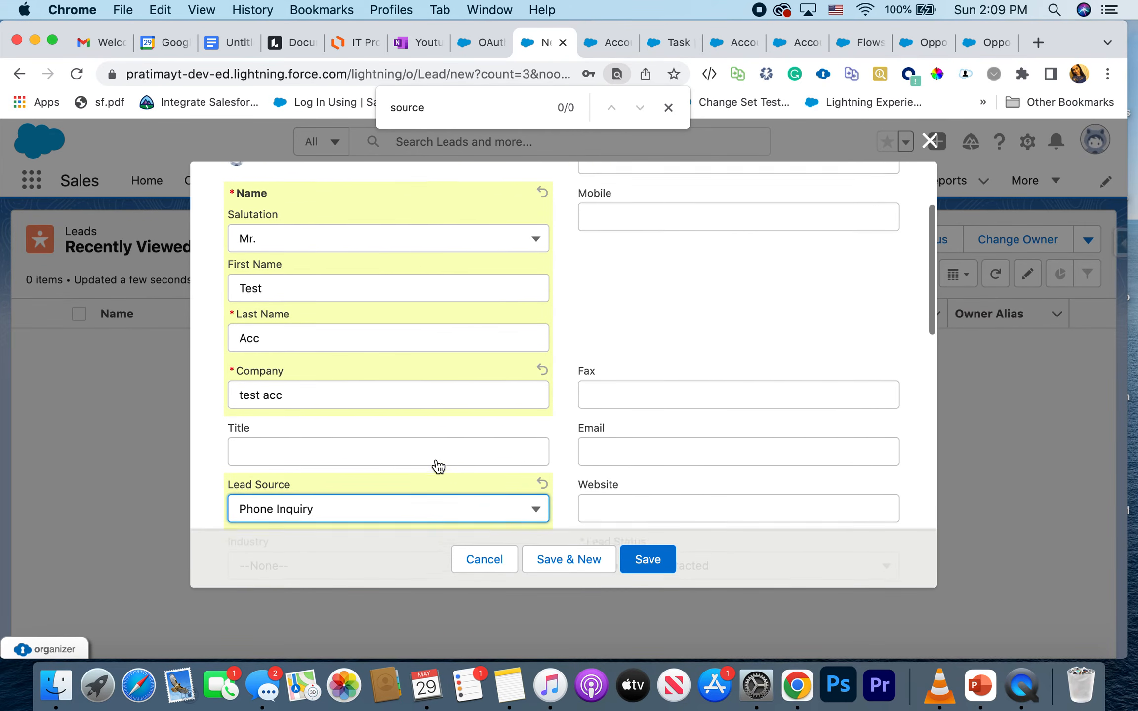
{"action": "left_click", "coordinate": [638, 561]}
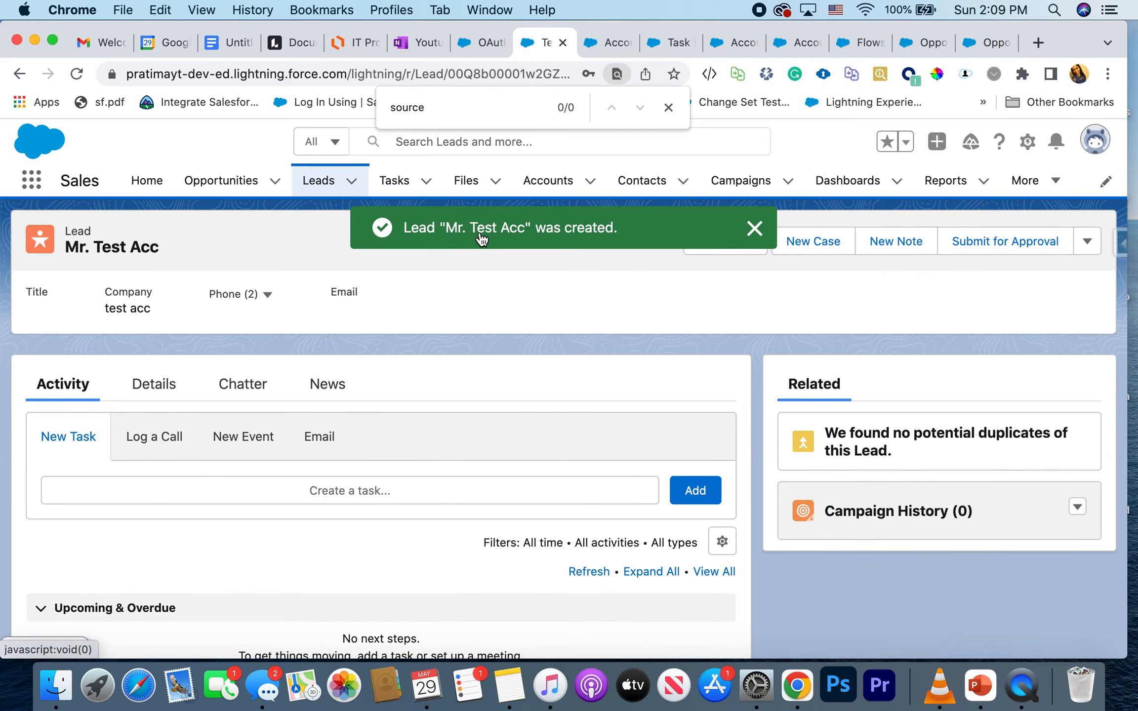
Convert the lead into a new account and contact, without creating an opportunity upon conversion
{"action": "left_click", "coordinate": [753, 228]}
{"action": "left_click", "coordinate": [1094, 242]}
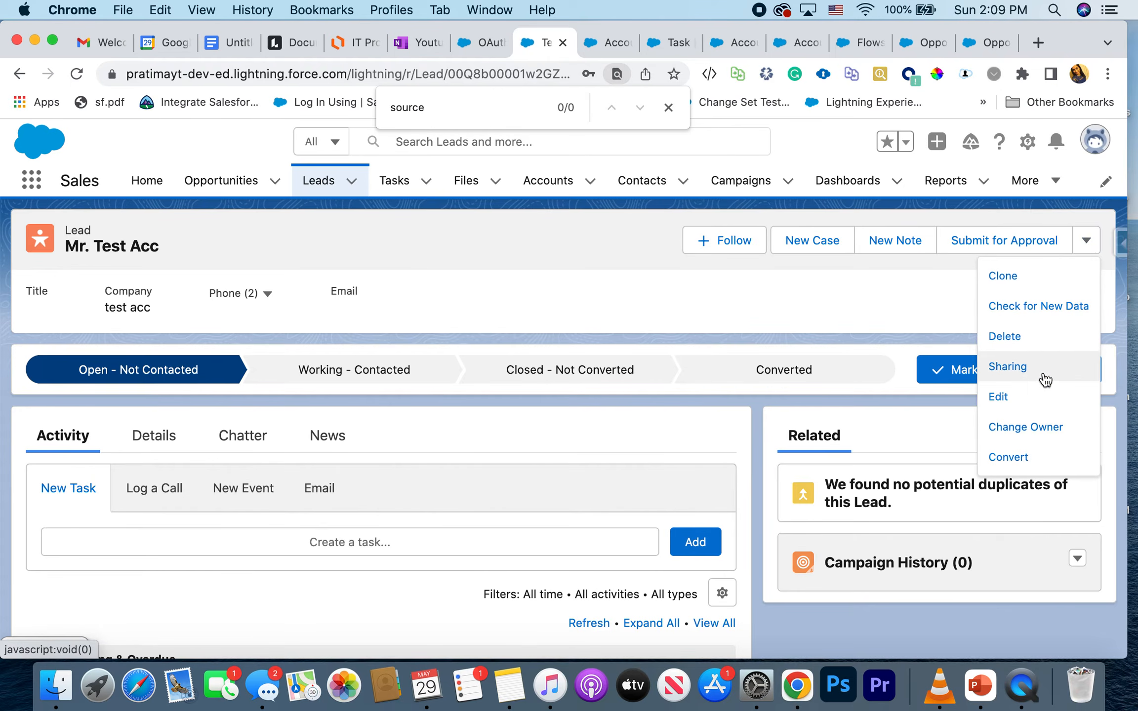
{"action": "left_click", "coordinate": [1016, 460]}
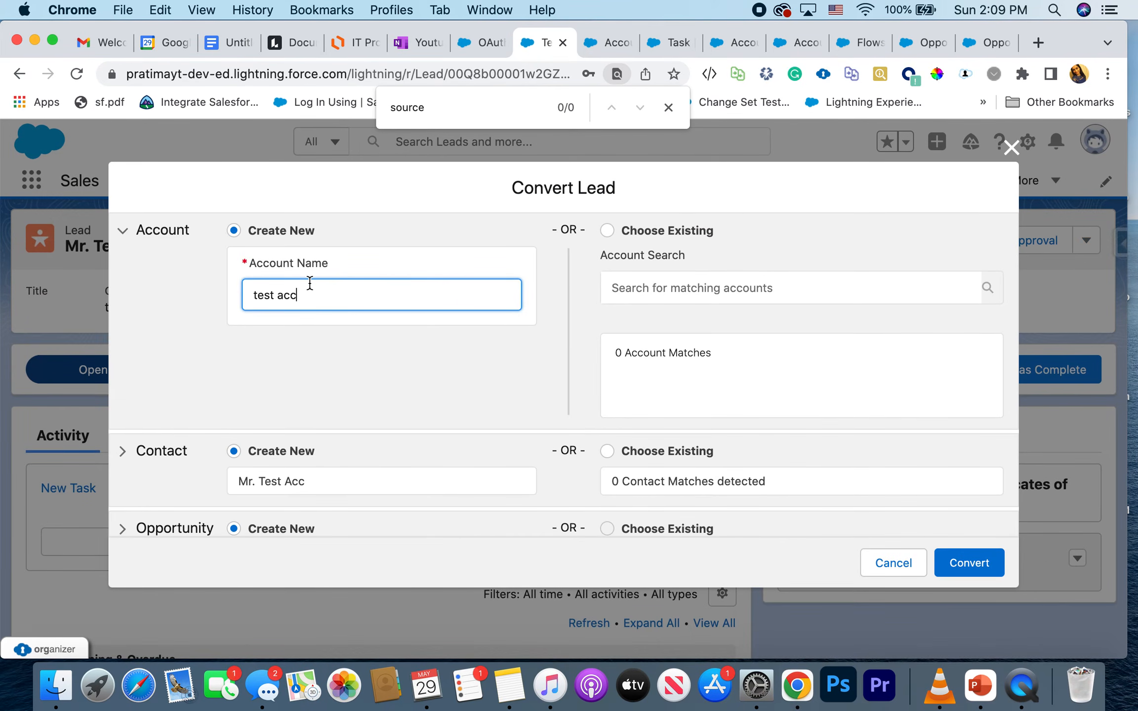
{"action": "scroll", "coordinate": [254, 336], "scroll_direction": "down", "scroll_amount": 5}
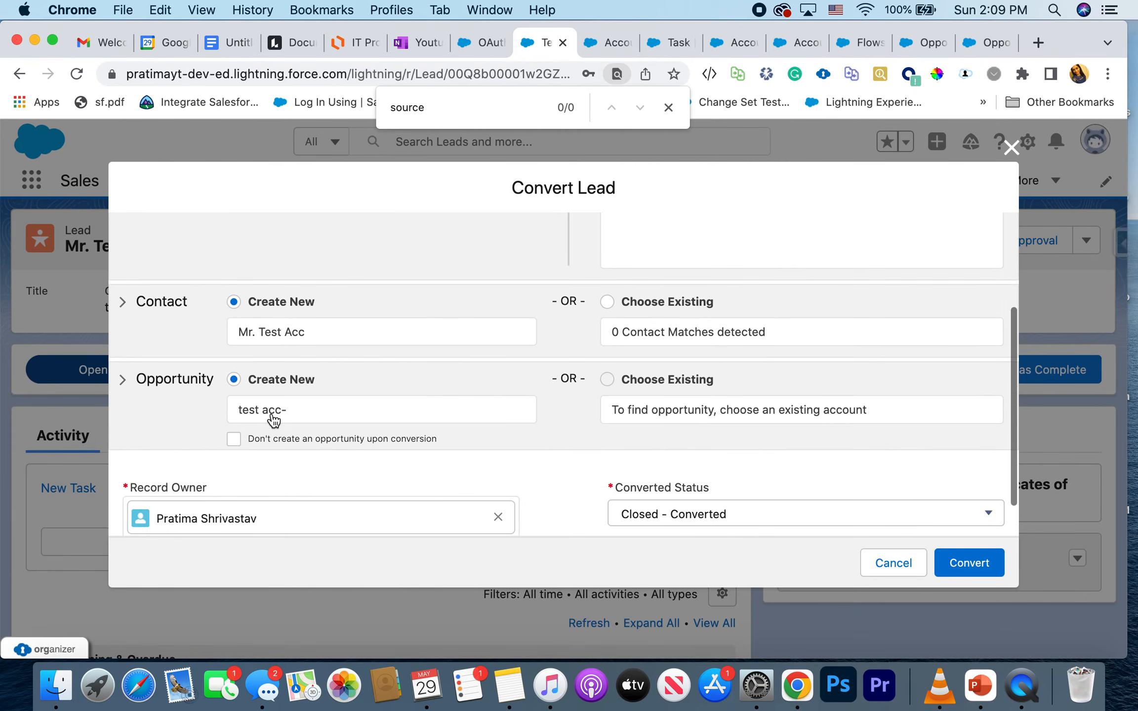
{"action": "left_click", "coordinate": [233, 438]}
{"action": "left_click", "coordinate": [972, 555]}
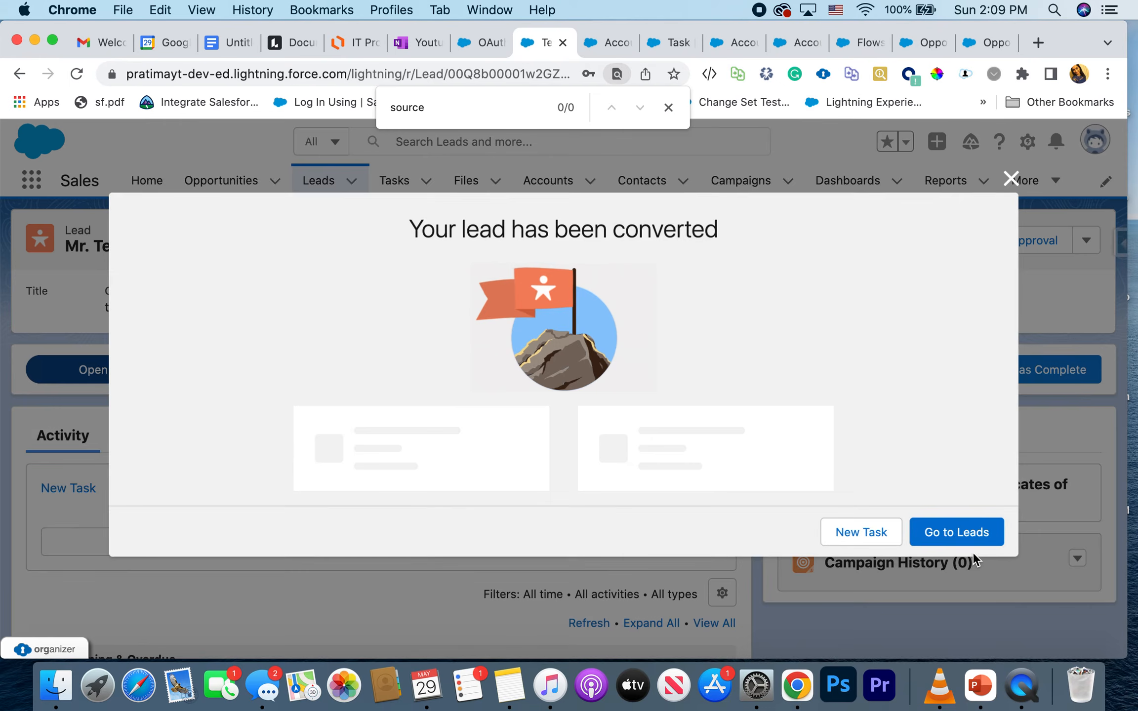
Open the converted test acc account and examine its related lists and upcoming activities for the flow-created task
{"action": "scroll", "coordinate": [910, 386], "scroll_direction": "down", "scroll_amount": 2}
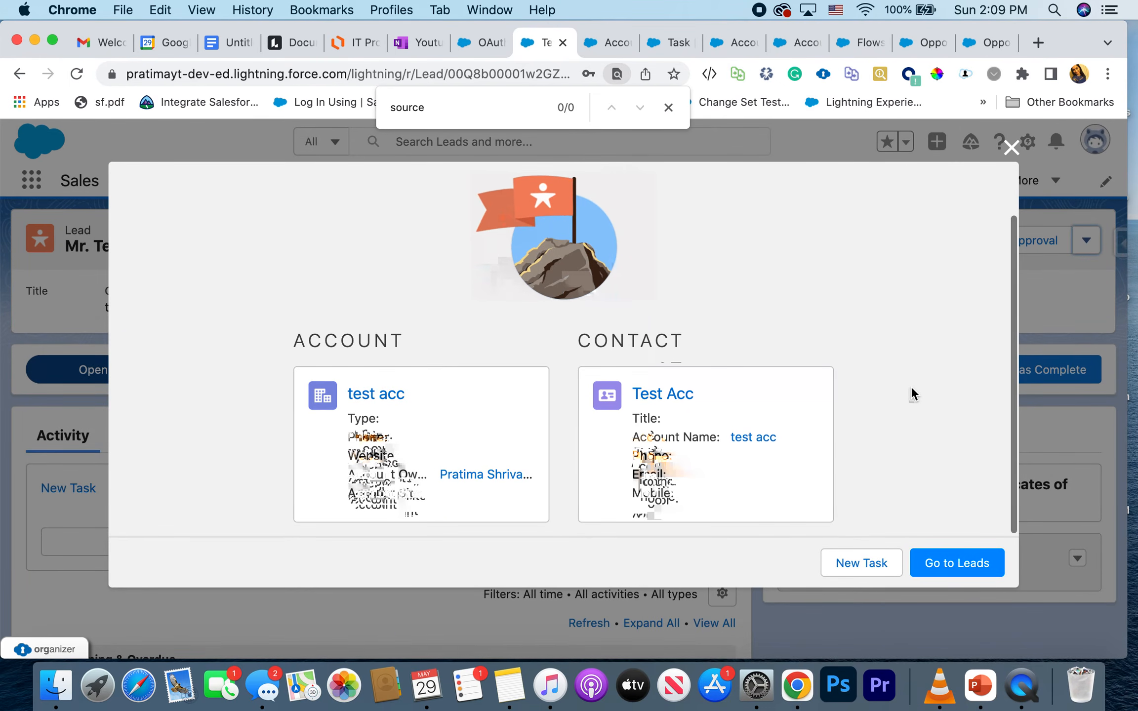
{"action": "left_click", "coordinate": [387, 399]}
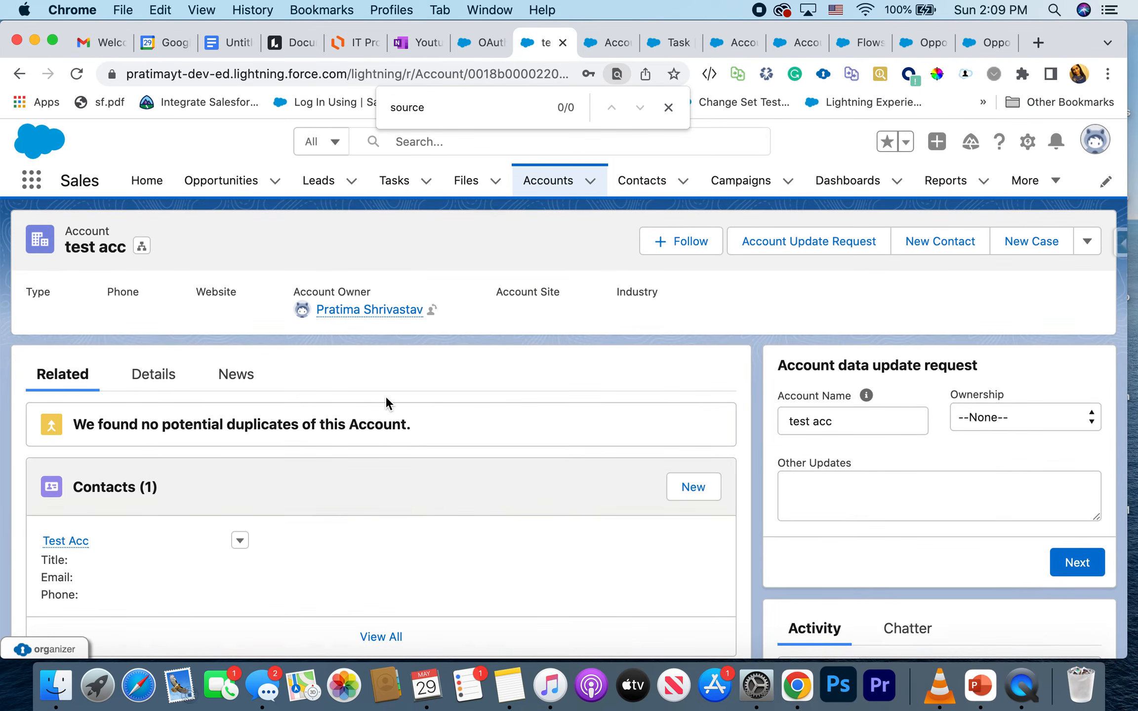
{"action": "scroll", "coordinate": [385, 402], "scroll_direction": "down", "scroll_amount": 6}
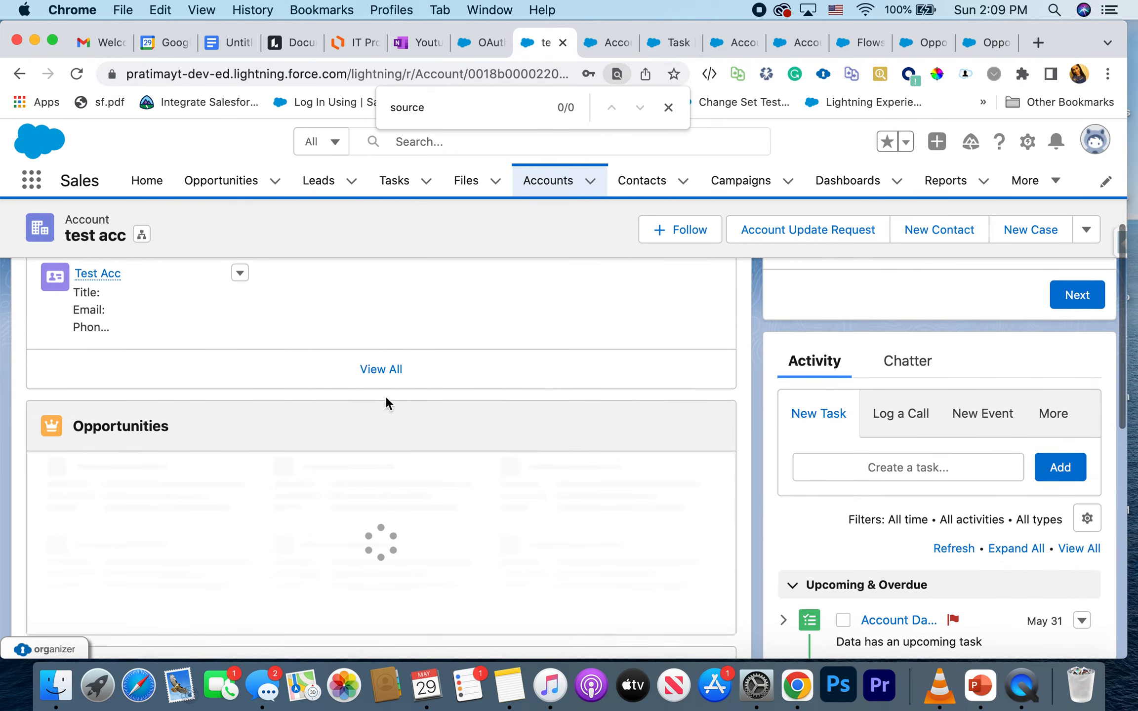
{"action": "scroll", "coordinate": [385, 403], "scroll_direction": "down", "scroll_amount": 2}
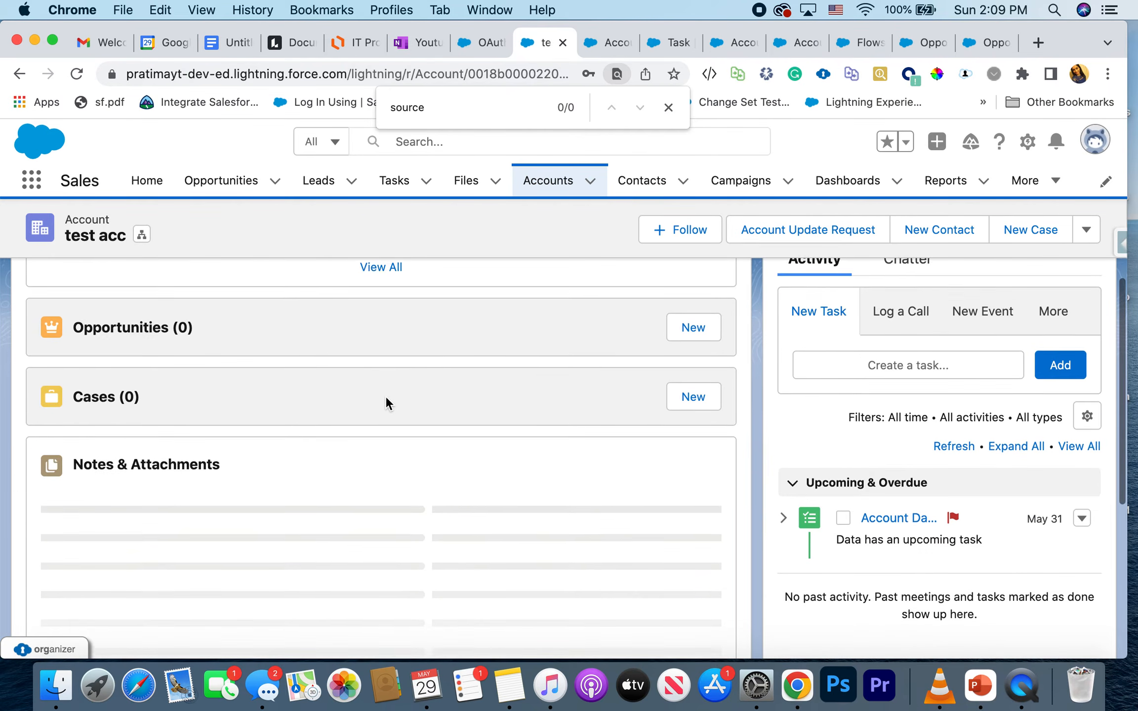
{"action": "scroll", "coordinate": [386, 403], "scroll_direction": "up", "scroll_amount": 8}
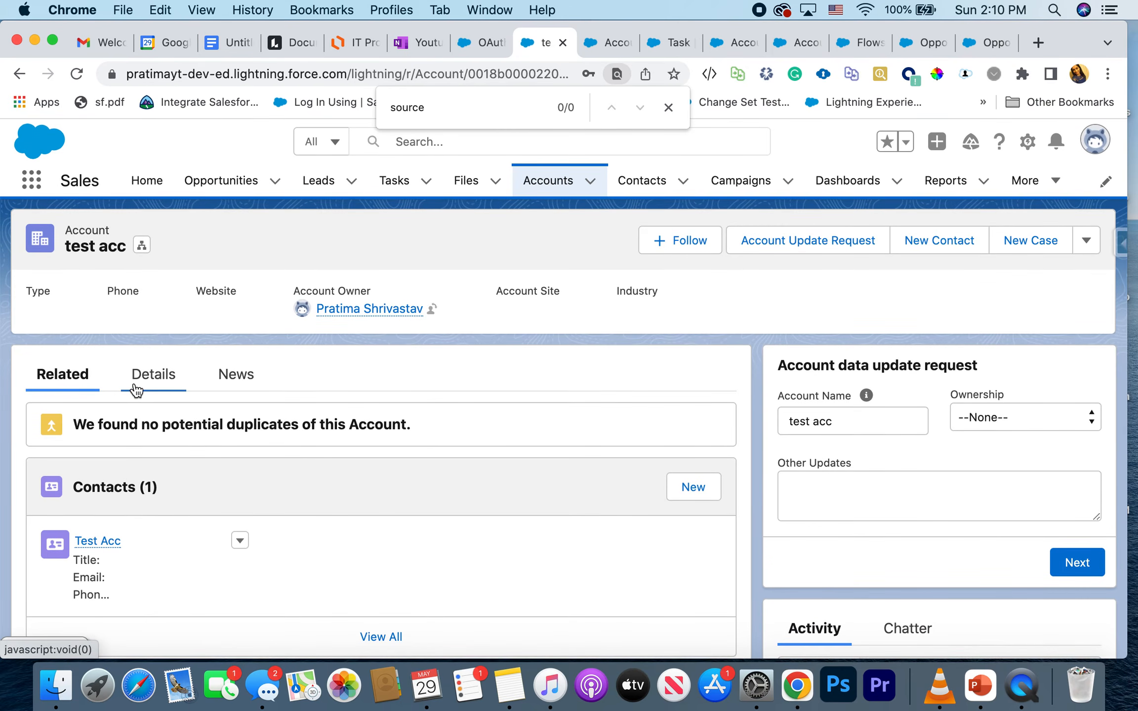
{"action": "scroll", "coordinate": [134, 385], "scroll_direction": "down", "scroll_amount": 3}
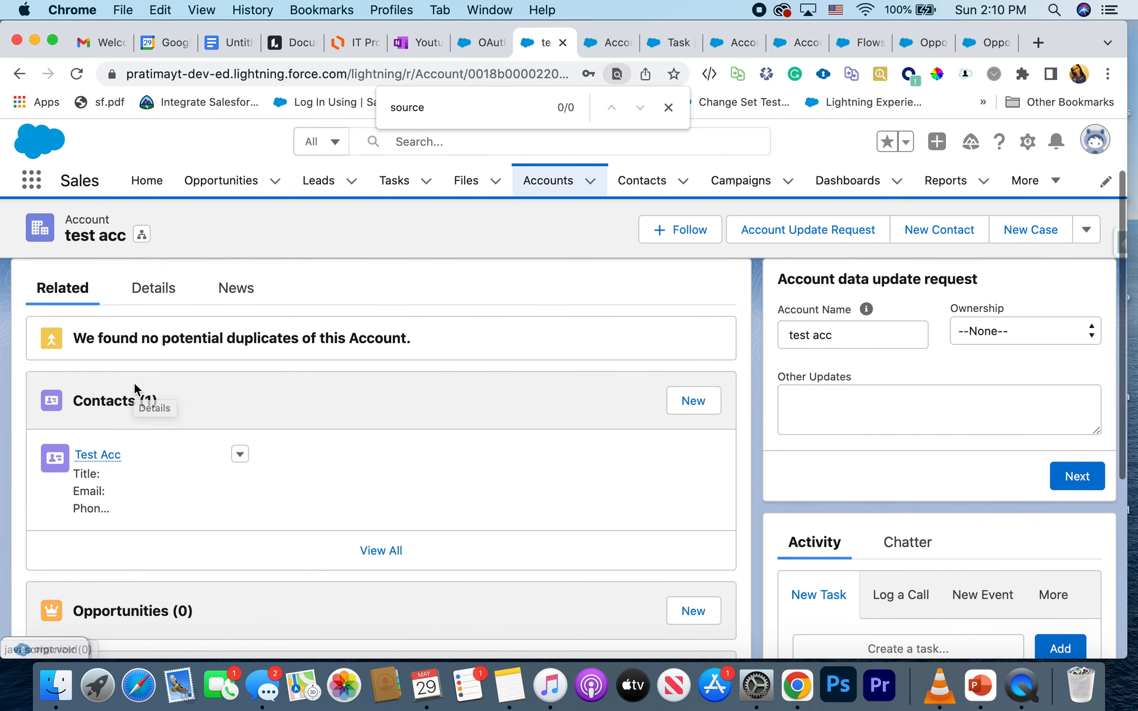
{"action": "scroll", "coordinate": [135, 385], "scroll_direction": "down", "scroll_amount": 3}
{"action": "scroll", "coordinate": [135, 383], "scroll_direction": "down", "scroll_amount": 2}
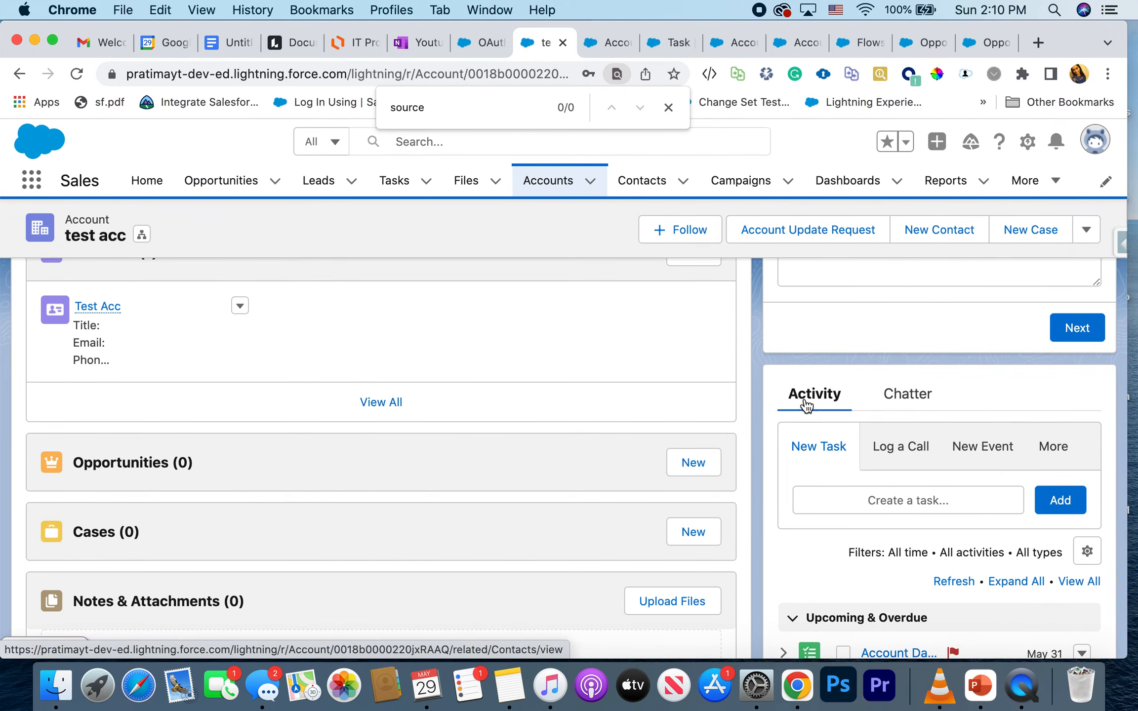
{"action": "scroll", "coordinate": [798, 397], "scroll_direction": "down", "scroll_amount": 5}
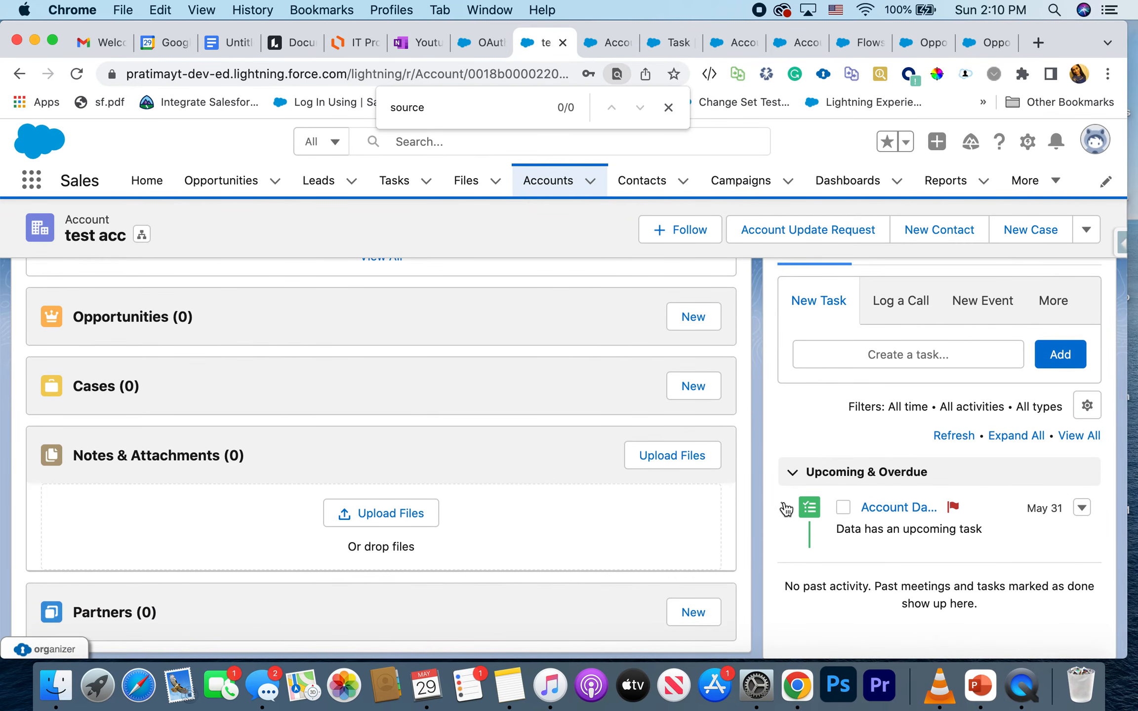
Open the account's upcoming Account Data Request task and check its assignee, subject, due date, priority and related record
{"action": "left_click", "coordinate": [900, 512]}
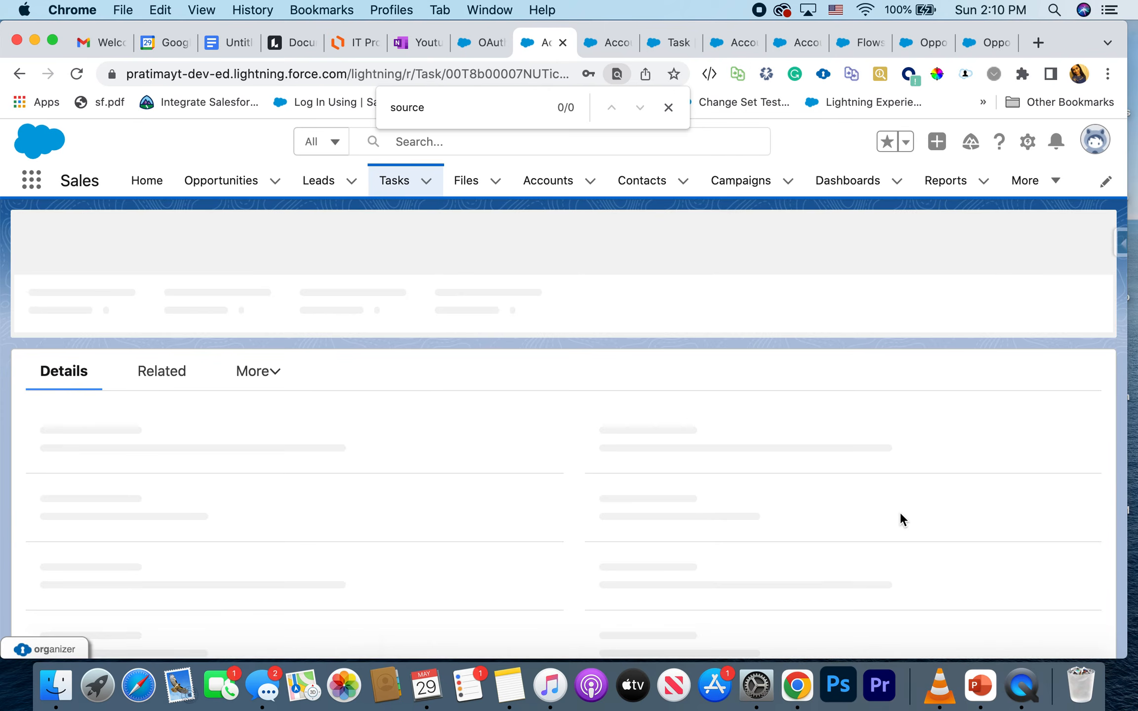
{"action": "scroll", "coordinate": [206, 494], "scroll_direction": "down", "scroll_amount": 1}
{"action": "scroll", "coordinate": [206, 494], "scroll_direction": "down", "scroll_amount": 1}
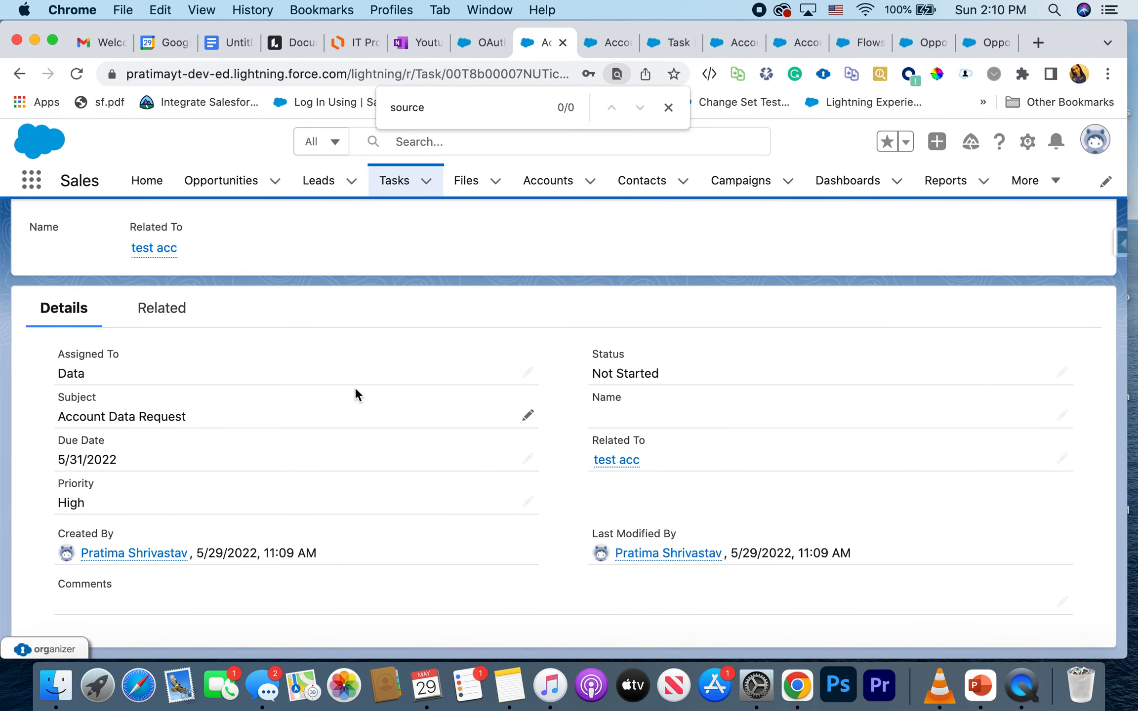
{"action": "double_click", "coordinate": [74, 371]}
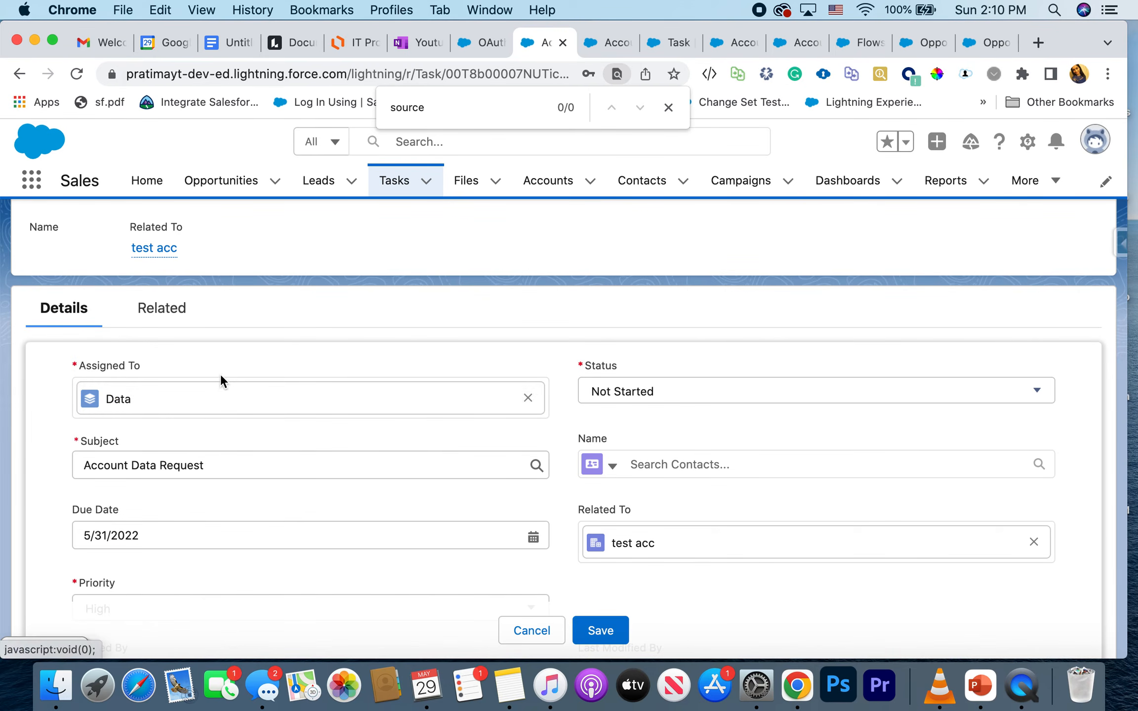
In the flow, add a Get Records element labelled Get Task data queue on the Group object before Set Task Variable
{"action": "left_click", "coordinate": [731, 43]}
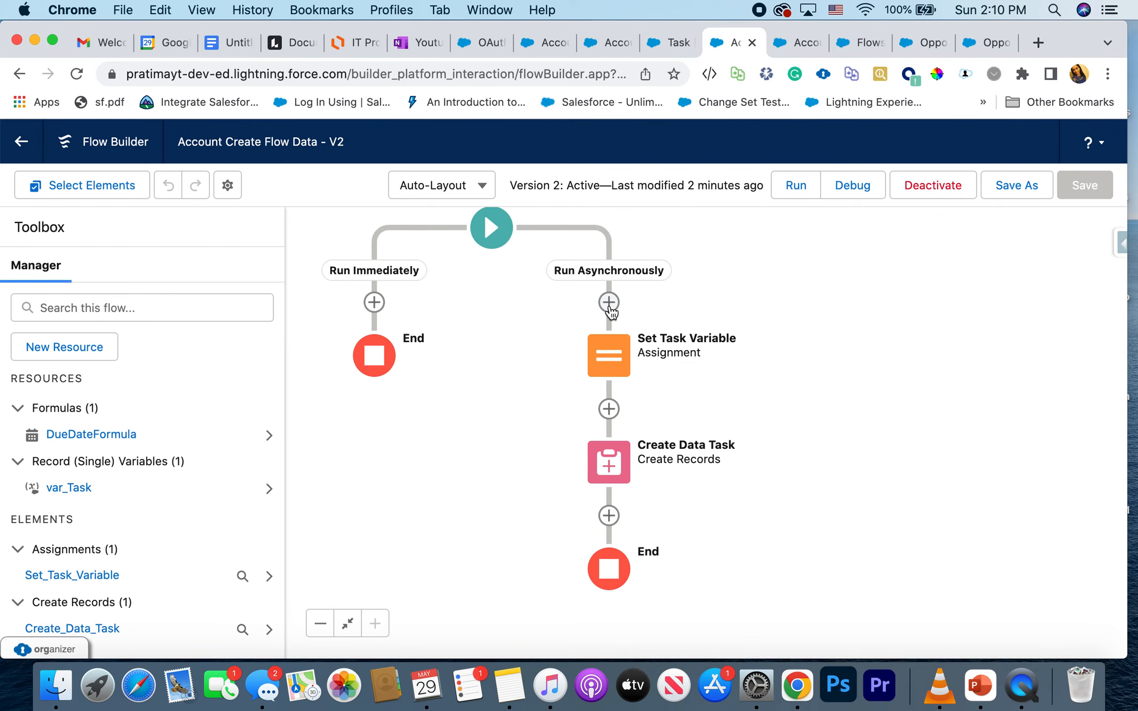
{"action": "left_click", "coordinate": [608, 301]}
{"action": "scroll", "coordinate": [582, 454], "scroll_direction": "down", "scroll_amount": 10}
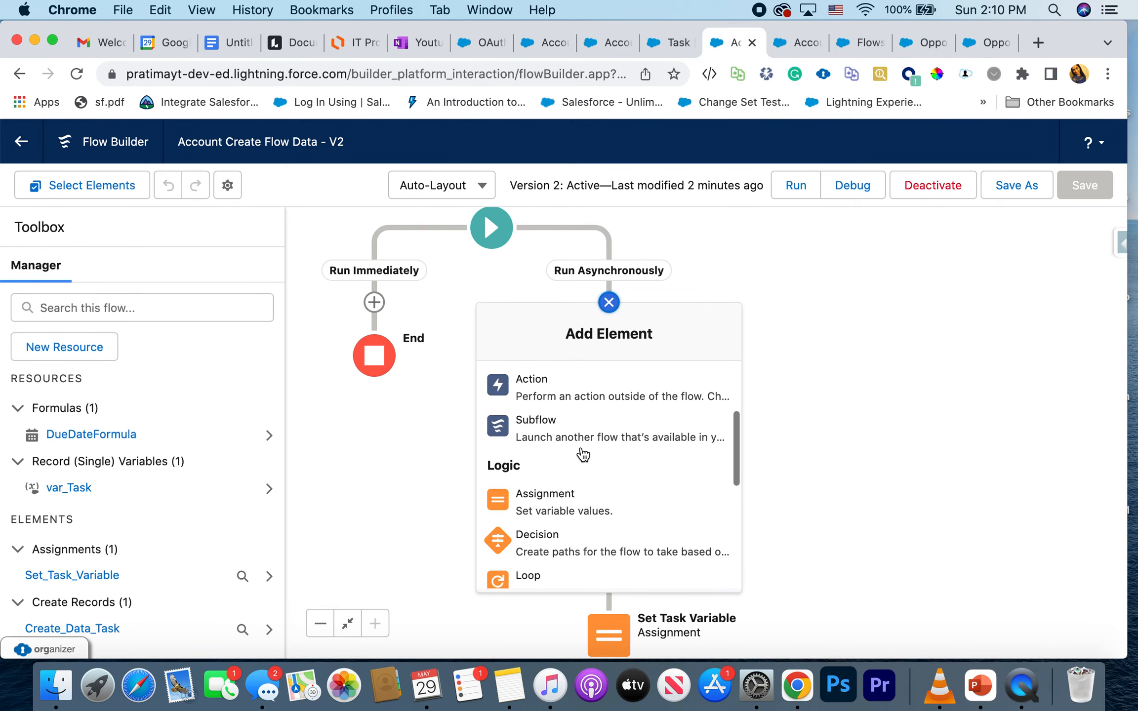
{"action": "scroll", "coordinate": [586, 521], "scroll_direction": "down", "scroll_amount": 7}
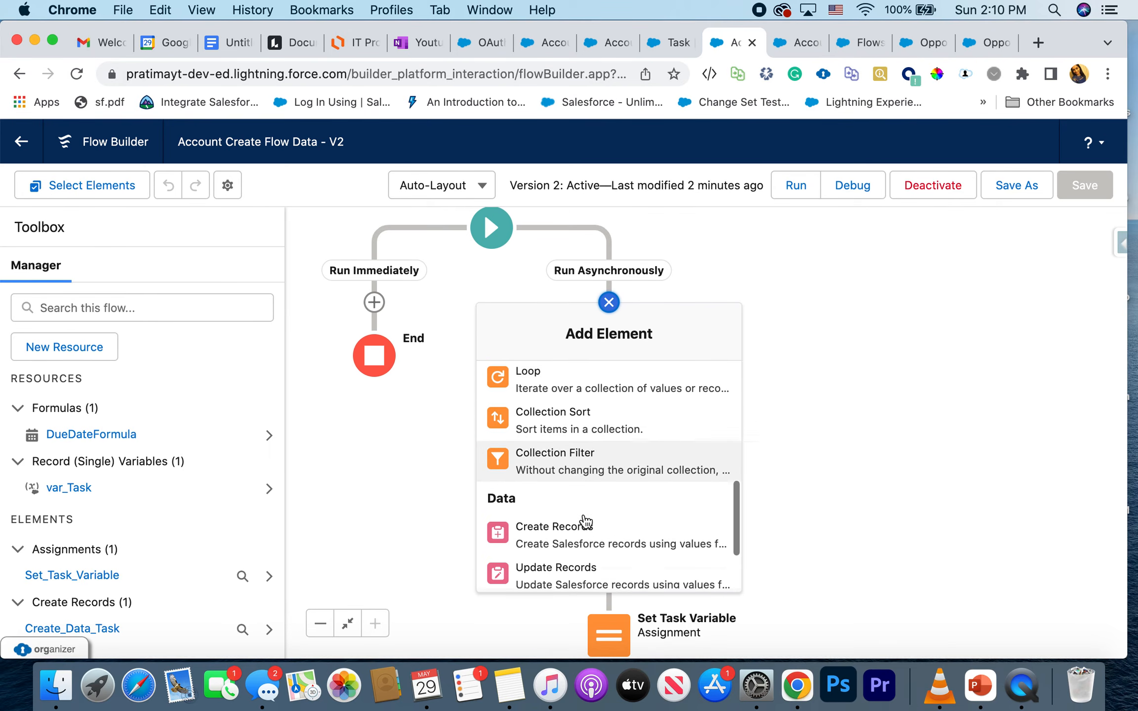
{"action": "left_click", "coordinate": [593, 538]}
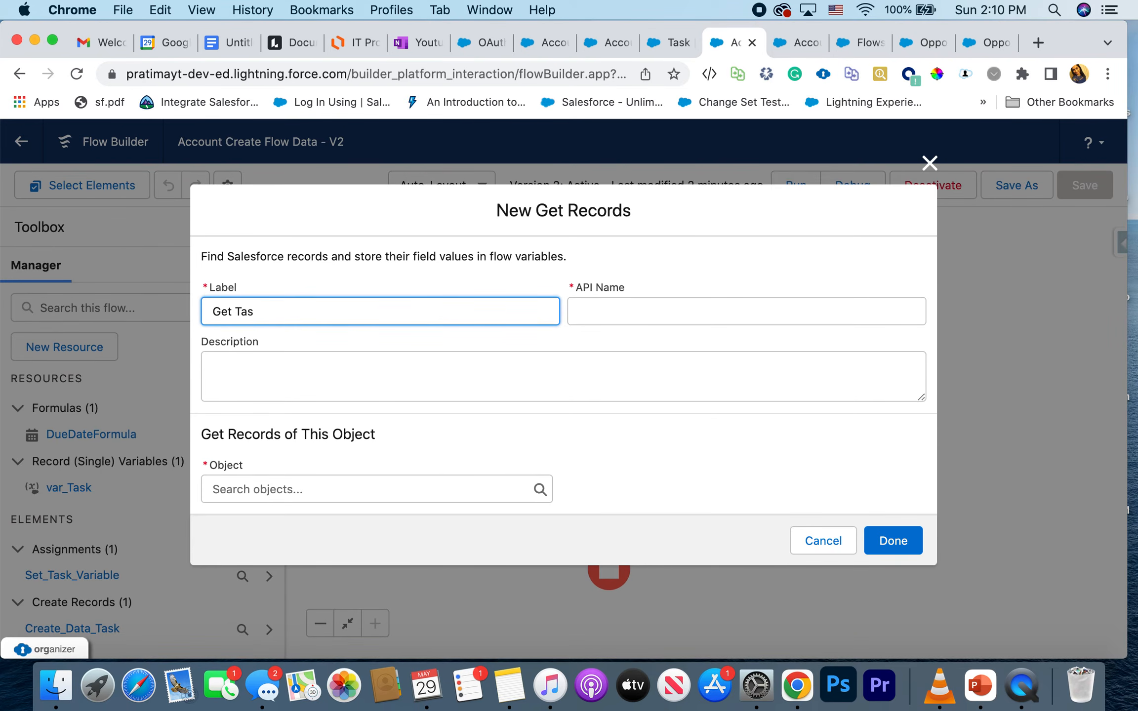
{"action": "type", "text": "Get Task data ueue"}
{"action": "left_click", "coordinate": [317, 489]}
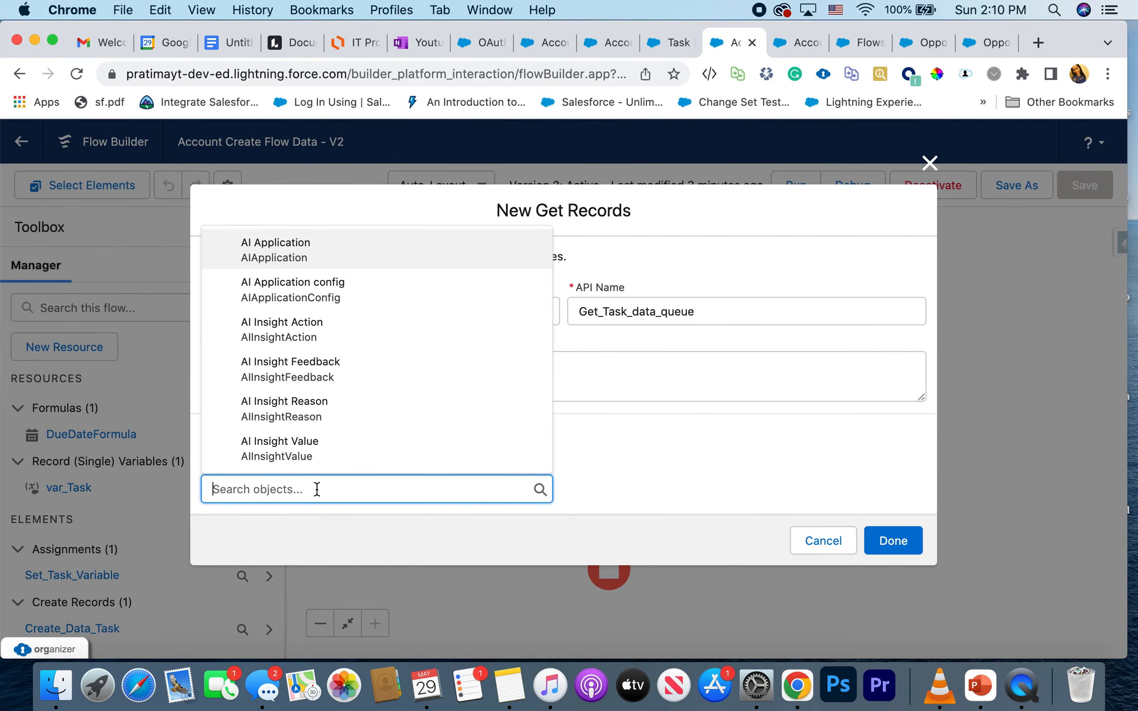
{"action": "type", "text": "Group"}
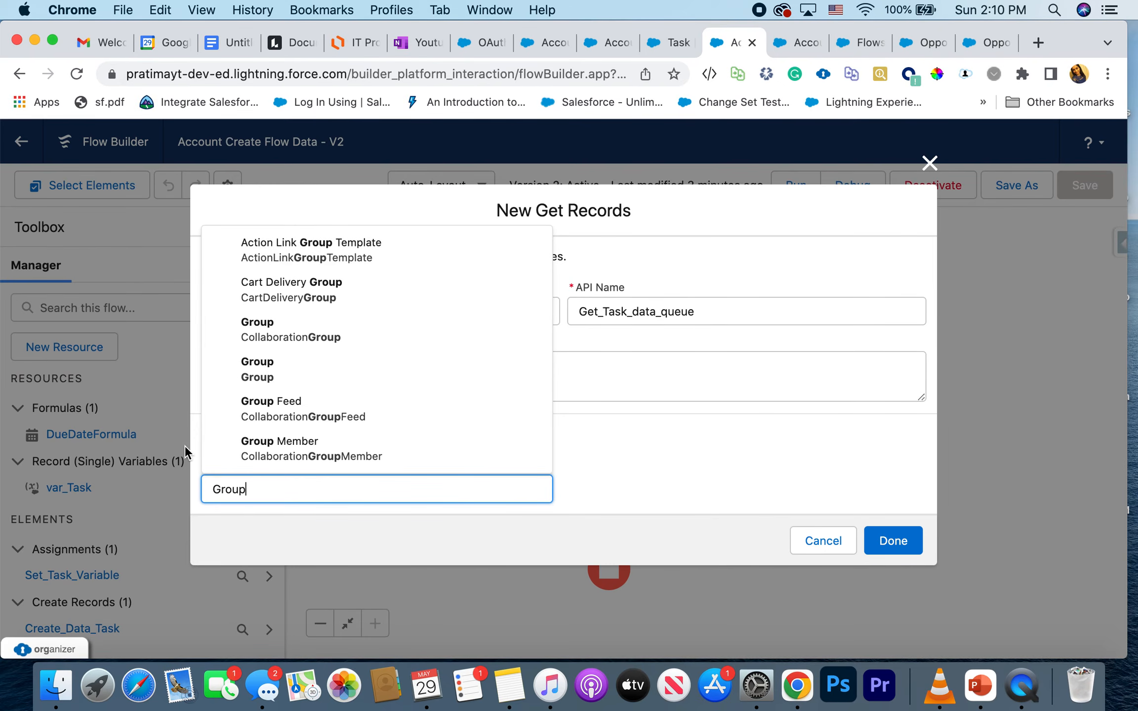
{"action": "left_click", "coordinate": [295, 370]}
Filter the Group records in the Get Task data queue element to those whose DeveloperName equals Data
{"action": "scroll", "coordinate": [458, 466], "scroll_direction": "down", "scroll_amount": 5}
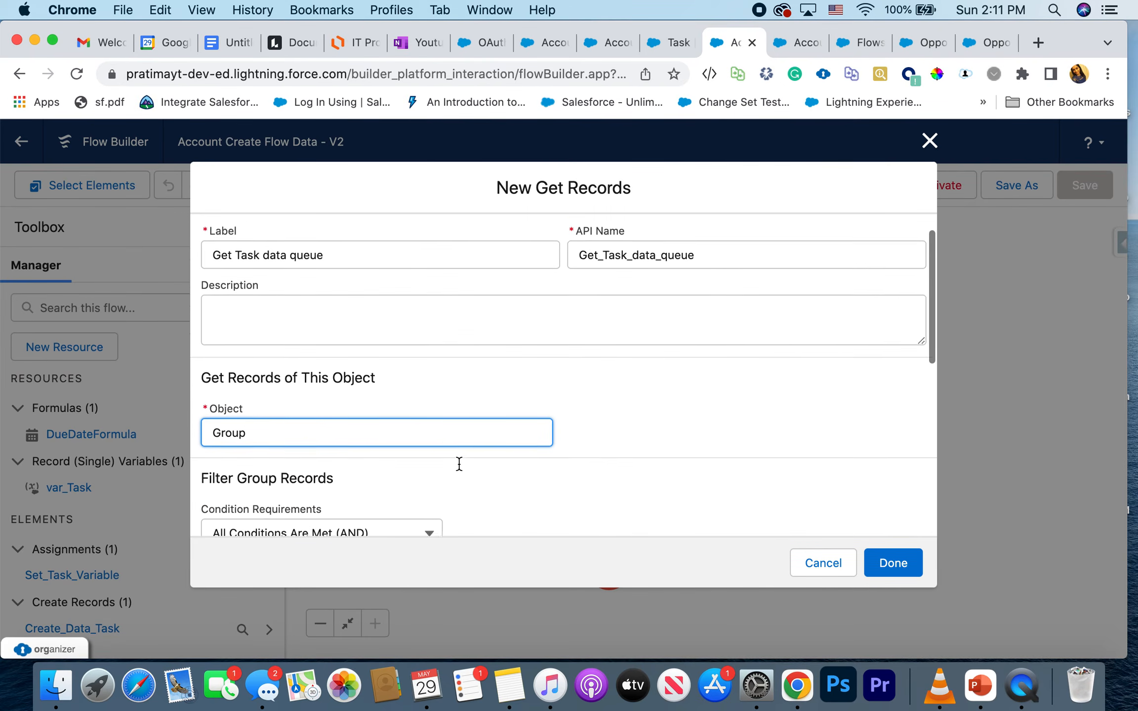
{"action": "left_click", "coordinate": [370, 417]}
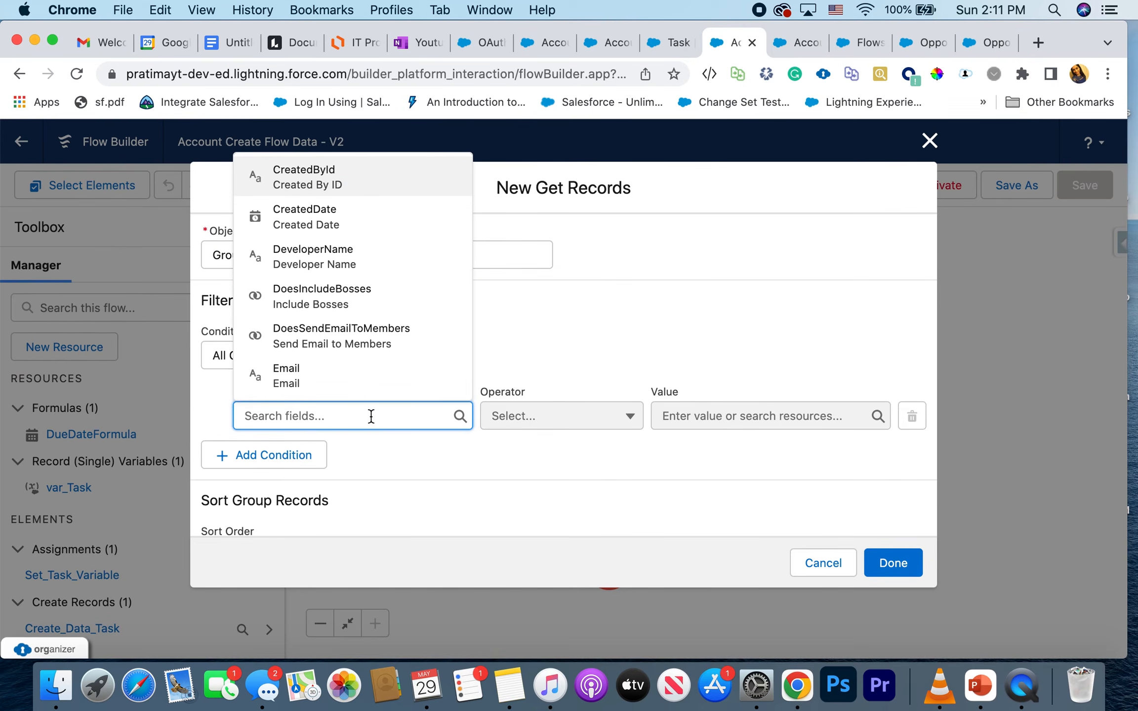
{"action": "scroll", "coordinate": [419, 338], "scroll_direction": "down", "scroll_amount": 2}
{"action": "type", "text": "dv"}
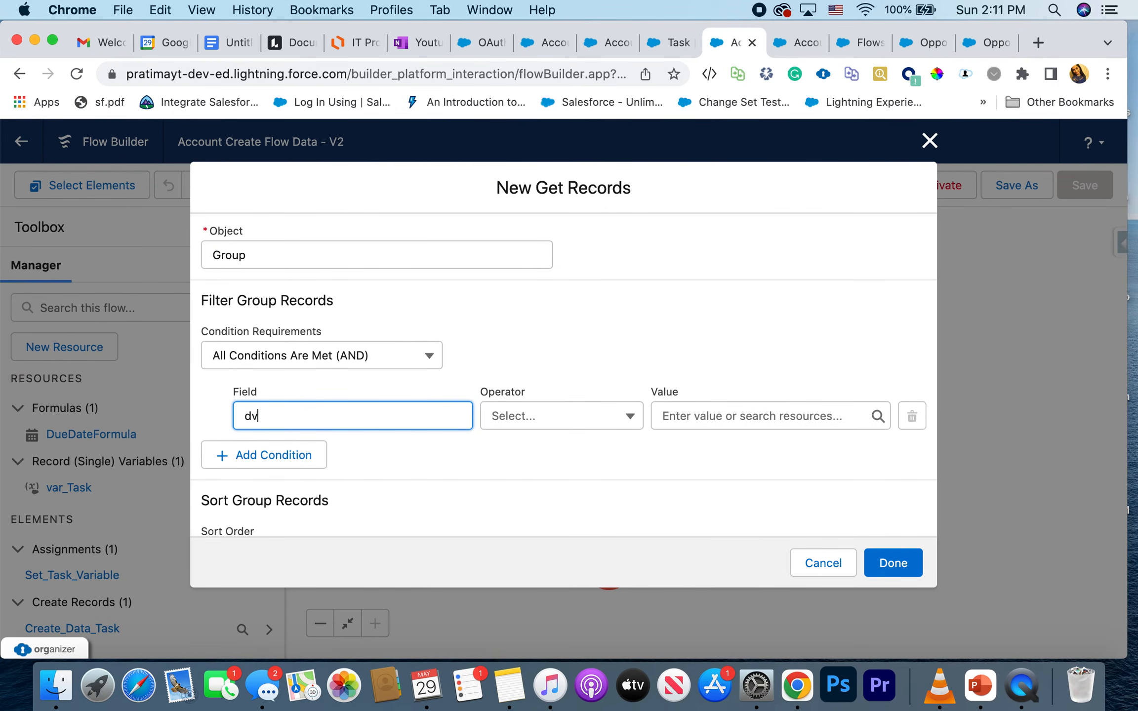
{"action": "type", "text": "deev"}
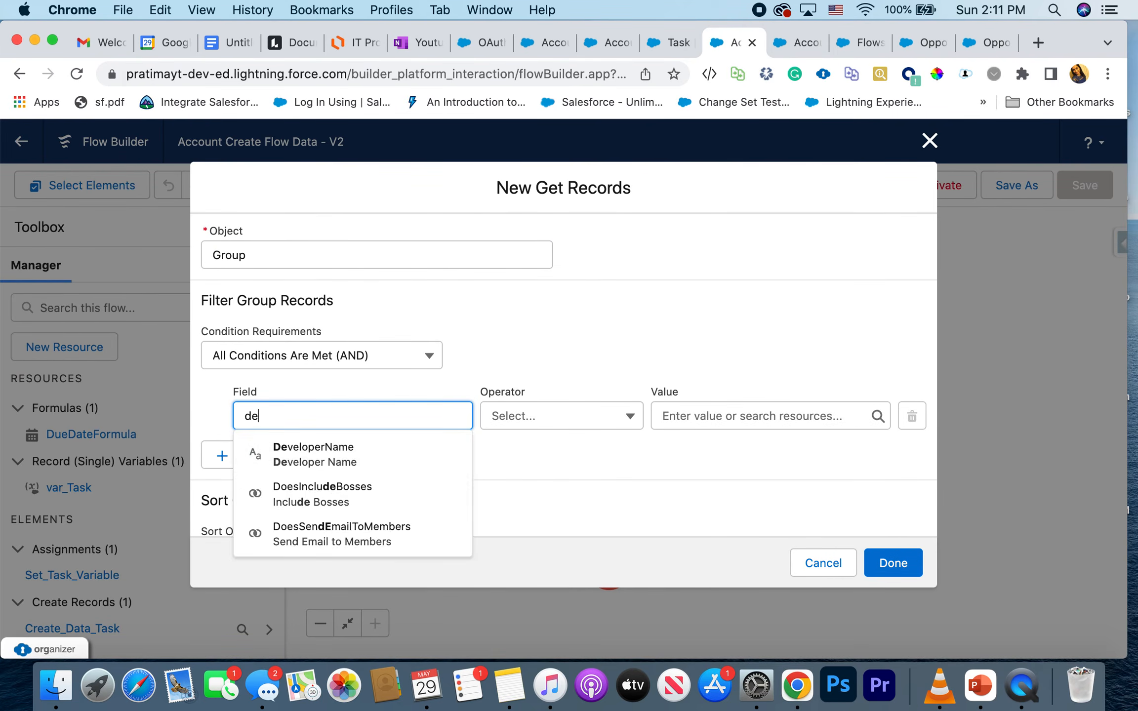
{"action": "left_click", "coordinate": [417, 446]}
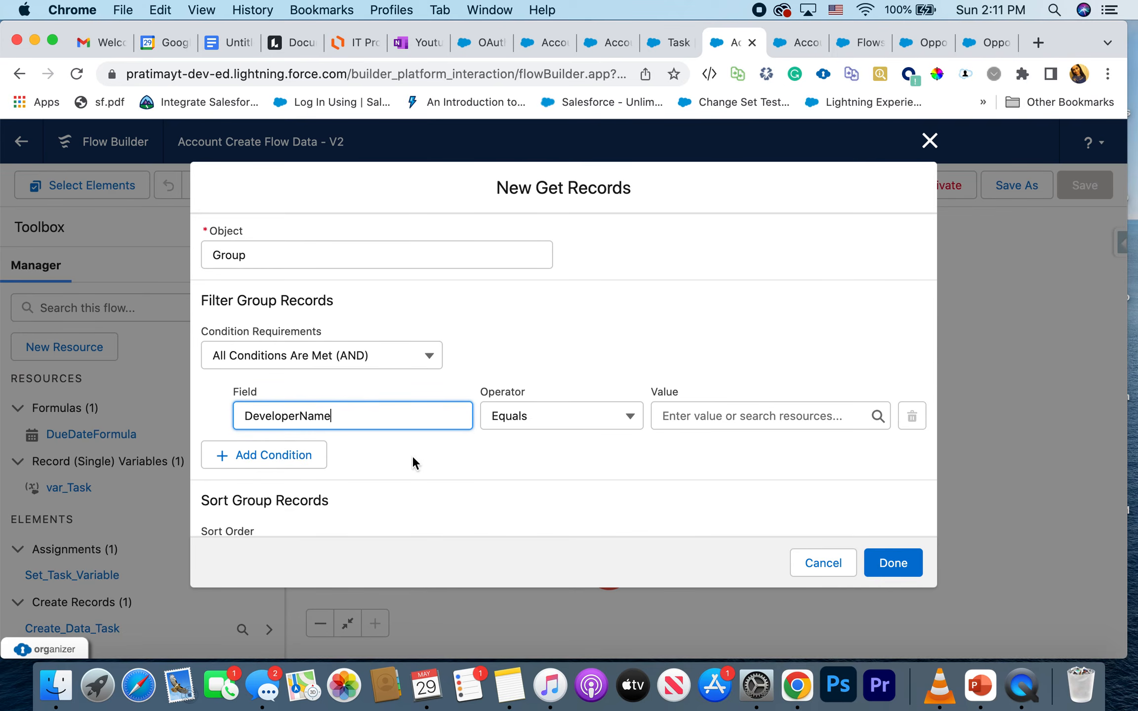
{"action": "left_click", "coordinate": [684, 424]}
{"action": "type", "text": "Data"}
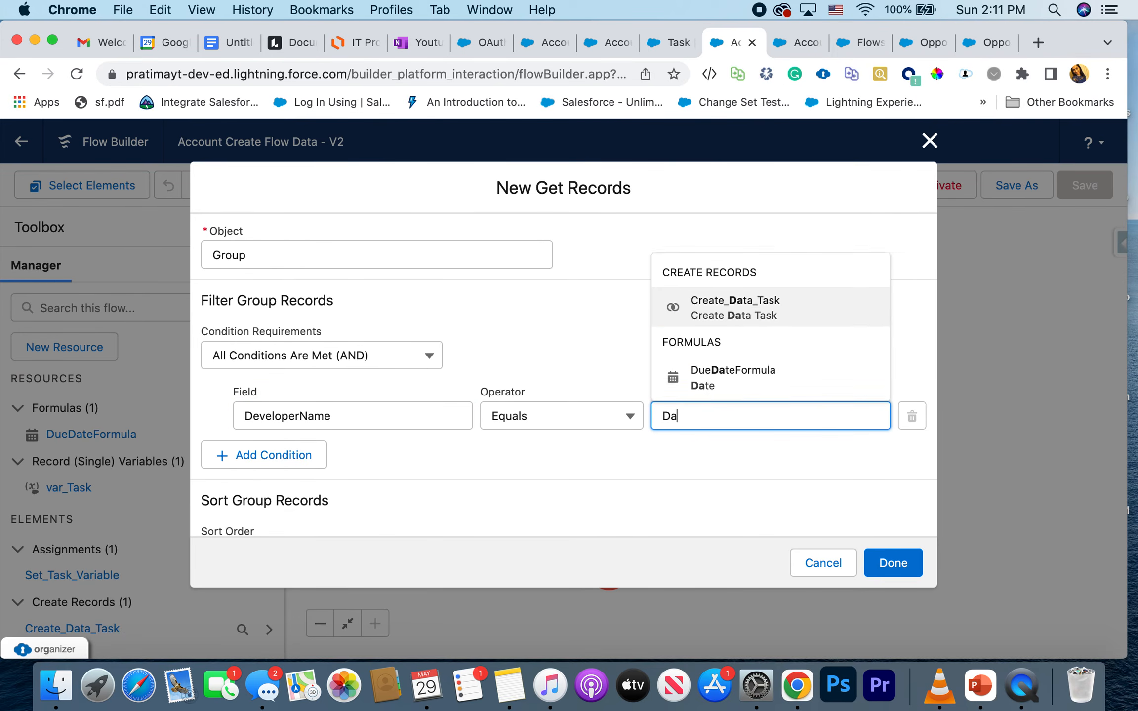
{"action": "left_click", "coordinate": [688, 462]}
Keep the Group lookup unsorted, storing only the first record with all fields automatically, and finish the Get Records element
{"action": "scroll", "coordinate": [688, 462], "scroll_direction": "down", "scroll_amount": 2}
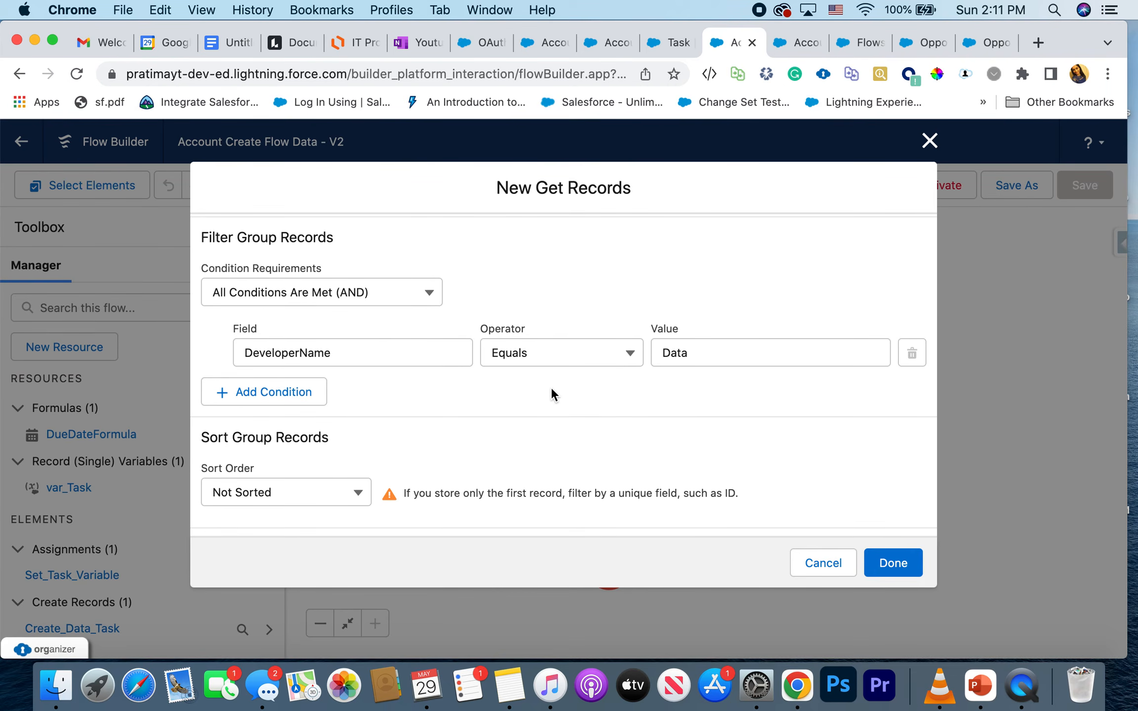
{"action": "scroll", "coordinate": [550, 387], "scroll_direction": "up", "scroll_amount": 3}
{"action": "scroll", "coordinate": [550, 386], "scroll_direction": "down", "scroll_amount": 5}
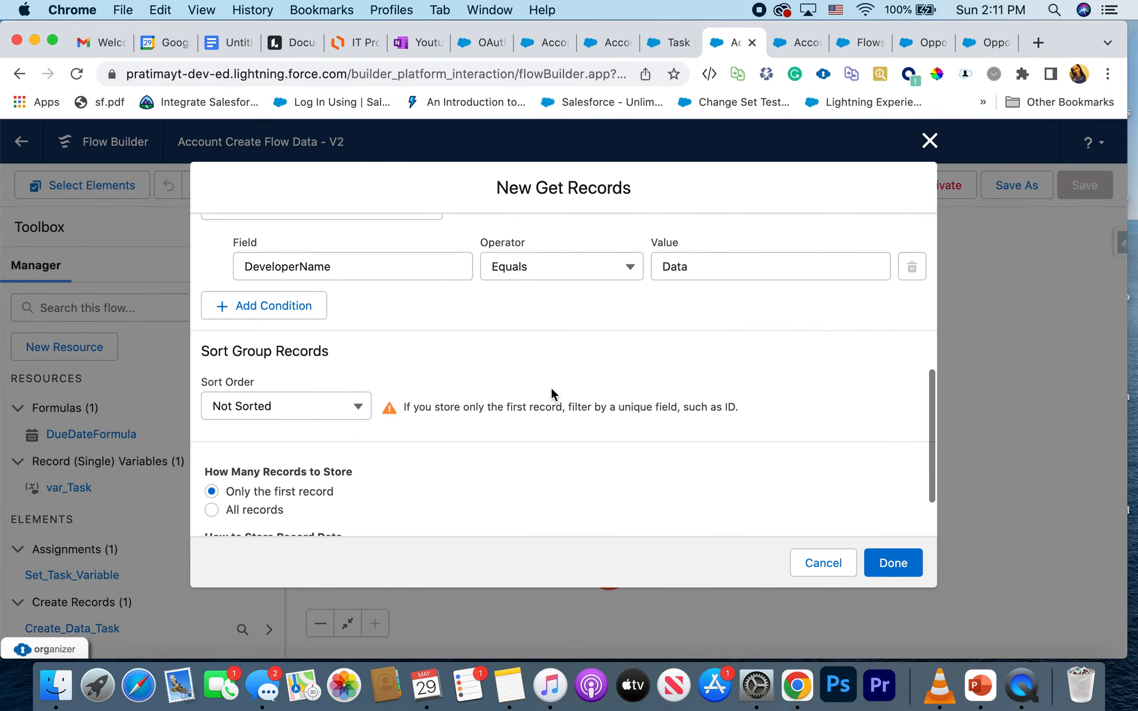
{"action": "scroll", "coordinate": [550, 394], "scroll_direction": "down", "scroll_amount": 2}
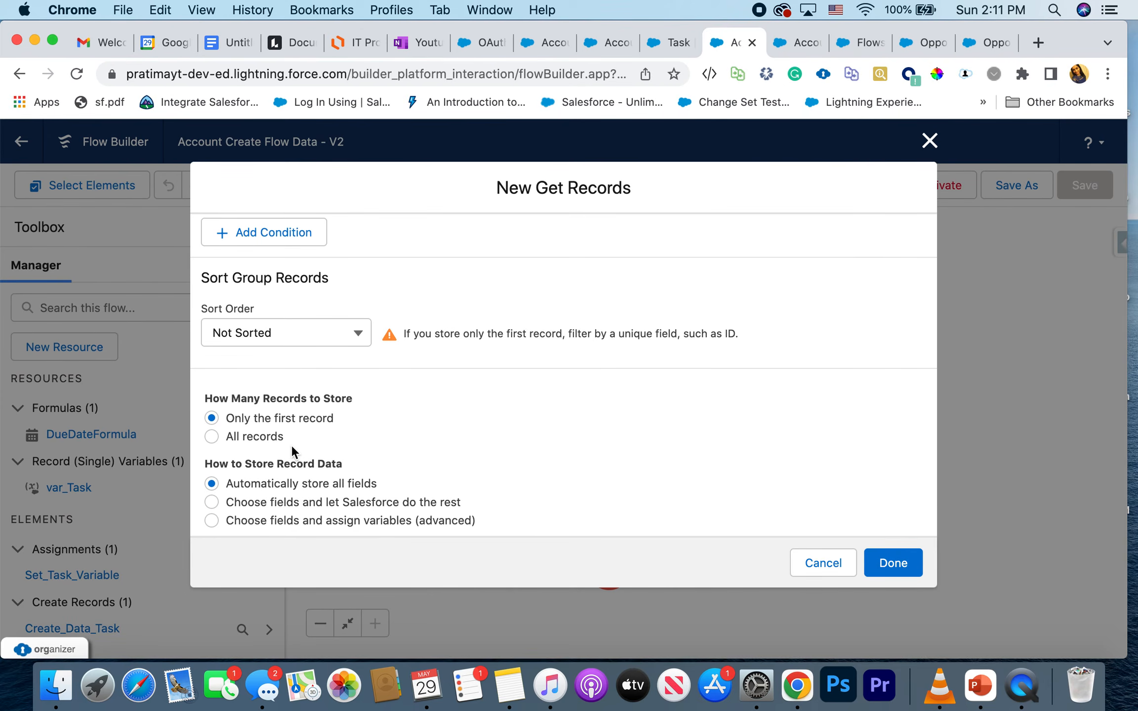
{"action": "left_click", "coordinate": [901, 565]}
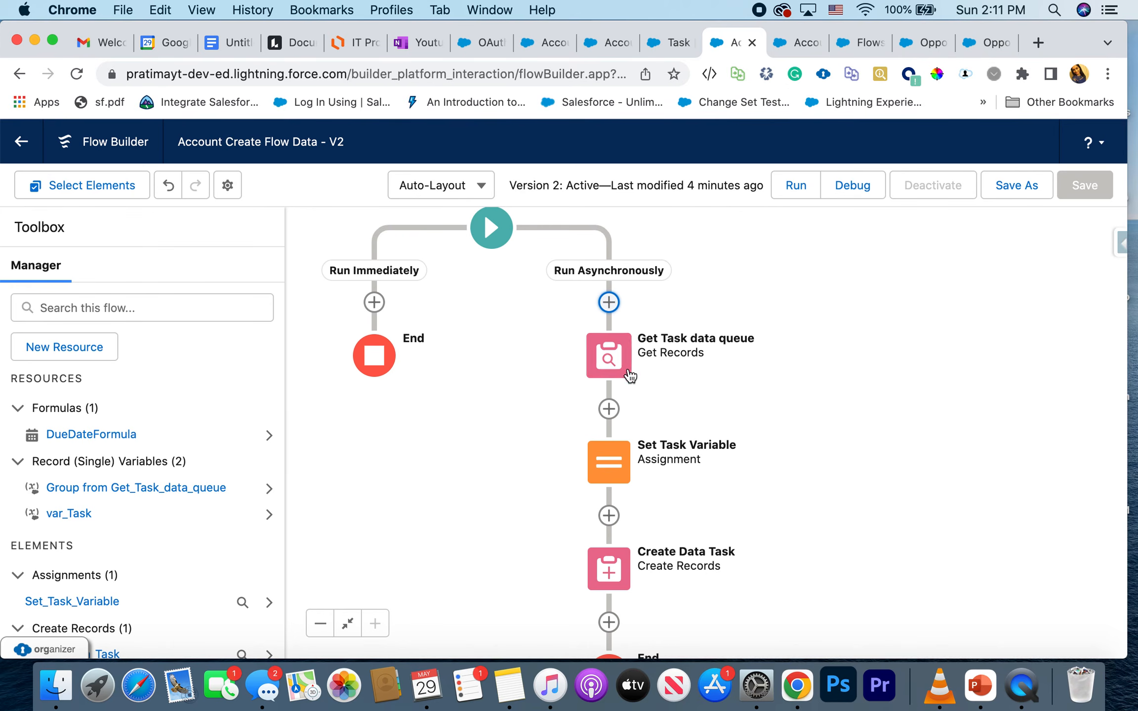
In Set Task Variable, replace the hard-coded Assigned To ID value with the Id of the Group from Get_Task_data_queue
{"action": "left_click", "coordinate": [612, 463]}
{"action": "scroll", "coordinate": [611, 457], "scroll_direction": "down", "scroll_amount": 3}
{"action": "double_click", "coordinate": [694, 440]}
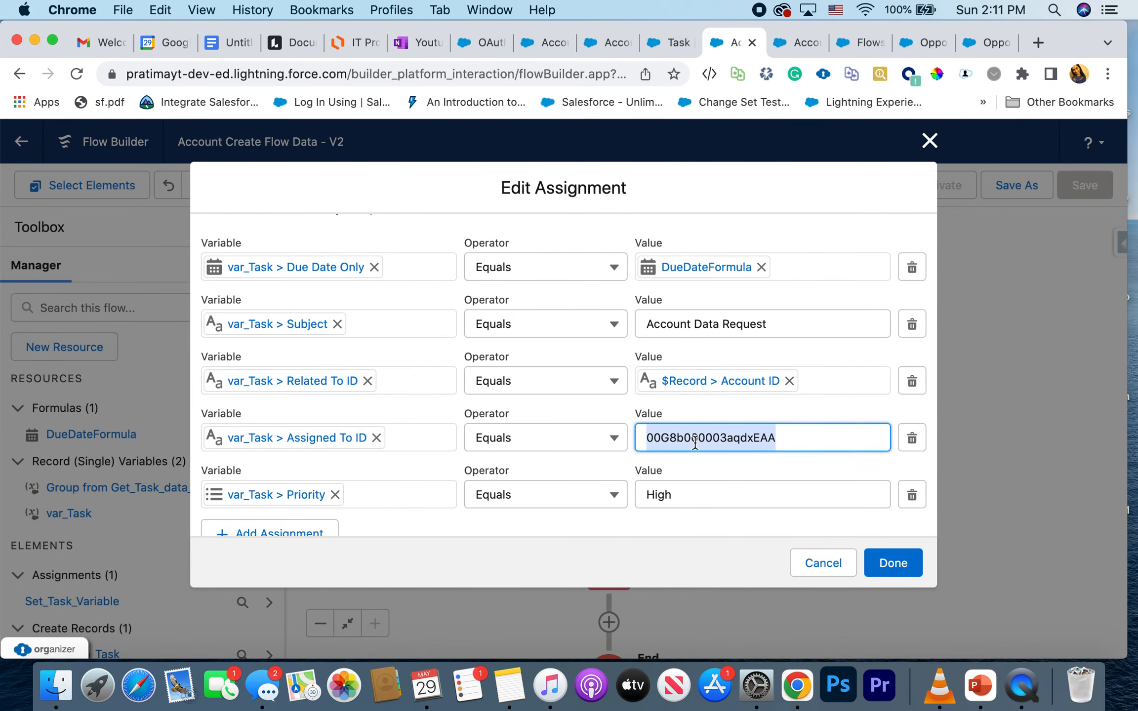
{"action": "key", "text": "BackSpace"}
{"action": "scroll", "coordinate": [725, 322], "scroll_direction": "down", "scroll_amount": 5}
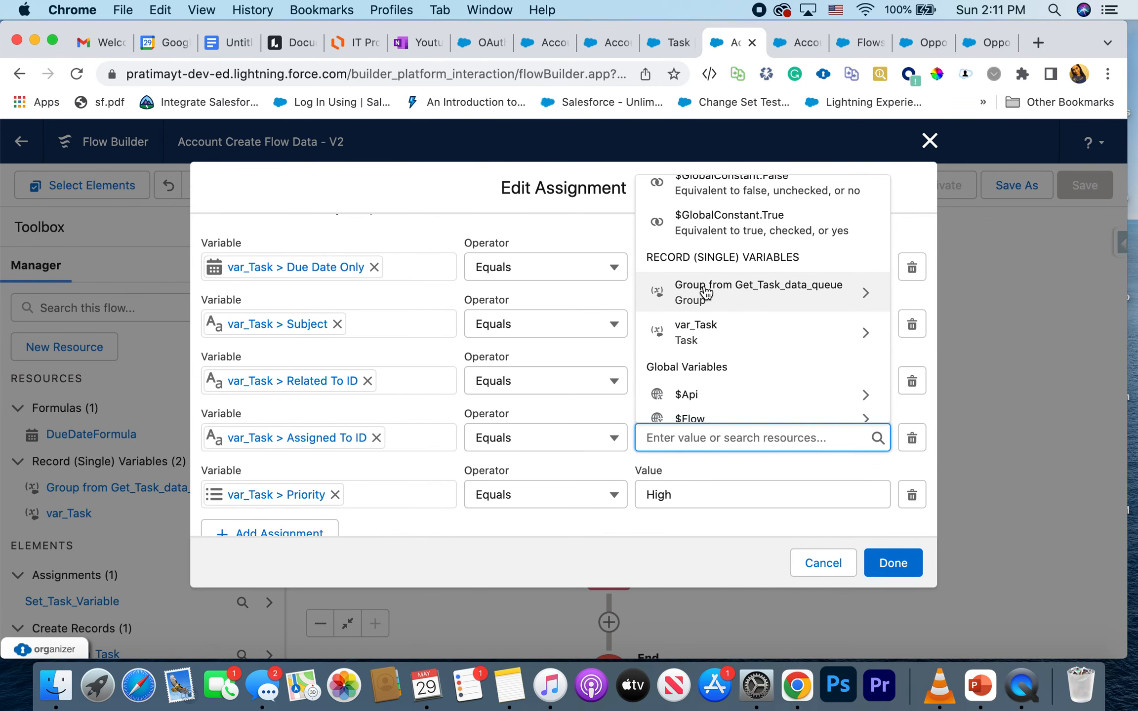
{"action": "left_click", "coordinate": [859, 297]}
{"action": "type", "text": "Id"}
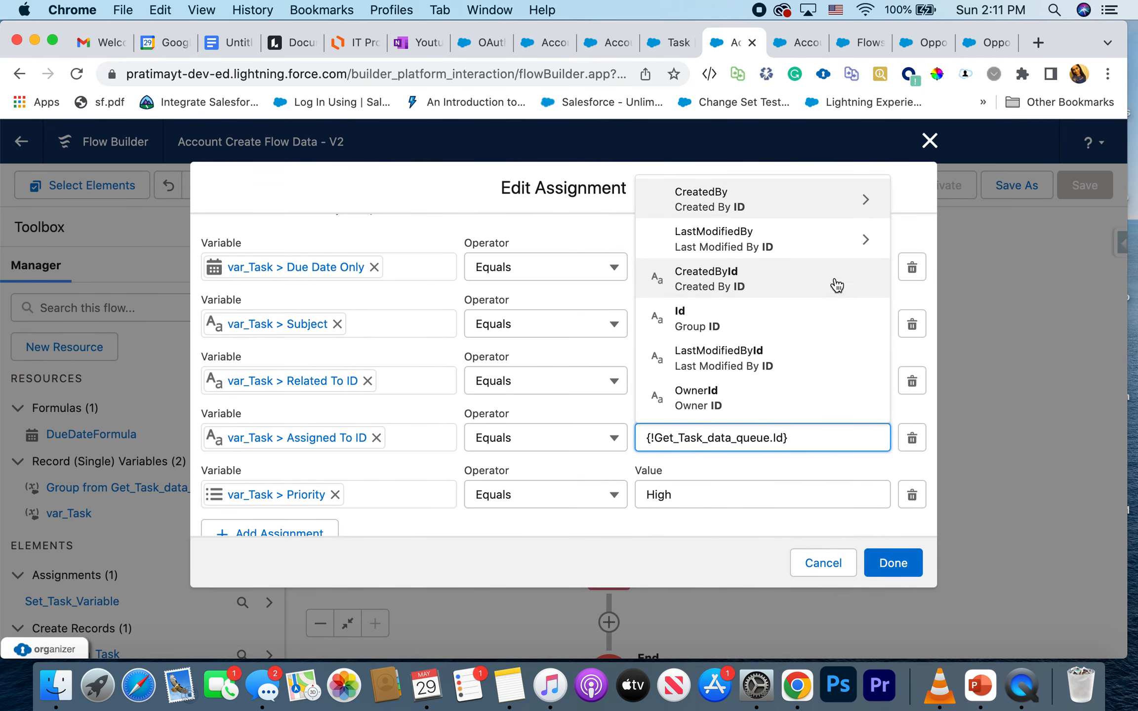
{"action": "left_click", "coordinate": [745, 322]}
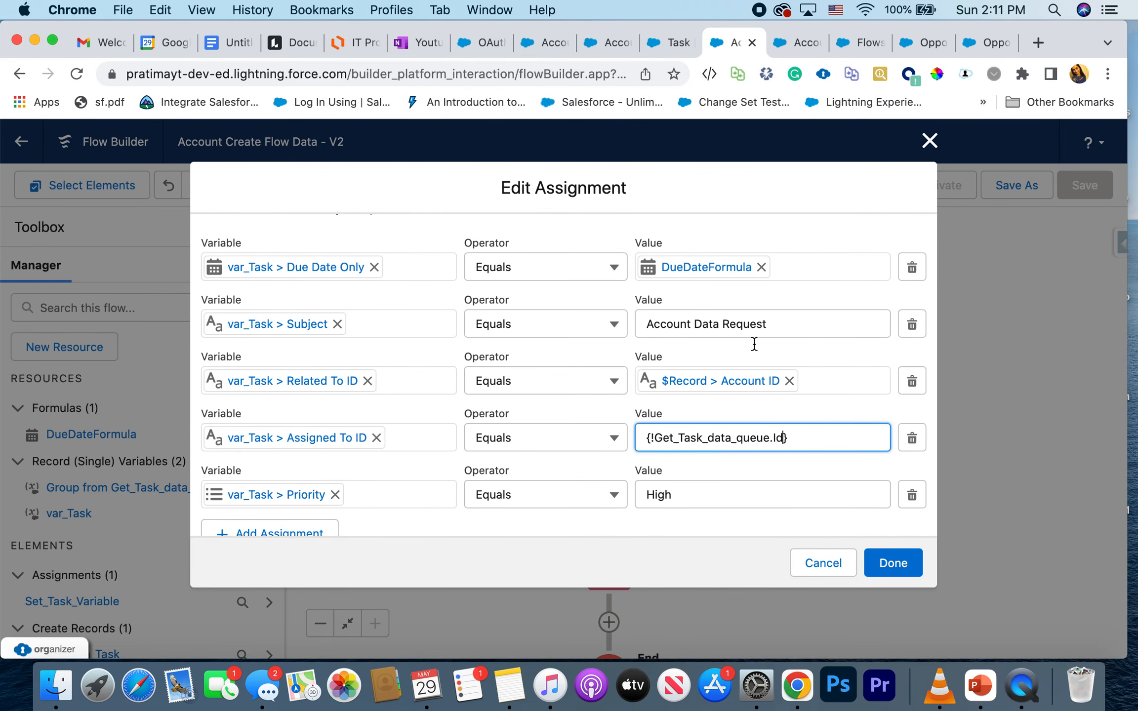
{"action": "left_click", "coordinate": [784, 472]}
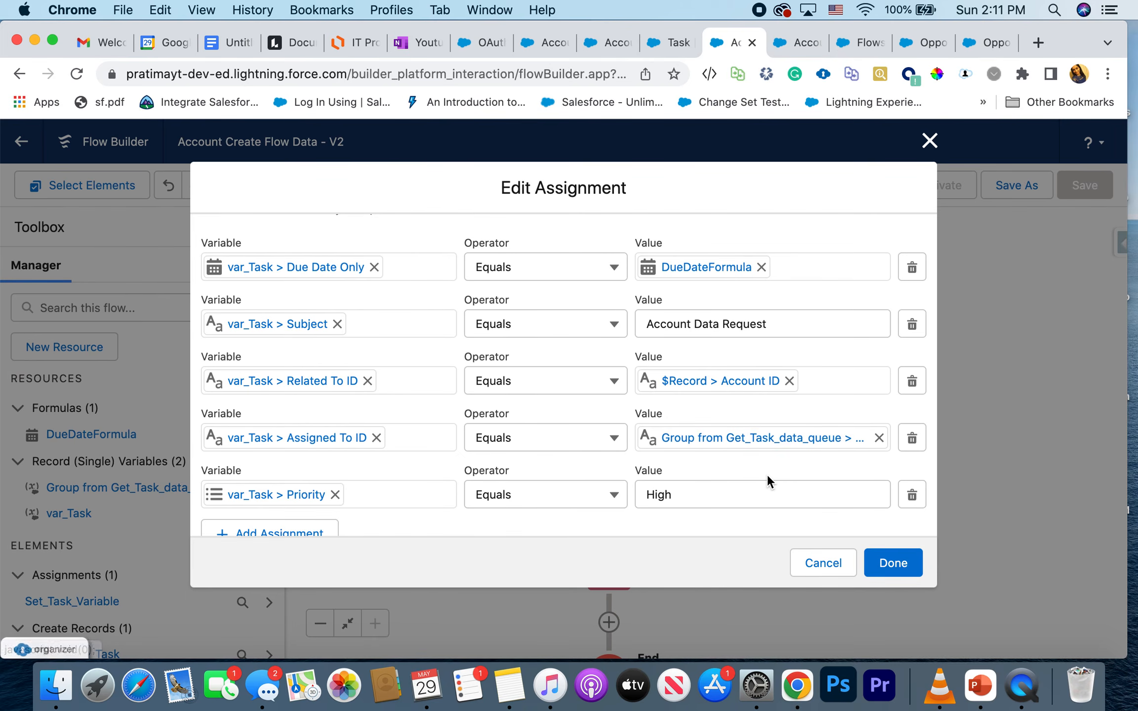
{"action": "scroll", "coordinate": [768, 481], "scroll_direction": "down", "scroll_amount": 1}
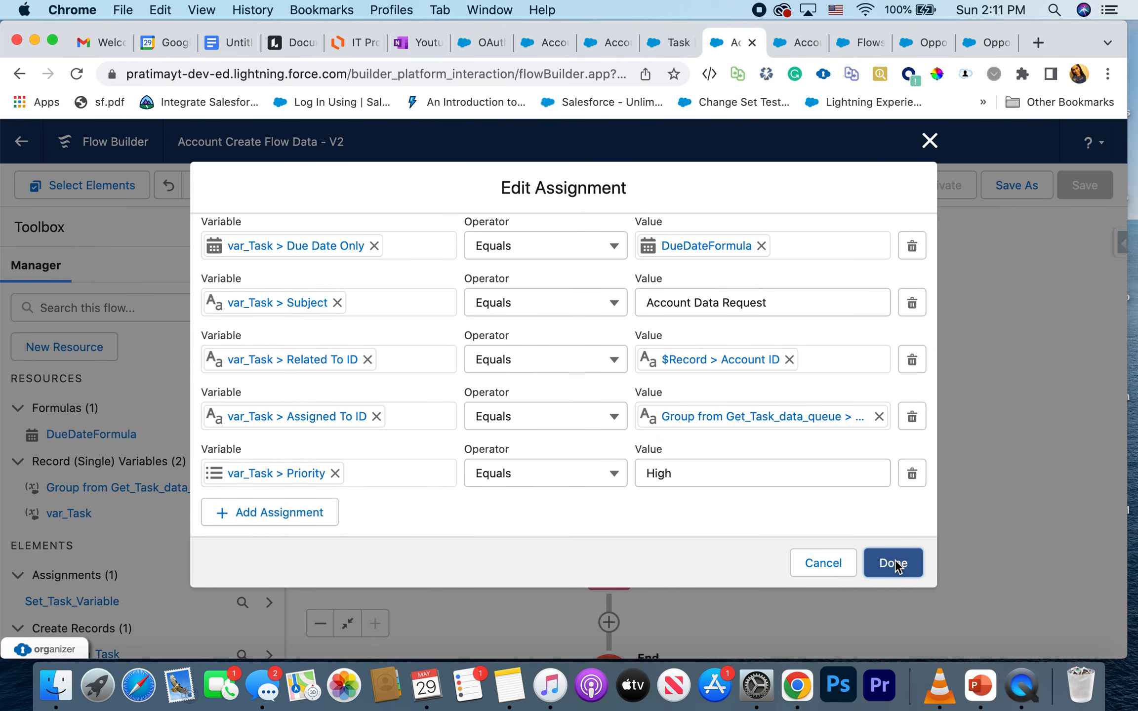
{"action": "left_click", "coordinate": [894, 563]}
Save the flow as a new version and debug its Run Asynchronously path on a record, skipping the start condition requirements
{"action": "left_click", "coordinate": [1008, 187]}
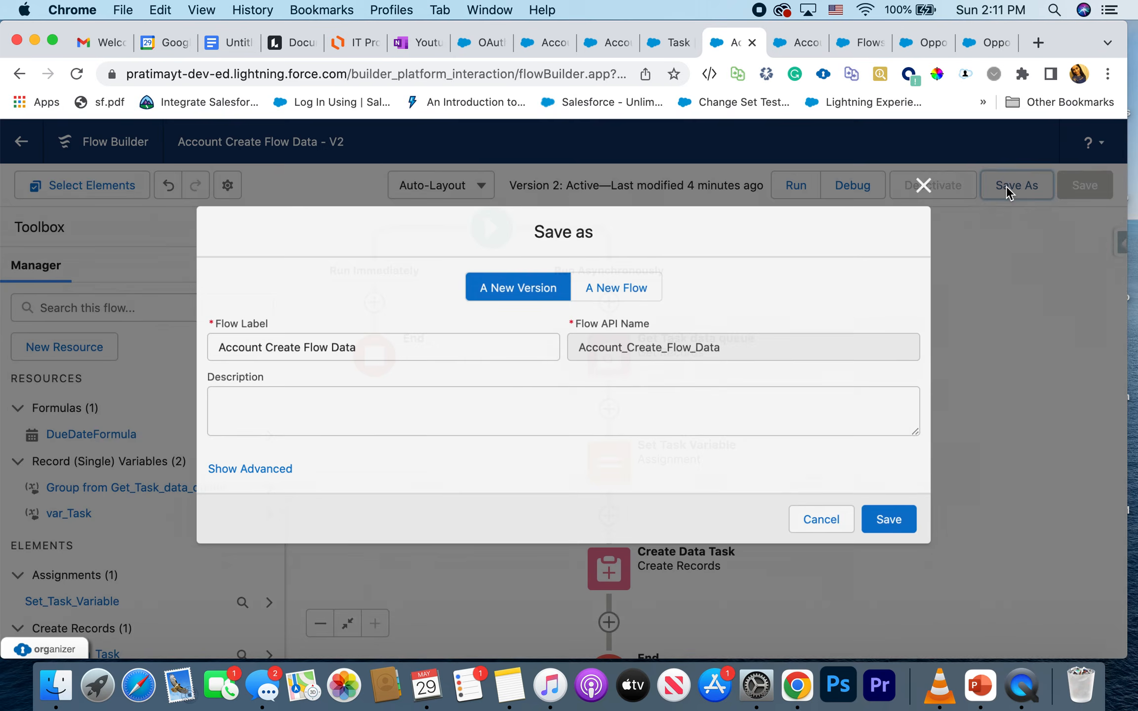
{"action": "left_click", "coordinate": [894, 521]}
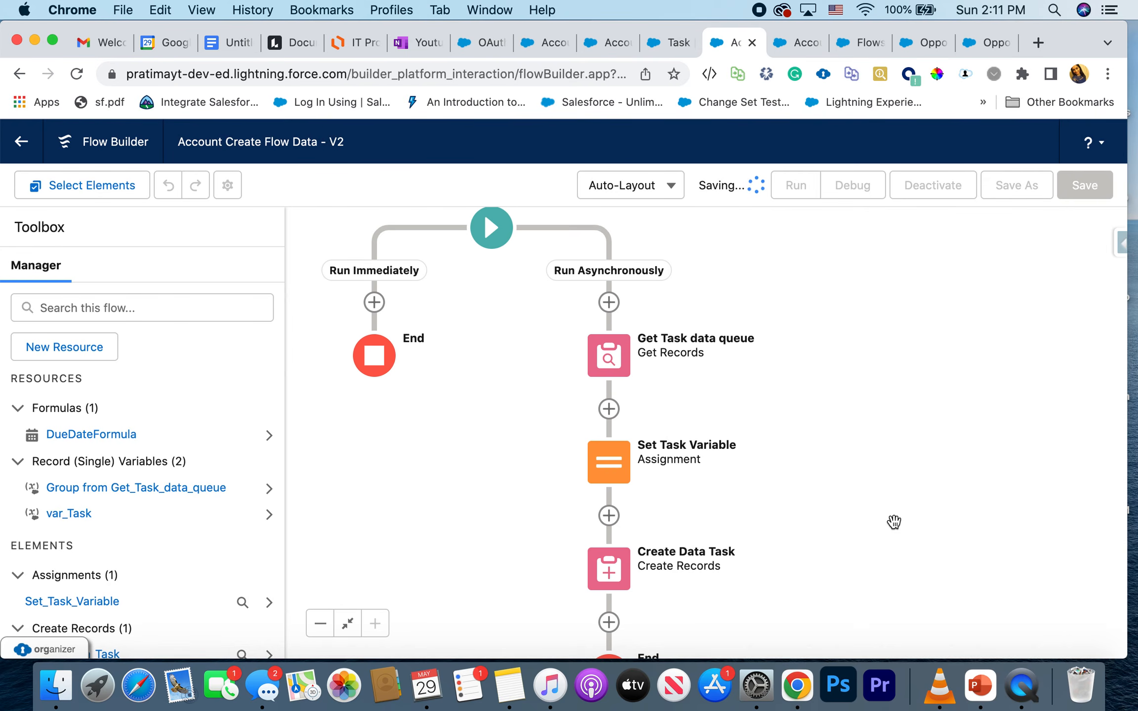
{"action": "left_click", "coordinate": [861, 182]}
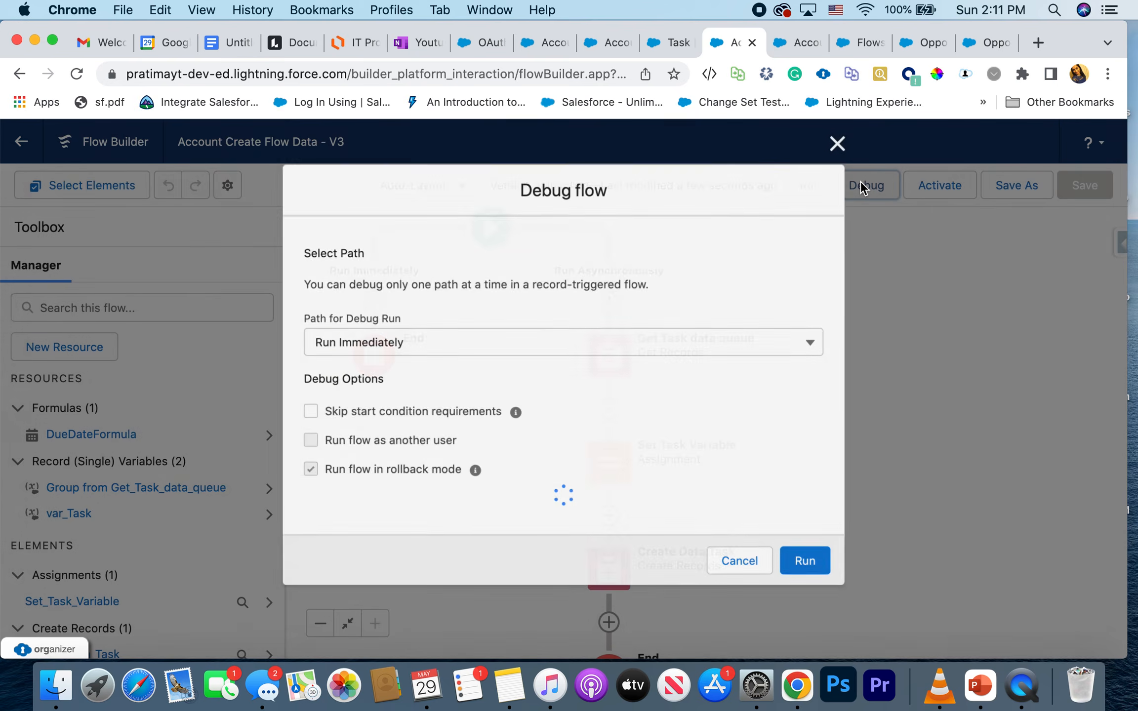
{"action": "left_click", "coordinate": [307, 410]}
{"action": "left_click", "coordinate": [417, 346]}
{"action": "left_click", "coordinate": [398, 411]}
{"action": "scroll", "coordinate": [398, 412], "scroll_direction": "down", "scroll_amount": 3}
{"action": "left_click", "coordinate": [378, 488]}
{"action": "left_click", "coordinate": [379, 517]}
{"action": "left_click", "coordinate": [812, 558]}
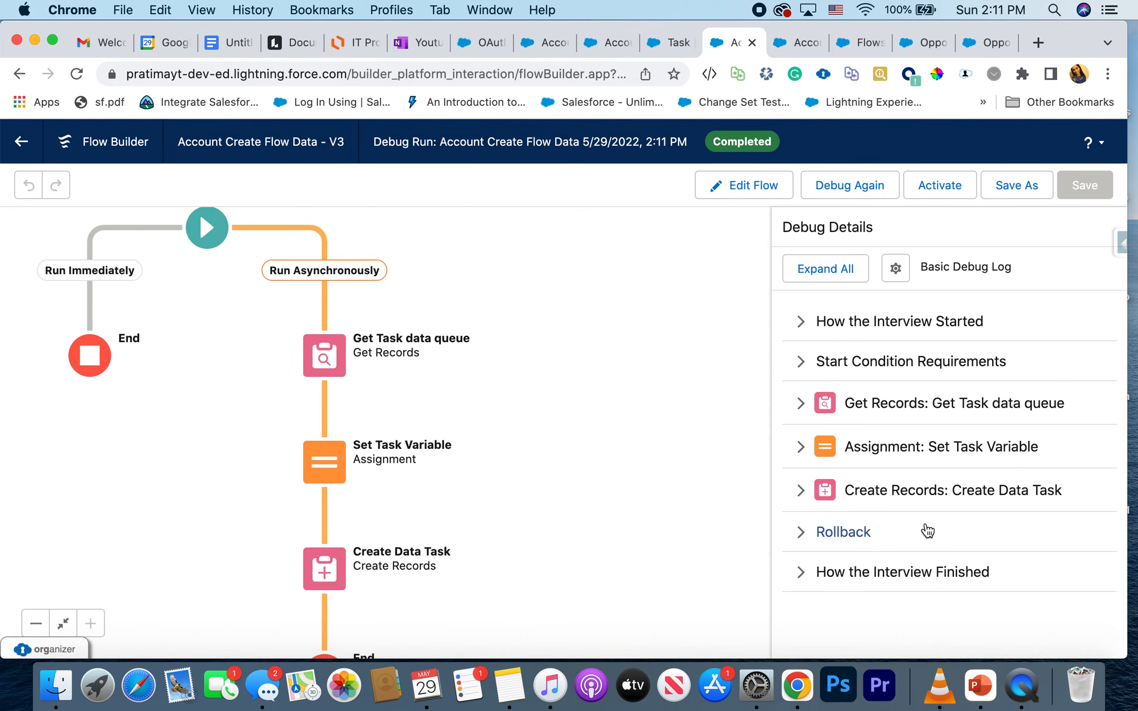
Examine the Create Data Task entry in the debug details, checking the OwnerId value for the task
{"action": "left_click", "coordinate": [805, 491]}
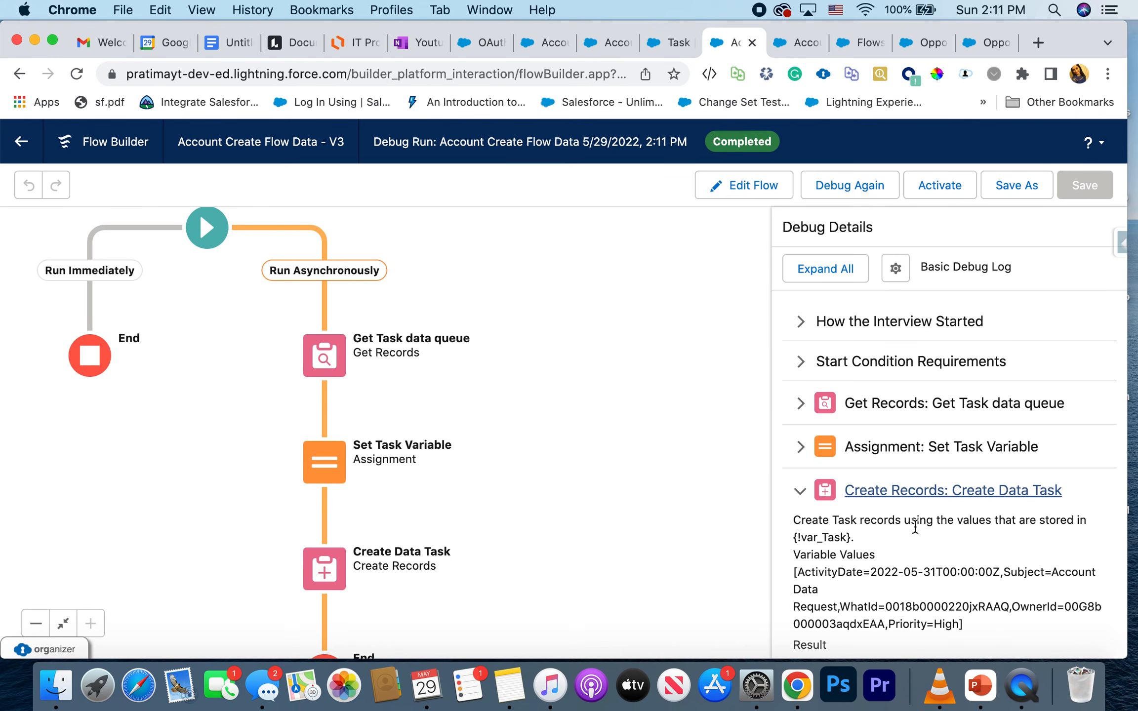
{"action": "scroll", "coordinate": [915, 527], "scroll_direction": "down", "scroll_amount": 5}
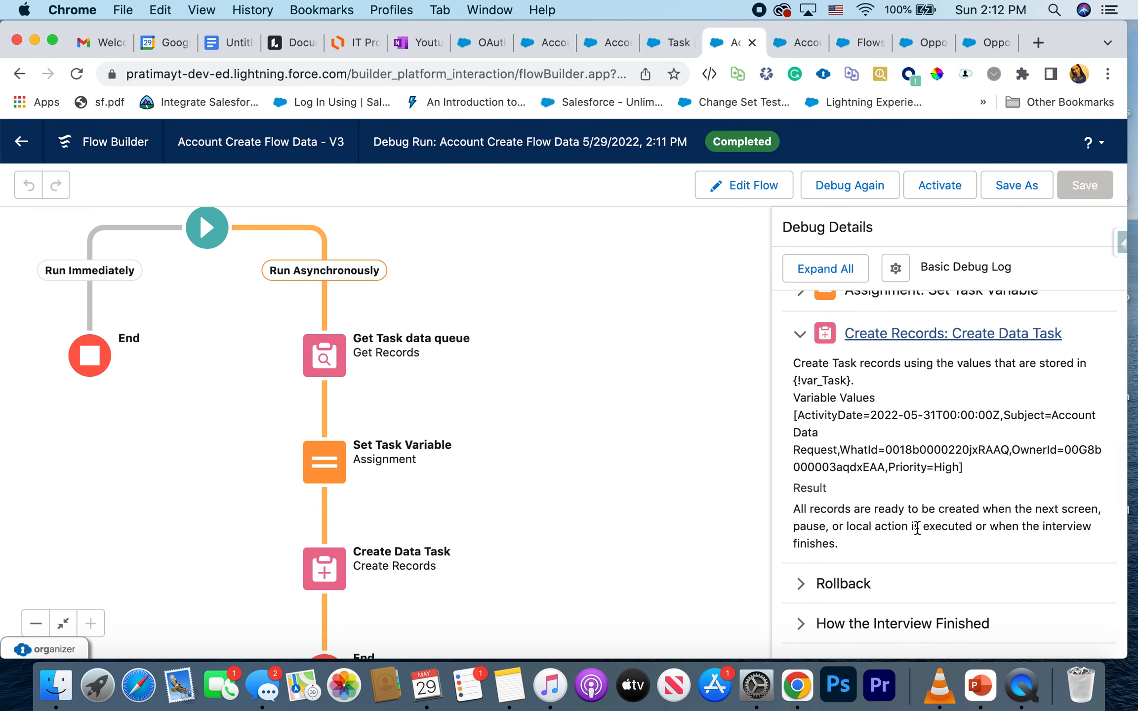
{"action": "left_click_drag", "start_coordinate": [1065, 450], "coordinate": [886, 466]}
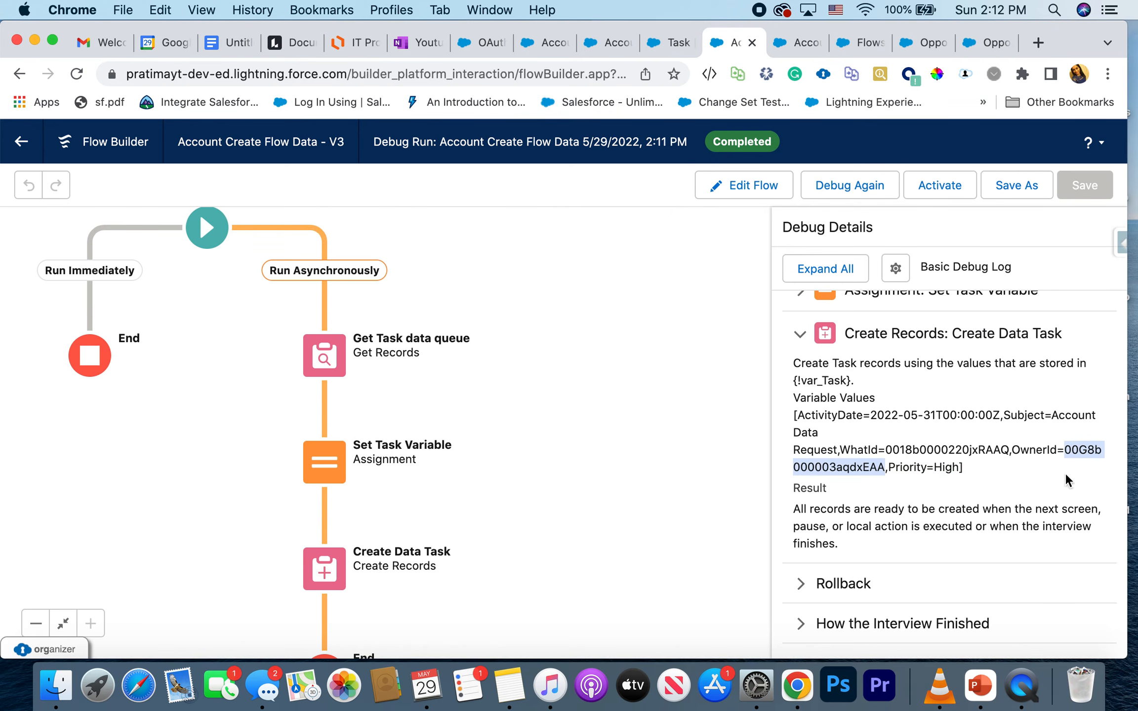
{"action": "scroll", "coordinate": [1073, 460], "scroll_direction": "up", "scroll_amount": 4}
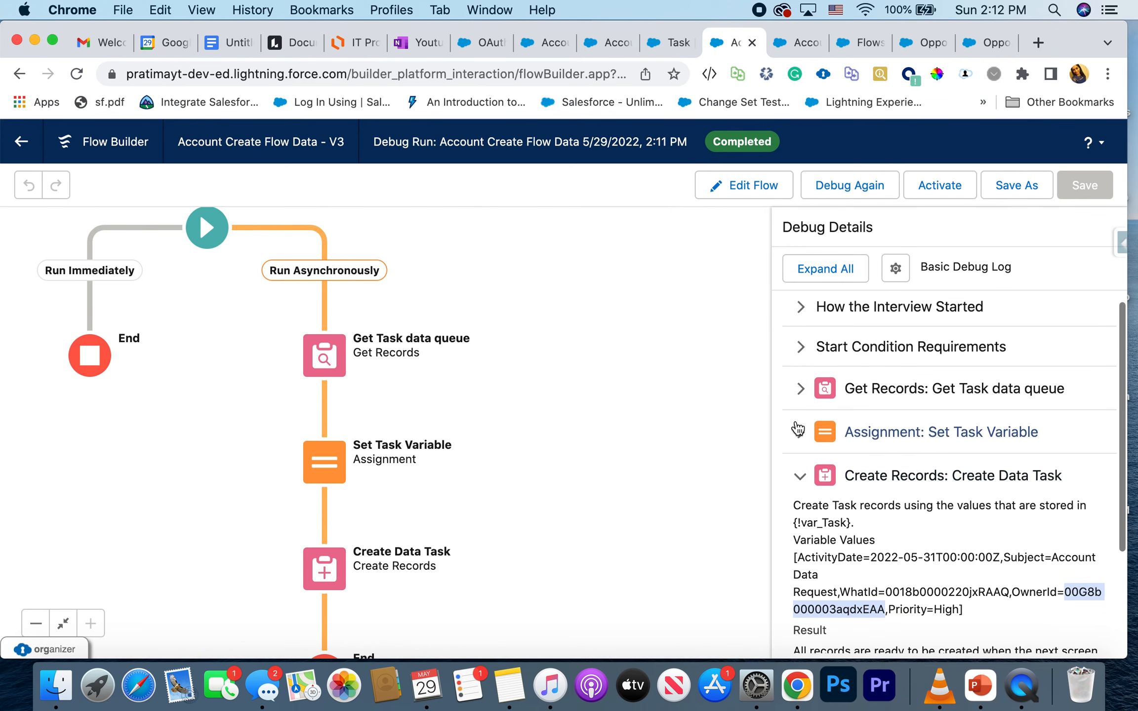
Examine the Get Task data queue entry in the debug details, checking its filter, stored field and result
{"action": "left_click", "coordinate": [800, 391]}
{"action": "scroll", "coordinate": [892, 470], "scroll_direction": "down", "scroll_amount": 1}
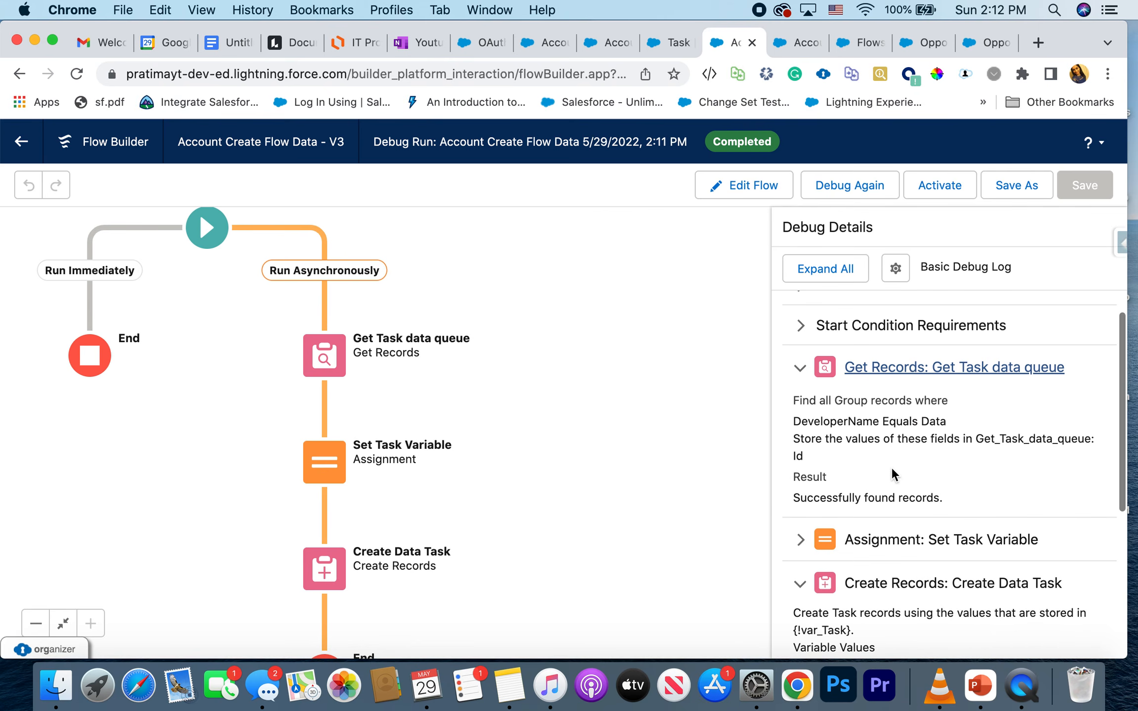
{"action": "left_click_drag", "start_coordinate": [977, 439], "coordinate": [1048, 435]}
{"action": "right_click", "coordinate": [870, 495]}
{"action": "left_click", "coordinate": [859, 497]}
{"action": "triple_click", "coordinate": [845, 496]}
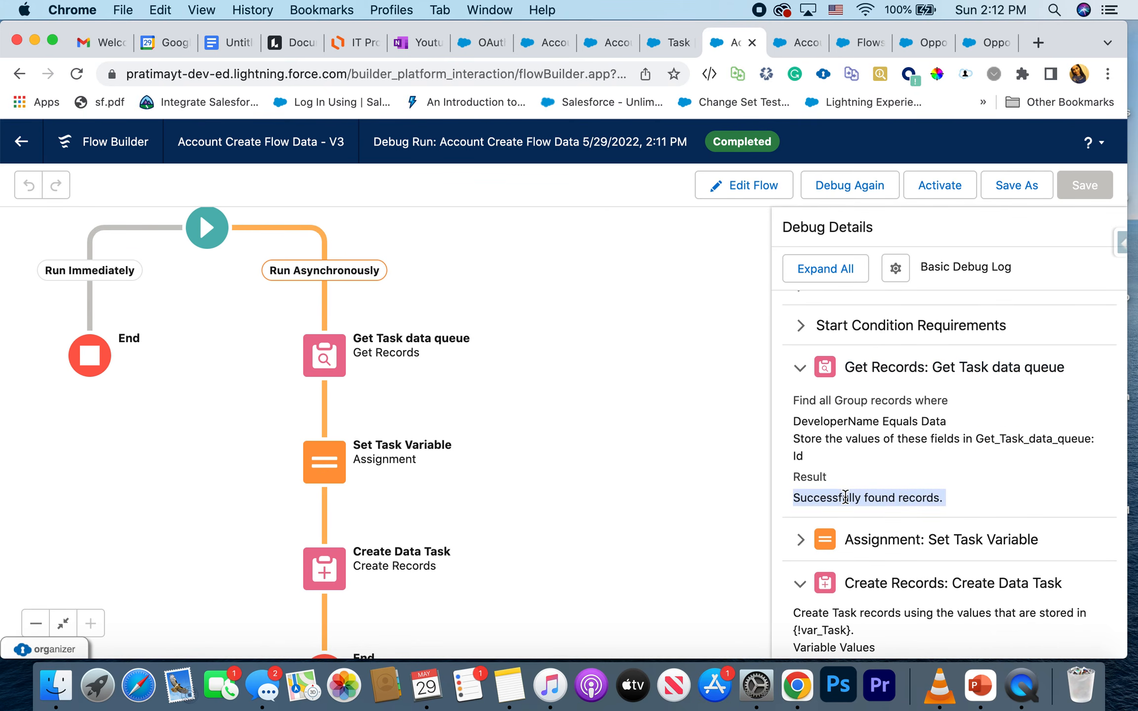
Examine the Set Task Variable entry in the debug details, checking the owner, due date and related record assignments
{"action": "scroll", "coordinate": [846, 496], "scroll_direction": "down", "scroll_amount": 4}
{"action": "left_click", "coordinate": [801, 463]}
{"action": "scroll", "coordinate": [913, 509], "scroll_direction": "down", "scroll_amount": 2}
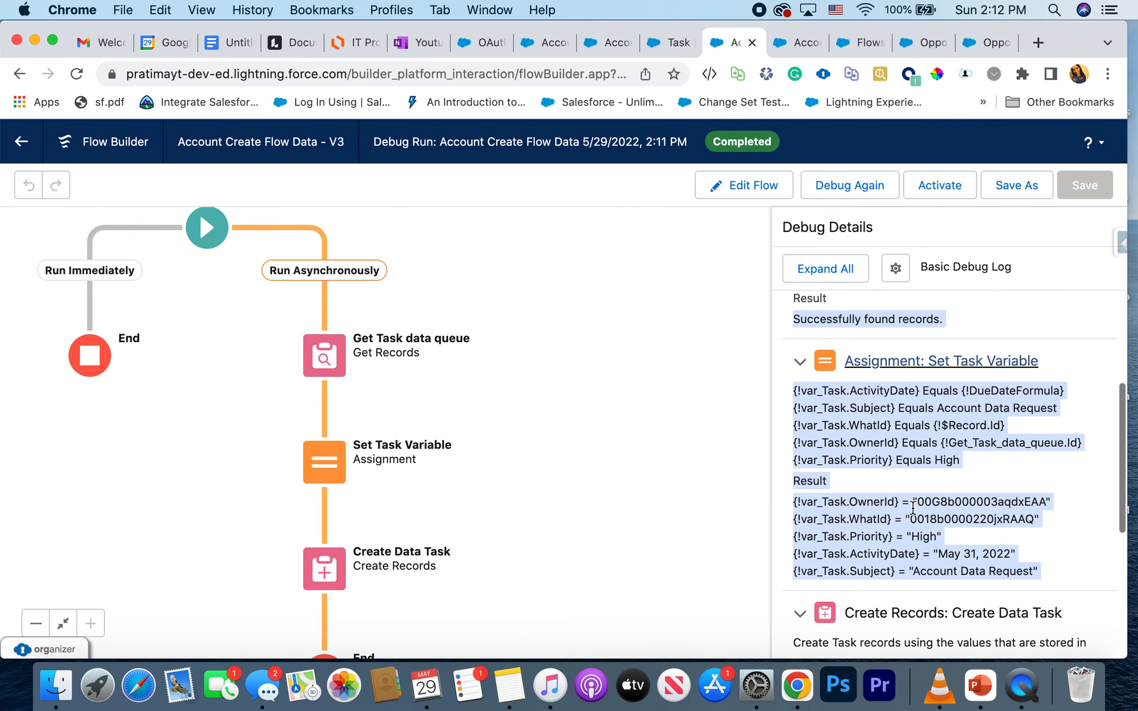
{"action": "double_click", "coordinate": [958, 501]}
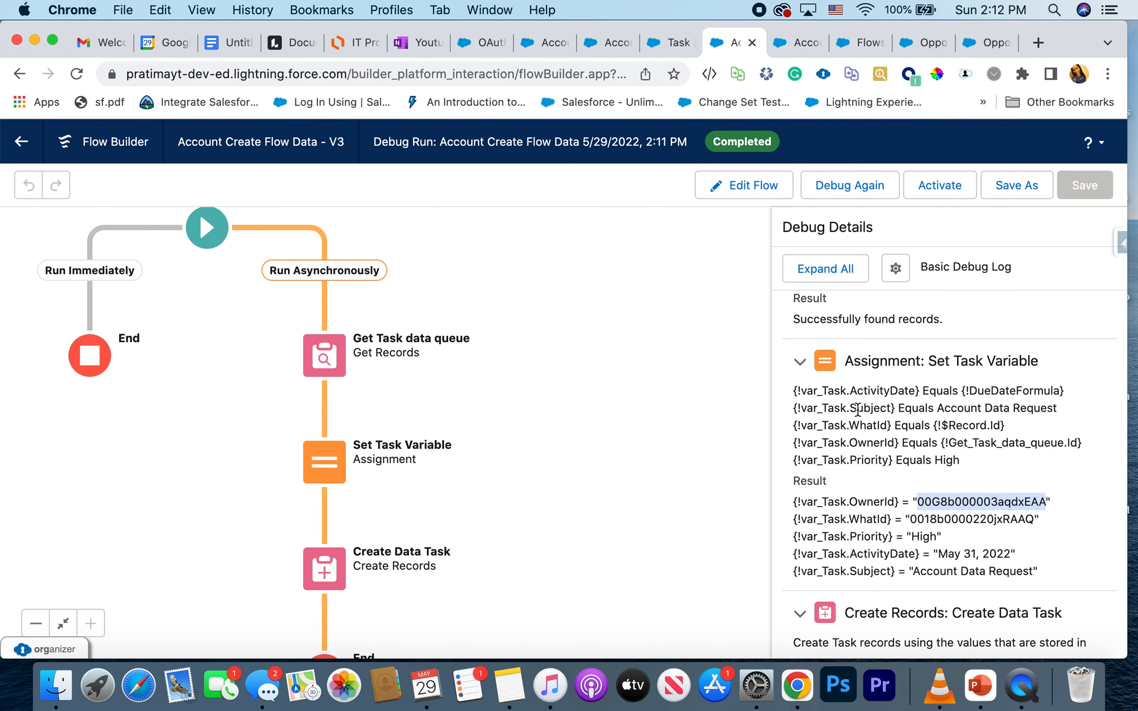
{"action": "double_click", "coordinate": [976, 392]}
{"action": "double_click", "coordinate": [971, 425]}
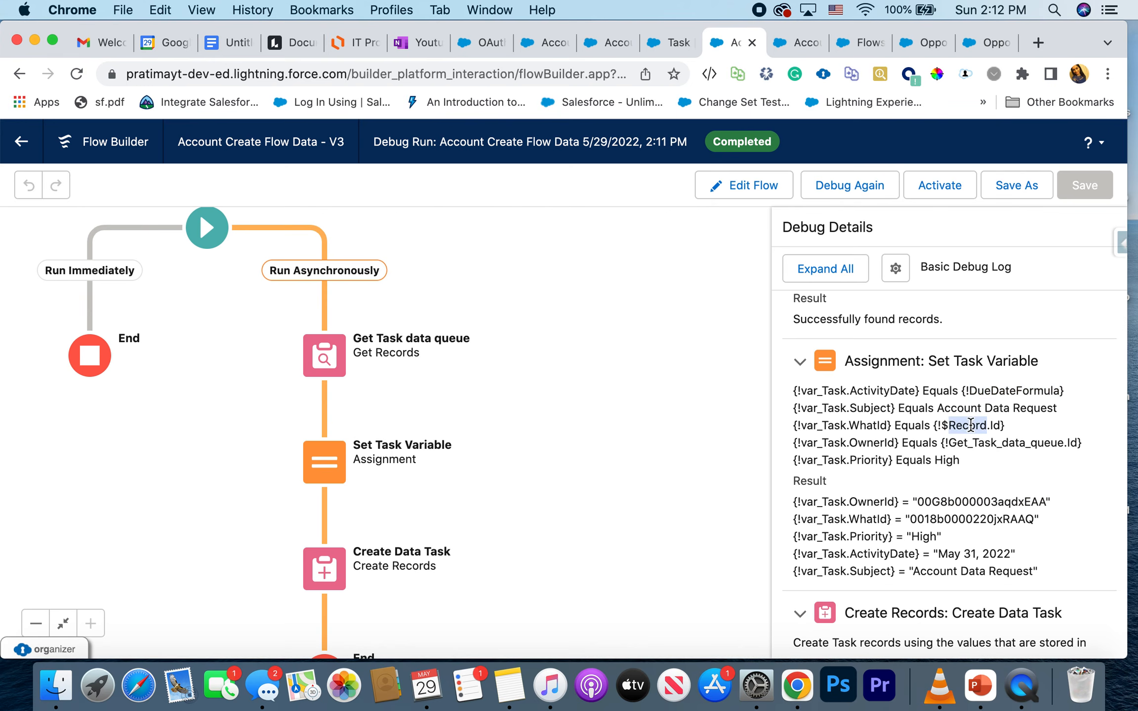
Check the Start Condition Requirements entry and reread the remaining debug details down to the Create Data Task result
{"action": "scroll", "coordinate": [971, 429], "scroll_direction": "up", "scroll_amount": 5}
{"action": "left_click", "coordinate": [801, 365]}
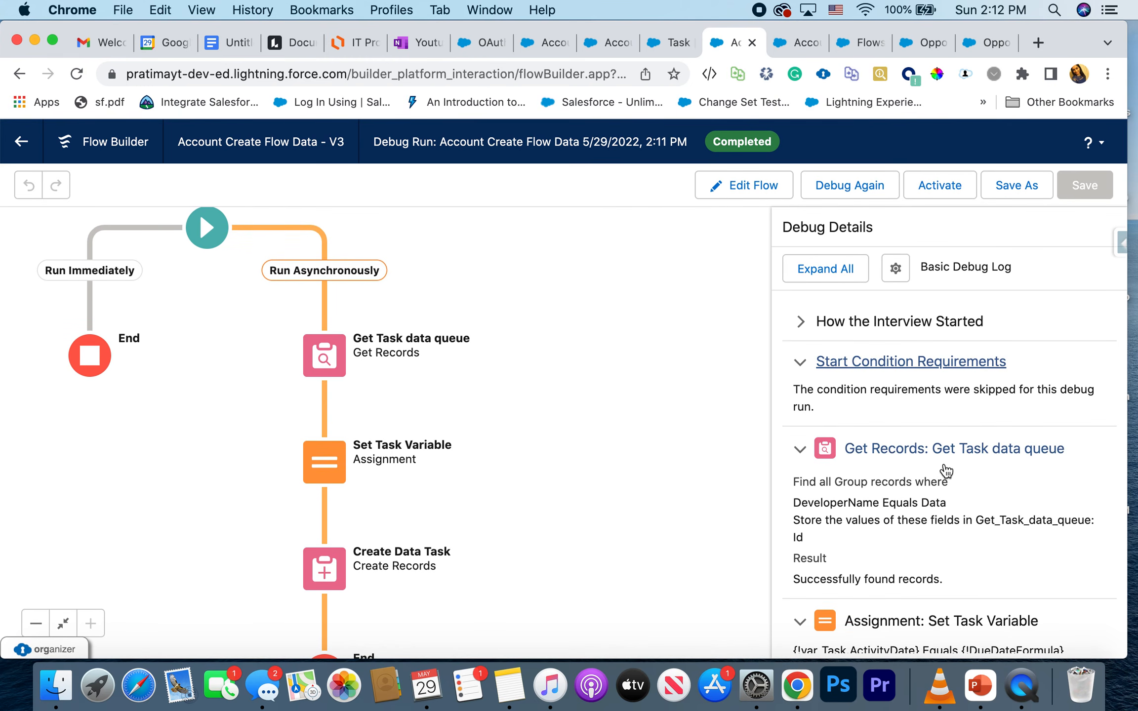
{"action": "scroll", "coordinate": [945, 470], "scroll_direction": "down", "scroll_amount": 10}
{"action": "scroll", "coordinate": [945, 464], "scroll_direction": "up", "scroll_amount": 3}
{"action": "scroll", "coordinate": [945, 464], "scroll_direction": "down", "scroll_amount": 3}
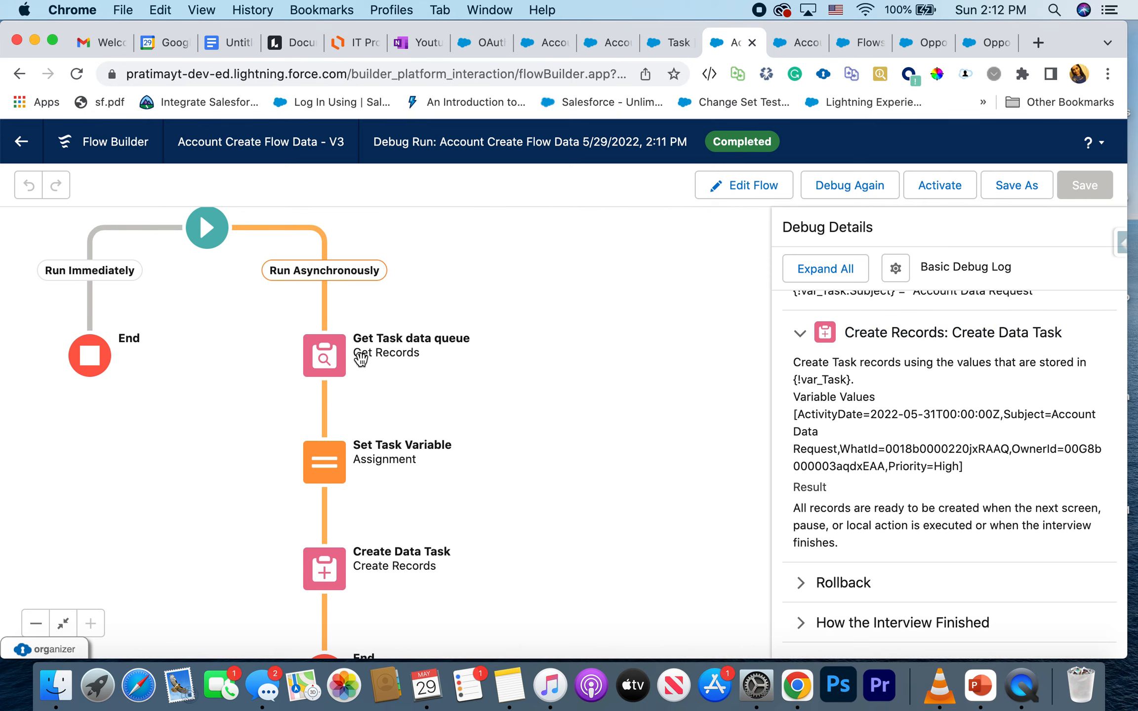
{"action": "scroll", "coordinate": [944, 523], "scroll_direction": "down", "scroll_amount": 1}
{"action": "scroll", "coordinate": [873, 395], "scroll_direction": "down", "scroll_amount": 1}
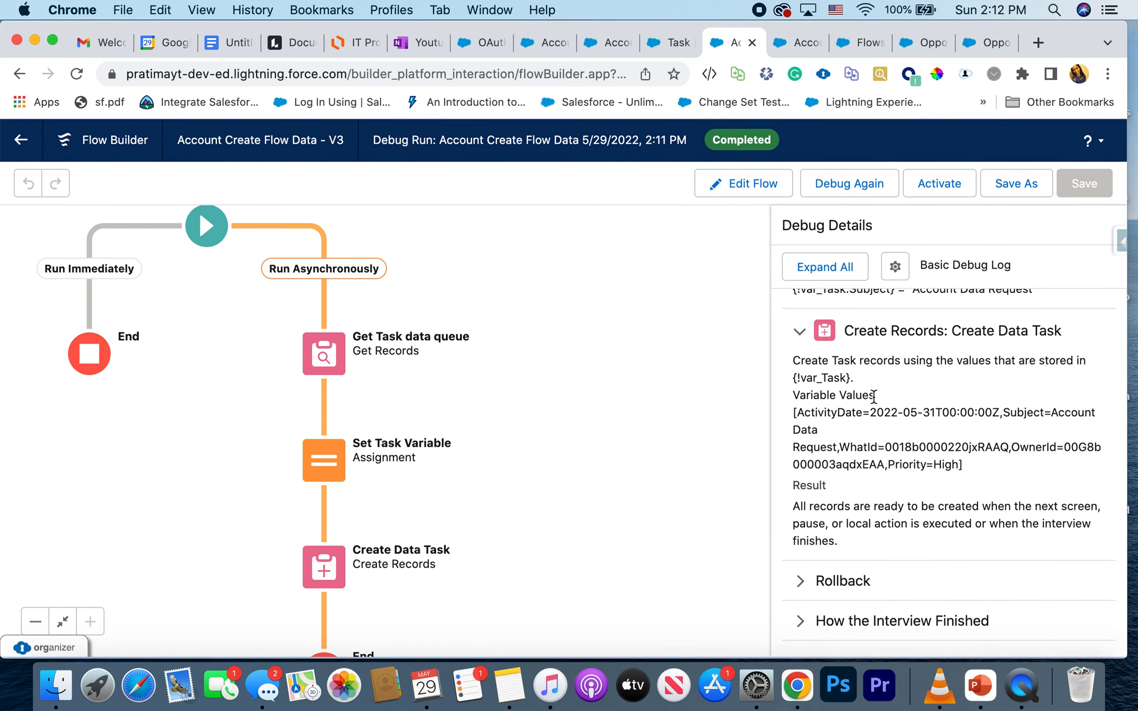